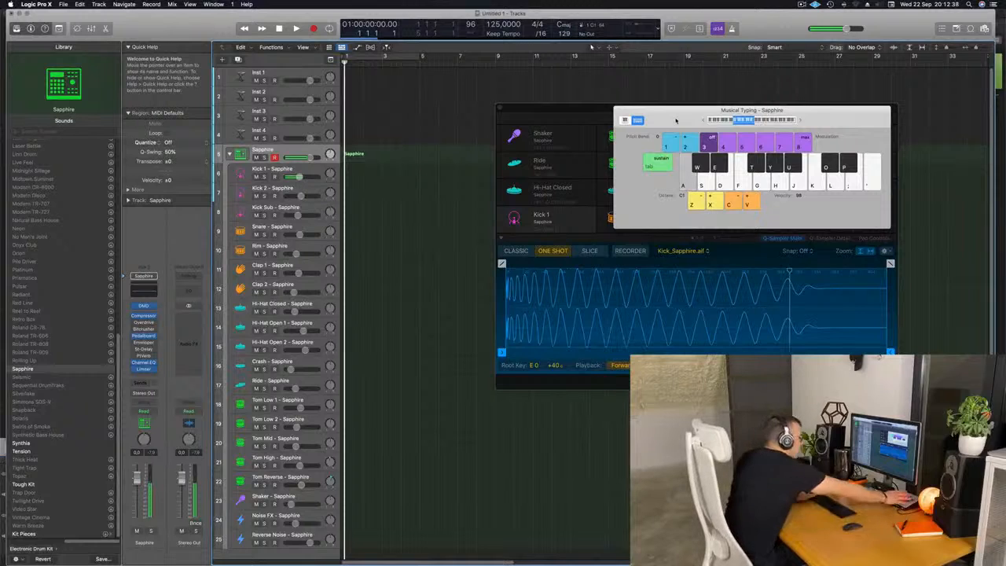
Step: Audition the Kick 1 pad repeatedly using Musical Typing
{"action": "key", "text": "a"}
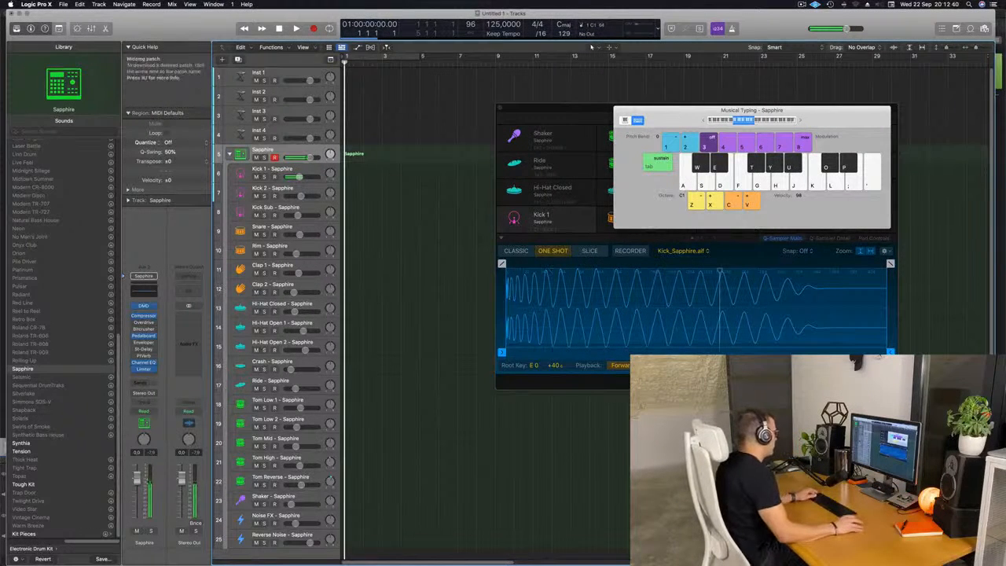
{"action": "key", "text": "a"}
{"action": "key", "text": "a"}
{"action": "key", "text": "a"}
{"action": "key", "text": "a"}
{"action": "key", "text": "a"}
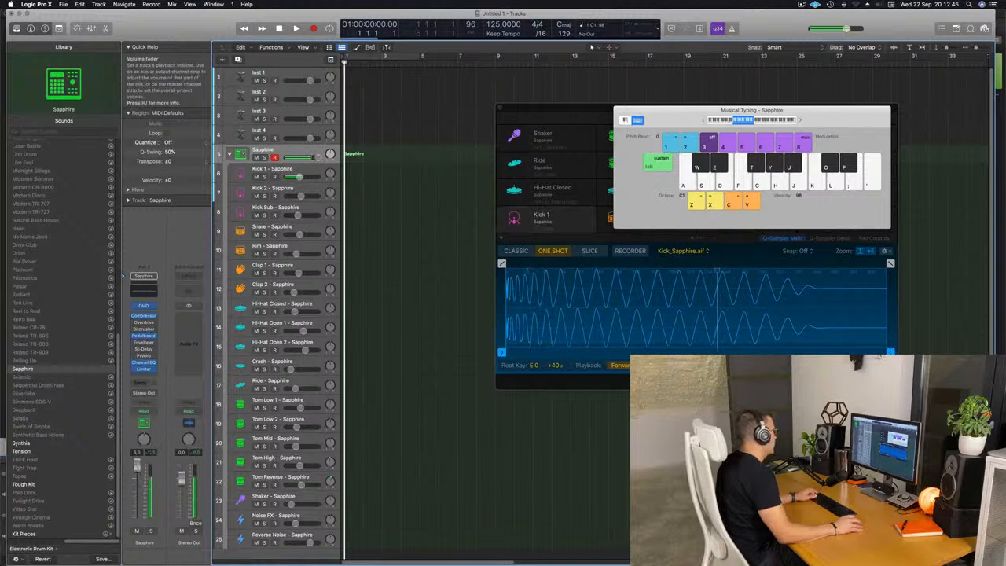
{"action": "key", "text": "a"}
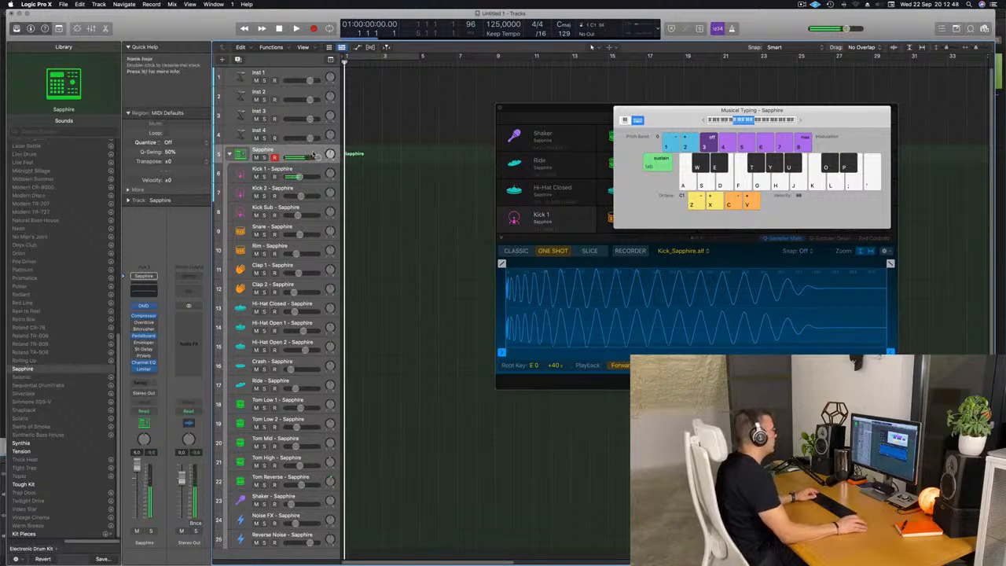
Step: Record a single kick hit on the Sapphire drum track with Musical Typing
{"action": "key", "text": "r"}
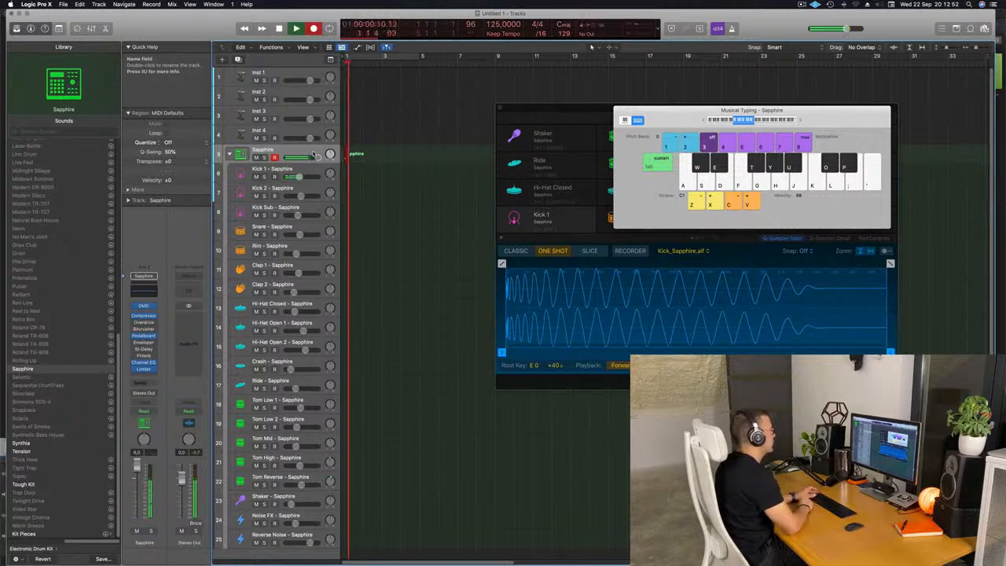
{"action": "key", "text": "a"}
{"action": "key", "text": "space"}
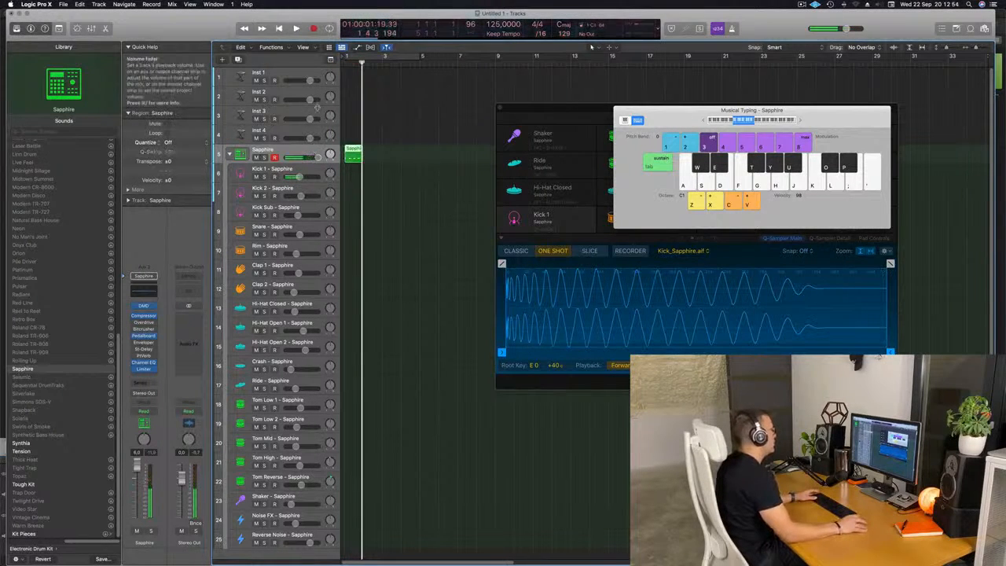
Step: Move the recorded region onto the Kick 1 - Sapphire track and open it in the Piano Roll
{"action": "left_click_drag", "start_coordinate": [351, 161], "coordinate": [356, 168]}
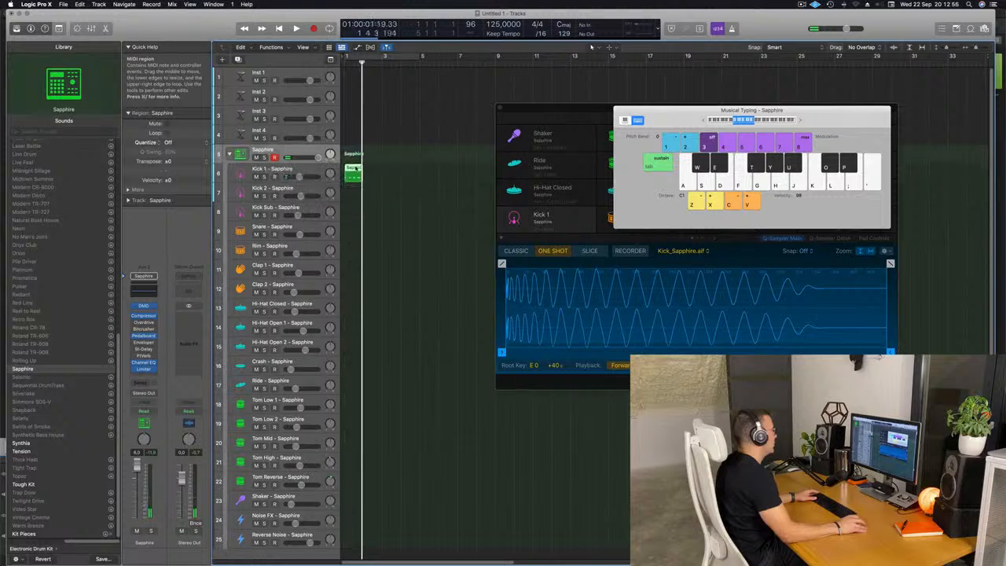
{"action": "double_click", "coordinate": [356, 169]}
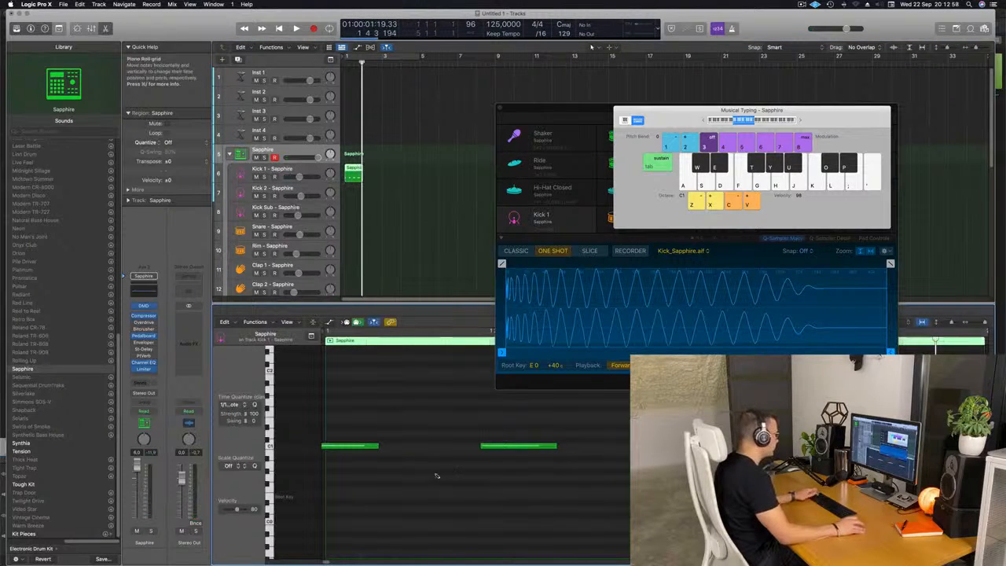
{"action": "scroll", "coordinate": [493, 427], "scroll_direction": "left", "scroll_amount": 2}
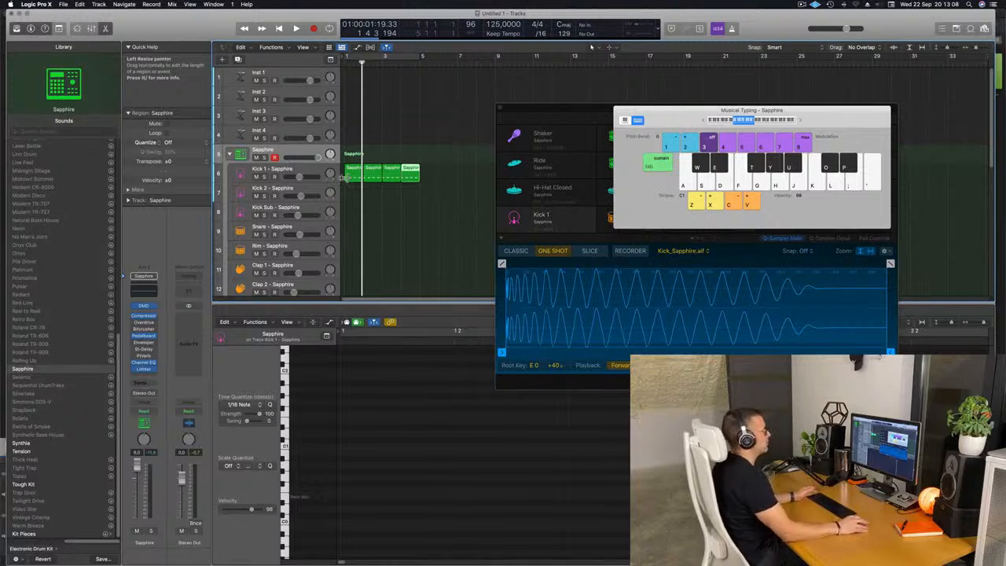
Step: Select all kick regions and transpose their notes down one octave
{"action": "left_click_drag", "start_coordinate": [709, 108], "coordinate": [658, 112]}
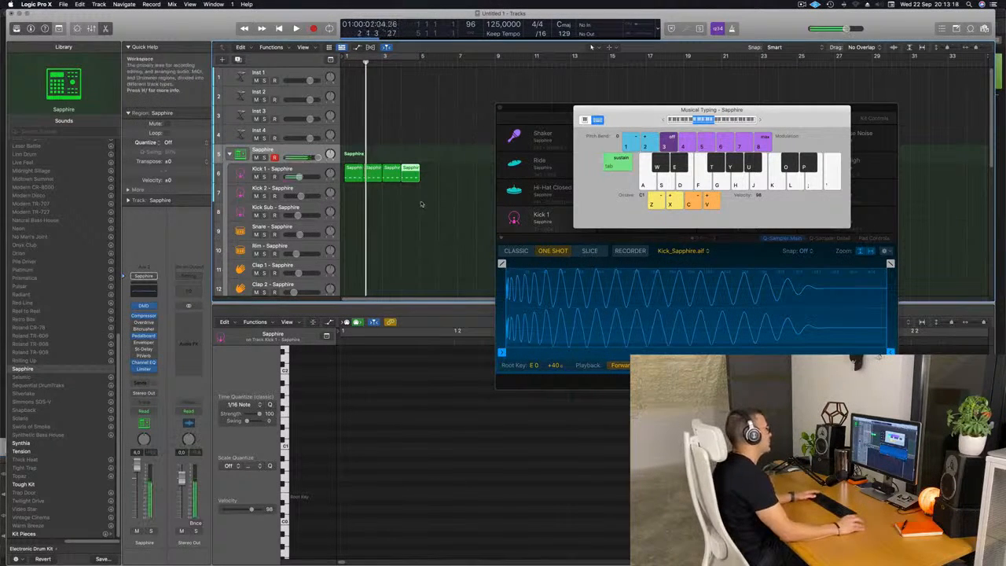
{"action": "left_click", "coordinate": [349, 179]}
{"action": "left_click", "coordinate": [432, 444]}
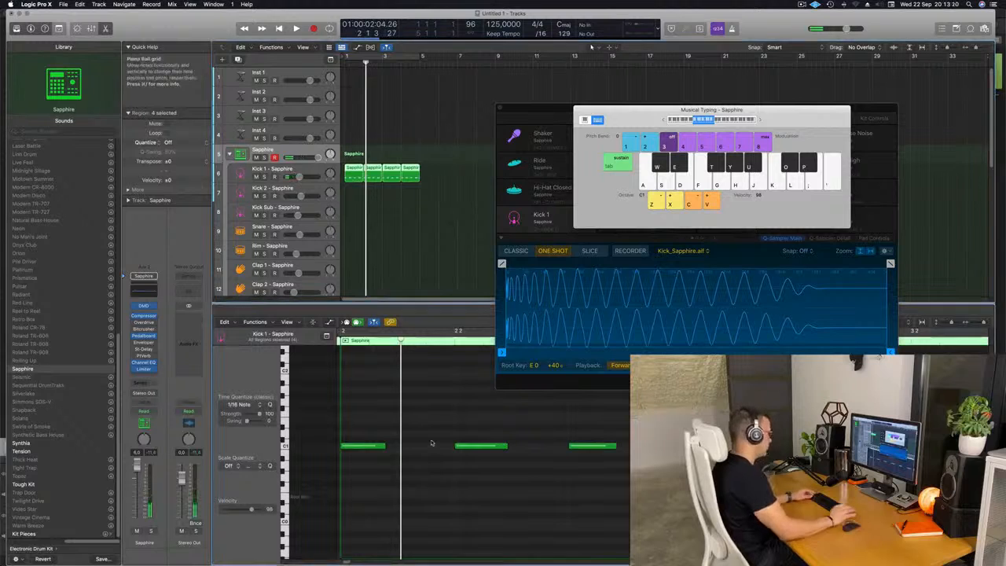
{"action": "key", "text": "alt+shift+Down"}
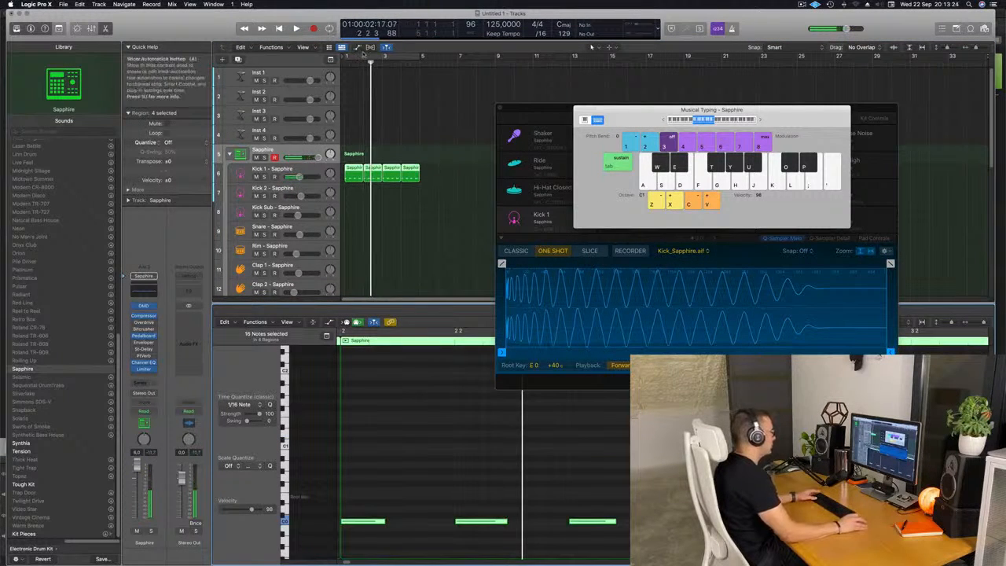
Step: Play back the kick pattern and return the playhead to the start
{"action": "key", "text": "space"}
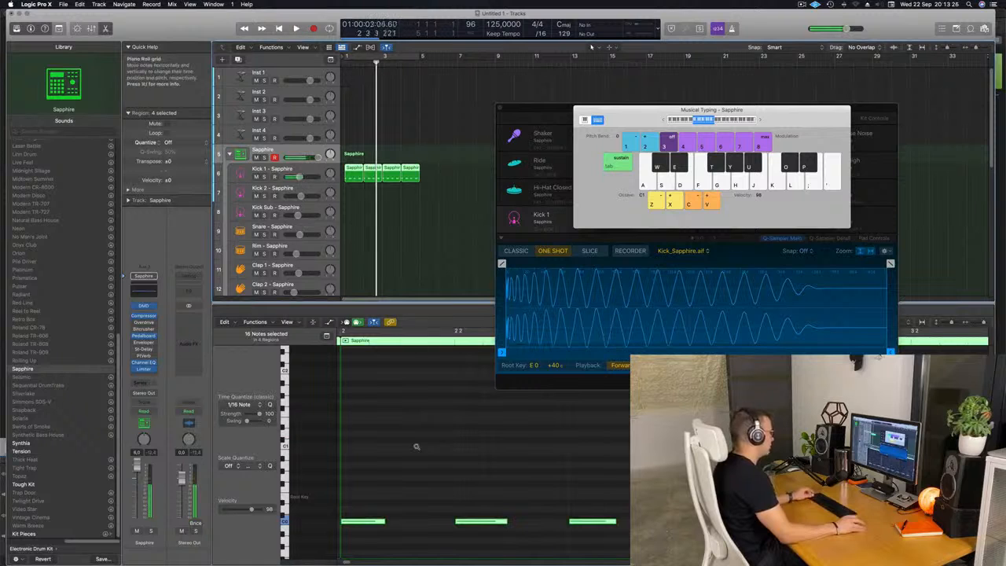
{"action": "key", "text": "super+Left"}
{"action": "key", "text": "space"}
{"action": "key", "text": "super+Left"}
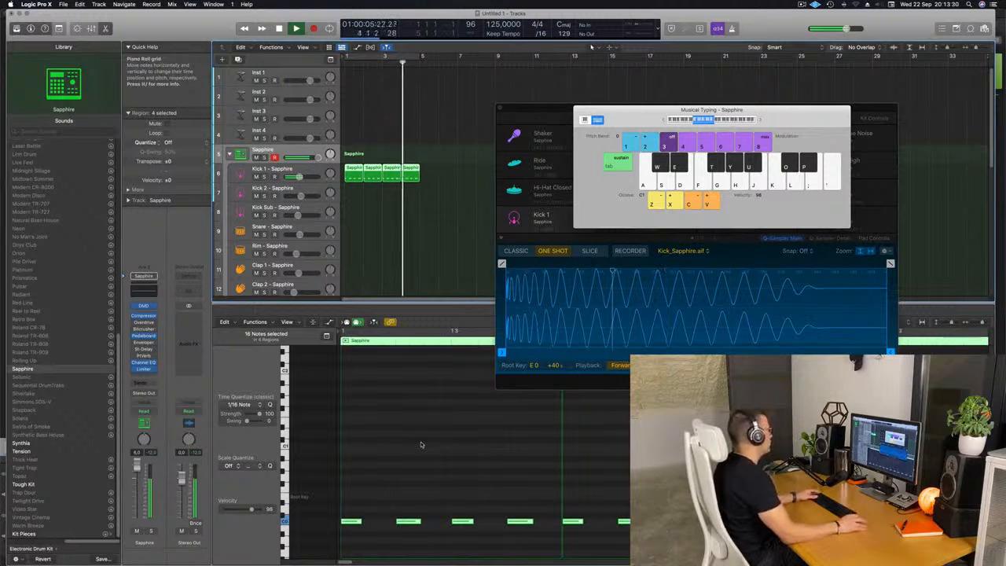
{"action": "left_click", "coordinate": [374, 233]}
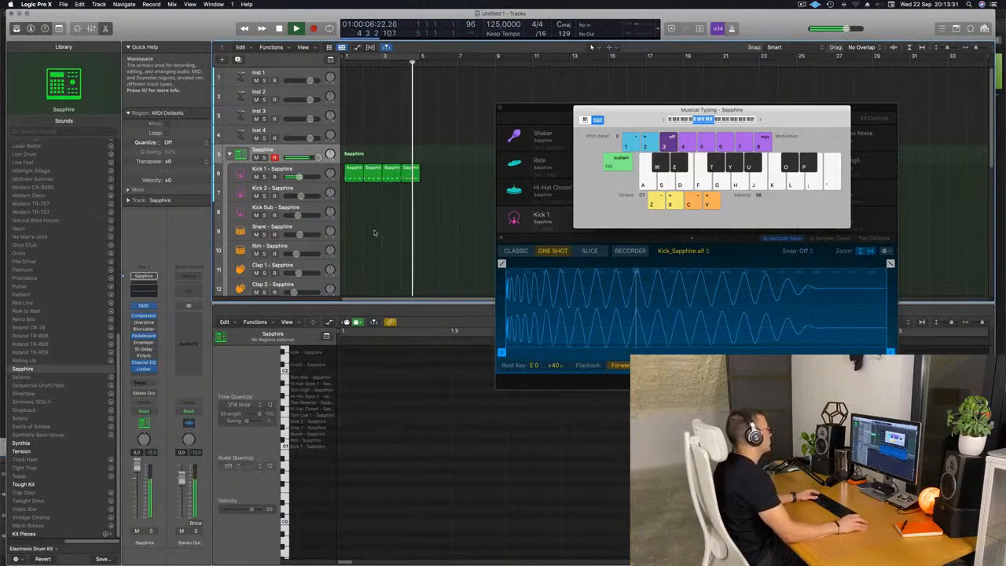
{"action": "key", "text": "space"}
{"action": "left_click", "coordinate": [394, 58]}
{"action": "key", "text": "Return"}
Step: Copy the kick region onto the Snare - Sapphire track and select its two backbeat notes in the Piano Roll
{"action": "left_click_drag", "start_coordinate": [348, 171], "coordinate": [351, 228]}
{"action": "left_click", "coordinate": [351, 521]}
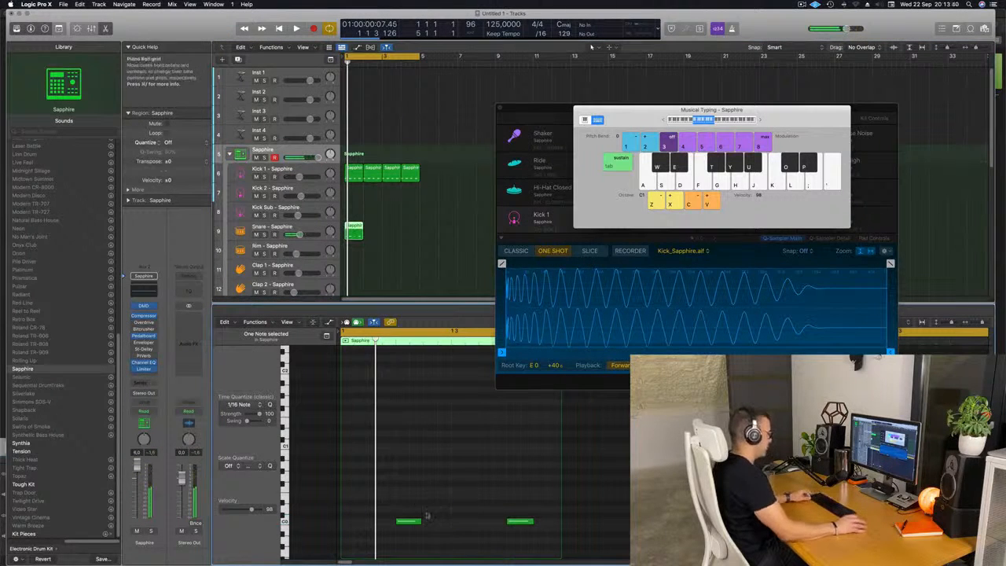
{"action": "left_click_drag", "start_coordinate": [401, 497], "coordinate": [533, 561]}
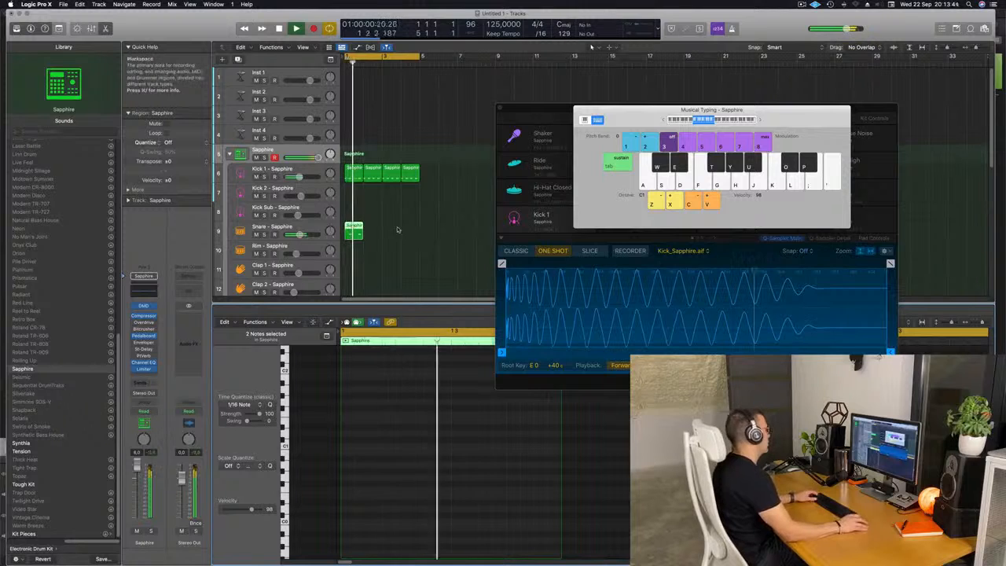
Step: Repeat the snare region twice and reselect the kick region
{"action": "left_click", "coordinate": [346, 242]}
{"action": "left_click", "coordinate": [346, 238]}
{"action": "key", "text": "super+r"}
{"action": "key", "text": "super+r"}
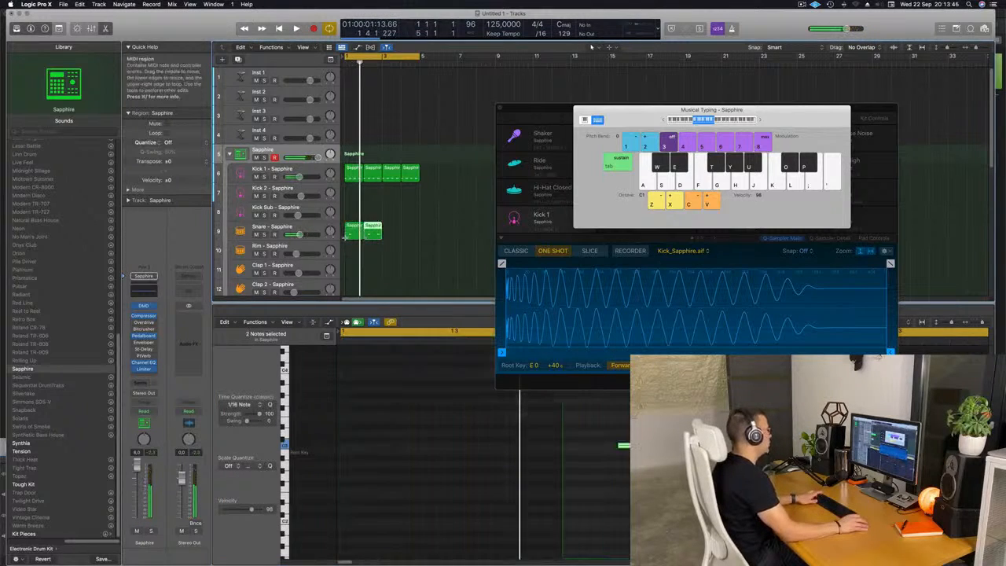
{"action": "left_click", "coordinate": [411, 169]}
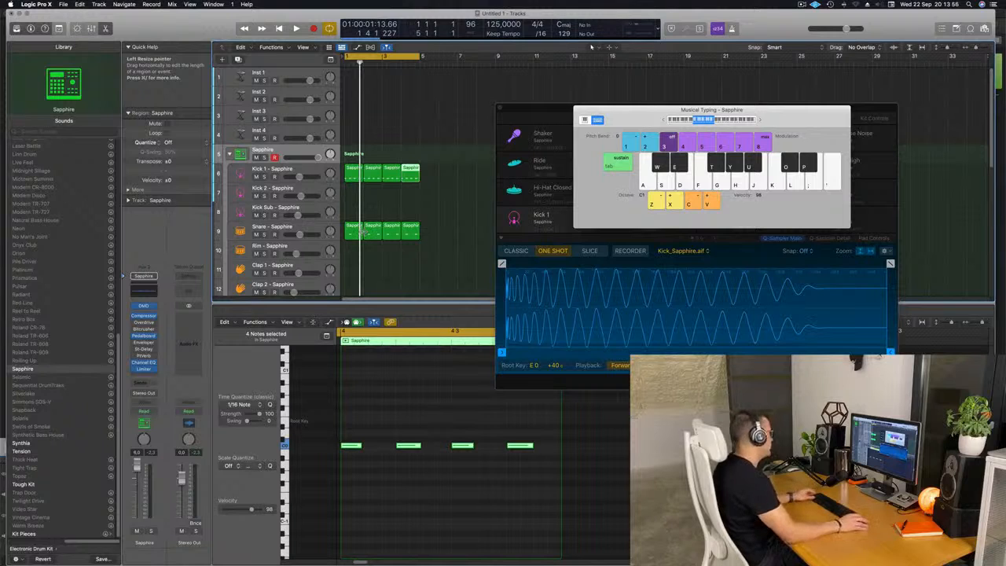
Step: Shrink the track heights and copy the kick region onto the Hi-Hat Closed - Sapphire track
{"action": "key", "text": "super+Up"}
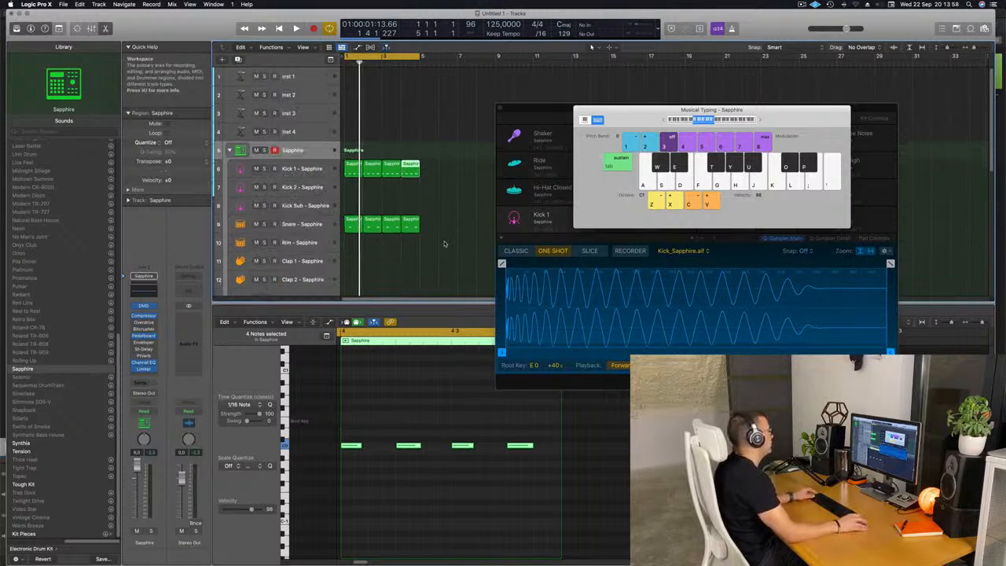
{"action": "left_click", "coordinate": [456, 222]}
{"action": "scroll", "coordinate": [456, 220], "scroll_direction": "down", "scroll_amount": 4}
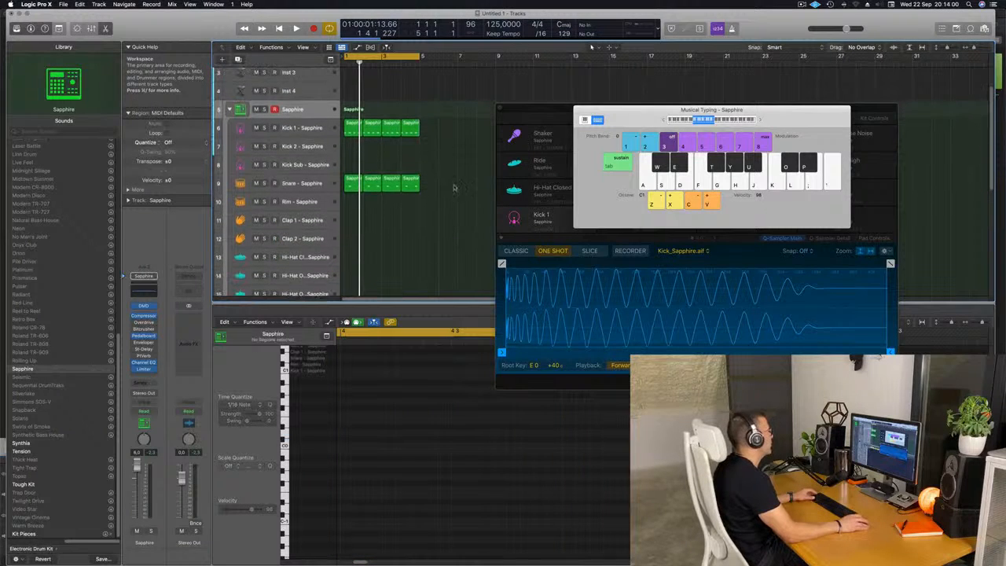
{"action": "left_click", "coordinate": [354, 127]}
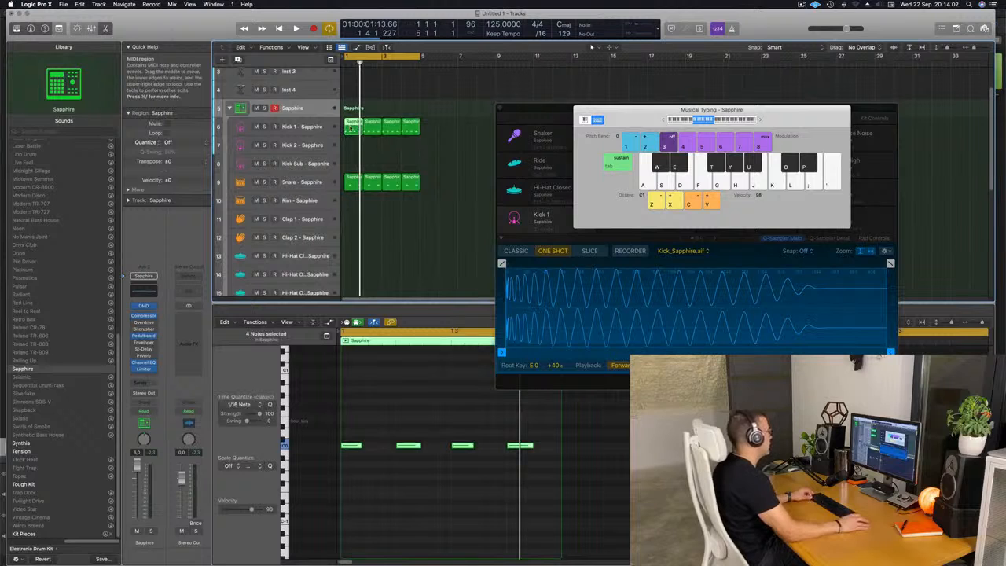
{"action": "left_click_drag", "start_coordinate": [354, 128], "coordinate": [358, 260]}
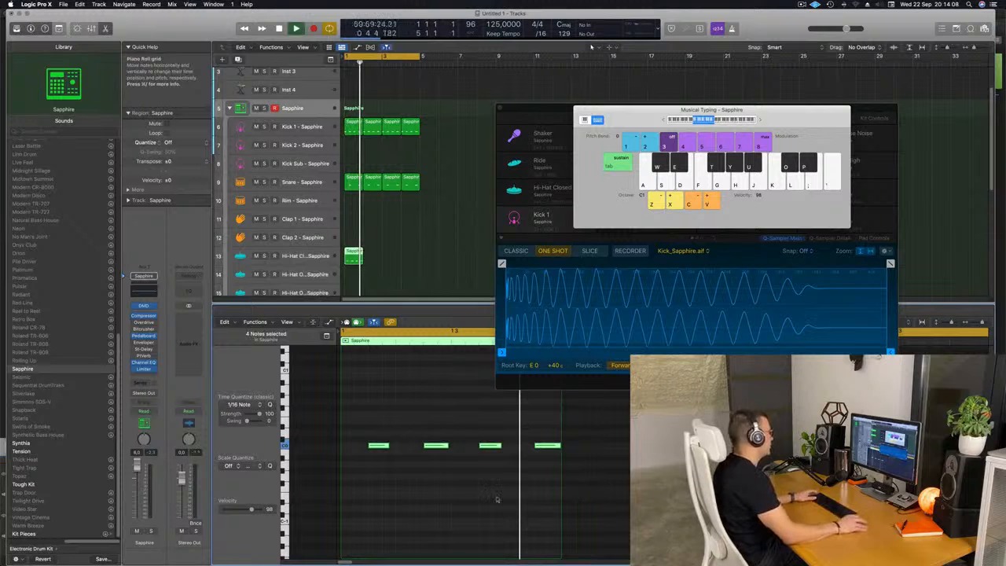
Step: Select the hi-hat notes and repeat the hi-hat region three times
{"action": "key", "text": "space"}
{"action": "left_click_drag", "start_coordinate": [367, 413], "coordinate": [564, 525]}
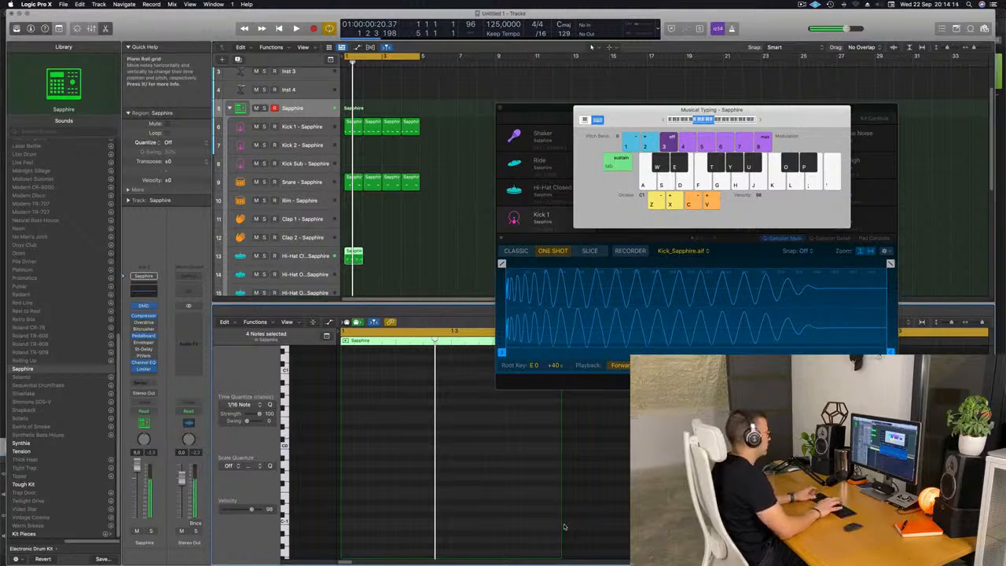
{"action": "key", "text": "space"}
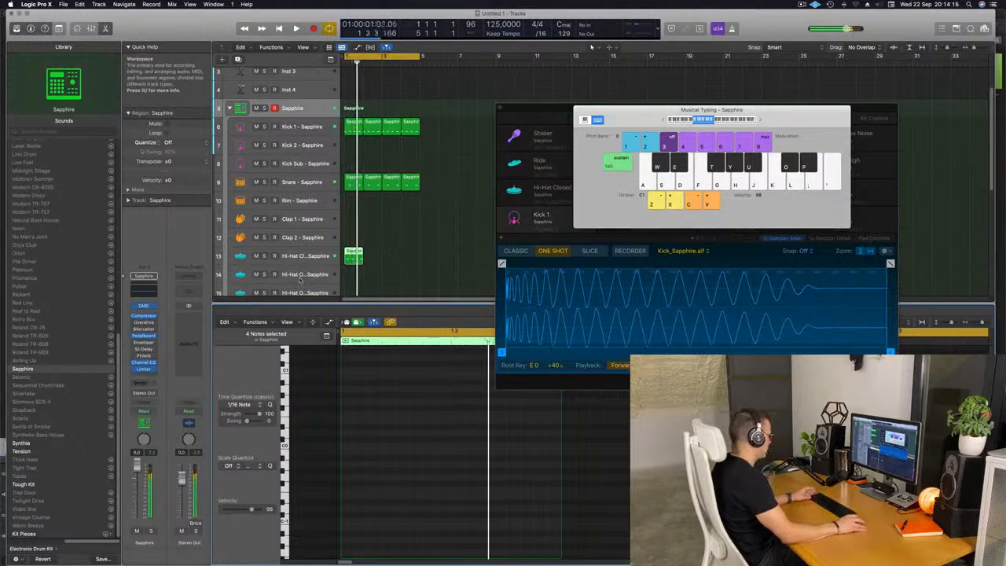
{"action": "left_click", "coordinate": [352, 259]}
{"action": "key", "text": "super+r"}
{"action": "key", "text": "super+r"}
{"action": "key", "text": "super+r"}
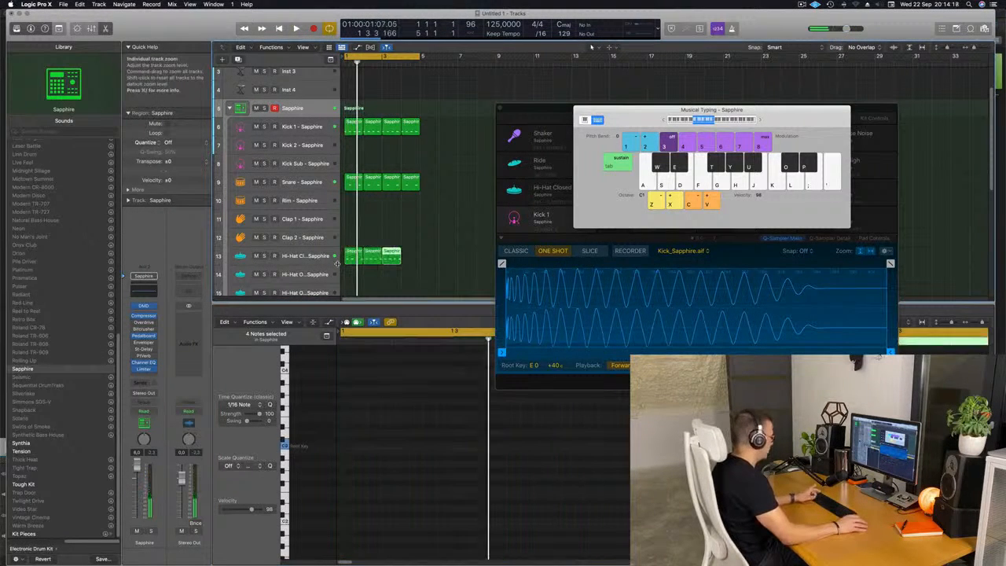
Step: Move the Musical Typing and Drum Machine Designer windows out of the way
{"action": "left_click", "coordinate": [460, 248]}
{"action": "key", "text": "space"}
{"action": "left_click_drag", "start_coordinate": [635, 115], "coordinate": [755, 191]}
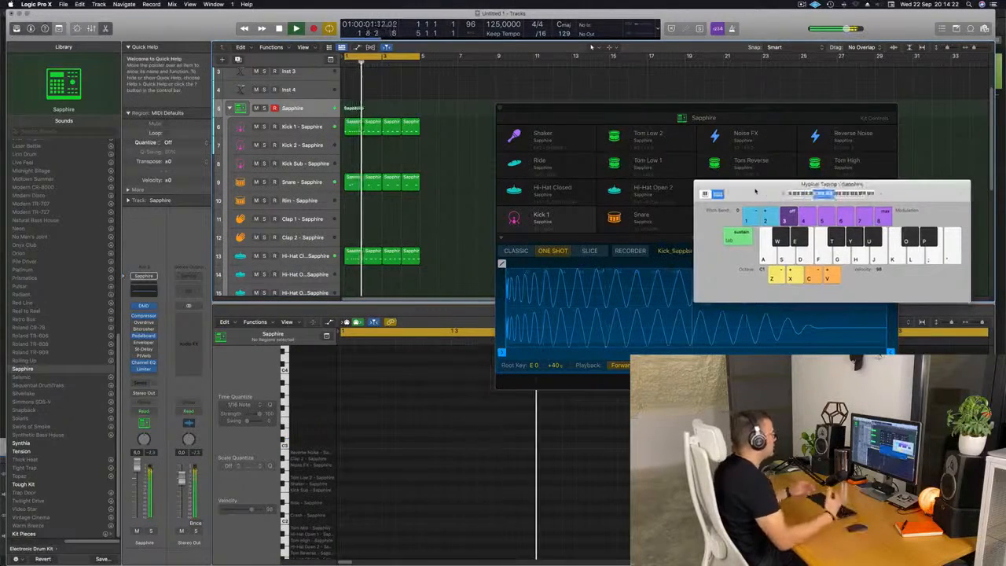
{"action": "left_click_drag", "start_coordinate": [624, 111], "coordinate": [699, 100]}
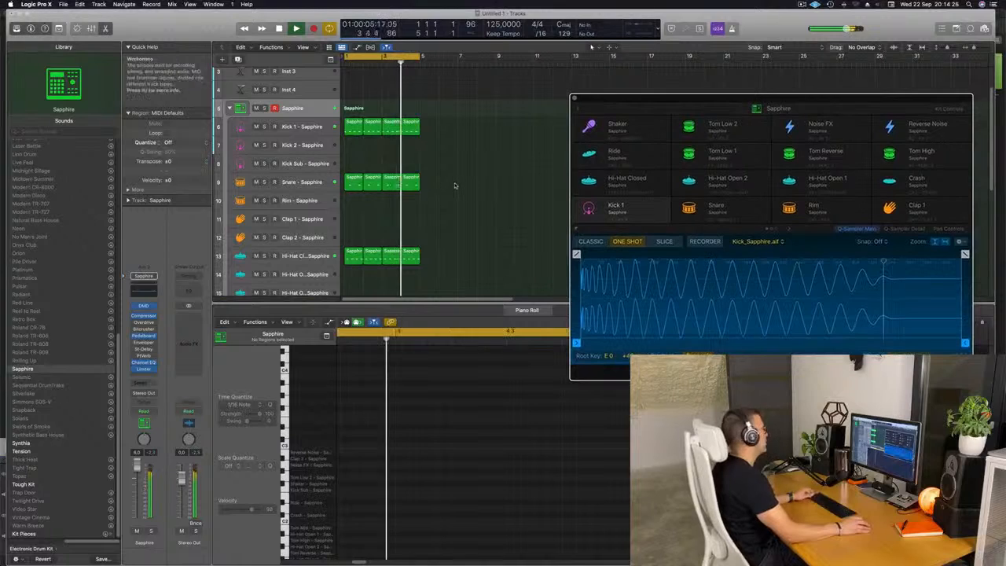
Step: Copy the first hi-hat region onto the Ride - Sapphire track
{"action": "scroll", "coordinate": [480, 189], "scroll_direction": "down", "scroll_amount": 3}
{"action": "scroll", "coordinate": [440, 181], "scroll_direction": "down", "scroll_amount": 3}
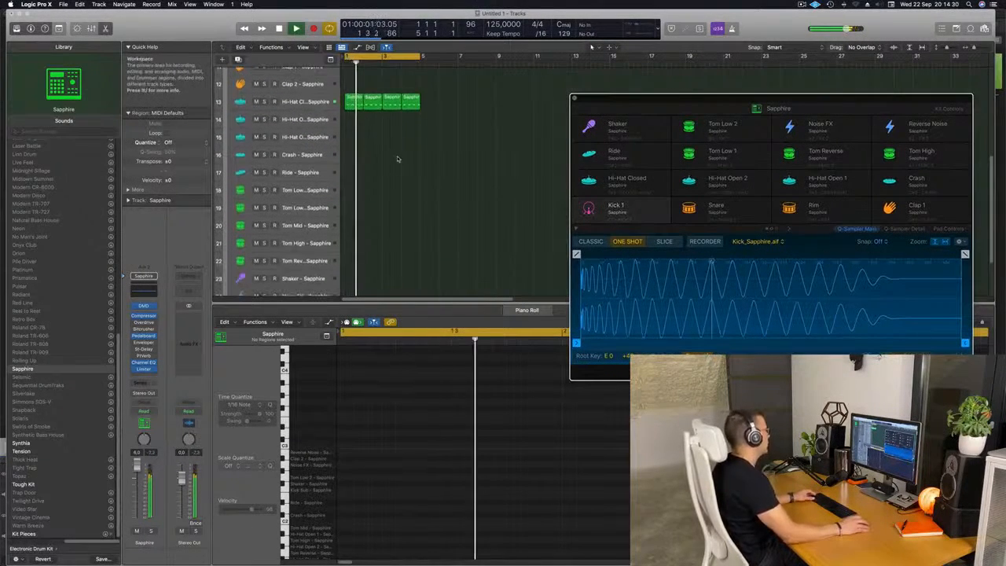
{"action": "left_click_drag", "start_coordinate": [353, 100], "coordinate": [356, 174]}
Step: Select the ride notes, nudge them earlier, and play back the groove
{"action": "left_click_drag", "start_coordinate": [362, 426], "coordinate": [576, 477]}
{"action": "key", "text": "alt+Left"}
{"action": "key", "text": "alt+Left"}
{"action": "key", "text": "space"}
{"action": "key", "text": "space"}
{"action": "key", "text": "space"}
Step: Repeat the ride region twice and select the Ride - Sapphire track
{"action": "left_click_drag", "start_coordinate": [393, 159], "coordinate": [338, 190]}
{"action": "key", "text": "super+r"}
{"action": "key", "text": "super+r"}
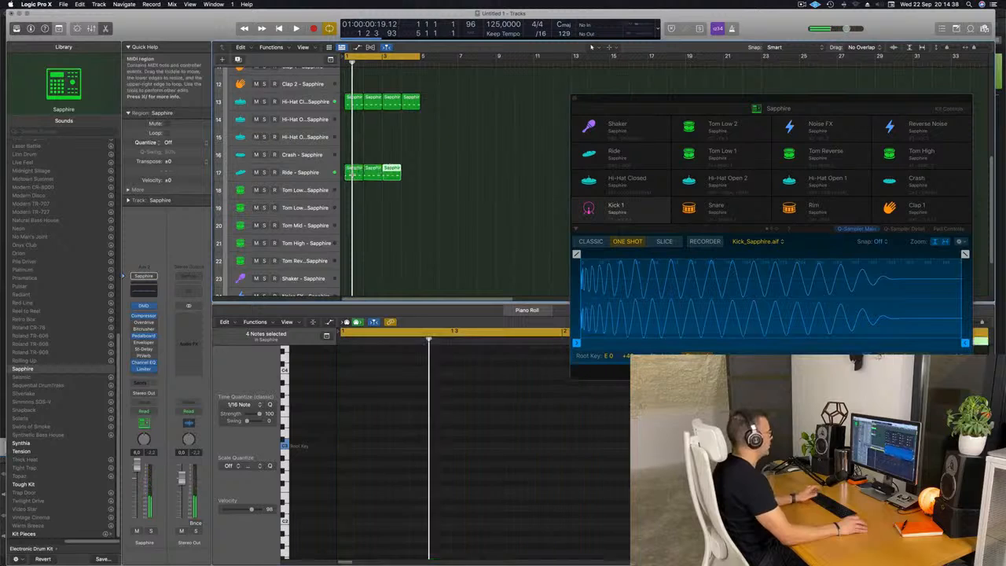
{"action": "left_click", "coordinate": [315, 173]}
{"action": "key", "text": "space"}
Step: Shorten the ride sample by moving its end point in the sample editor, then close the drum kit window
{"action": "left_click_drag", "start_coordinate": [668, 100], "coordinate": [556, 104]}
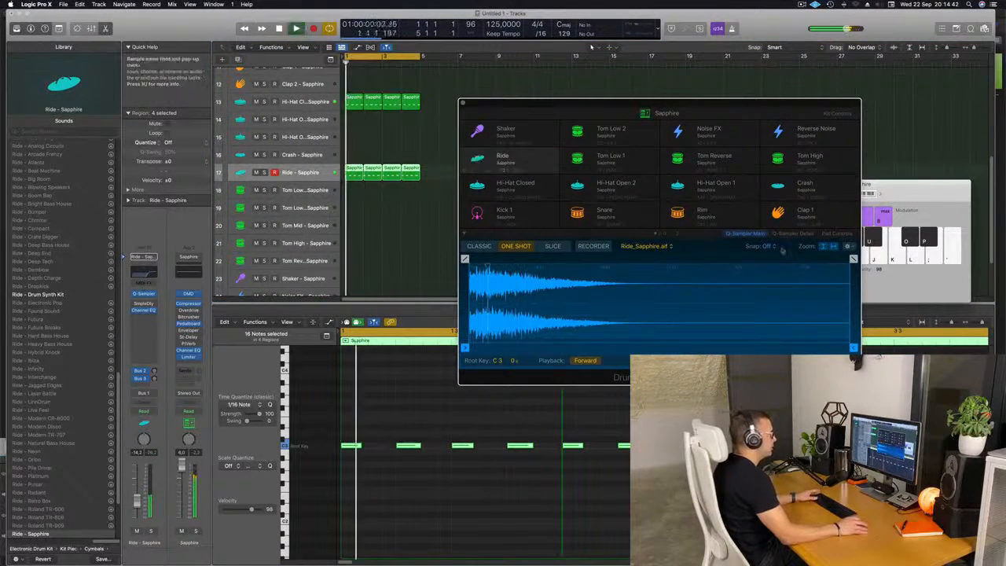
{"action": "left_click_drag", "start_coordinate": [854, 259], "coordinate": [538, 259]}
{"action": "mouse_move", "coordinate": [854, 348]}
{"action": "left_mouse_down"}
{"action": "mouse_move", "coordinate": [809, 347]}
{"action": "mouse_move", "coordinate": [823, 348]}
{"action": "left_mouse_up"}
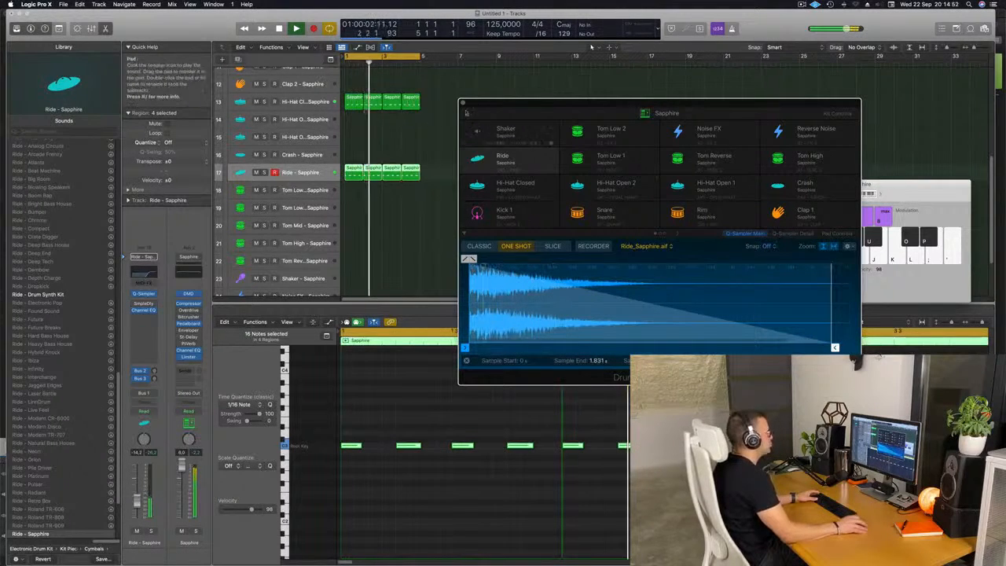
{"action": "left_click", "coordinate": [462, 103]}
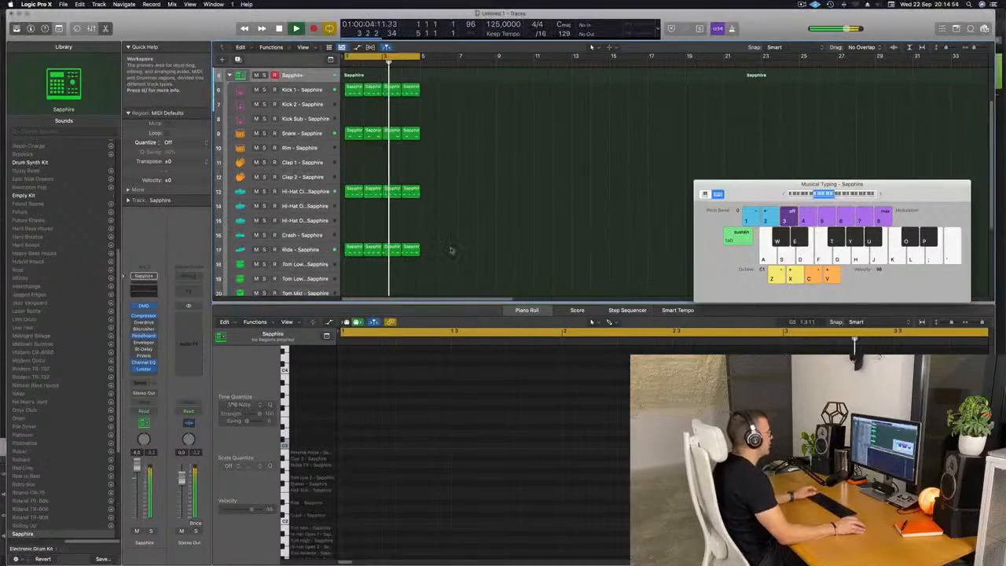
Step: Scroll through the tracks and play back the full drum pattern
{"action": "scroll", "coordinate": [453, 250], "scroll_direction": "down", "scroll_amount": 5}
{"action": "scroll", "coordinate": [455, 250], "scroll_direction": "up", "scroll_amount": 4}
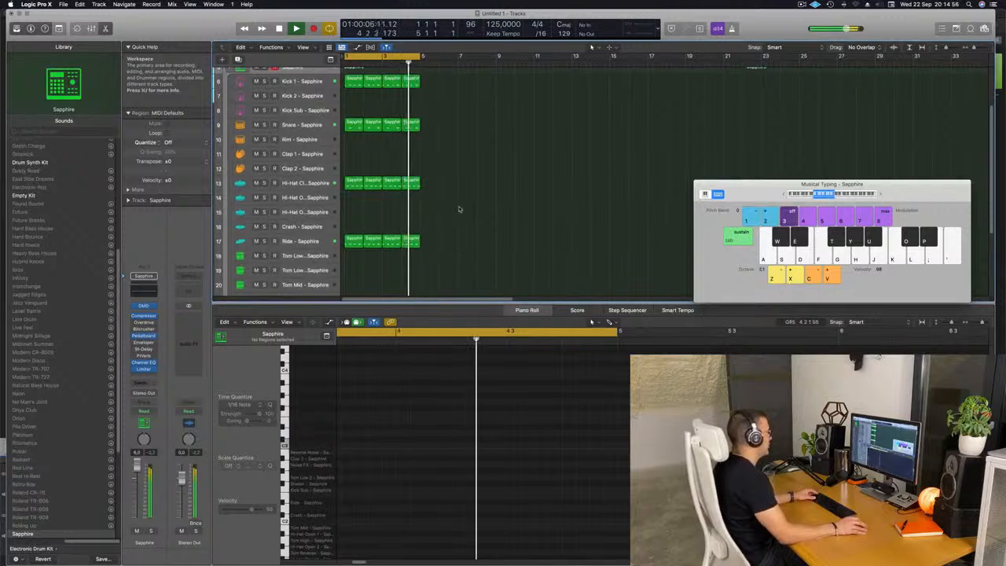
{"action": "scroll", "coordinate": [488, 244], "scroll_direction": "down", "scroll_amount": 4}
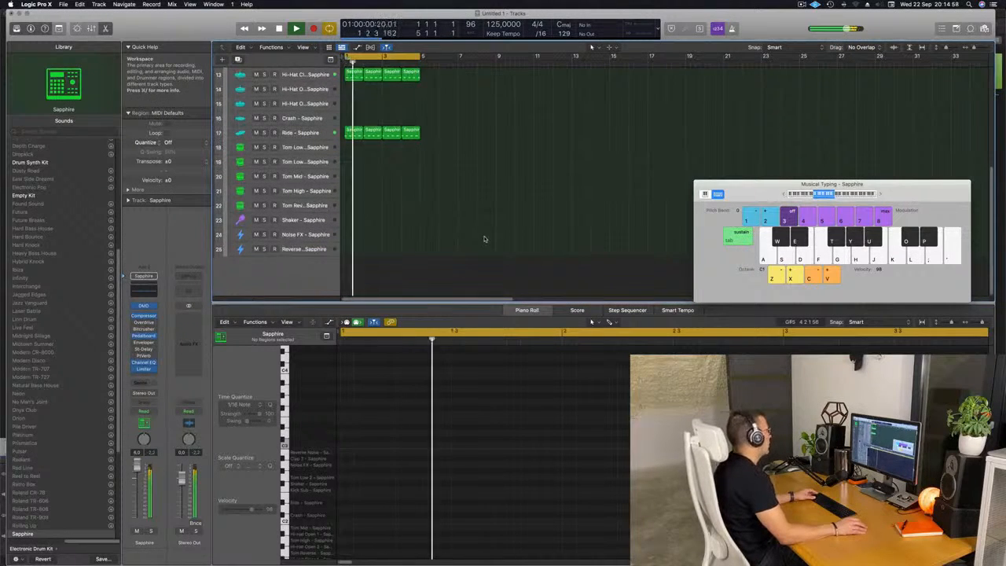
{"action": "scroll", "coordinate": [482, 236], "scroll_direction": "up", "scroll_amount": 5}
{"action": "key", "text": "space"}
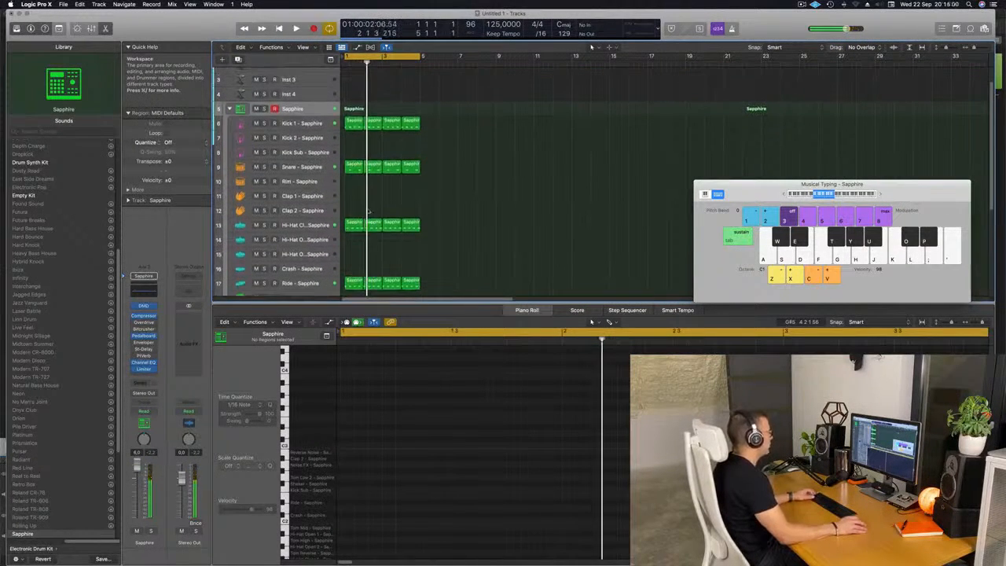
Step: Copy the first snare region onto the Clap 1 track
{"action": "left_click", "coordinate": [350, 227]}
{"action": "left_click", "coordinate": [350, 167]}
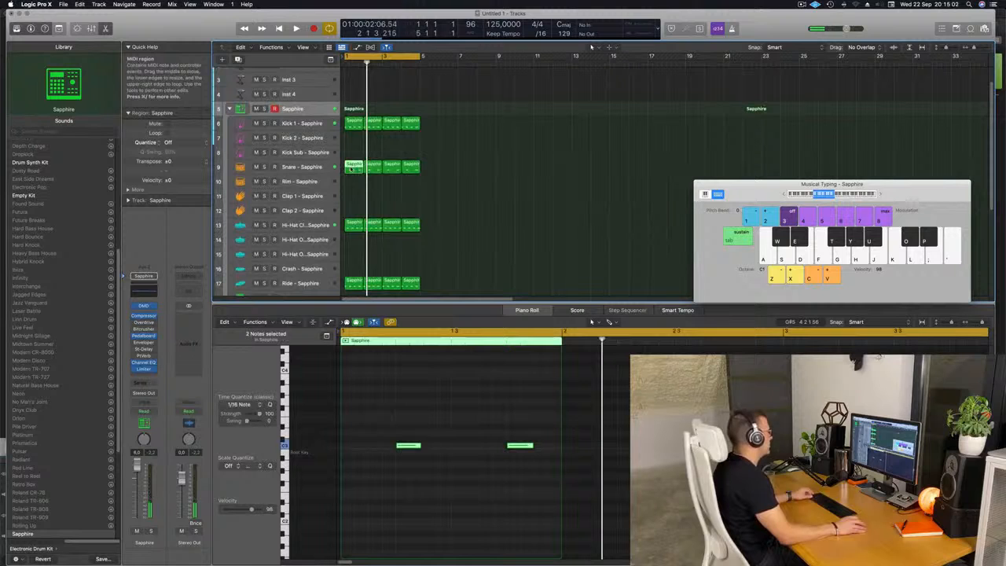
{"action": "left_click_drag", "start_coordinate": [354, 167], "coordinate": [354, 197]}
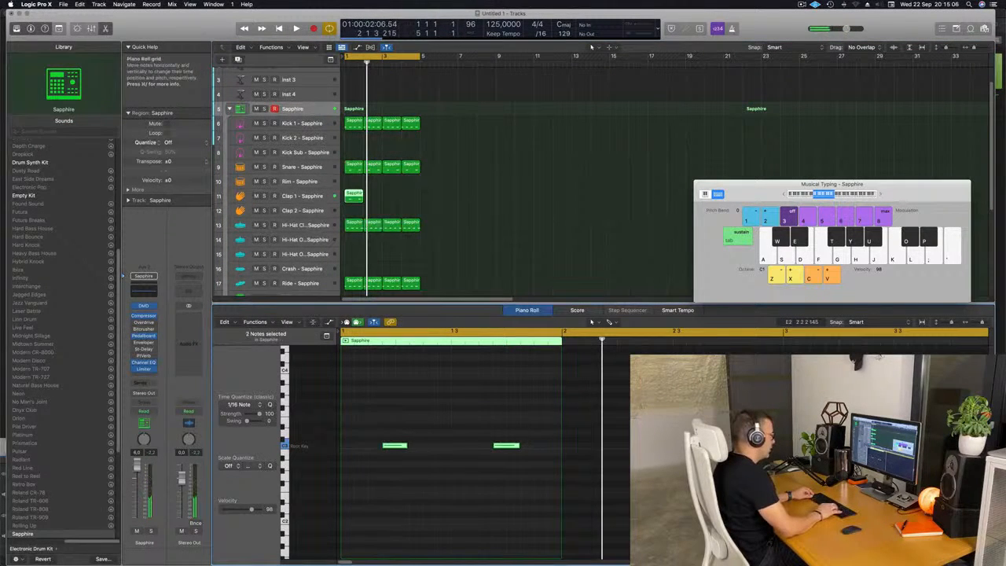
Step: Play back the groove and delete the second note in the copied clap region
{"action": "key", "text": "space"}
{"action": "key", "text": "space"}
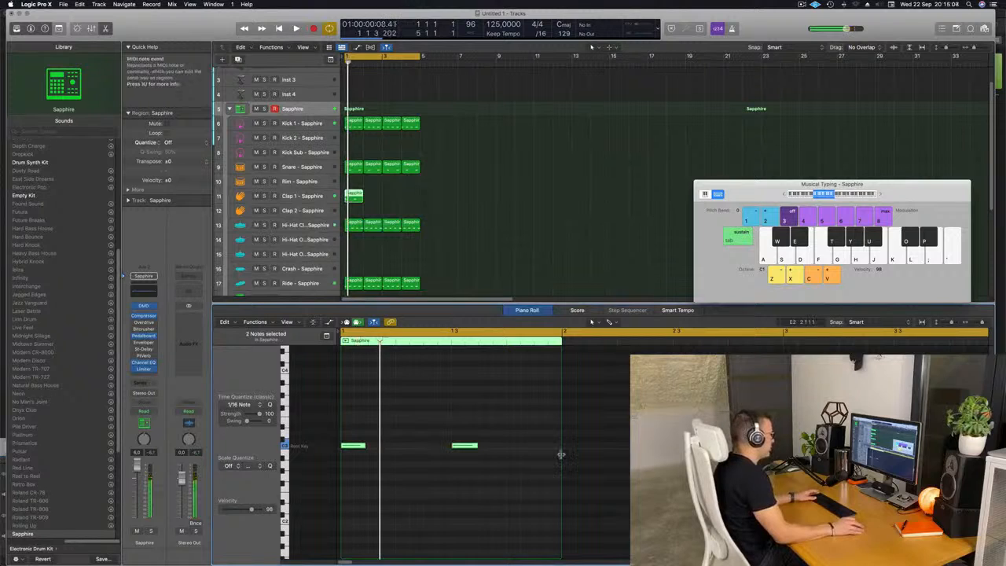
{"action": "left_click_drag", "start_coordinate": [505, 427], "coordinate": [351, 471]}
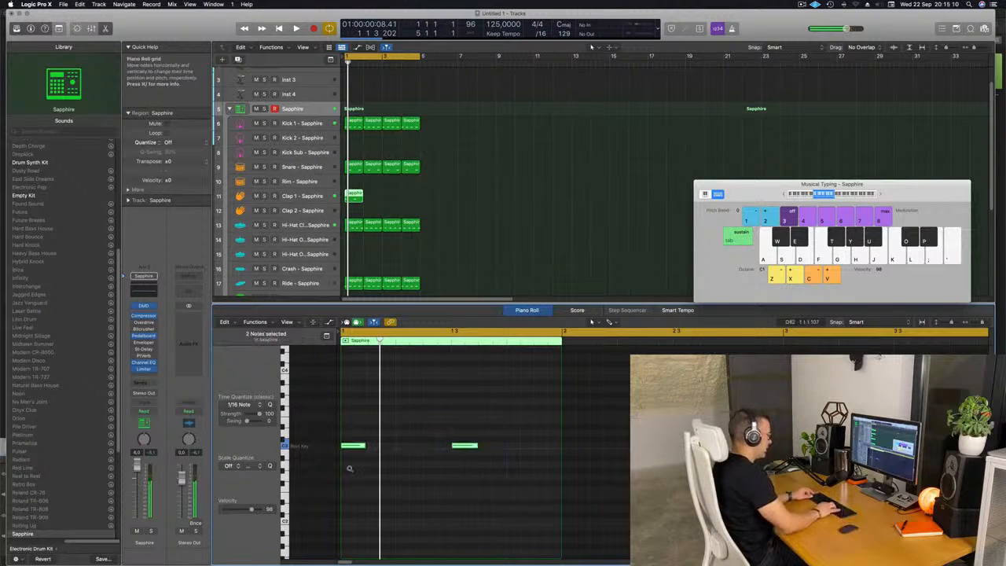
{"action": "key", "text": "space"}
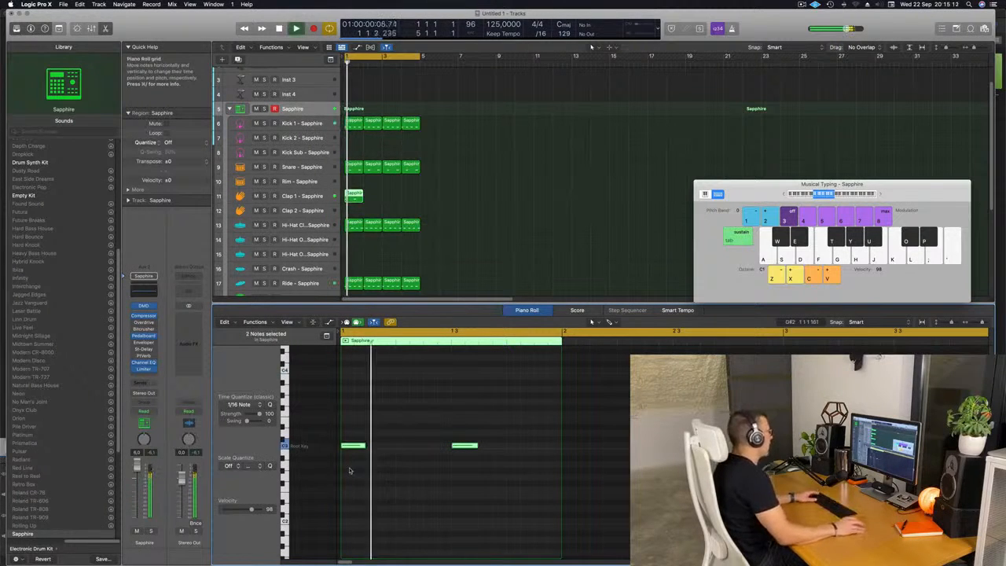
{"action": "left_click", "coordinate": [476, 447]}
{"action": "key", "text": "Delete"}
{"action": "key", "text": "space"}
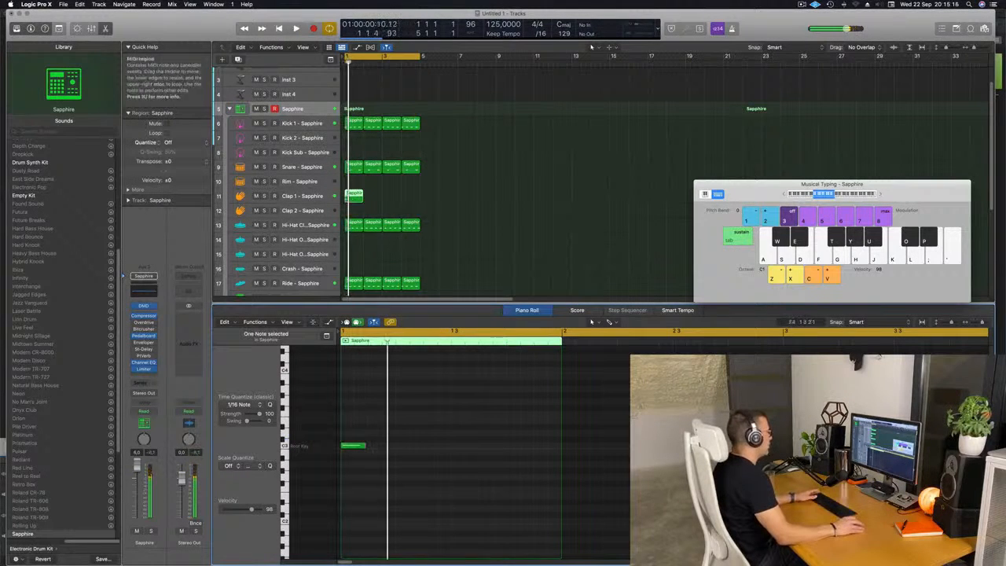
Step: Move the clap region onto the Clap 2 track and play back the pattern
{"action": "left_click_drag", "start_coordinate": [355, 195], "coordinate": [358, 210]}
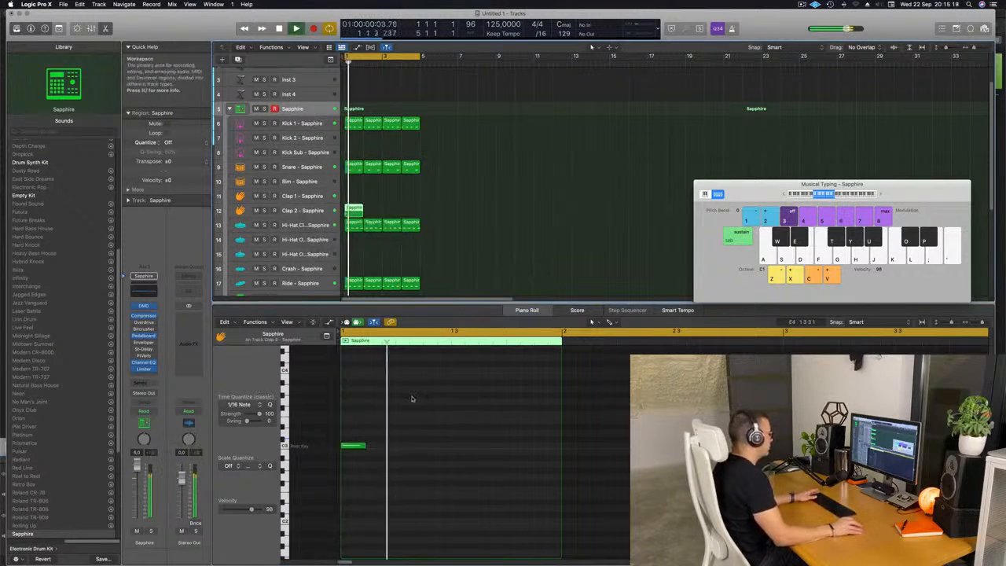
{"action": "key", "text": "space"}
{"action": "key", "text": "space"}
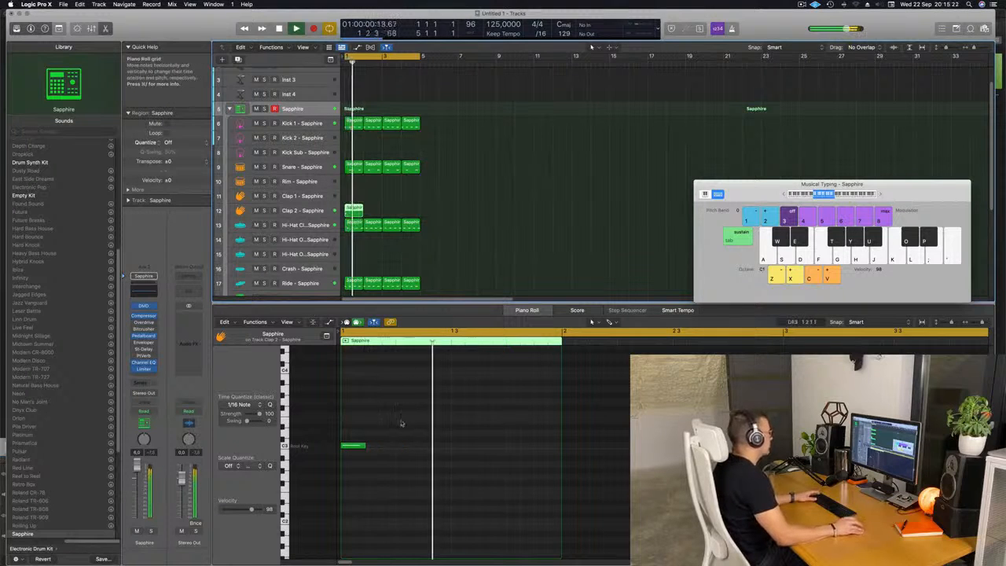
{"action": "left_click_drag", "start_coordinate": [398, 211], "coordinate": [354, 213]}
{"action": "key", "text": "space"}
{"action": "key", "text": "space"}
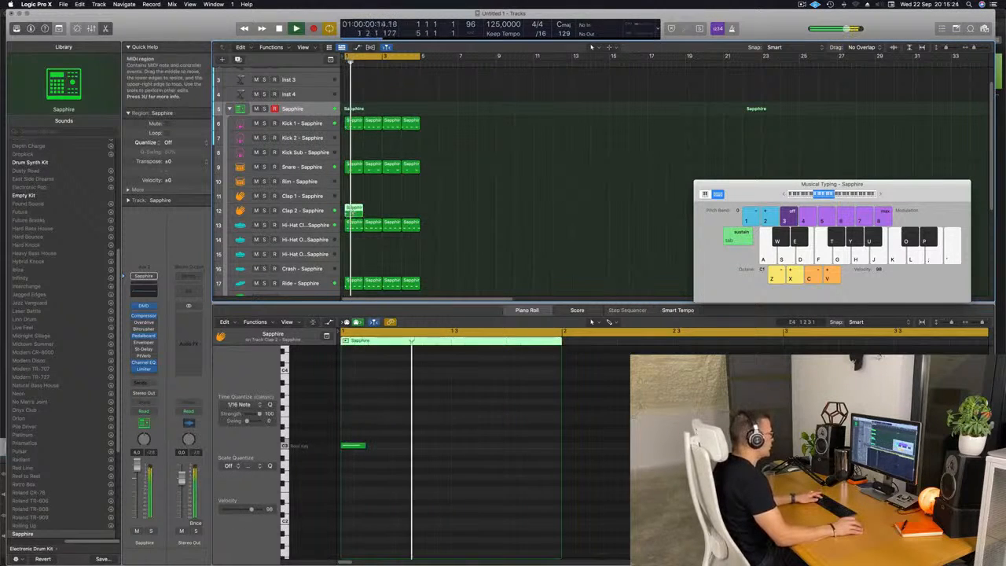
Step: Repeat the clap region three times and select the Clap 2 track
{"action": "key", "text": "super+r"}
{"action": "key", "text": "super+r"}
{"action": "key", "text": "super+r"}
{"action": "key", "text": "space"}
{"action": "key", "text": "space"}
{"action": "left_click", "coordinate": [305, 211]}
{"action": "key", "text": "space"}
{"action": "key", "text": "space"}
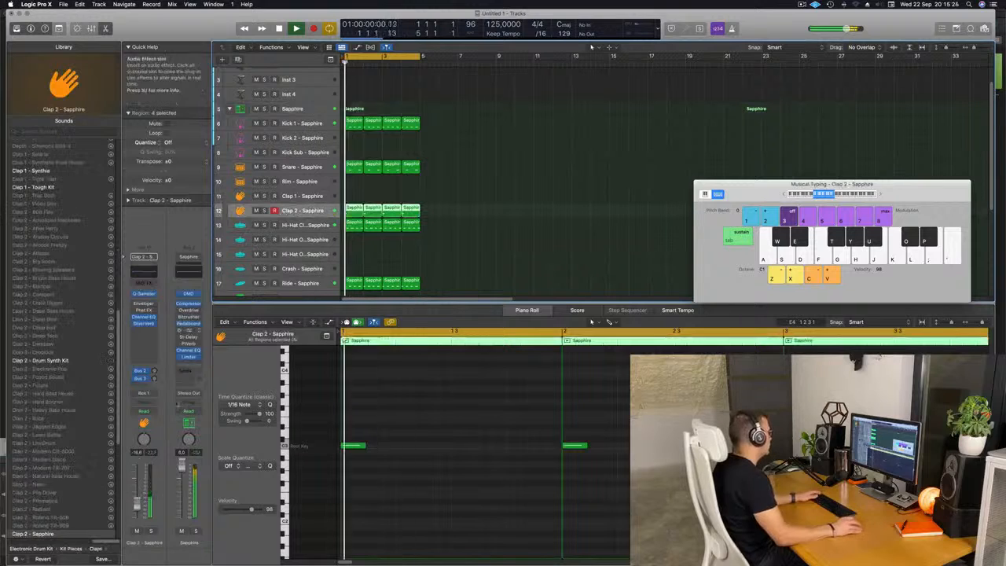
Step: Add reverb and delay bus sends to the Clap 2 channel and adjust the send levels while playing back
{"action": "left_click_drag", "start_coordinate": [154, 371], "coordinate": [154, 373]}
{"action": "key", "text": "space"}
{"action": "key", "text": "space"}
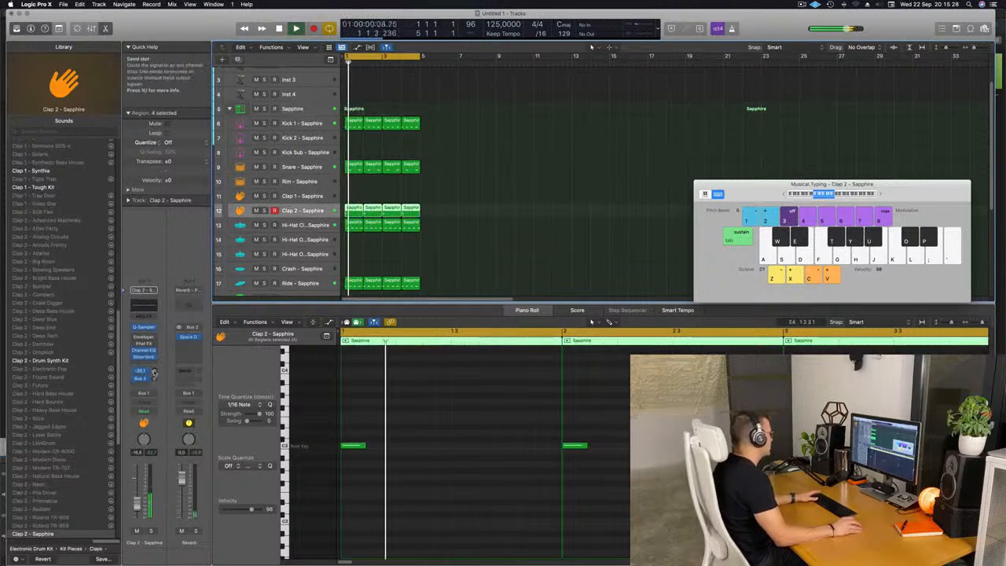
{"action": "key", "text": "space"}
{"action": "key", "text": "space"}
{"action": "key", "text": "space"}
{"action": "key", "text": "space"}
{"action": "left_click_drag", "start_coordinate": [154, 379], "coordinate": [142, 357]}
{"action": "key", "text": "space"}
{"action": "key", "text": "space"}
{"action": "left_click", "coordinate": [137, 357]}
{"action": "key", "text": "space"}
{"action": "key", "text": "space"}
{"action": "key", "text": "space"}
{"action": "key", "text": "space"}
{"action": "key", "text": "space"}
{"action": "key", "text": "space"}
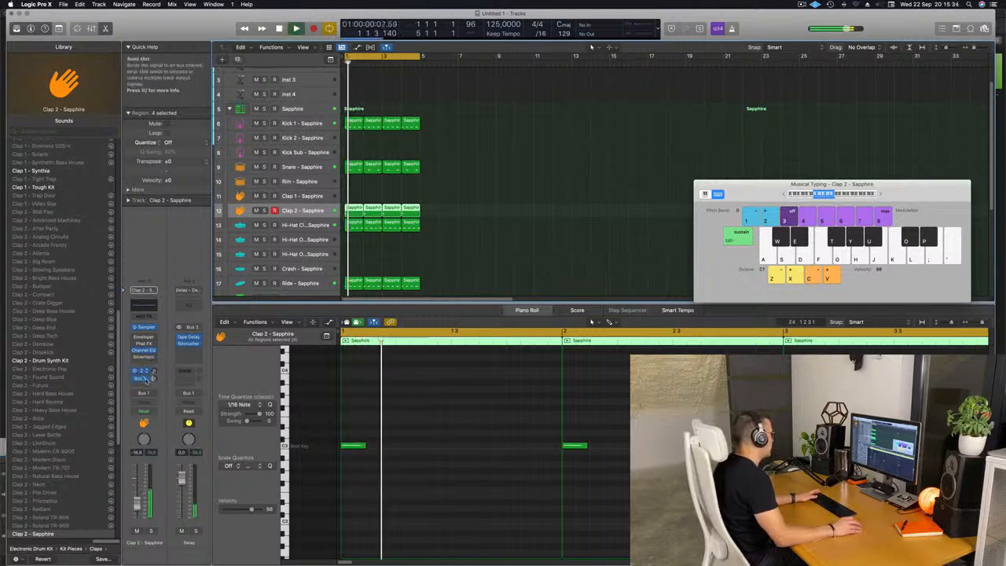
{"action": "key", "text": "space"}
{"action": "key", "text": "space"}
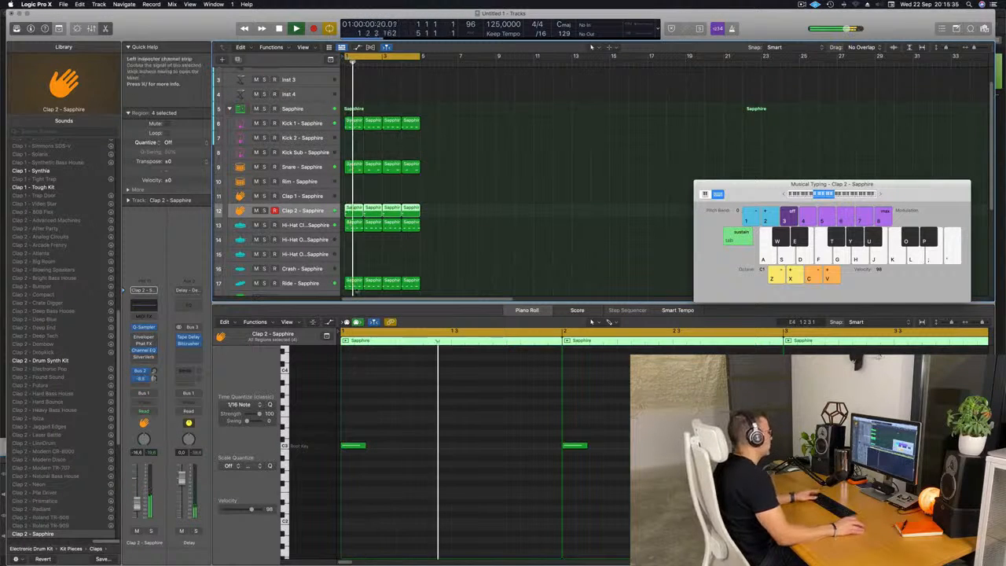
Step: Delete the second and fourth clap regions on the Clap 2 track
{"action": "left_click", "coordinate": [423, 253]}
{"action": "scroll", "coordinate": [513, 213], "scroll_direction": "down", "scroll_amount": 2}
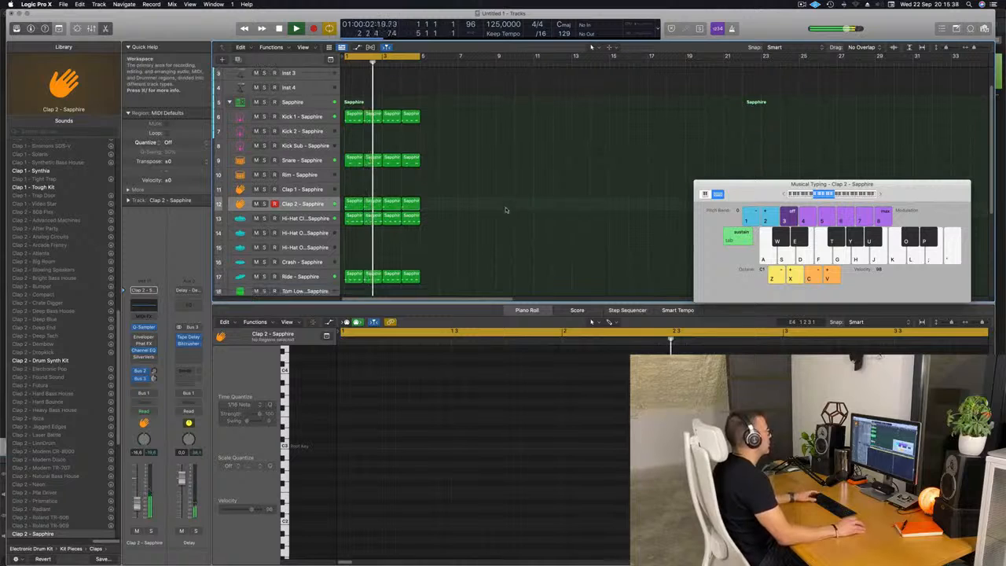
{"action": "left_click", "coordinate": [373, 181]}
{"action": "key", "text": "Delete"}
{"action": "key", "text": "space"}
{"action": "left_click", "coordinate": [412, 181]}
{"action": "key", "text": "Delete"}
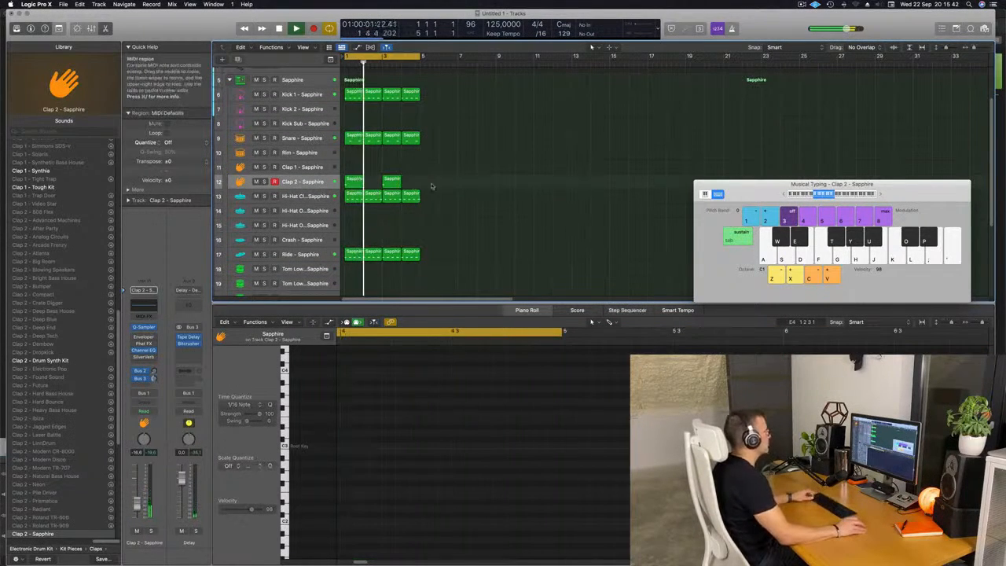
Step: Copy the first clap region onto the Crash track and play back
{"action": "scroll", "coordinate": [469, 190], "scroll_direction": "down", "scroll_amount": 4}
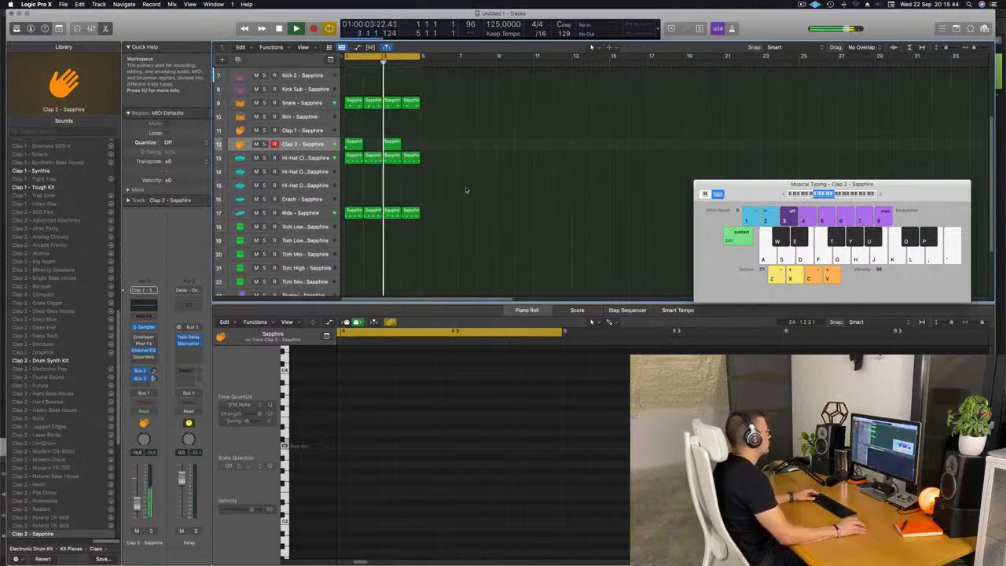
{"action": "scroll", "coordinate": [467, 189], "scroll_direction": "up", "scroll_amount": 3}
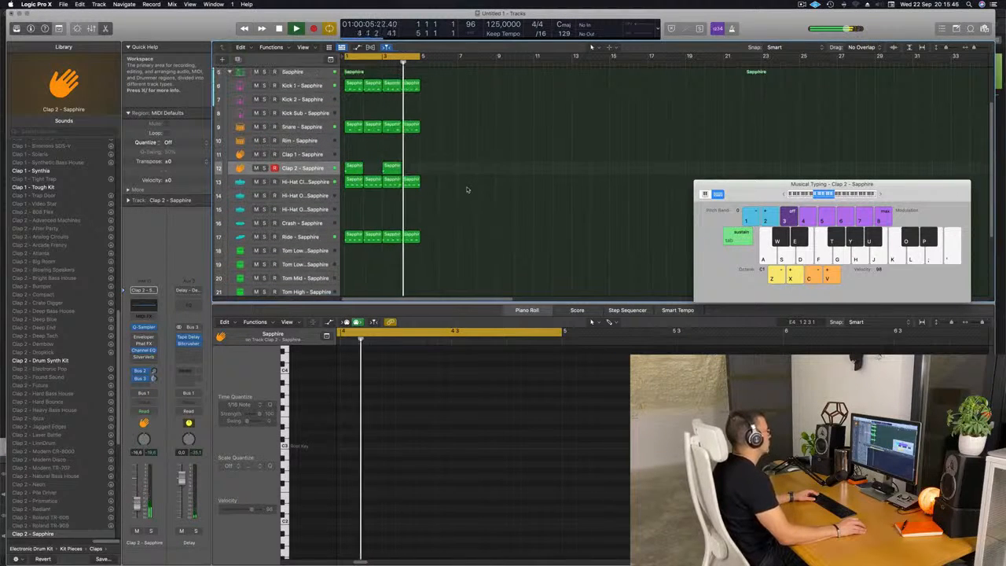
{"action": "scroll", "coordinate": [469, 189], "scroll_direction": "down", "scroll_amount": 1}
{"action": "key", "text": "space"}
{"action": "left_click", "coordinate": [353, 163]}
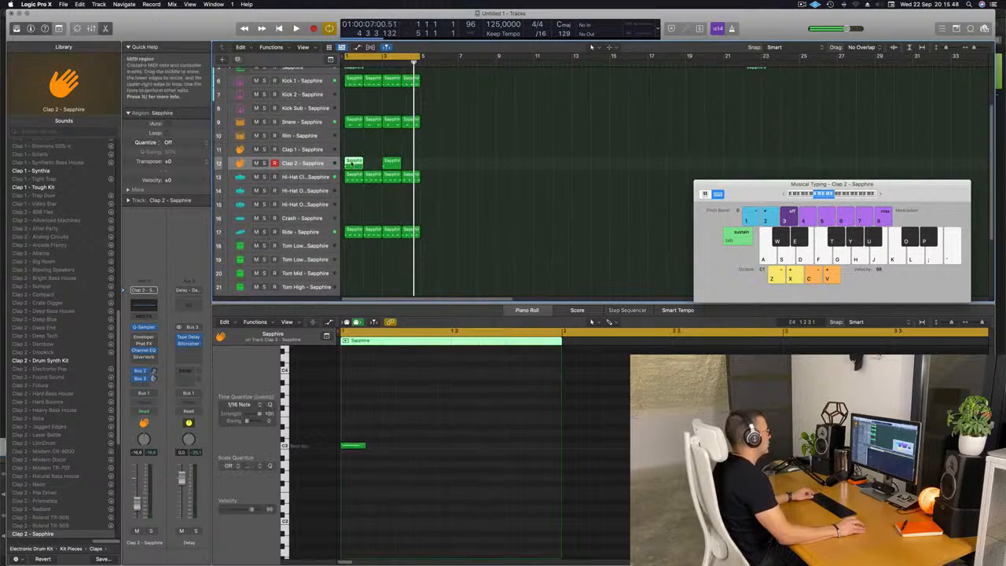
{"action": "left_click_drag", "start_coordinate": [353, 162], "coordinate": [351, 220]}
{"action": "key", "text": "space"}
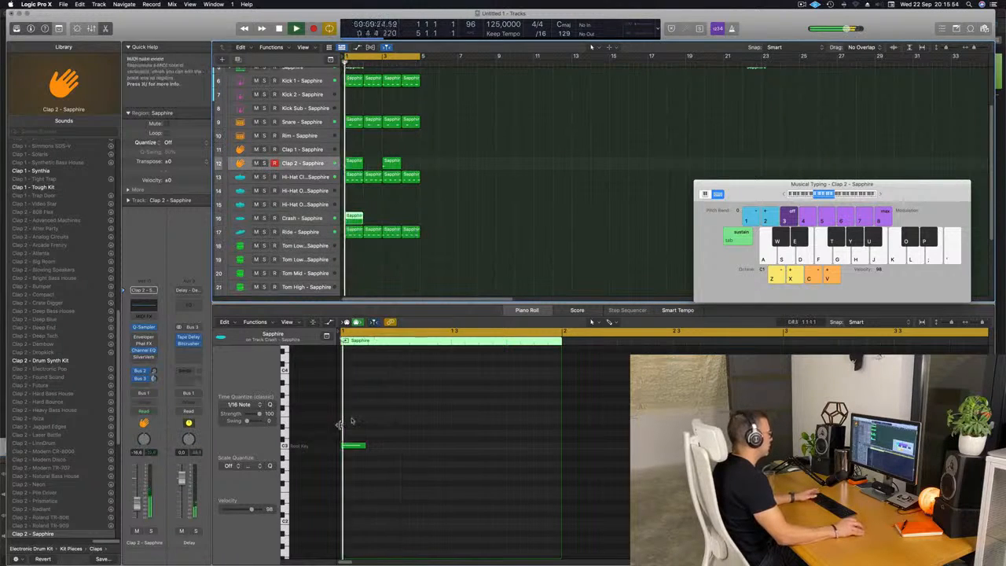
Step: Try to transpose the crash note up an octave
{"action": "left_click_drag", "start_coordinate": [376, 470], "coordinate": [377, 468]}
{"action": "key", "text": "alt+shift+Up"}
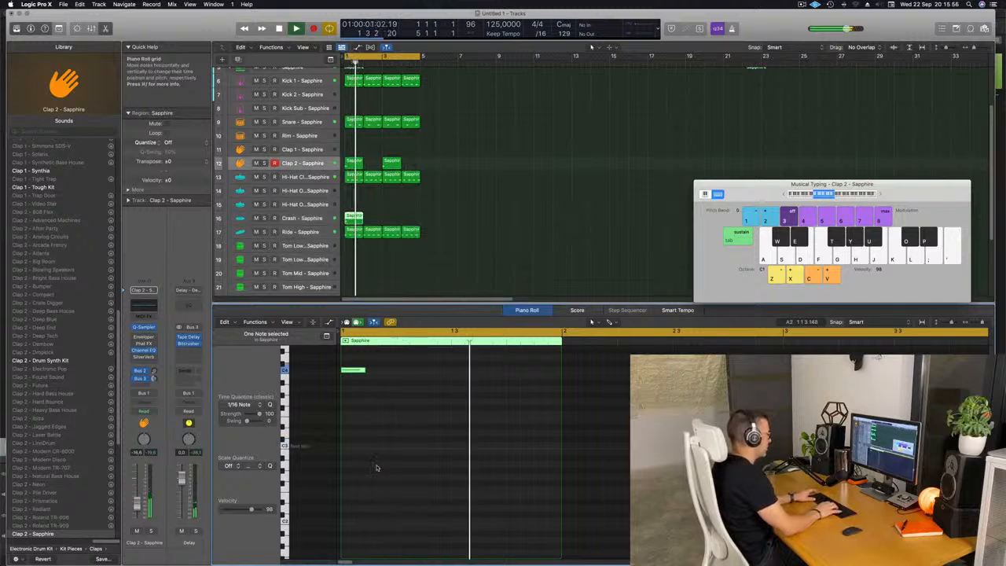
{"action": "key", "text": "space"}
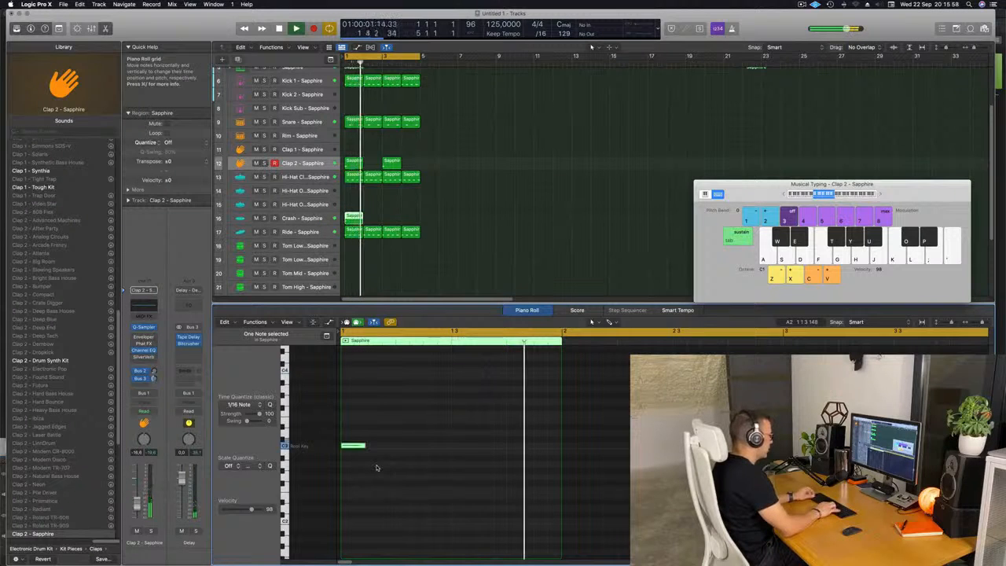
{"action": "key", "text": "Return"}
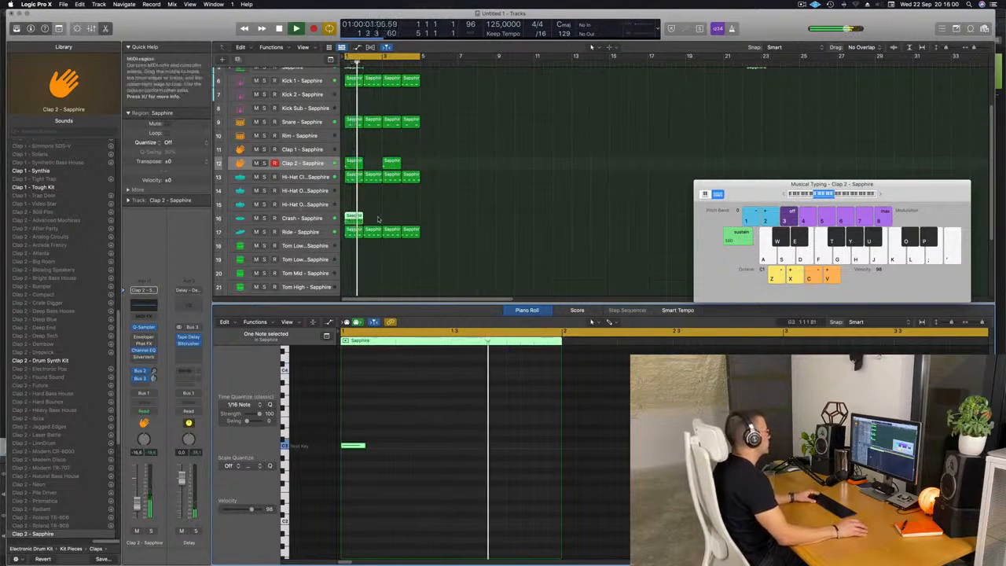
Step: Copy the ride region onto the Tom Low 1 track
{"action": "scroll", "coordinate": [393, 213], "scroll_direction": "down", "scroll_amount": 2}
{"action": "scroll", "coordinate": [350, 208], "scroll_direction": "down", "scroll_amount": 1}
{"action": "left_click", "coordinate": [352, 193]}
{"action": "left_click_drag", "start_coordinate": [353, 202], "coordinate": [353, 210]}
{"action": "key", "text": "space"}
Step: Delete all but the last note in the tom region and move that note to a different pitch
{"action": "left_click_drag", "start_coordinate": [347, 423], "coordinate": [488, 476]}
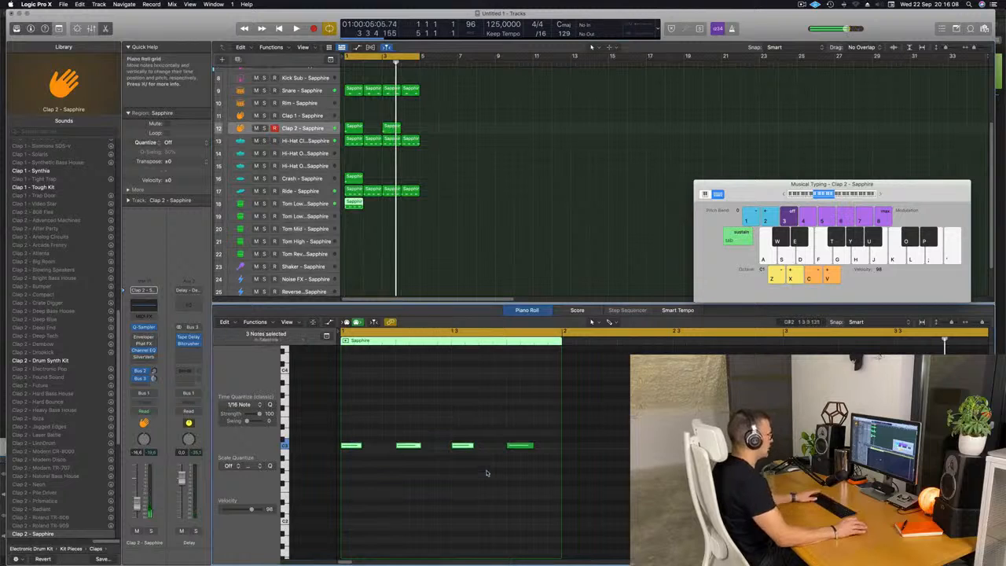
{"action": "key", "text": "super+Right"}
{"action": "key", "text": "super+Left"}
{"action": "key", "text": "super+Left"}
{"action": "left_click_drag", "start_coordinate": [473, 427], "coordinate": [504, 453]}
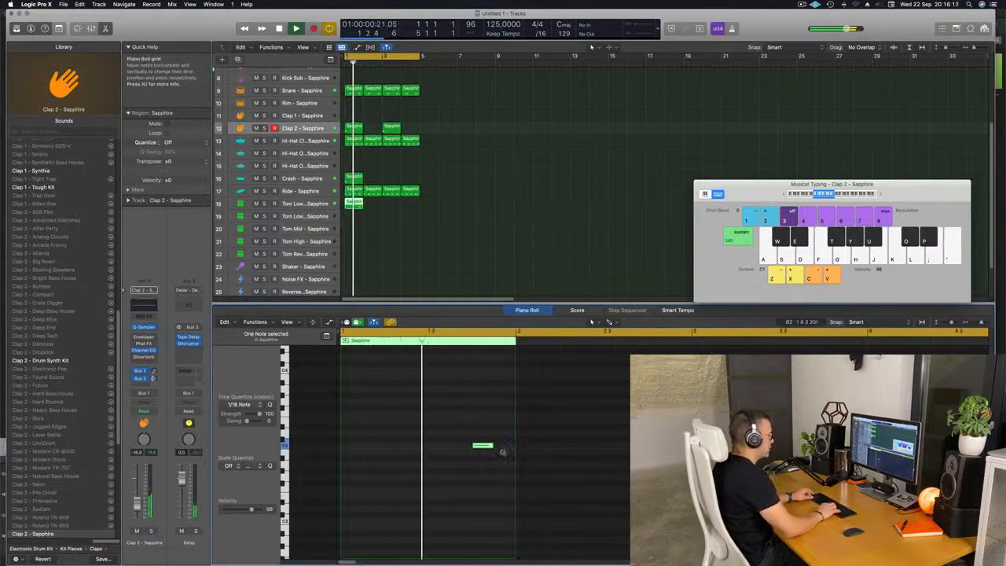
{"action": "scroll", "coordinate": [432, 446], "scroll_direction": "down", "scroll_amount": 3}
{"action": "scroll", "coordinate": [431, 446], "scroll_direction": "down", "scroll_amount": 5}
{"action": "left_click_drag", "start_coordinate": [466, 387], "coordinate": [515, 419]}
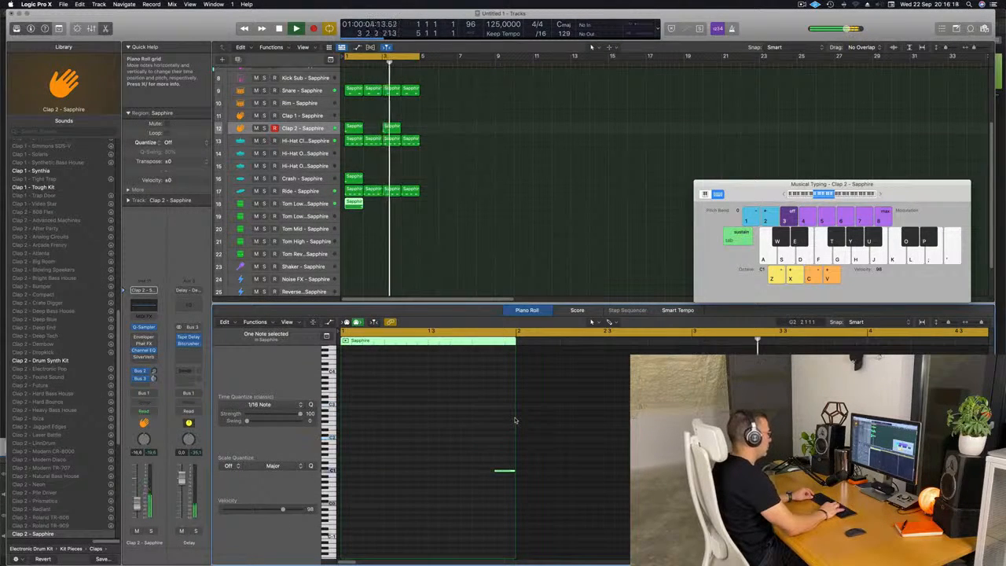
{"action": "key", "text": "space"}
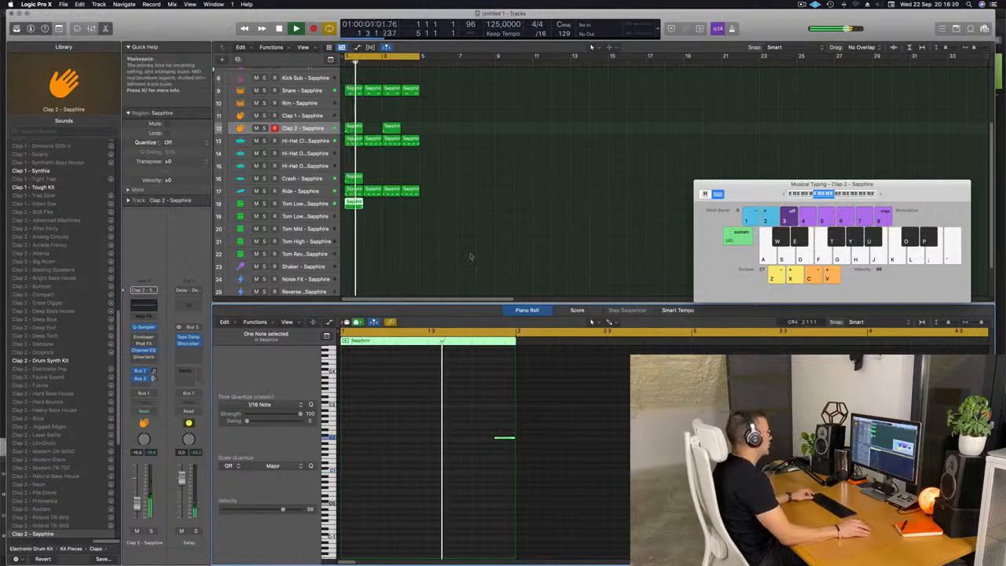
{"action": "scroll", "coordinate": [443, 246], "scroll_direction": "up", "scroll_amount": 2}
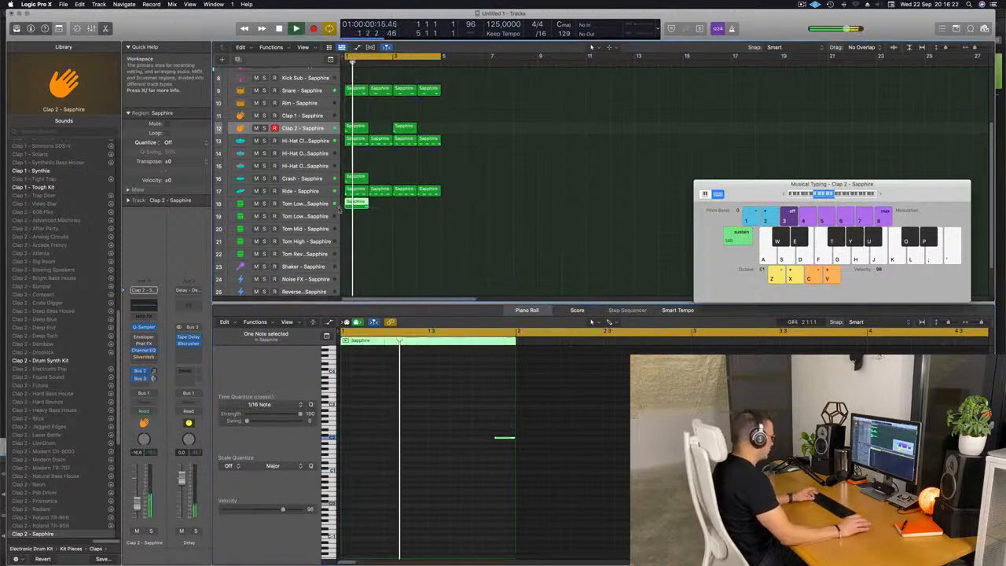
Step: Repeat the tom region three times, then undo the last repetition
{"action": "key", "text": "super+r"}
{"action": "key", "text": "super+r"}
{"action": "key", "text": "super+r"}
{"action": "key", "text": "super+r"}
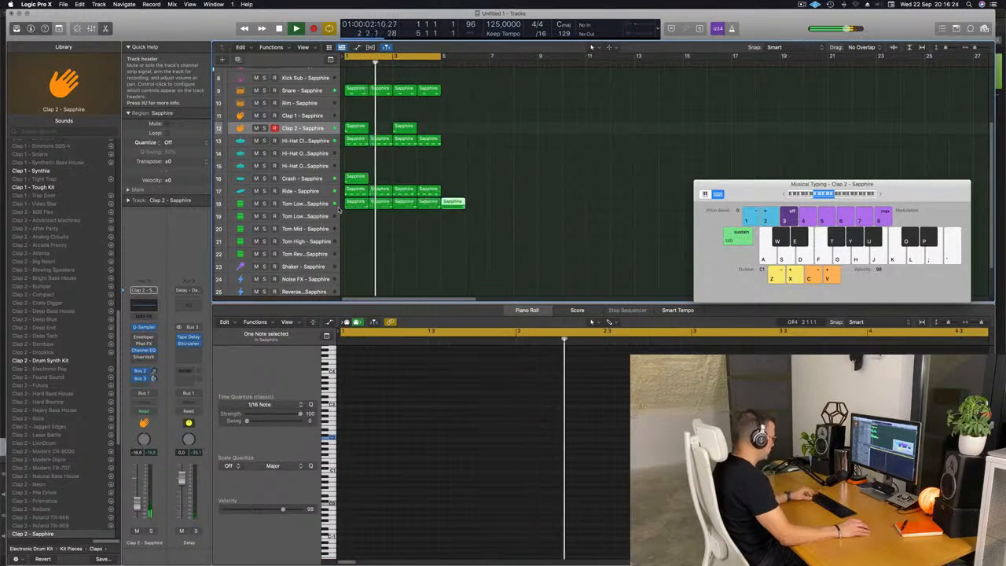
{"action": "key", "text": "super+z"}
Step: Select the Tom Low 1 track and hide the library
{"action": "left_click", "coordinate": [413, 246]}
{"action": "scroll", "coordinate": [378, 261], "scroll_direction": "down", "scroll_amount": 2}
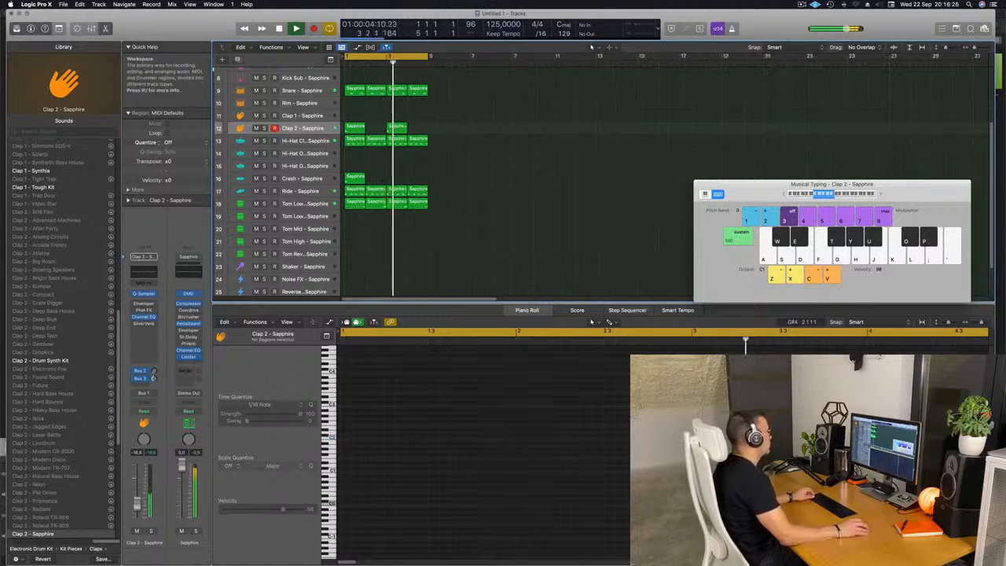
{"action": "left_click", "coordinate": [311, 204]}
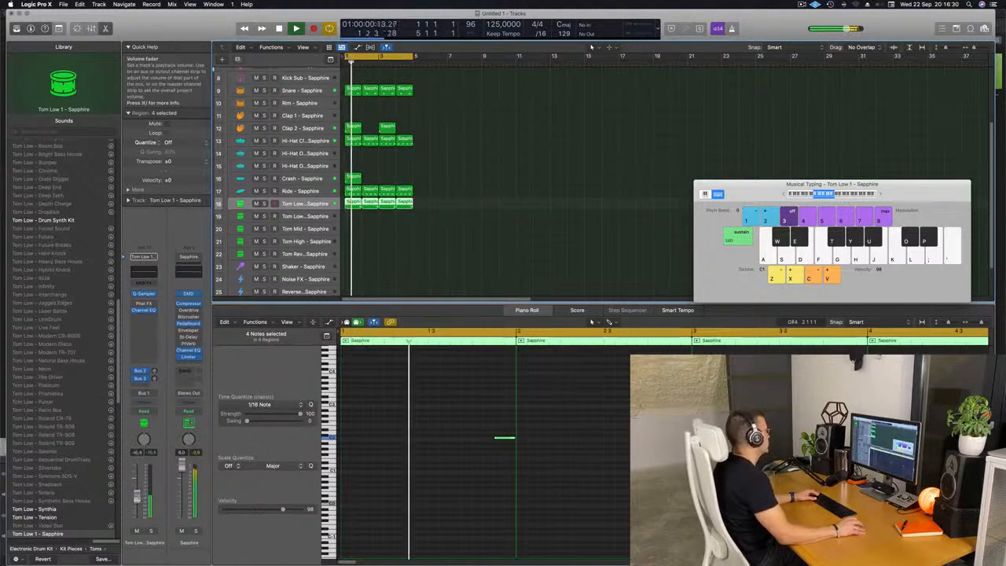
{"action": "key", "text": "y"}
{"action": "scroll", "coordinate": [399, 177], "scroll_direction": "up", "scroll_amount": 3}
{"action": "scroll", "coordinate": [399, 178], "scroll_direction": "up", "scroll_amount": 3}
{"action": "scroll", "coordinate": [398, 144], "scroll_direction": "up", "scroll_amount": 5}
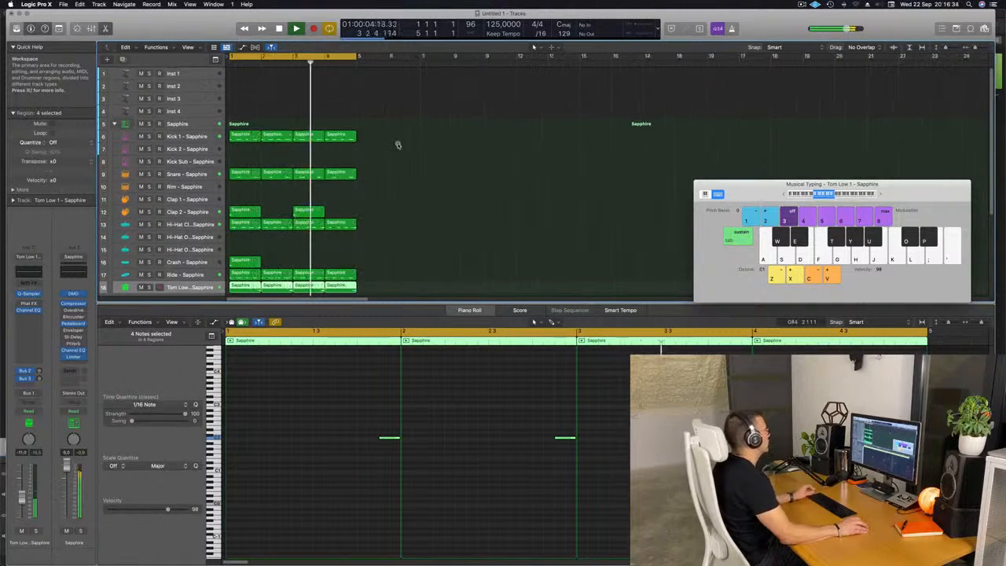
Step: Select the Inst 1 track, enlarge its track height, and load Alchemy as its instrument
{"action": "left_click", "coordinate": [193, 74]}
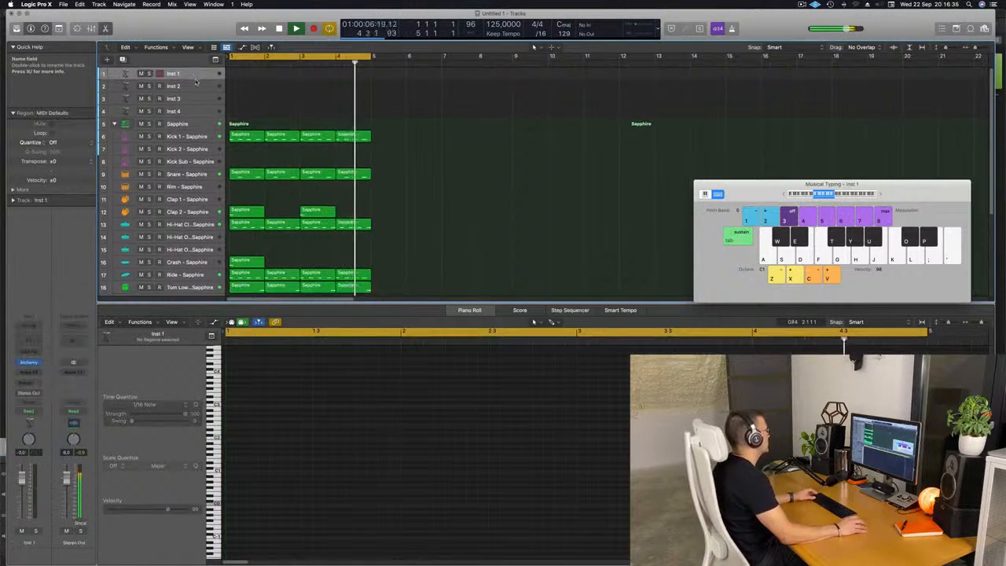
{"action": "left_click_drag", "start_coordinate": [197, 81], "coordinate": [196, 120]}
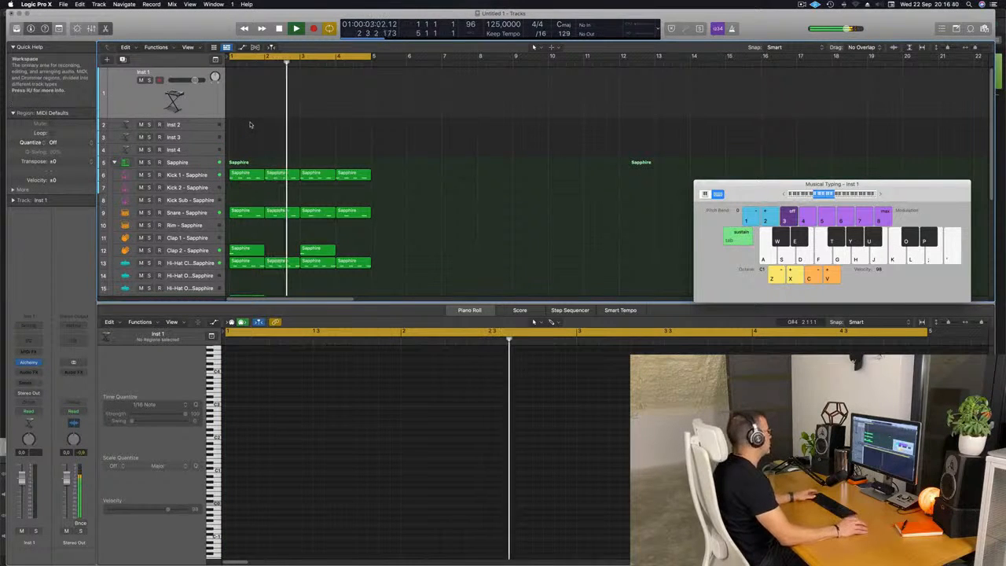
{"action": "left_click", "coordinate": [29, 361]}
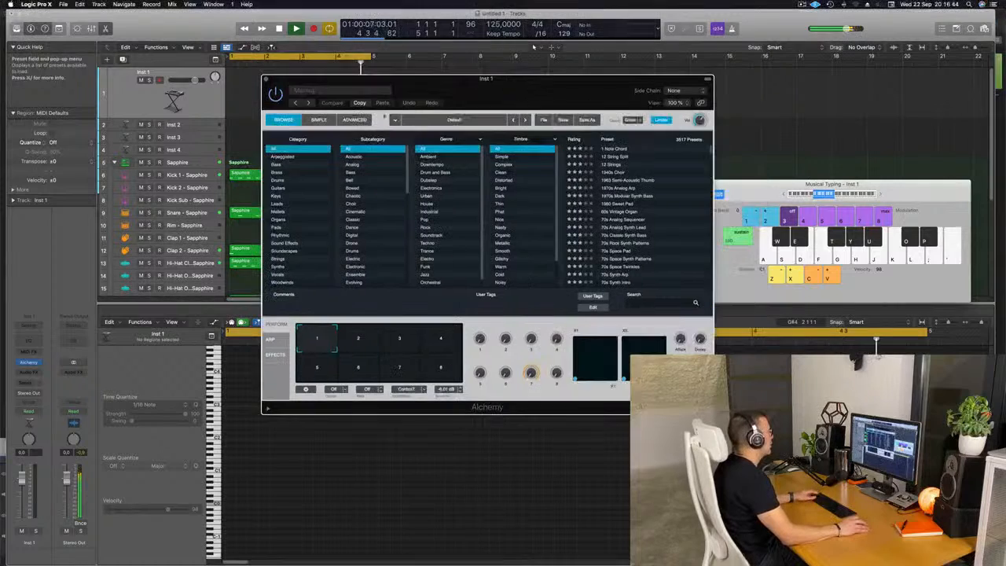
Step: Search Alchemy's Bass presets for acid and load Classic Acid Patterns, rescanning presets when prompted
{"action": "left_click", "coordinate": [279, 164]}
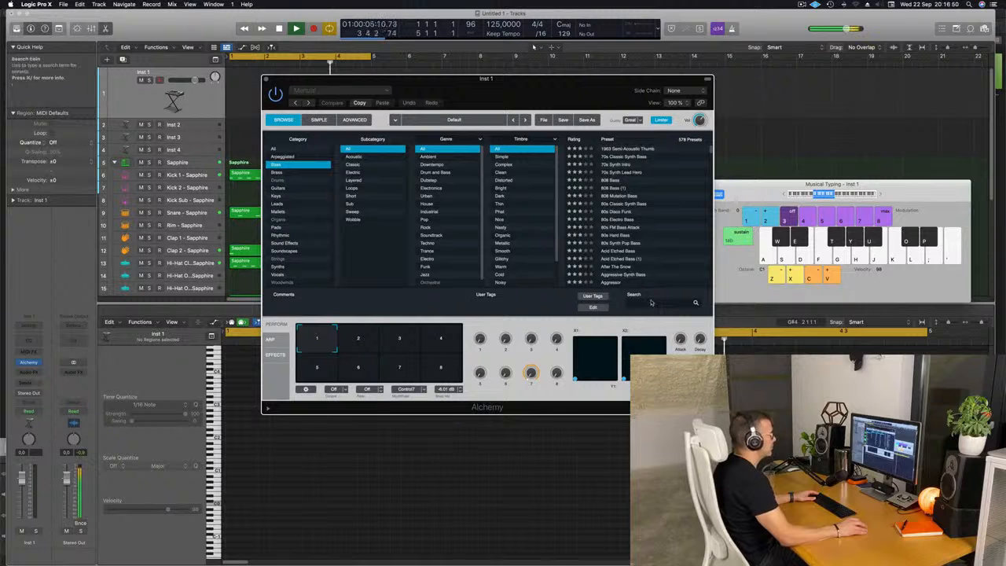
{"action": "type", "text": "acid"}
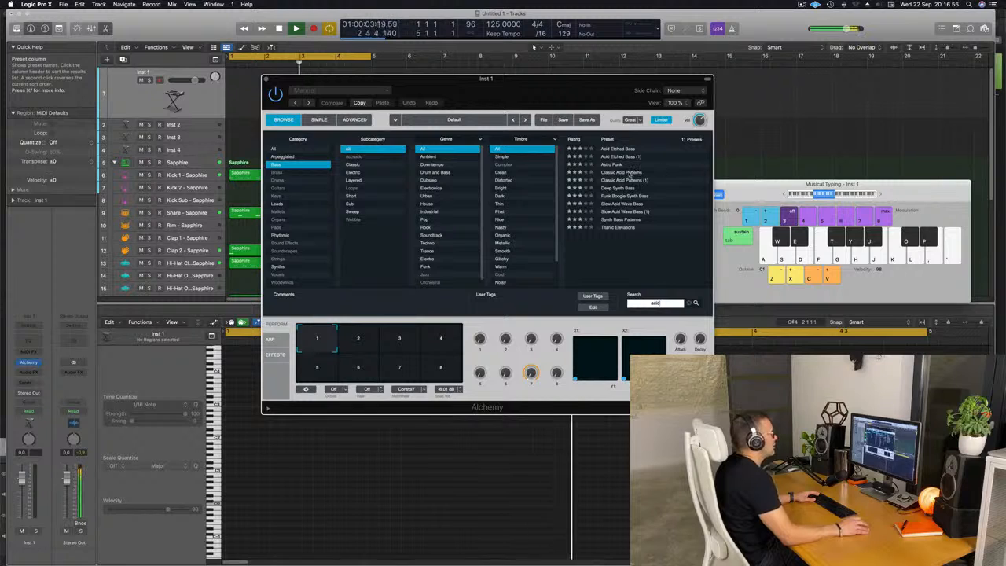
{"action": "left_click", "coordinate": [630, 173]}
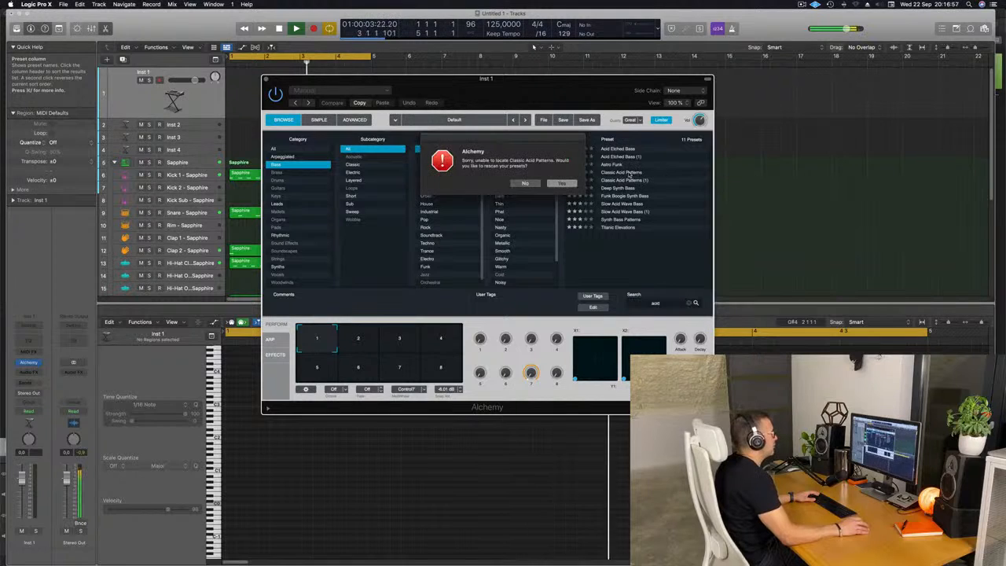
{"action": "left_click", "coordinate": [563, 185]}
{"action": "left_click_drag", "start_coordinate": [581, 83], "coordinate": [617, 72]}
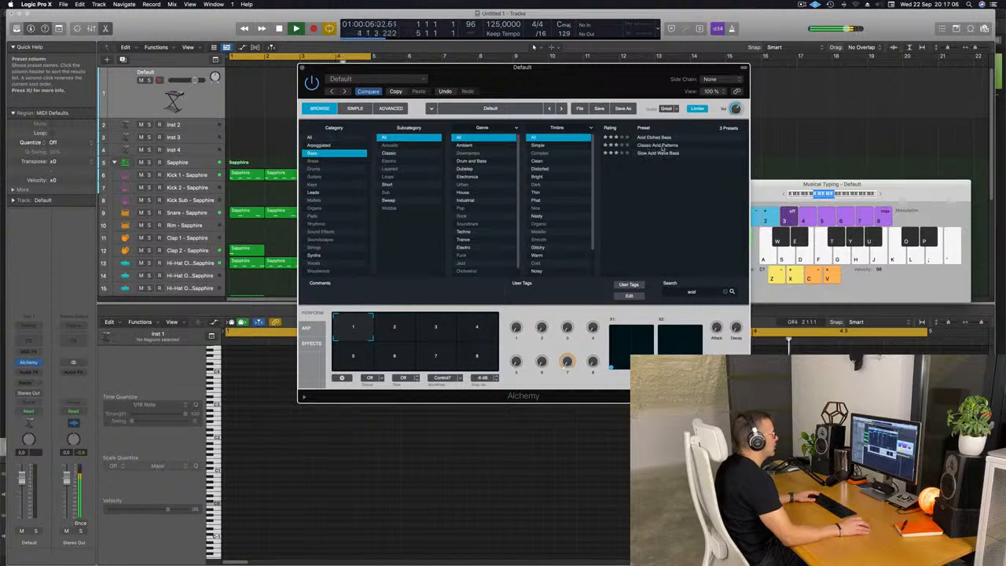
{"action": "left_click", "coordinate": [661, 146]}
{"action": "left_click_drag", "start_coordinate": [585, 92], "coordinate": [591, 94]}
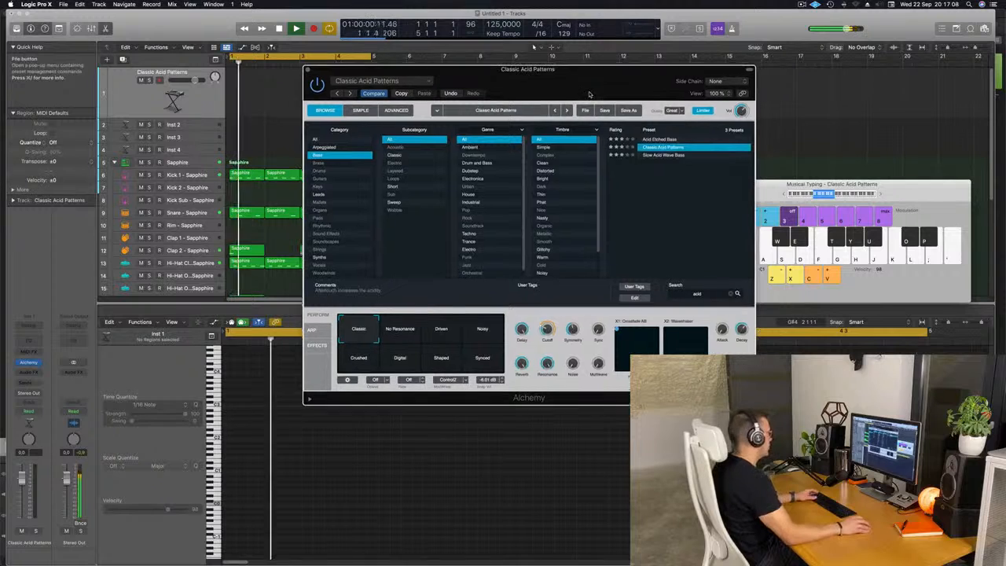
Step: Select the Driven performance snapshot on Alchemy's transform pad
{"action": "key", "text": "a"}
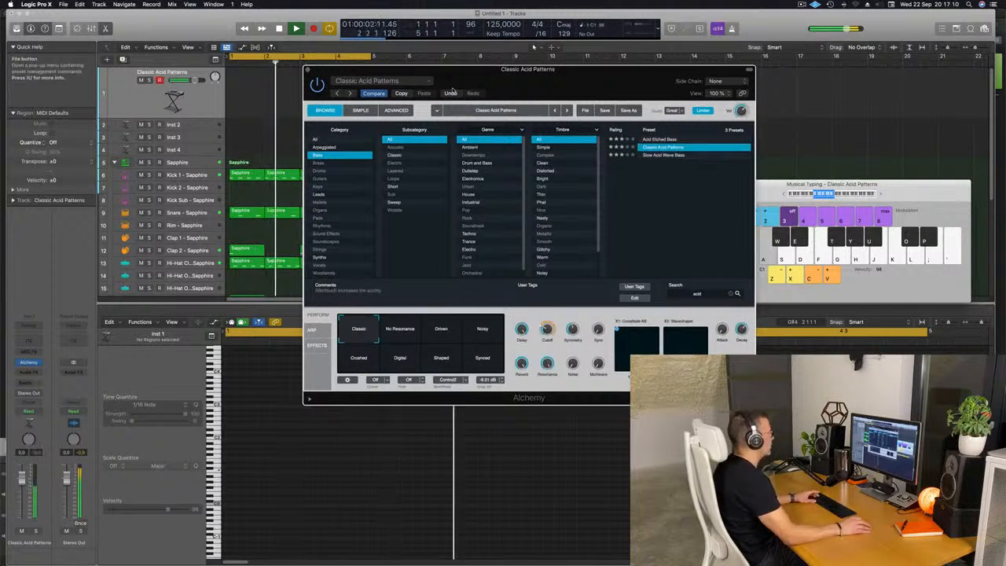
{"action": "left_click_drag", "start_coordinate": [530, 86], "coordinate": [603, 157]}
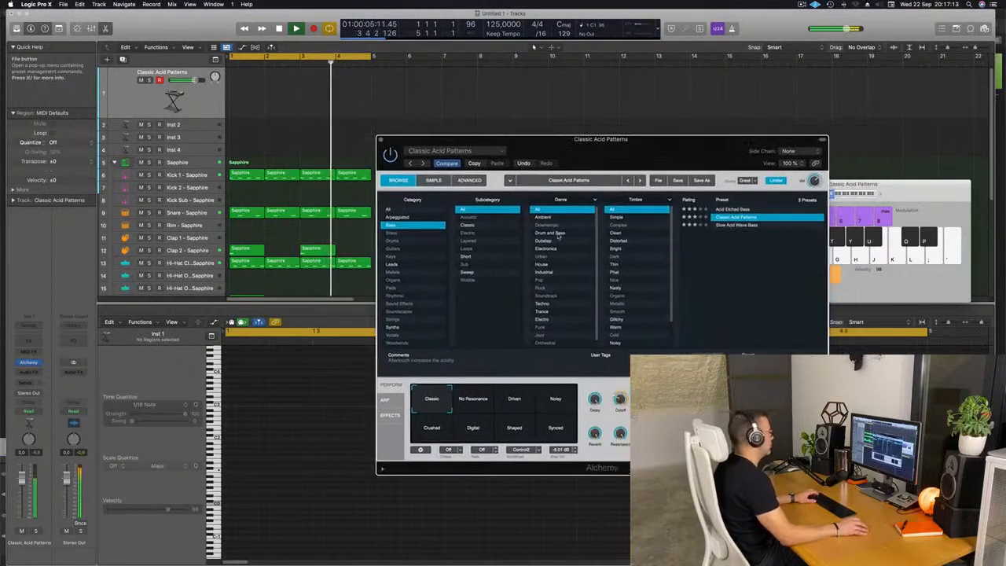
{"action": "left_click", "coordinate": [516, 403]}
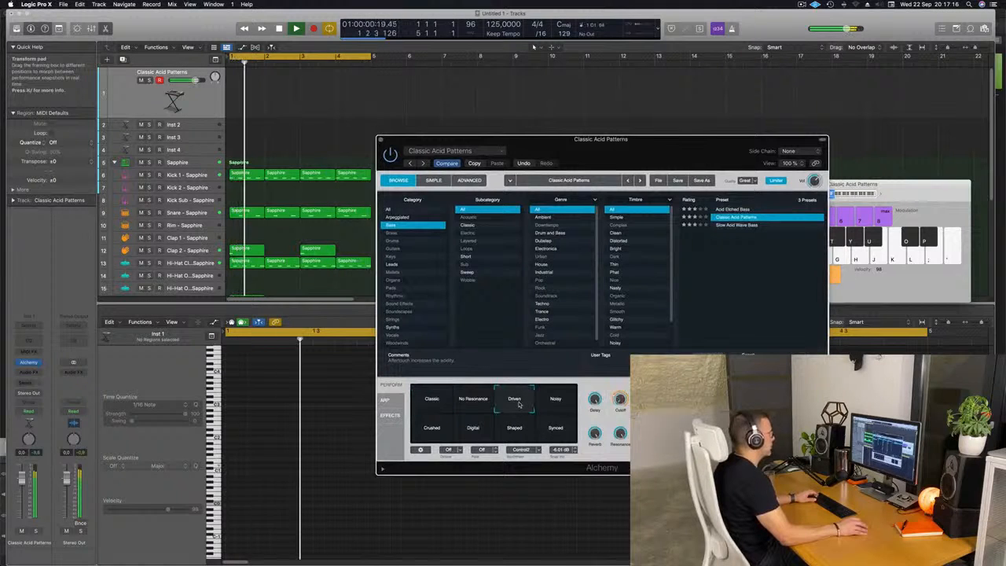
Step: Record a short MIDI region on the Classic Acid Patterns track and open it in the Piano Roll
{"action": "left_click", "coordinate": [196, 104]}
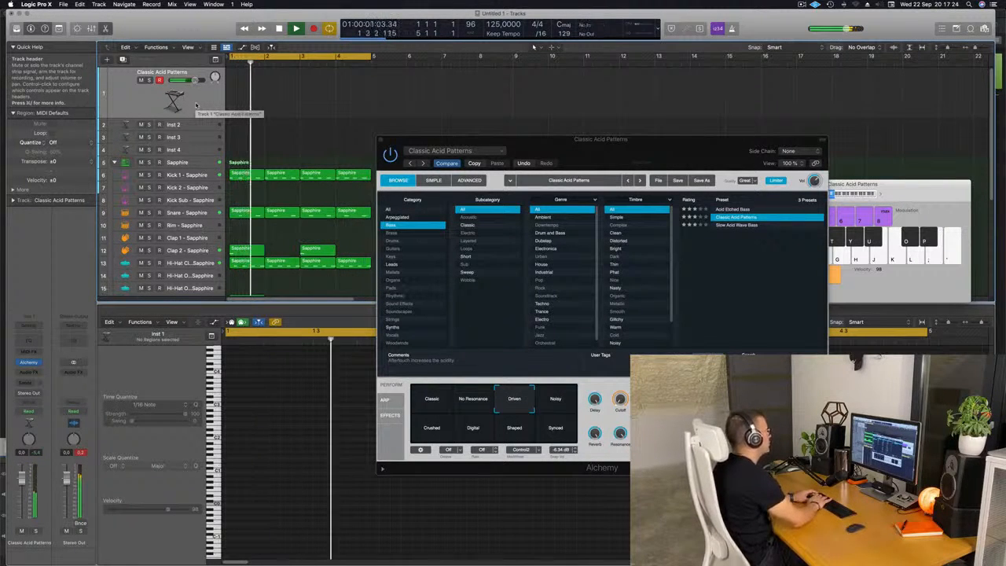
{"action": "key", "text": "r"}
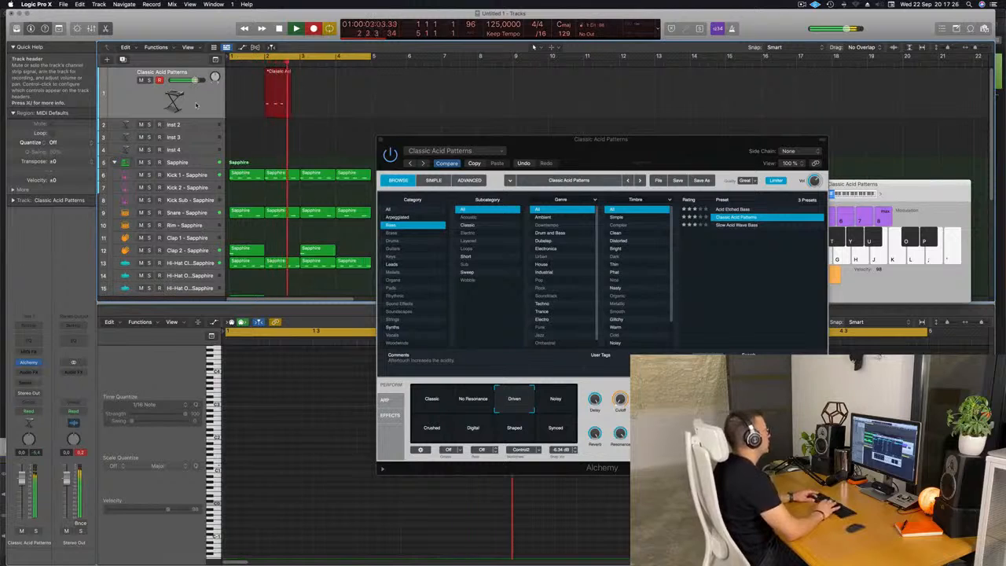
{"action": "key", "text": "space"}
{"action": "left_click_drag", "start_coordinate": [292, 72], "coordinate": [246, 73]}
{"action": "key", "text": "e"}
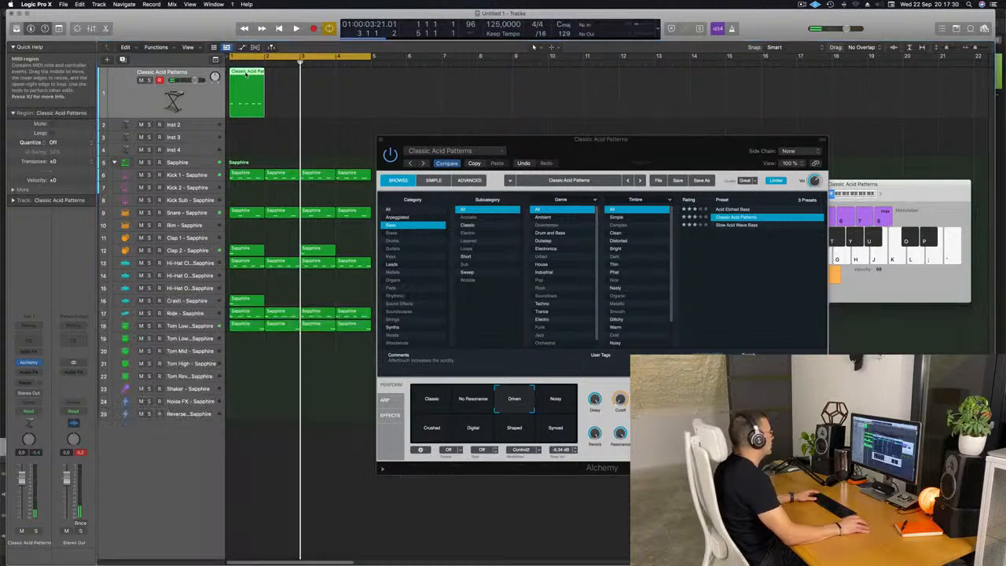
{"action": "double_click", "coordinate": [243, 75]}
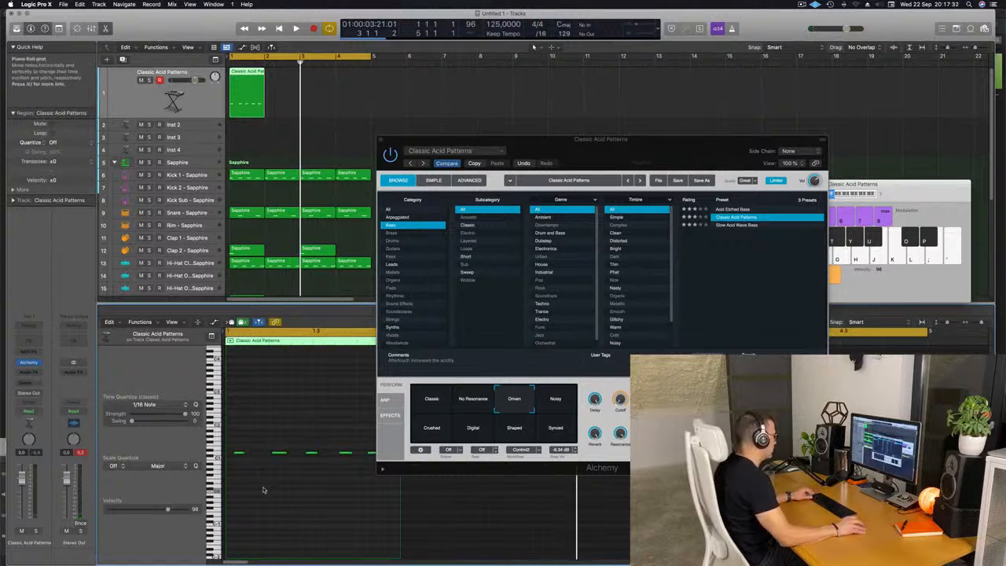
Step: Play back the recorded bass notes in the Piano Roll to audition them
{"action": "key", "text": "super+Right"}
{"action": "key", "text": "space"}
{"action": "key", "text": "space"}
{"action": "key", "text": "space"}
{"action": "key", "text": "space"}
{"action": "left_click", "coordinate": [246, 453]}
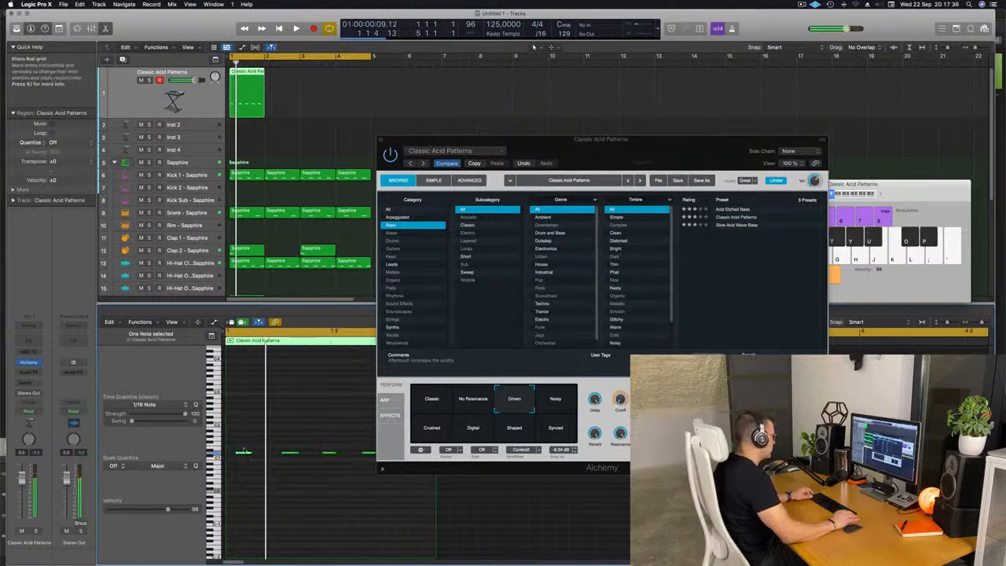
{"action": "key", "text": "space"}
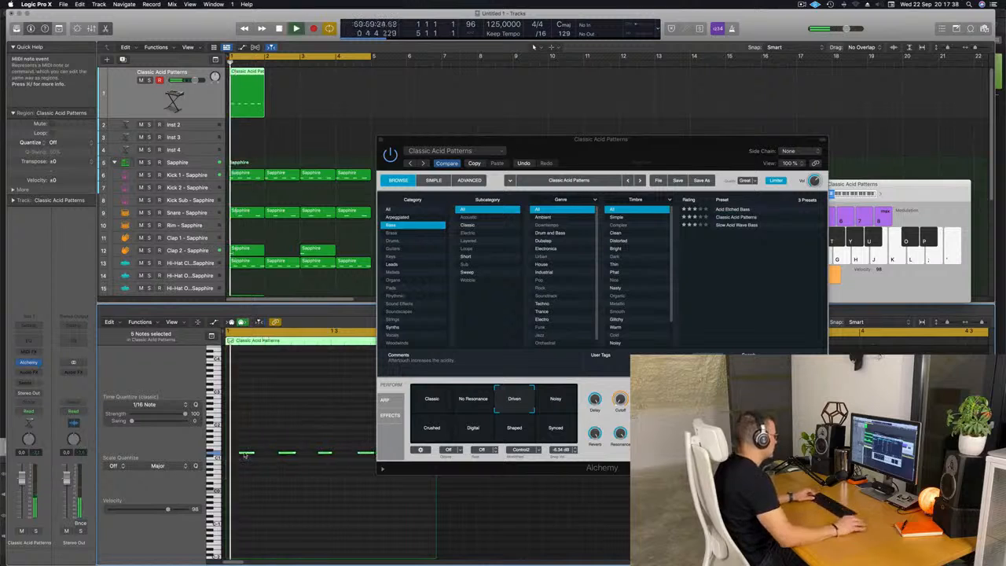
Step: Trim the bass region to one bar and repeat it three times
{"action": "left_click_drag", "start_coordinate": [557, 145], "coordinate": [750, 99]}
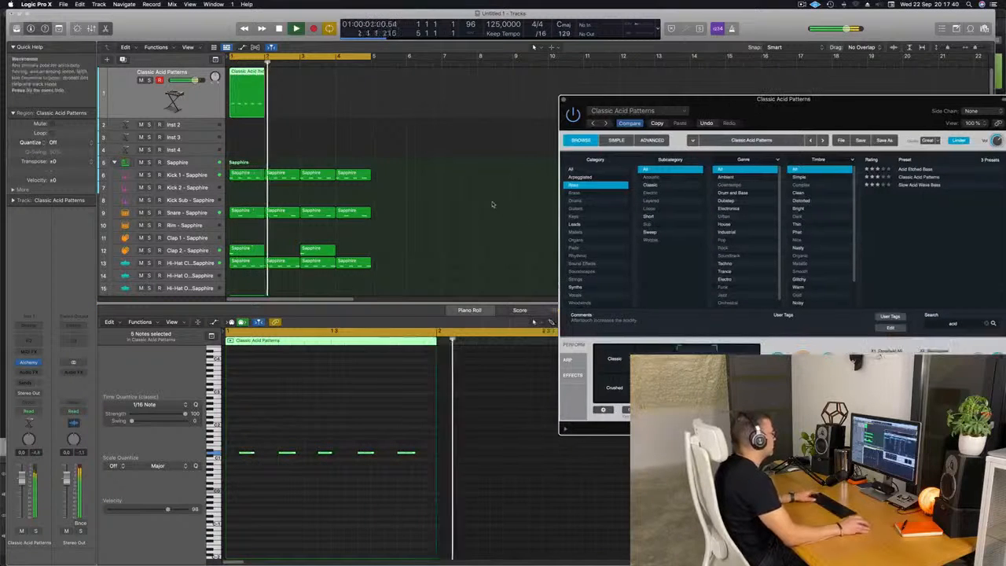
{"action": "left_click_drag", "start_coordinate": [307, 96], "coordinate": [252, 107]}
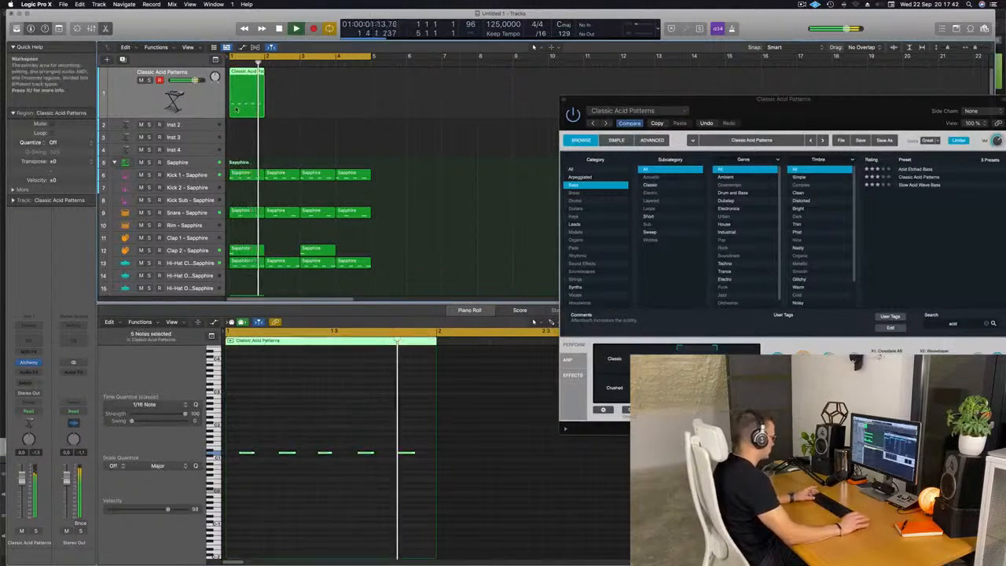
{"action": "key", "text": "super+r"}
{"action": "key", "text": "super+r"}
{"action": "key", "text": "super+r"}
Step: Lengthen the last note of the one-bar bass region and remove the repeated copies
{"action": "left_click_drag", "start_coordinate": [741, 102], "coordinate": [575, 109]}
{"action": "left_click", "coordinate": [254, 93]}
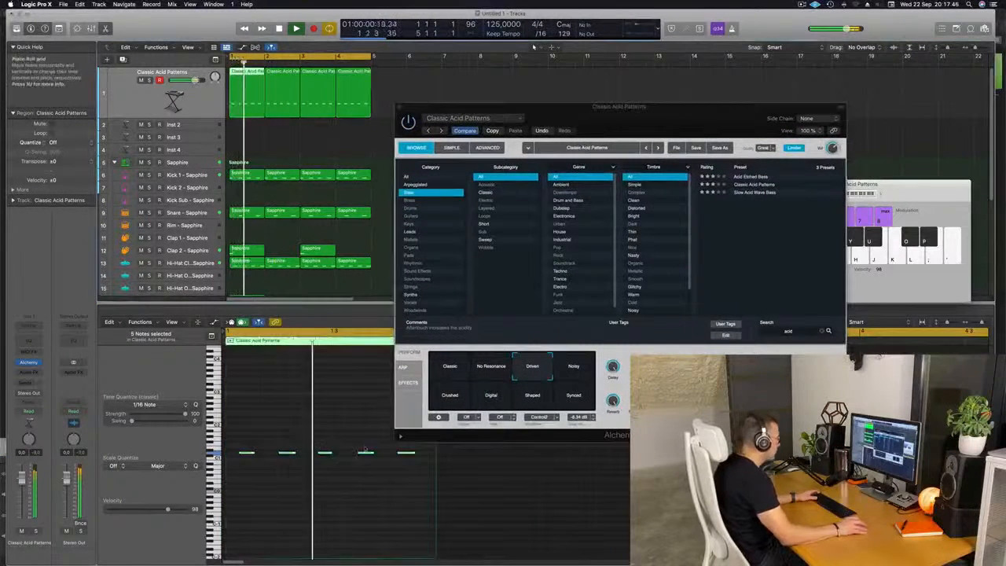
{"action": "left_click", "coordinate": [408, 471]}
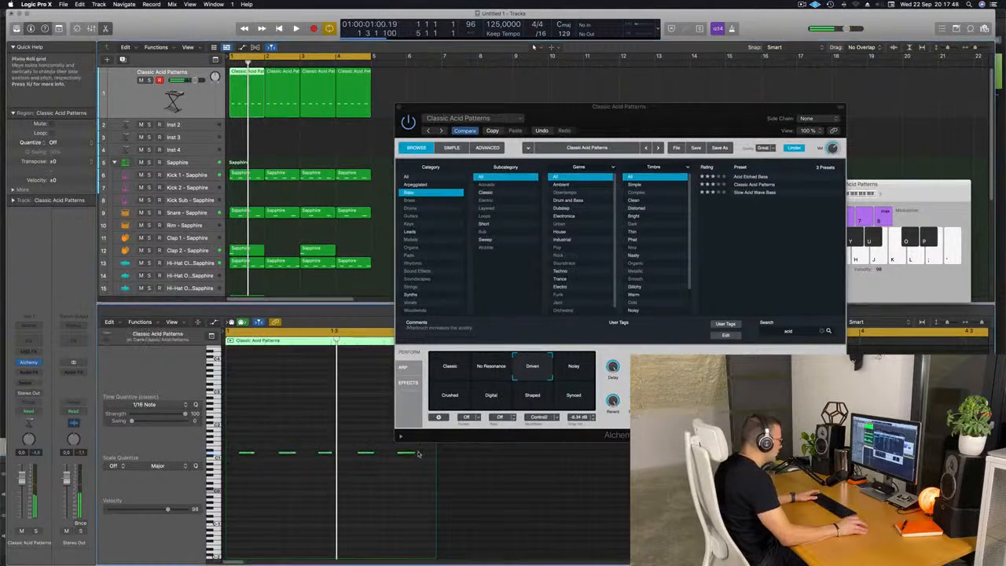
{"action": "left_click", "coordinate": [409, 453]}
{"action": "key", "text": "space"}
{"action": "key", "text": "super+Left"}
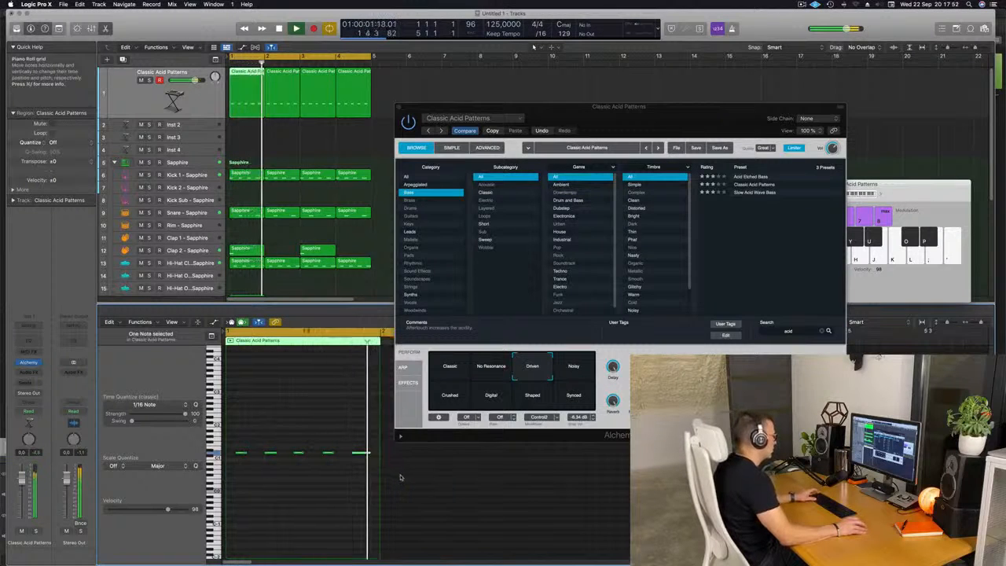
{"action": "left_click_drag", "start_coordinate": [370, 454], "coordinate": [379, 456]}
{"action": "key", "text": "super+Left"}
{"action": "key", "text": "space"}
{"action": "left_click_drag", "start_coordinate": [591, 107], "coordinate": [614, 103]}
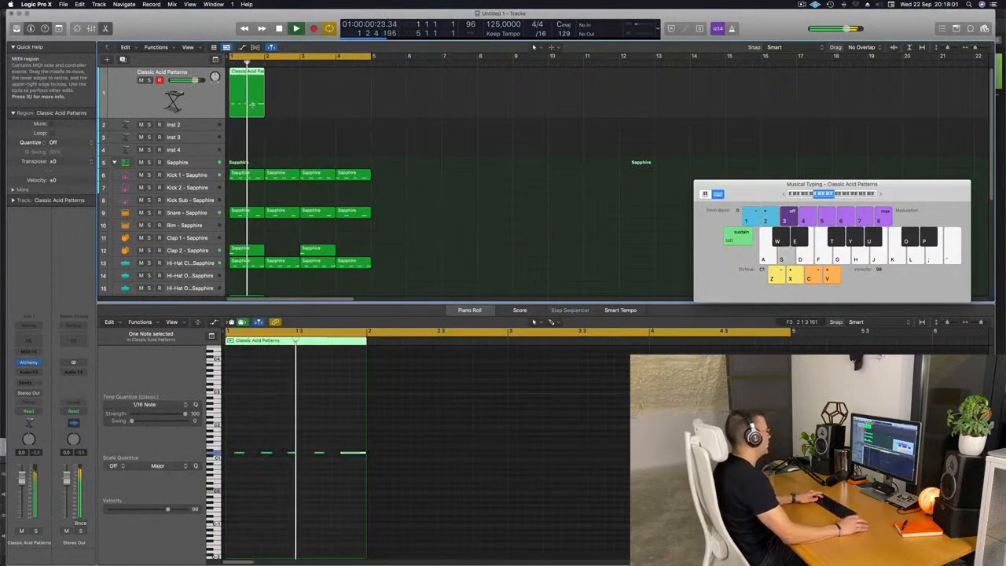
Step: Repeat the bass region three times to fill four bars
{"action": "key", "text": "super+r"}
{"action": "key", "text": "super+r"}
{"action": "key", "text": "super+r"}
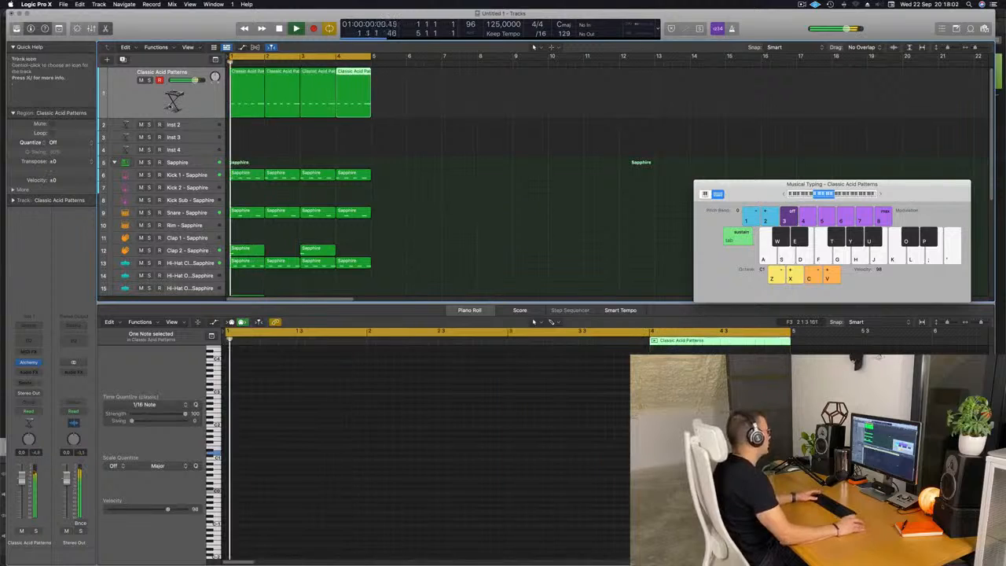
{"action": "left_click", "coordinate": [197, 87]}
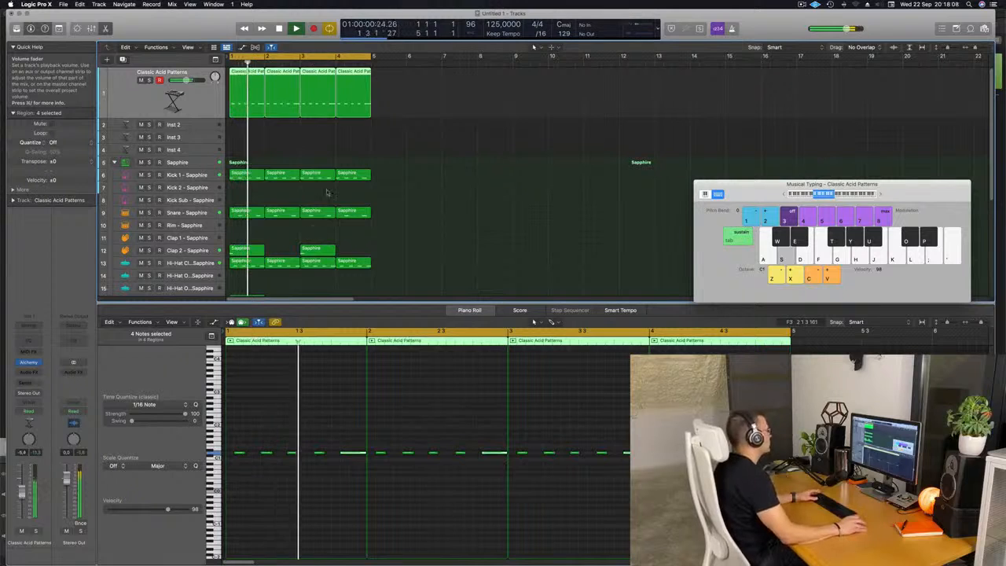
Step: Inspect the Snare, Clap 2 and Ride tracks and the Ride track's reverb send during playback
{"action": "scroll", "coordinate": [312, 229], "scroll_direction": "down", "scroll_amount": 3}
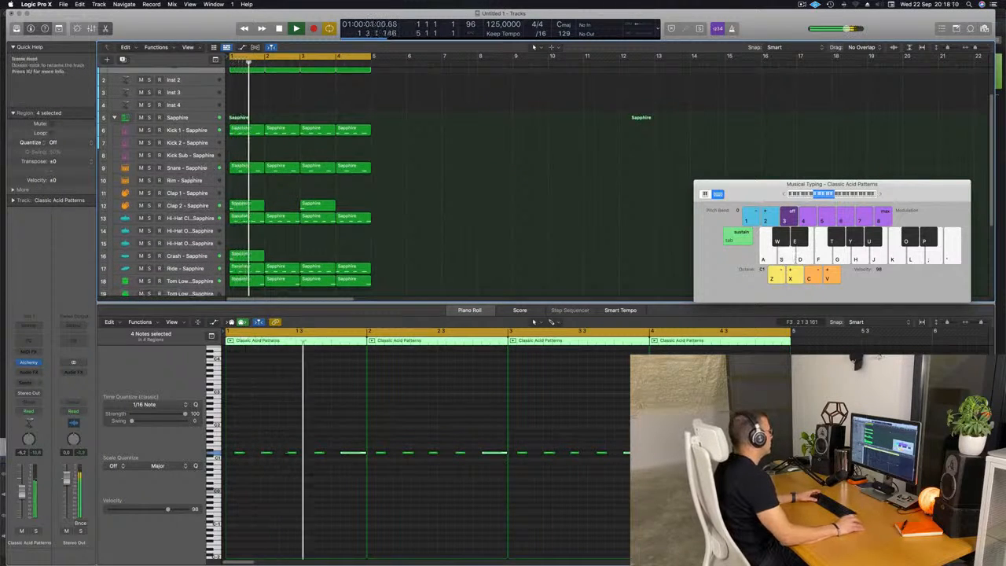
{"action": "left_click", "coordinate": [203, 171]}
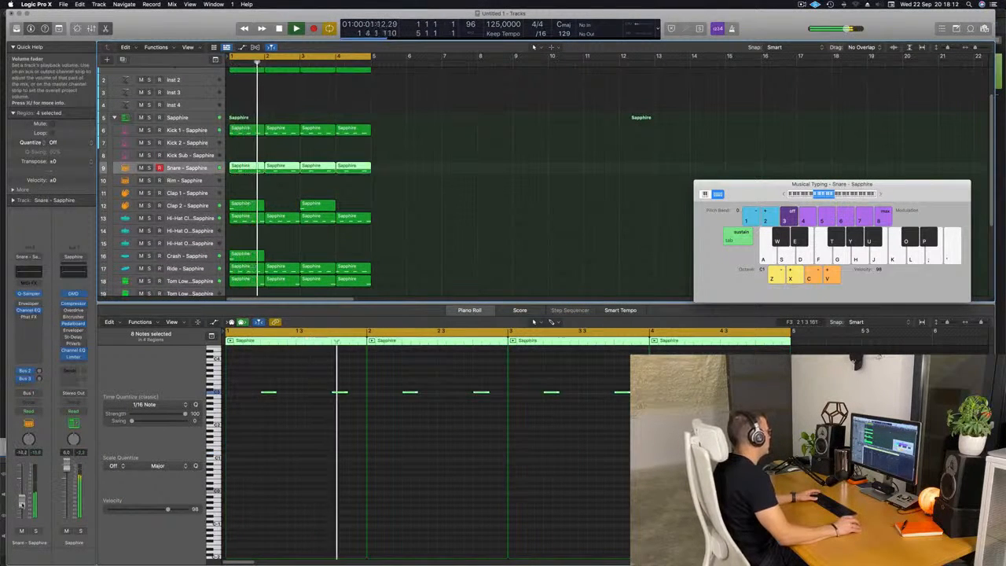
{"action": "left_click", "coordinate": [189, 217]}
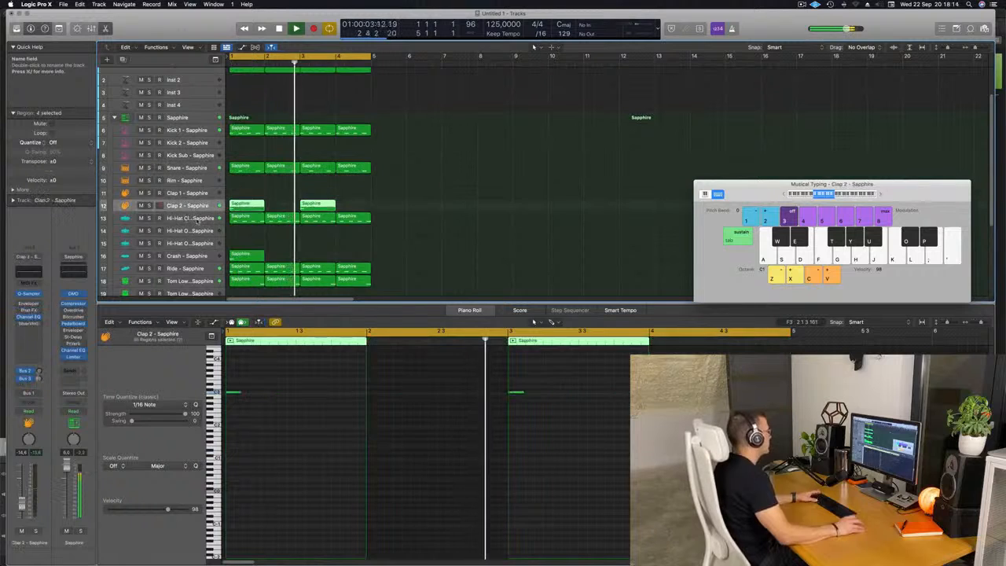
{"action": "key", "text": "space"}
{"action": "left_click", "coordinate": [203, 269]}
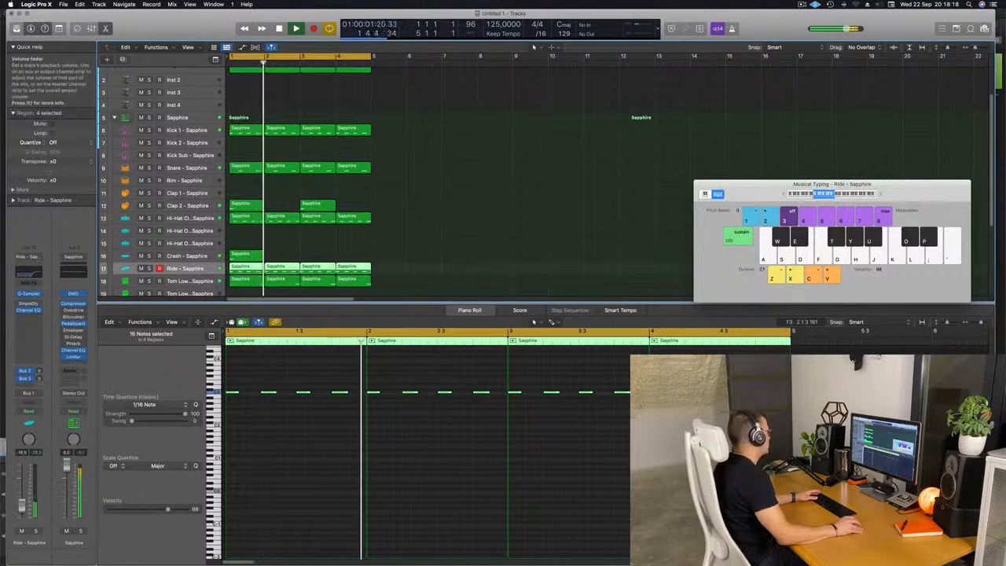
{"action": "left_click", "coordinate": [38, 370]}
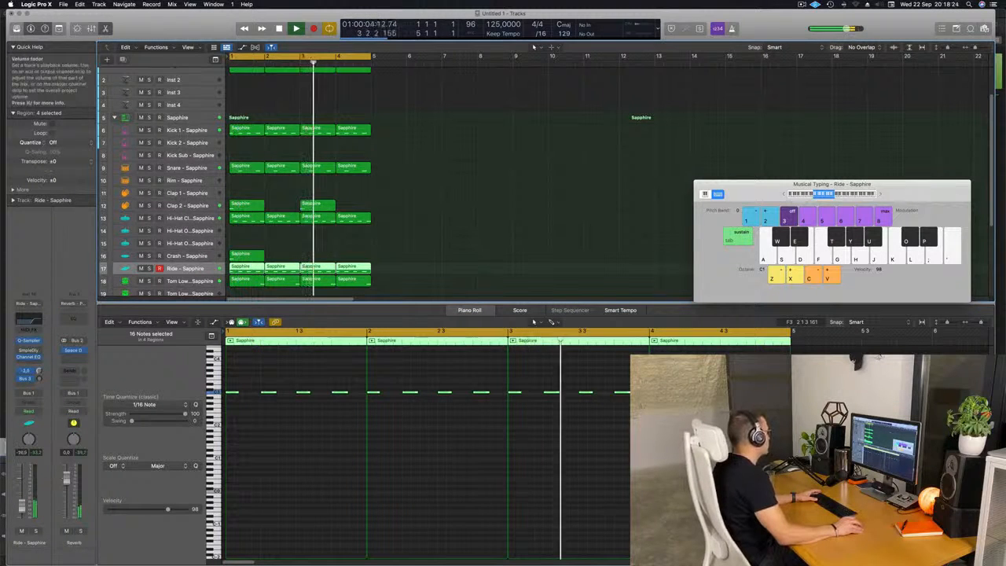
Step: Reopen Alchemy on the bass track and adjust its Cutoff knob and transform pad position
{"action": "scroll", "coordinate": [195, 97], "scroll_direction": "up", "scroll_amount": 3}
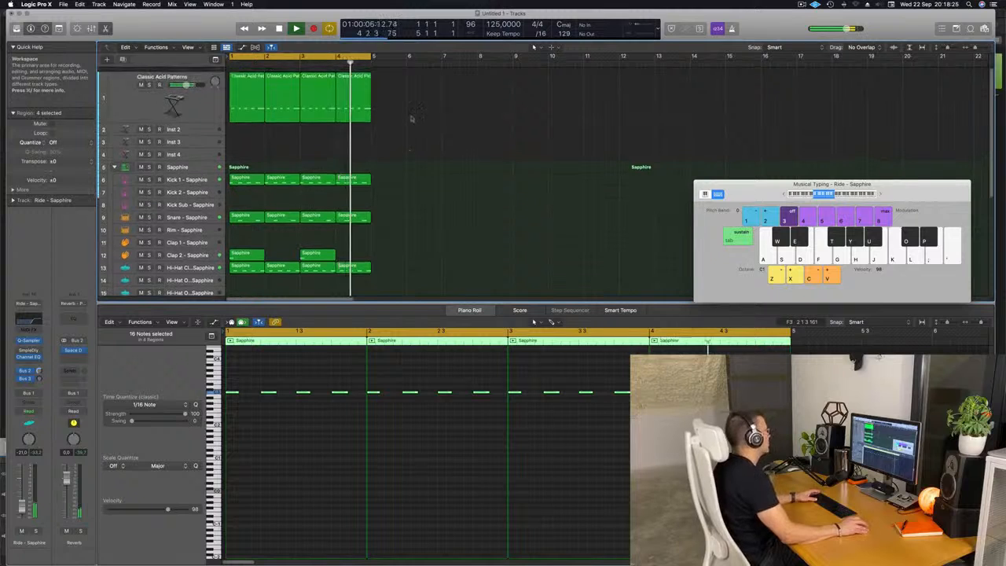
{"action": "left_click", "coordinate": [195, 97]}
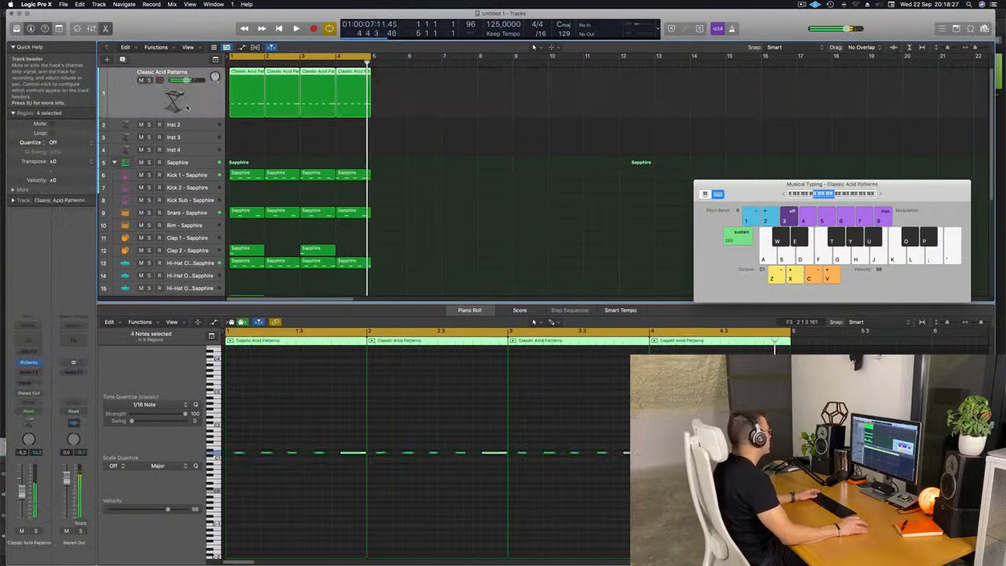
{"action": "left_click", "coordinate": [29, 363]}
{"action": "left_click_drag", "start_coordinate": [672, 125], "coordinate": [539, 127]}
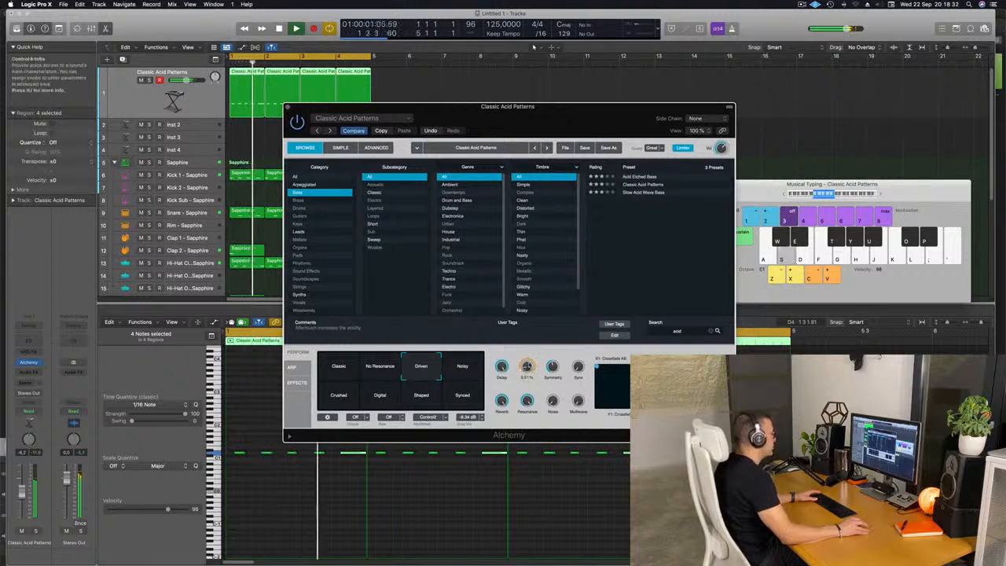
{"action": "left_click_drag", "start_coordinate": [530, 363], "coordinate": [530, 375]}
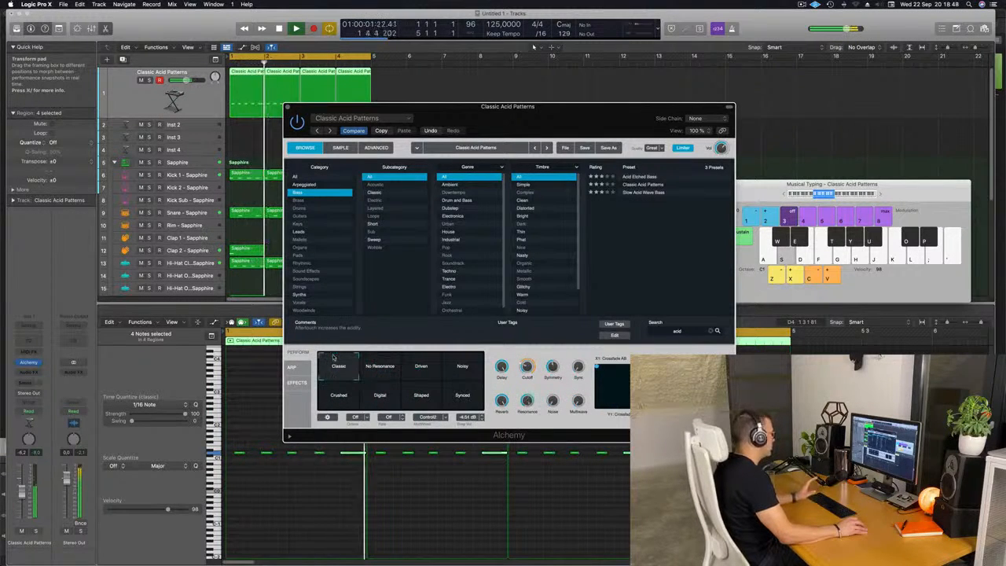
{"action": "left_click_drag", "start_coordinate": [333, 359], "coordinate": [359, 379]}
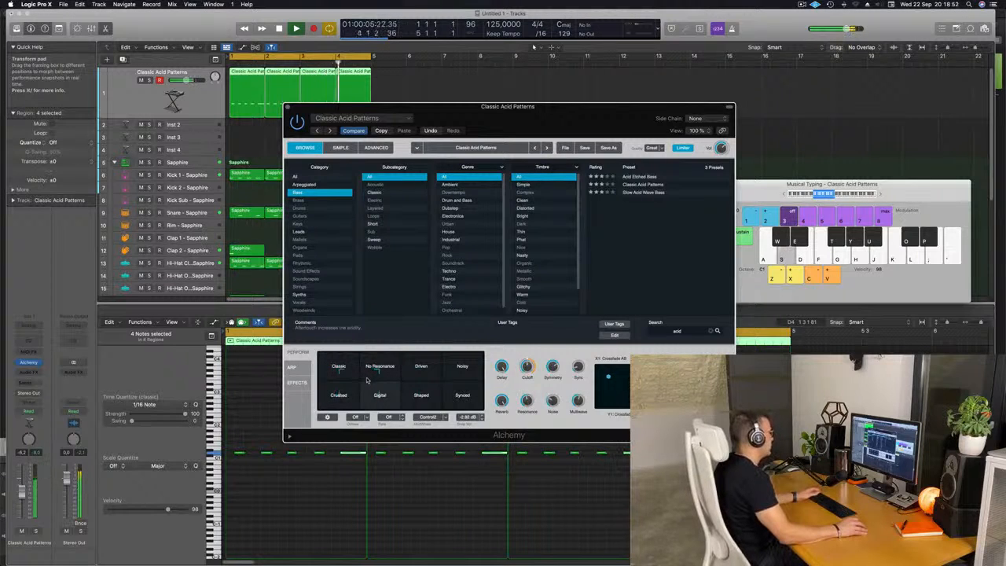
Step: Shift the Alchemy transform pad position toward the Digital snapshot
{"action": "left_click_drag", "start_coordinate": [364, 386], "coordinate": [444, 381]}
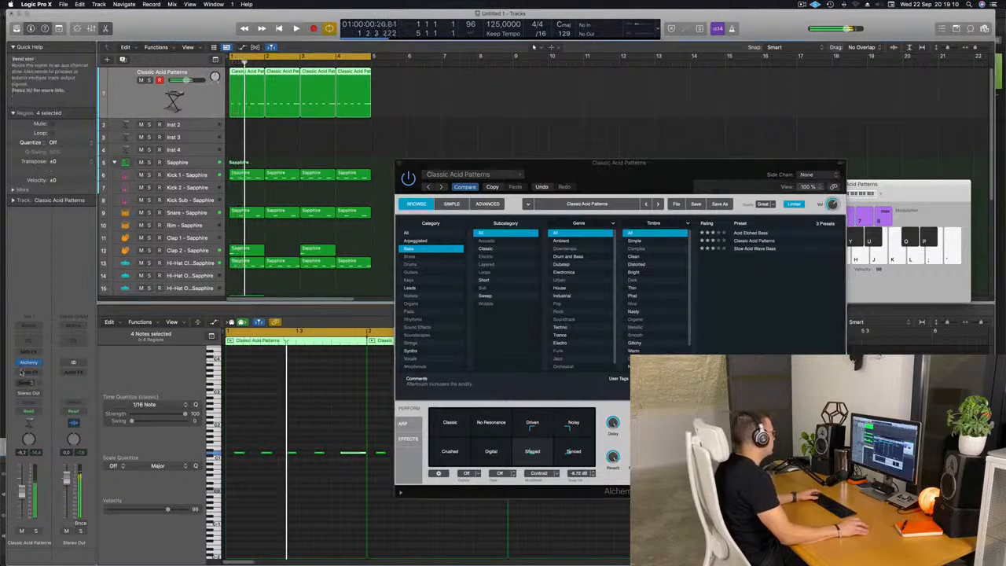
Step: Insert a Compressor on the bass track and set its side chain source to Kick 1 - Sapphire (Inst 6)
{"action": "left_click", "coordinate": [26, 376]}
{"action": "mouse_move", "coordinate": [44, 411]}
{"action": "left_click", "coordinate": [102, 411]}
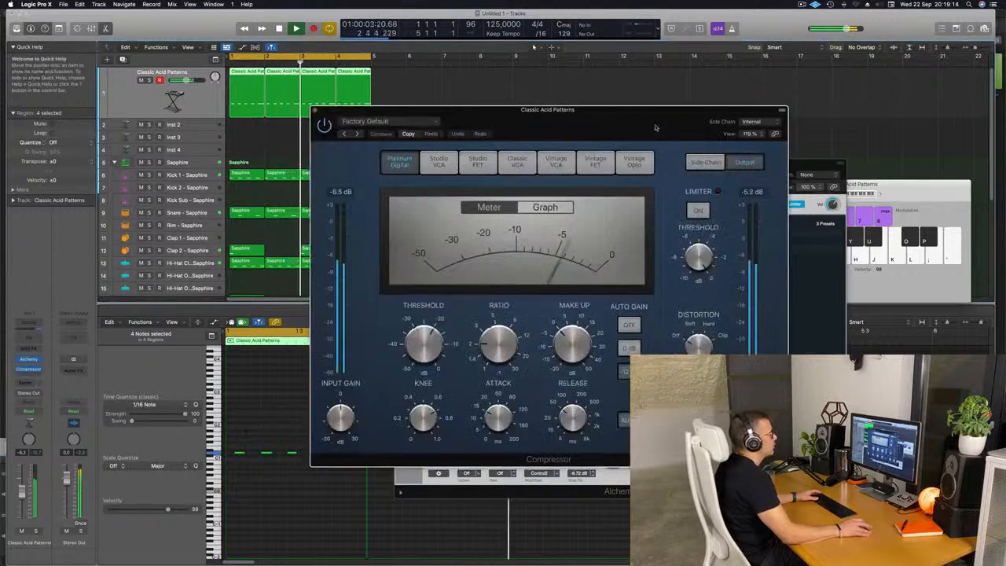
{"action": "left_click_drag", "start_coordinate": [642, 124], "coordinate": [610, 116]}
{"action": "left_click", "coordinate": [722, 115]}
{"action": "mouse_move", "coordinate": [733, 135]}
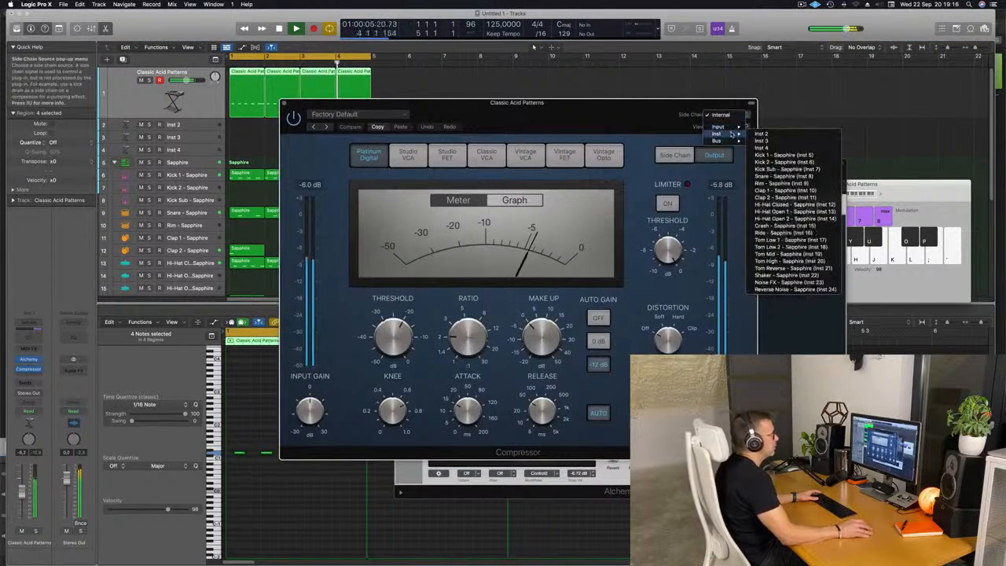
{"action": "left_click", "coordinate": [784, 155]}
Step: Adjust the compressor's attack, ratio and threshold and turn on auto release
{"action": "left_click_drag", "start_coordinate": [519, 102], "coordinate": [535, 122]}
{"action": "left_click_drag", "start_coordinate": [484, 430], "coordinate": [484, 454]}
{"action": "left_click", "coordinate": [615, 433]}
{"action": "left_click_drag", "start_coordinate": [493, 355], "coordinate": [494, 322]}
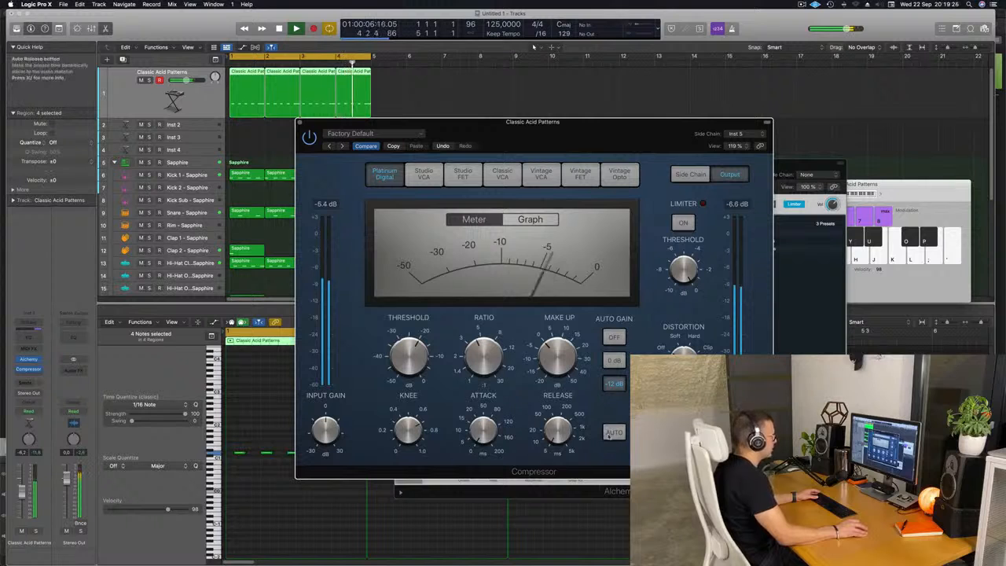
{"action": "left_click_drag", "start_coordinate": [411, 362], "coordinate": [417, 350]}
{"action": "left_click_drag", "start_coordinate": [583, 119], "coordinate": [548, 137]}
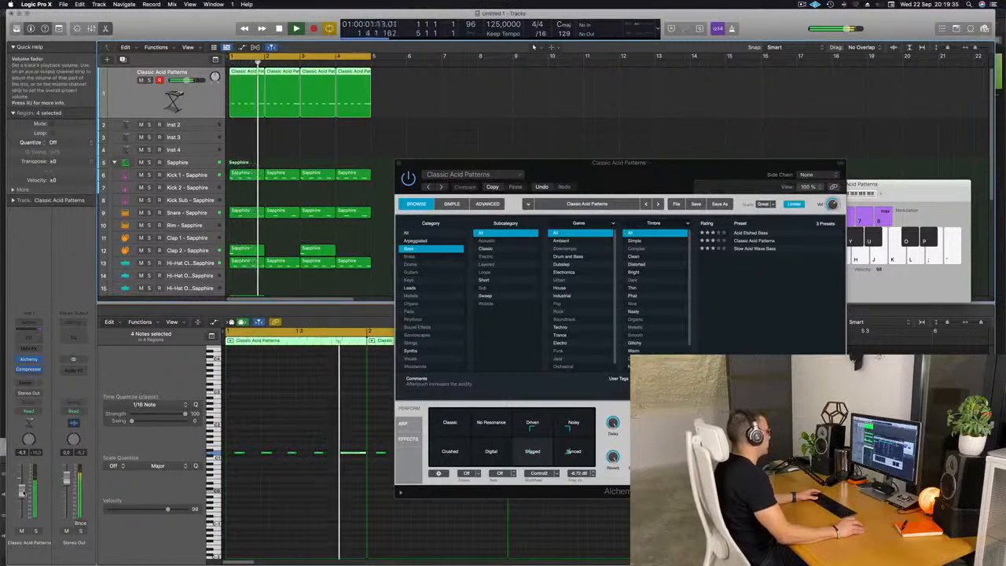
Step: Reposition the Alchemy transform pad between the Shaped and Synced snapshots
{"action": "left_click", "coordinate": [566, 430]}
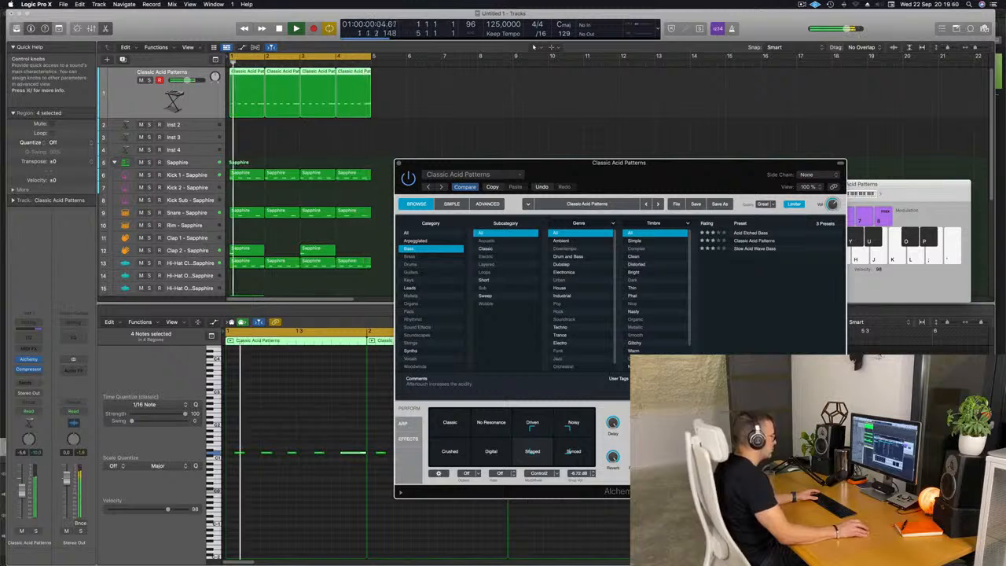
{"action": "mouse_move", "coordinate": [550, 441]}
{"action": "left_mouse_down"}
{"action": "mouse_move", "coordinate": [427, 416]}
{"action": "mouse_move", "coordinate": [429, 461]}
{"action": "mouse_move", "coordinate": [543, 456]}
{"action": "mouse_move", "coordinate": [544, 438]}
{"action": "left_mouse_up"}
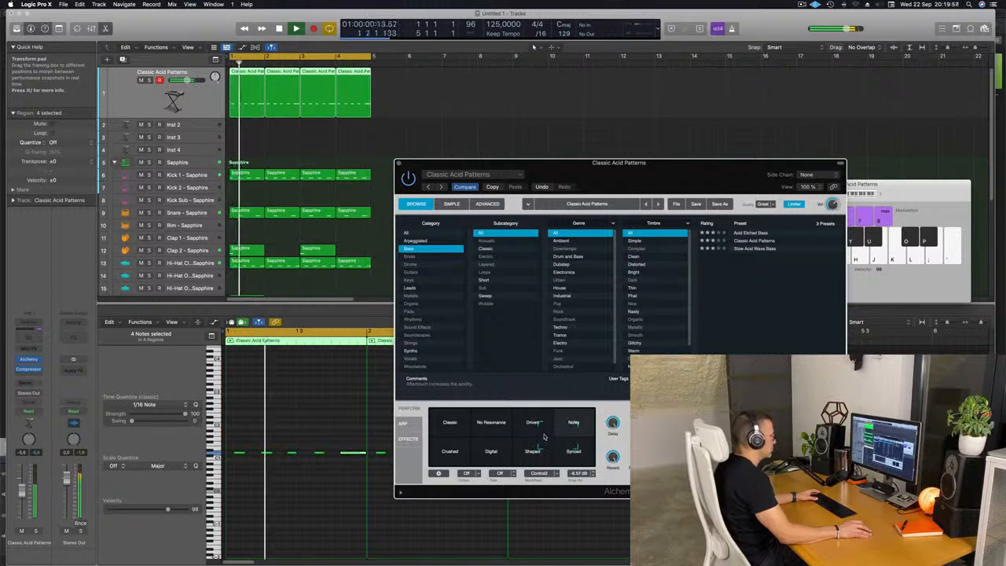
{"action": "mouse_move", "coordinate": [542, 438]}
{"action": "left_mouse_down"}
{"action": "mouse_move", "coordinate": [539, 459]}
{"action": "mouse_move", "coordinate": [540, 433]}
{"action": "mouse_move", "coordinate": [539, 445]}
{"action": "left_mouse_up"}
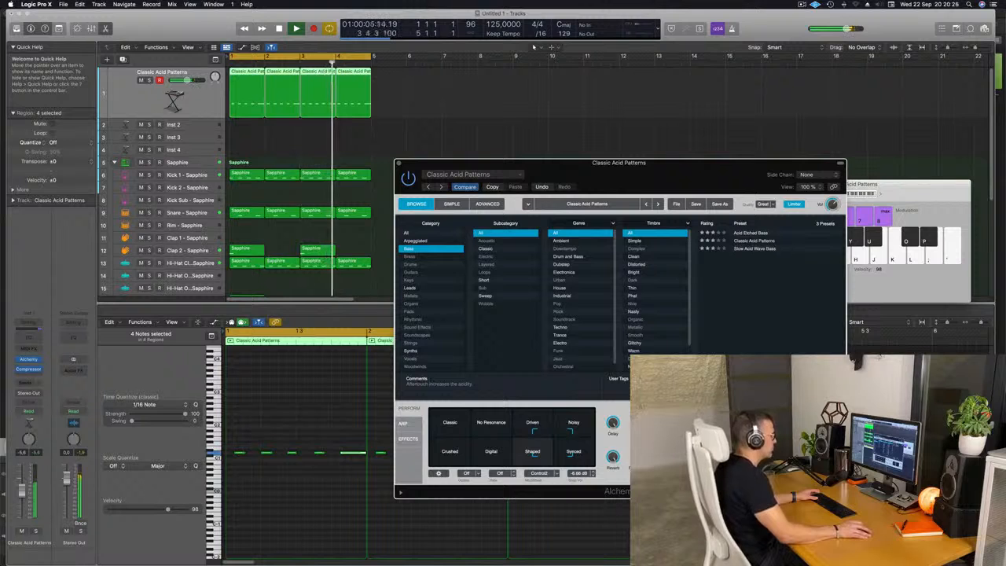
Step: Close Alchemy, select all regions and repeat them three times to extend the arrangement to 16 bars
{"action": "left_click_drag", "start_coordinate": [402, 165], "coordinate": [396, 171]}
{"action": "left_click", "coordinate": [395, 171]}
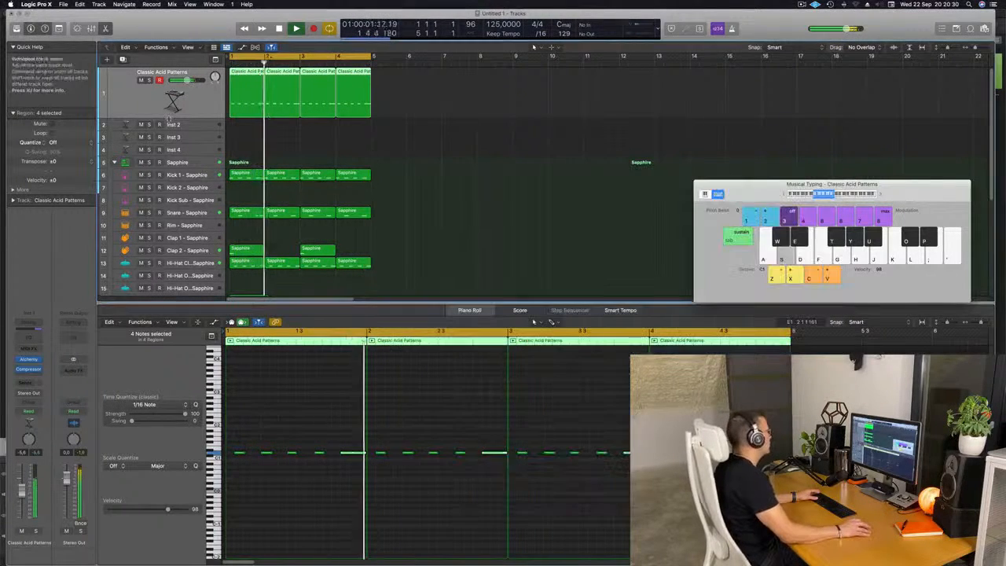
{"action": "left_click", "coordinate": [193, 126]}
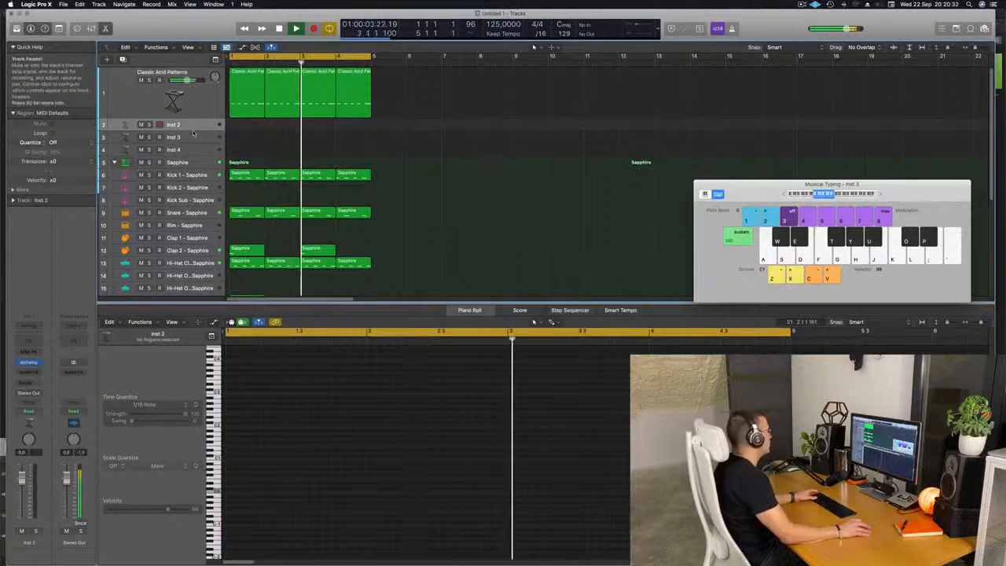
{"action": "key", "text": "super+a"}
{"action": "key", "text": "super+r"}
{"action": "key", "text": "super+r"}
{"action": "key", "text": "super+r"}
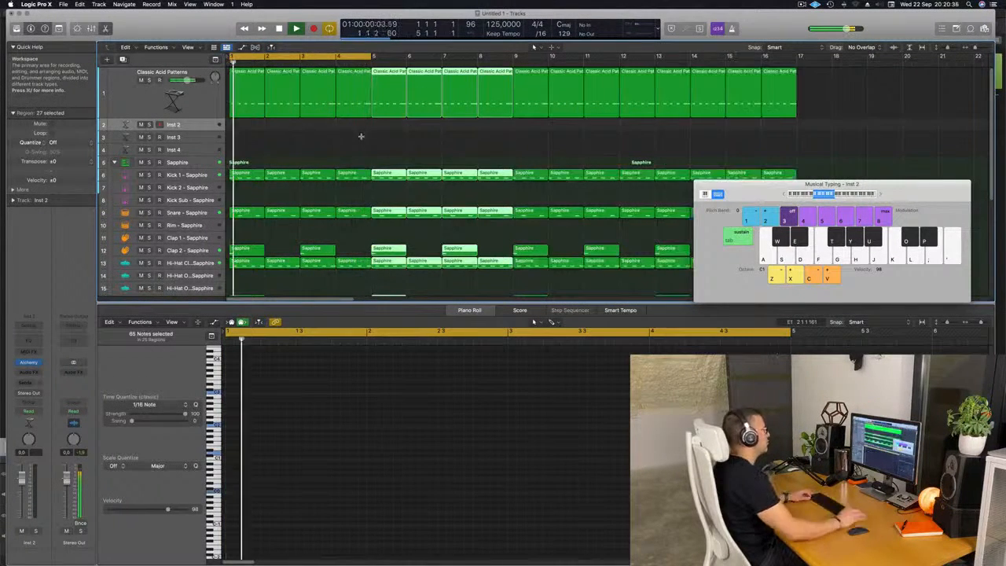
Step: Set the cycle range to span all 16 bars and show the secondary ruler
{"action": "key", "text": "super+Left"}
{"action": "key", "text": "super+Left"}
{"action": "key", "text": "super+Left"}
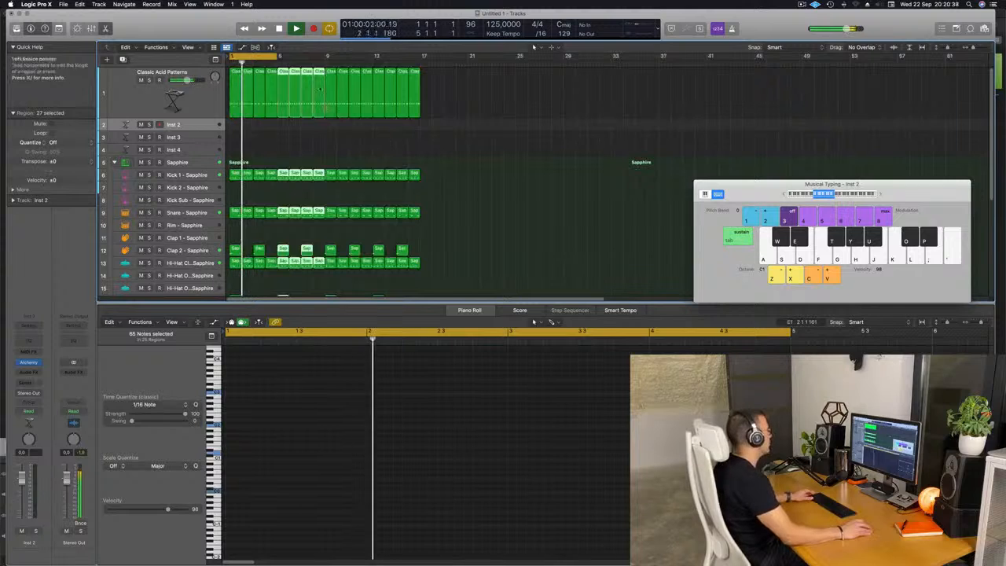
{"action": "left_click_drag", "start_coordinate": [276, 56], "coordinate": [421, 57]}
{"action": "left_click", "coordinate": [188, 47]}
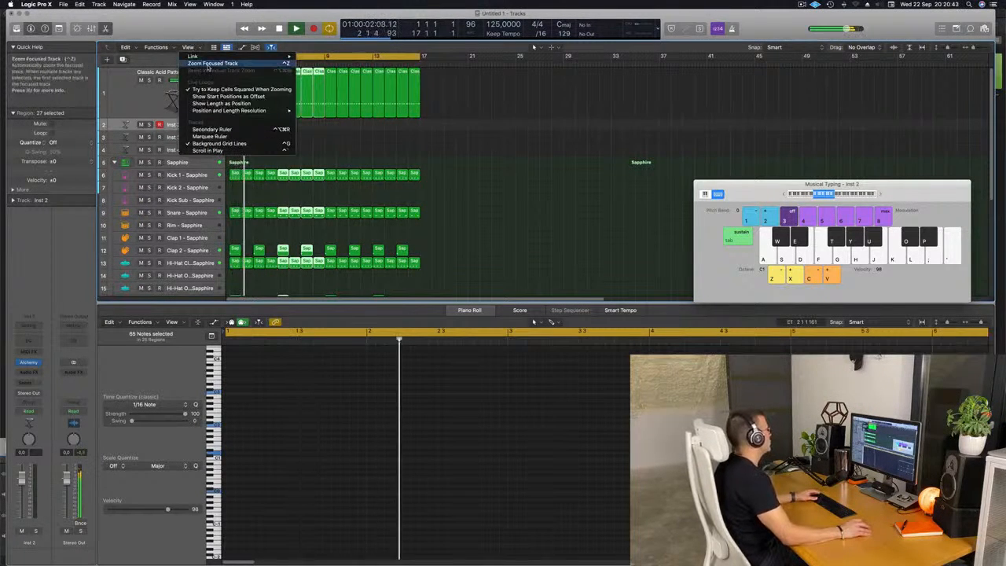
{"action": "left_click", "coordinate": [212, 129]}
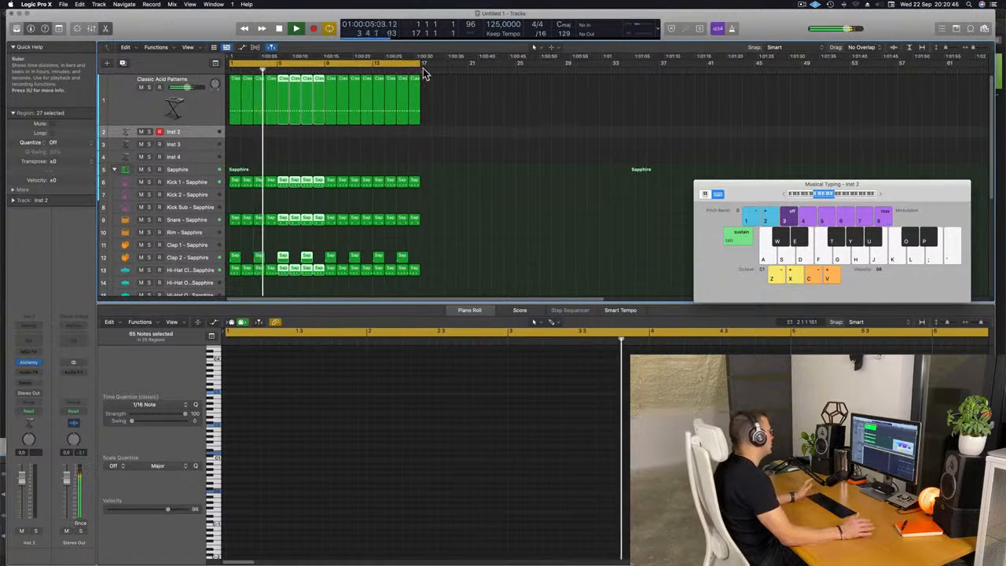
Step: Enlarge the Inst 2 track's height in the arrangement
{"action": "left_click", "coordinate": [486, 142]}
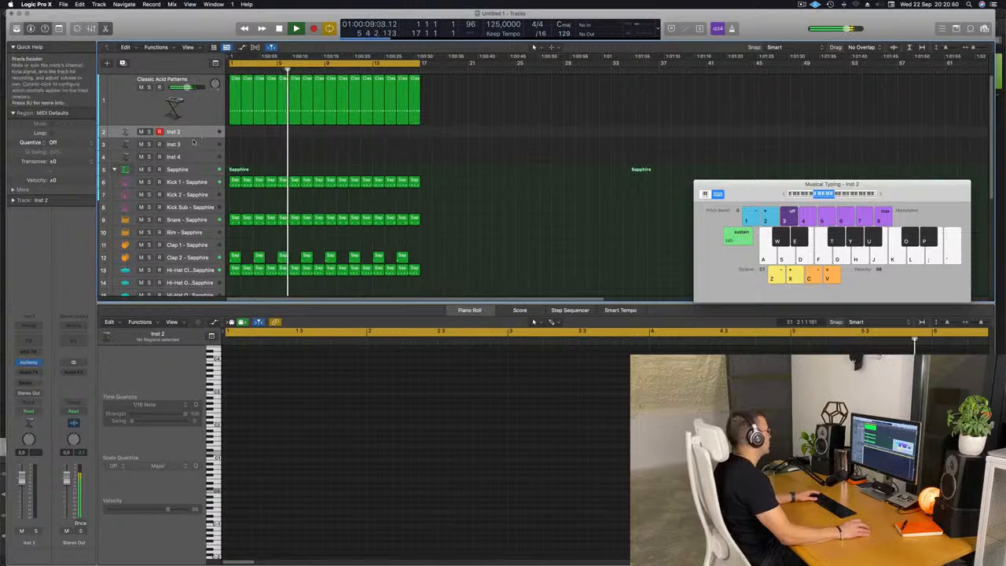
{"action": "left_click_drag", "start_coordinate": [191, 138], "coordinate": [192, 162]}
{"action": "key", "text": "Return"}
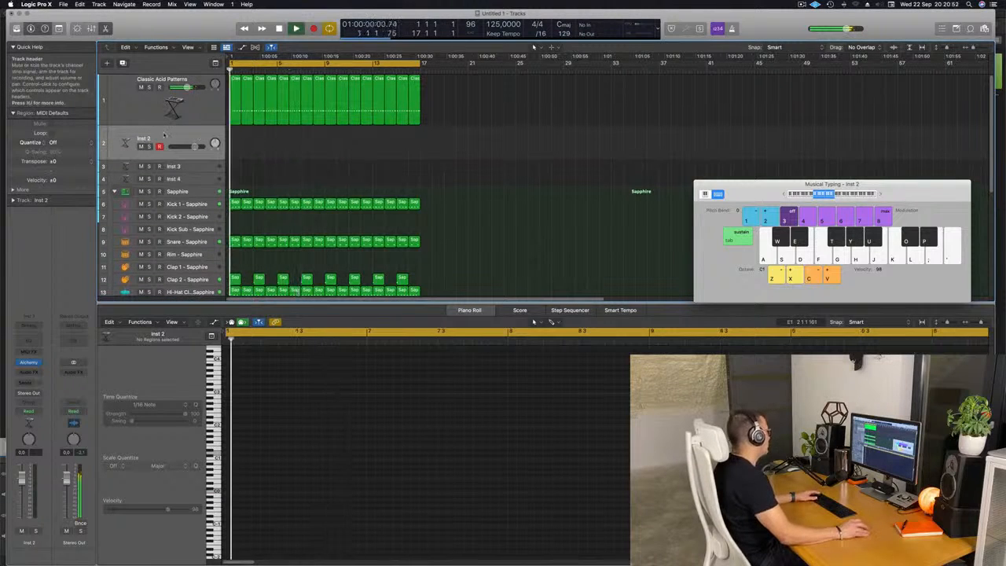
Step: Open Alchemy on the Inst 2 track and load the Good Boy preset
{"action": "left_click", "coordinate": [30, 363]}
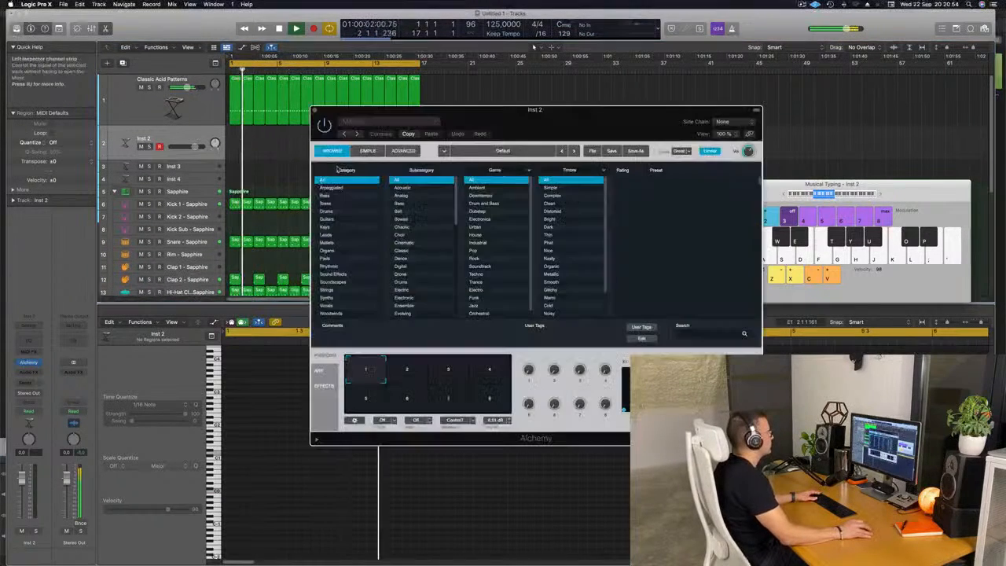
{"action": "left_click_drag", "start_coordinate": [574, 119], "coordinate": [482, 128]}
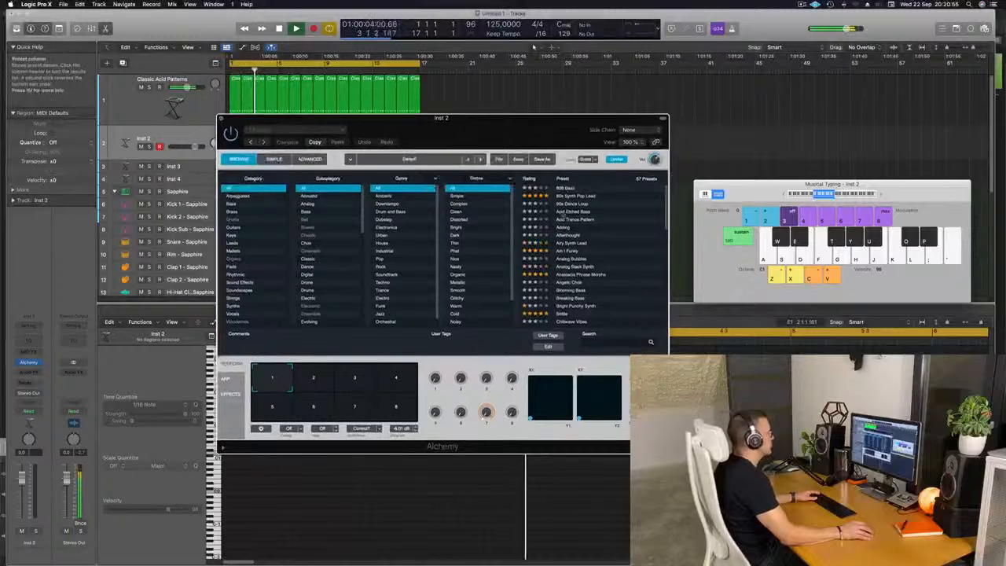
{"action": "scroll", "coordinate": [616, 238], "scroll_direction": "down", "scroll_amount": 3}
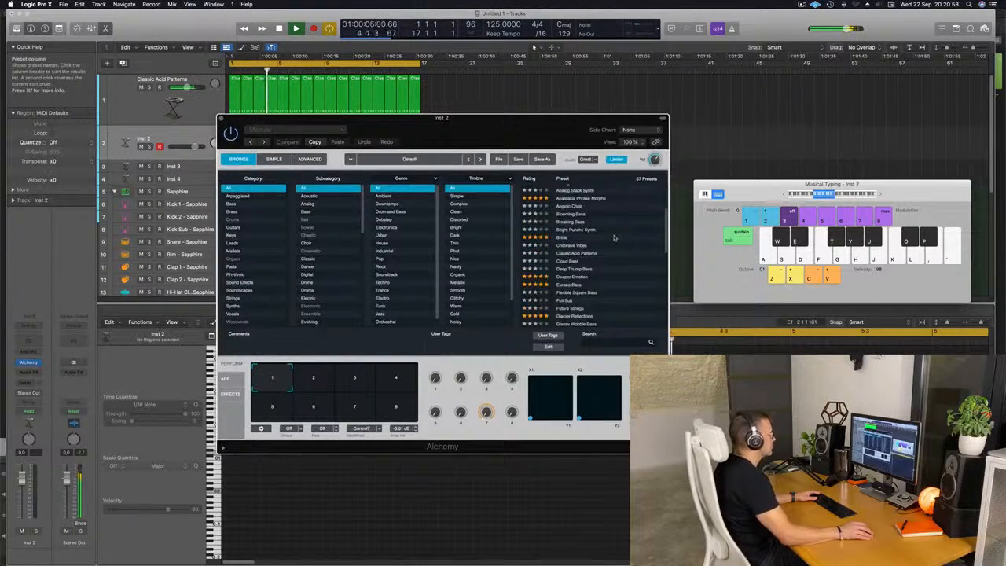
{"action": "scroll", "coordinate": [614, 239], "scroll_direction": "down", "scroll_amount": 1}
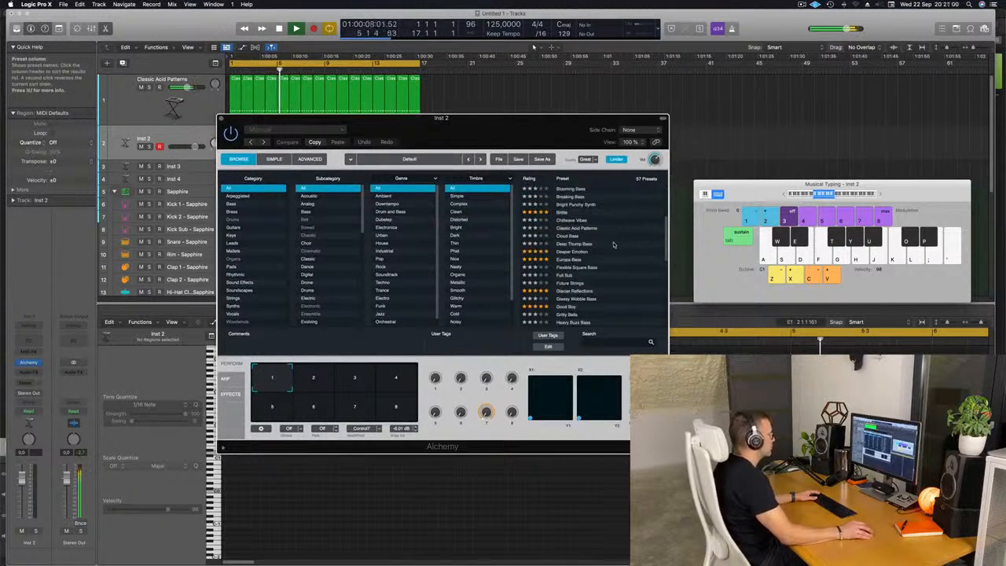
{"action": "scroll", "coordinate": [619, 258], "scroll_direction": "down", "scroll_amount": 1}
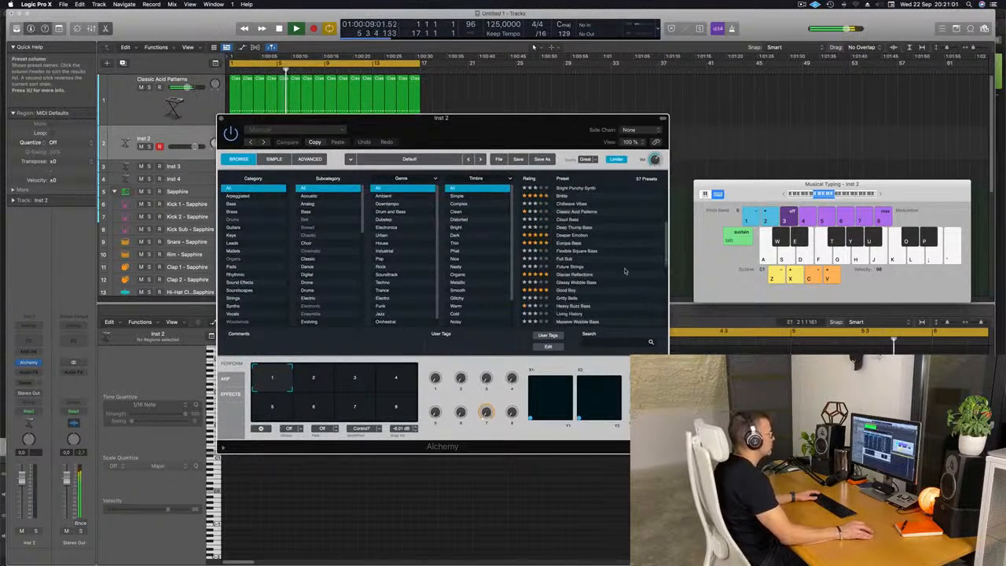
{"action": "left_click", "coordinate": [561, 292]}
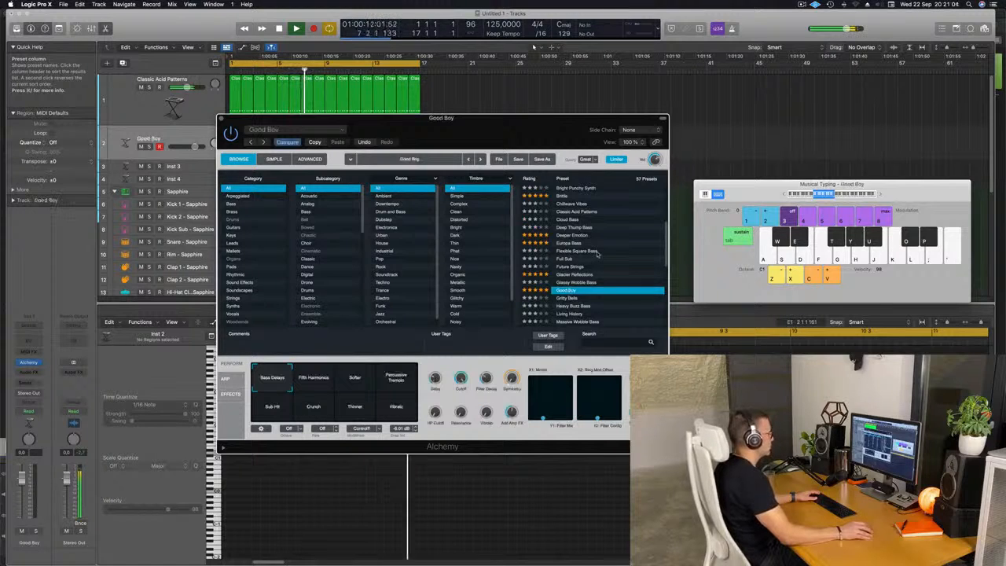
Step: Lower the Inst 2 track's volume fader slightly
{"action": "left_click_drag", "start_coordinate": [740, 185], "coordinate": [620, 167]}
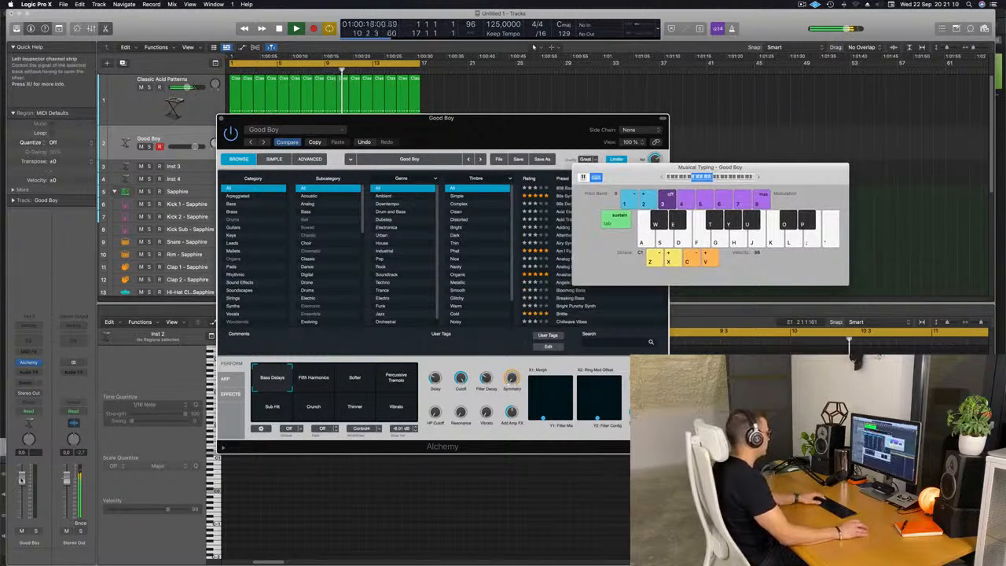
{"action": "left_click_drag", "start_coordinate": [22, 480], "coordinate": [22, 491]}
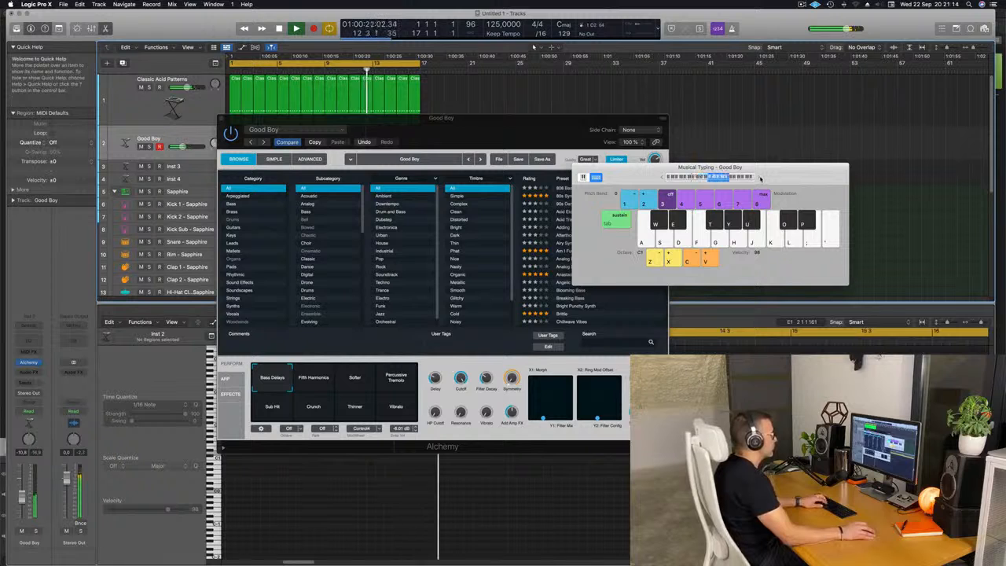
{"action": "left_click_drag", "start_coordinate": [651, 167], "coordinate": [770, 186]}
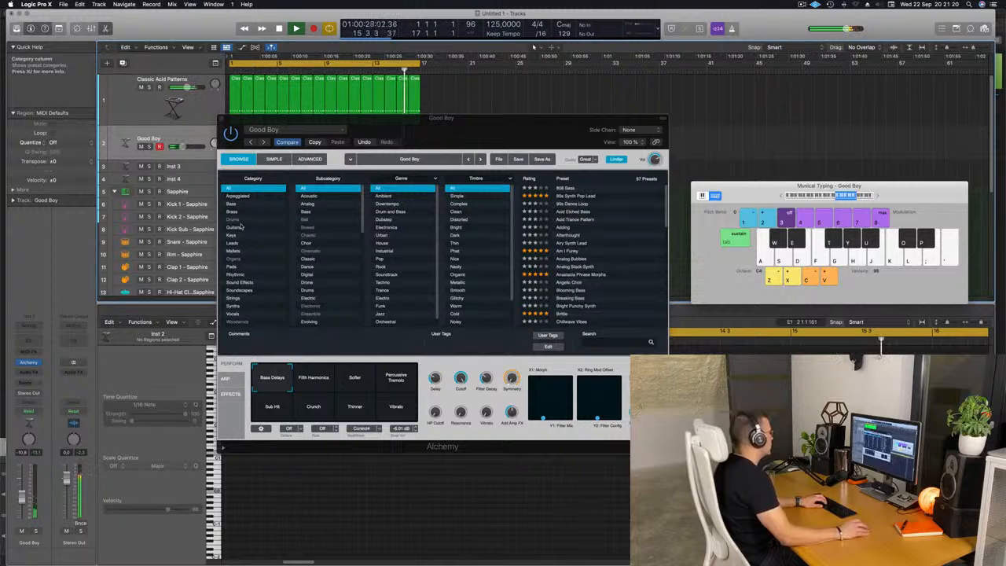
Step: Load the Deeper Emotion preset from Alchemy's Pads category and nudge the track volume
{"action": "left_click", "coordinate": [240, 267]}
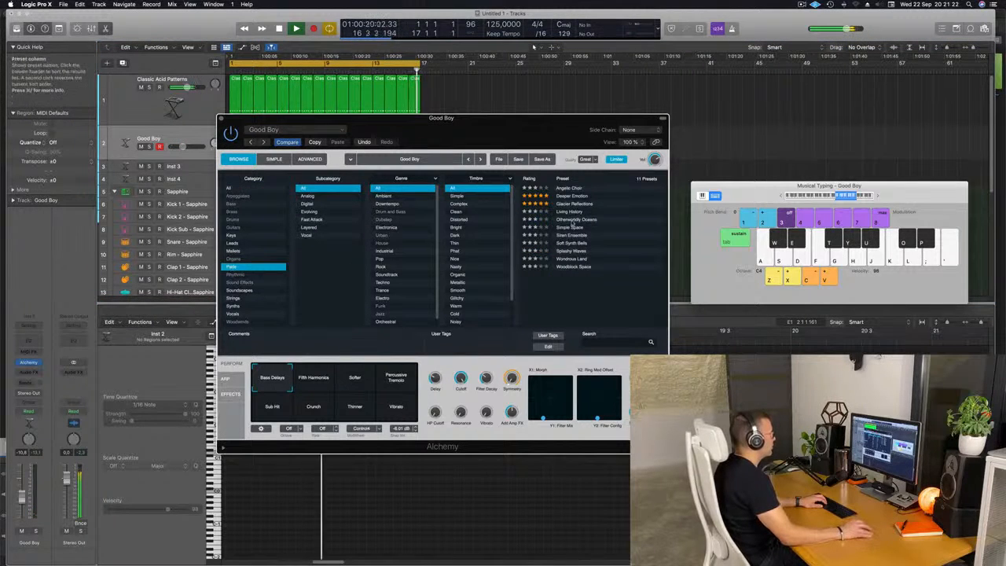
{"action": "left_click", "coordinate": [572, 195]}
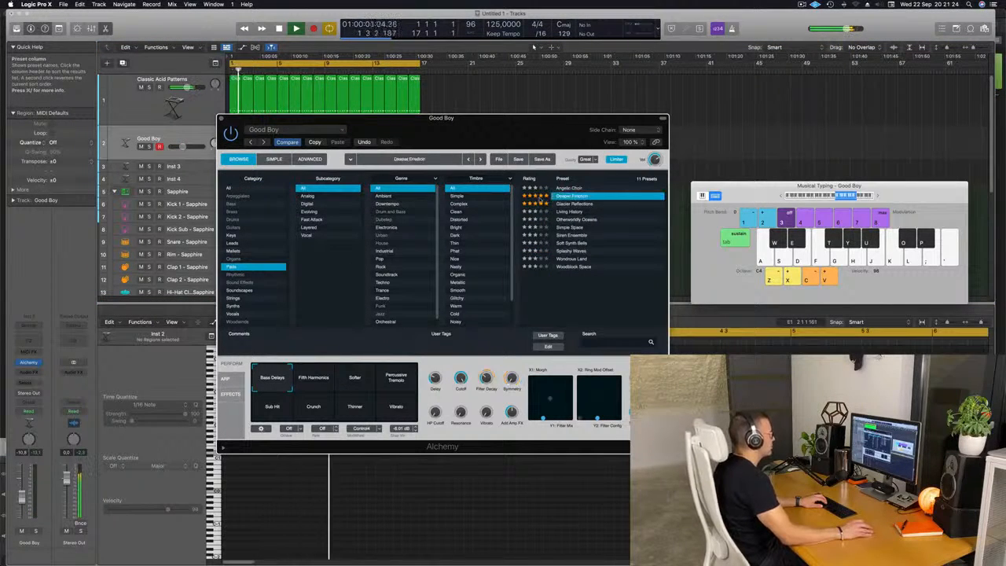
{"action": "left_click_drag", "start_coordinate": [518, 133], "coordinate": [633, 215]}
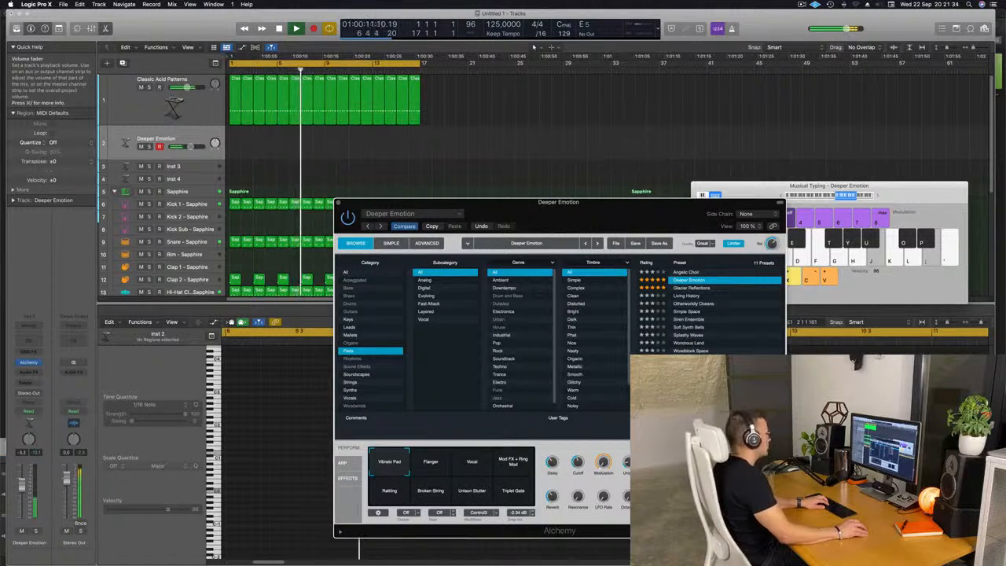
{"action": "left_click_drag", "start_coordinate": [22, 482], "coordinate": [23, 480]}
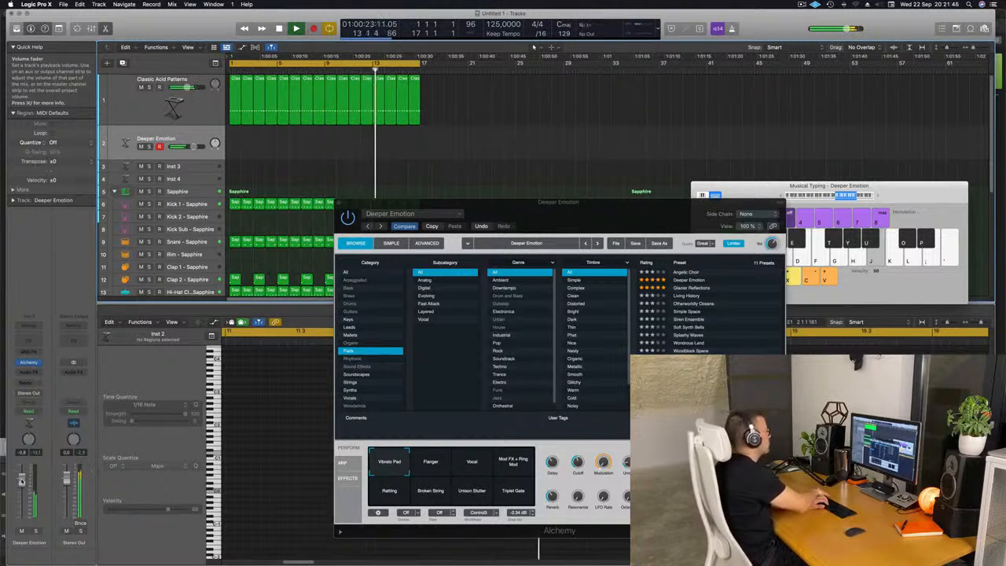
Step: Record a short pad take on the Deeper Emotion track using musical typing
{"action": "key", "text": "r"}
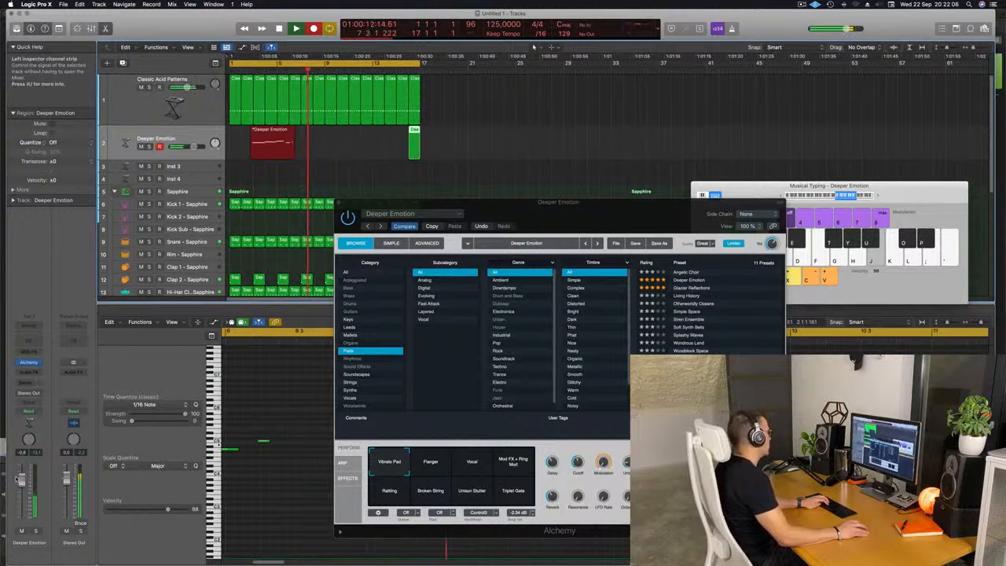
{"action": "key", "text": "space"}
{"action": "key", "text": "space"}
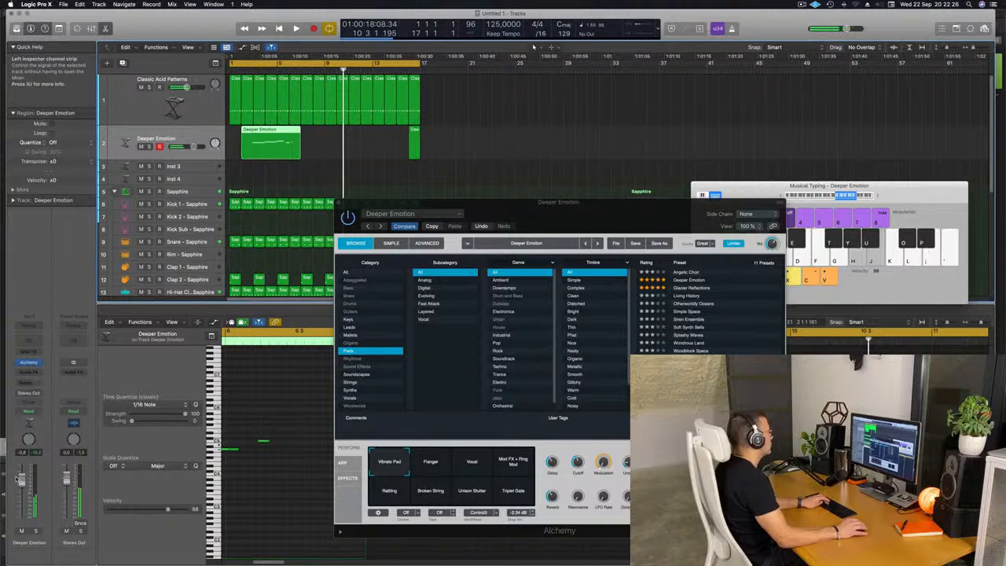
{"action": "key", "text": "space"}
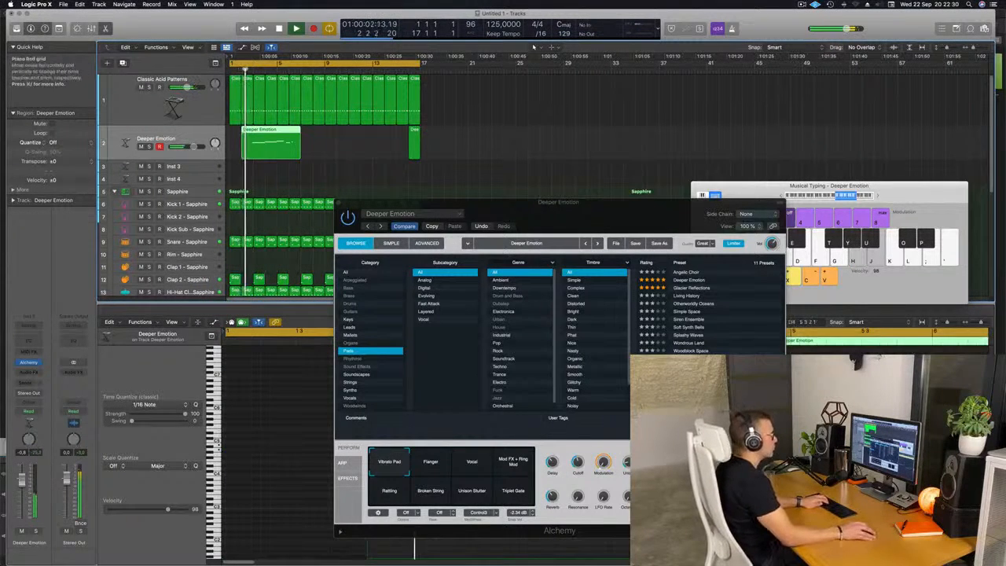
Step: Delete the recorded Deeper Emotion region
{"action": "left_click", "coordinate": [879, 199]}
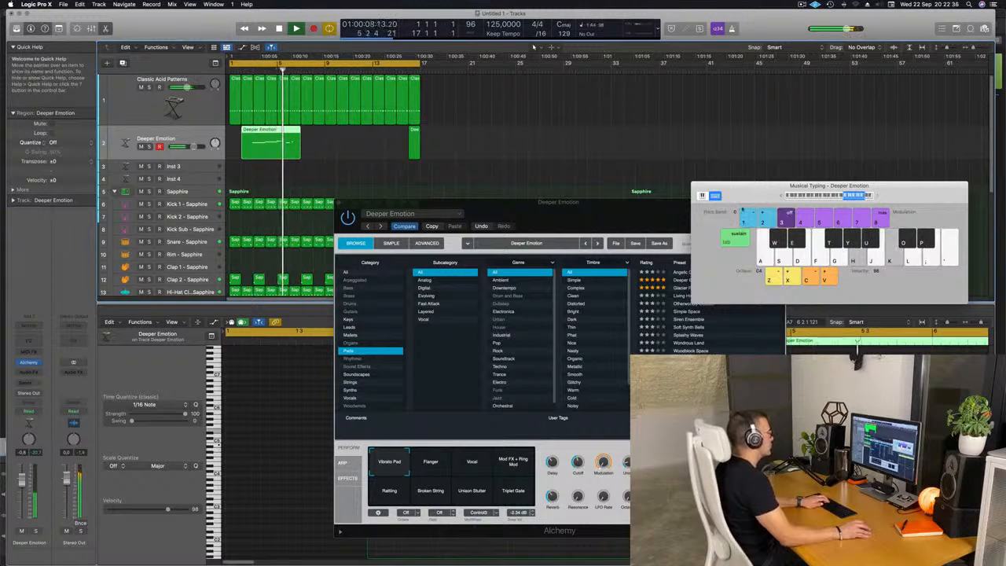
{"action": "left_click_drag", "start_coordinate": [586, 214], "coordinate": [649, 142]}
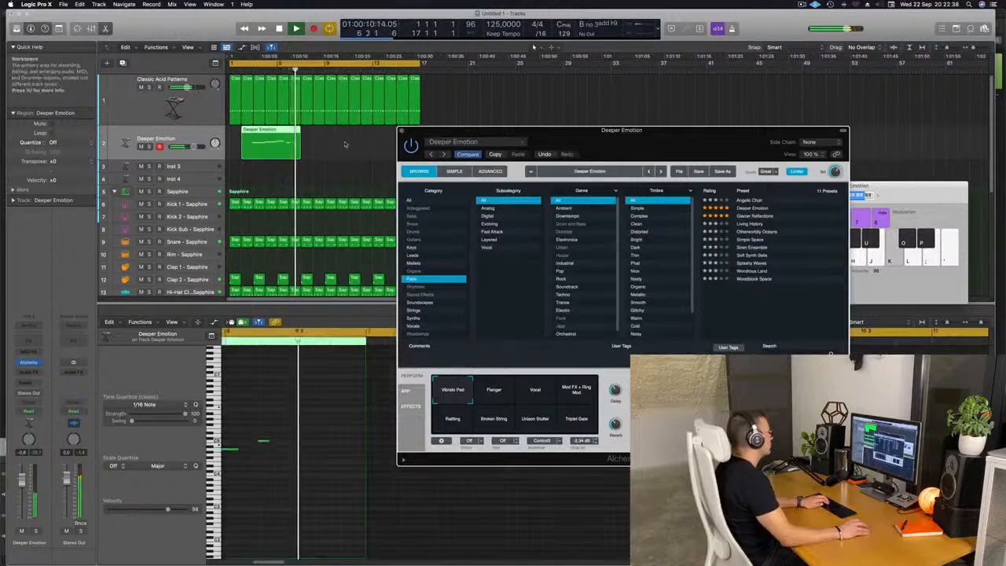
{"action": "left_click", "coordinate": [268, 148]}
{"action": "key", "text": "Delete"}
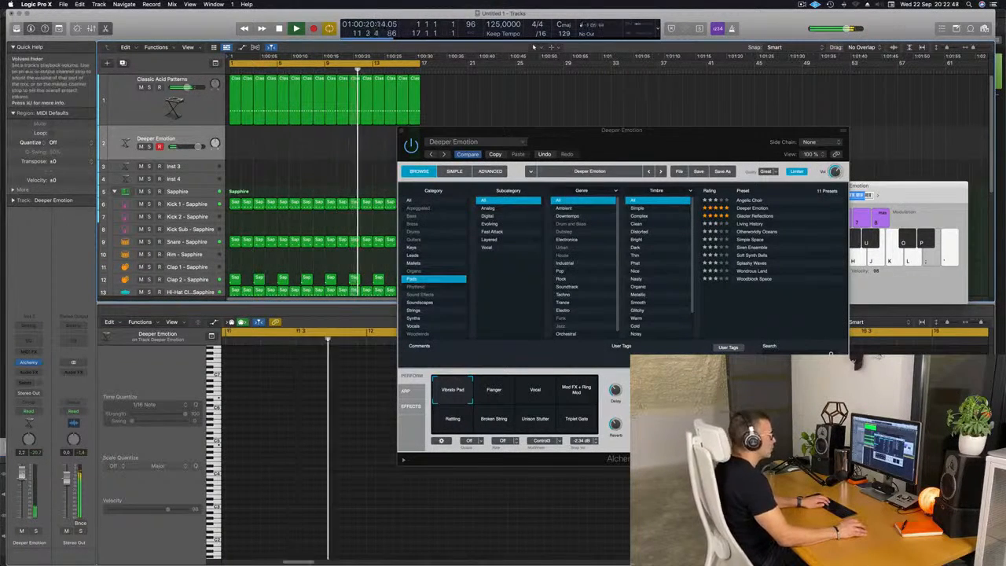
Step: Audition the Glacier Reflections and Living History presets from Alchemy's Pads category
{"action": "mouse_move", "coordinate": [836, 171]}
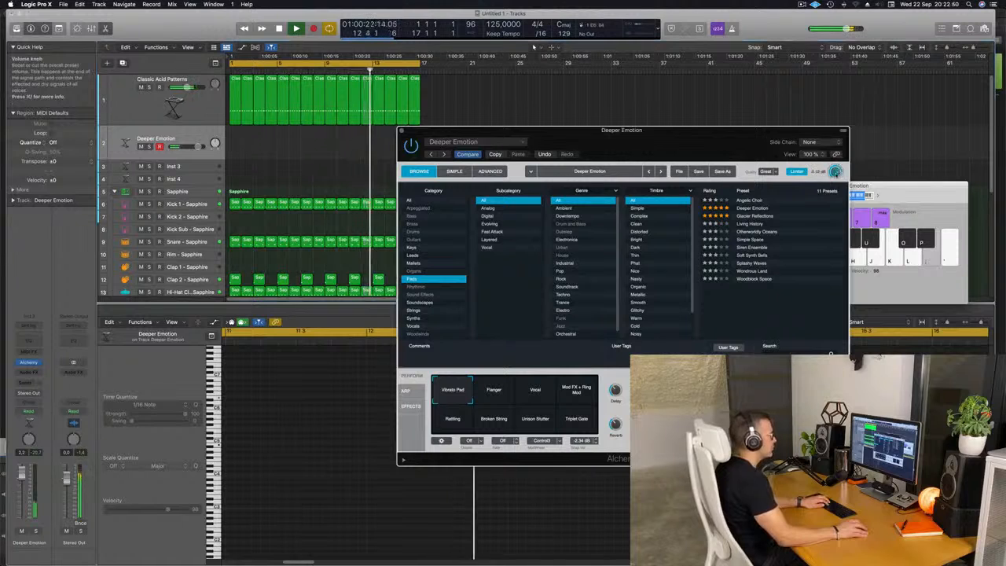
{"action": "left_click_drag", "start_coordinate": [683, 138], "coordinate": [782, 154]}
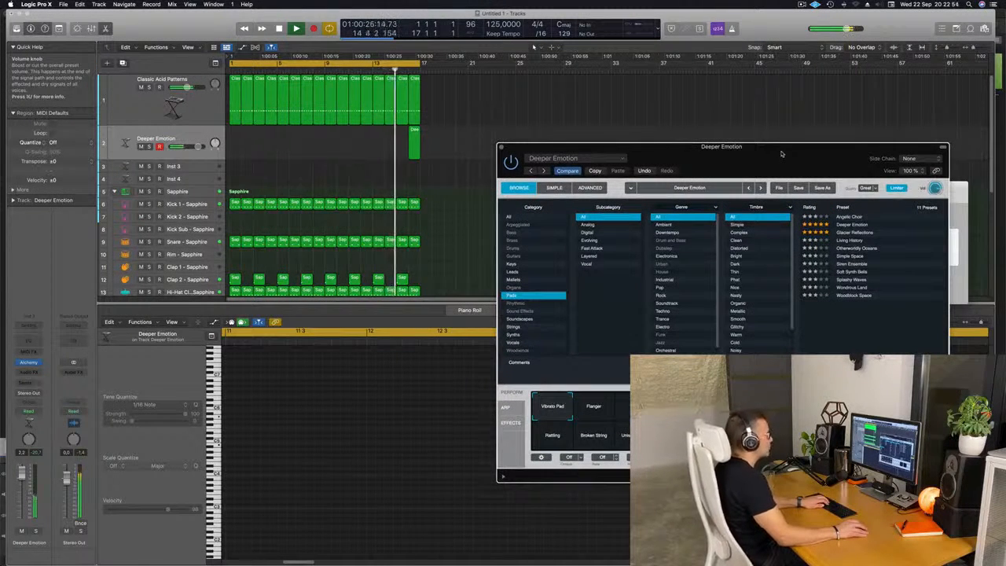
{"action": "left_click_drag", "start_coordinate": [776, 155], "coordinate": [708, 172]}
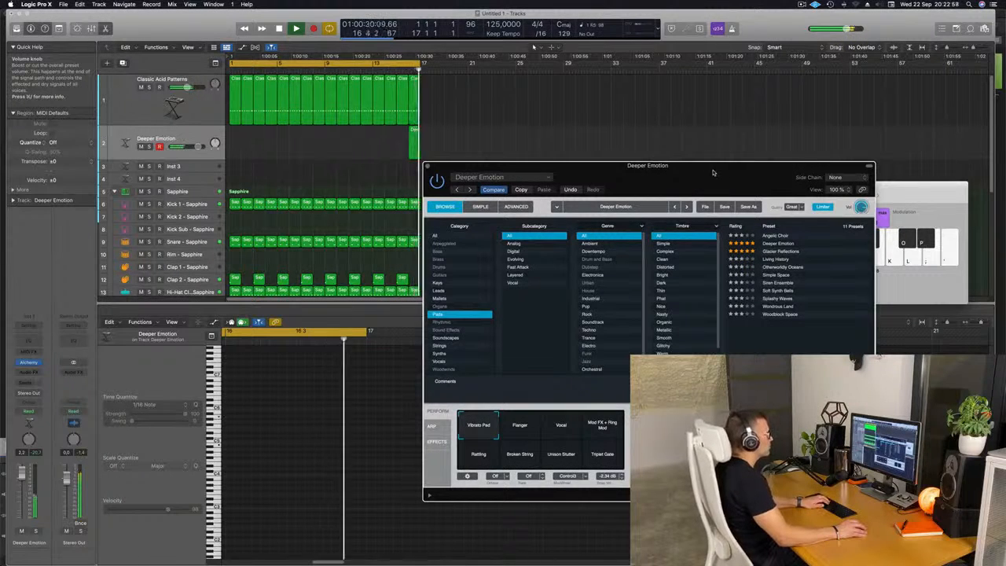
{"action": "left_click", "coordinate": [826, 251]}
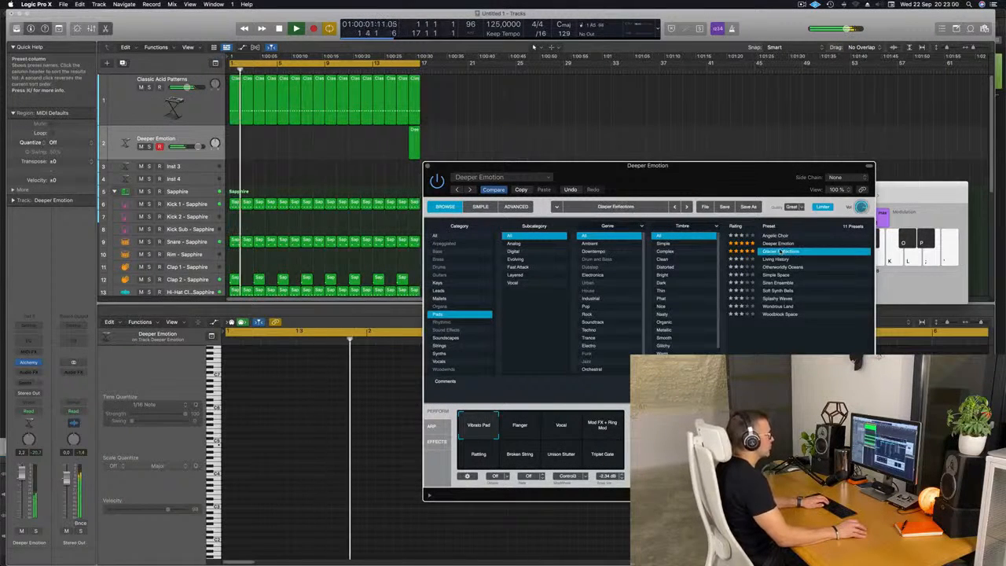
{"action": "left_click_drag", "start_coordinate": [737, 177], "coordinate": [795, 174]}
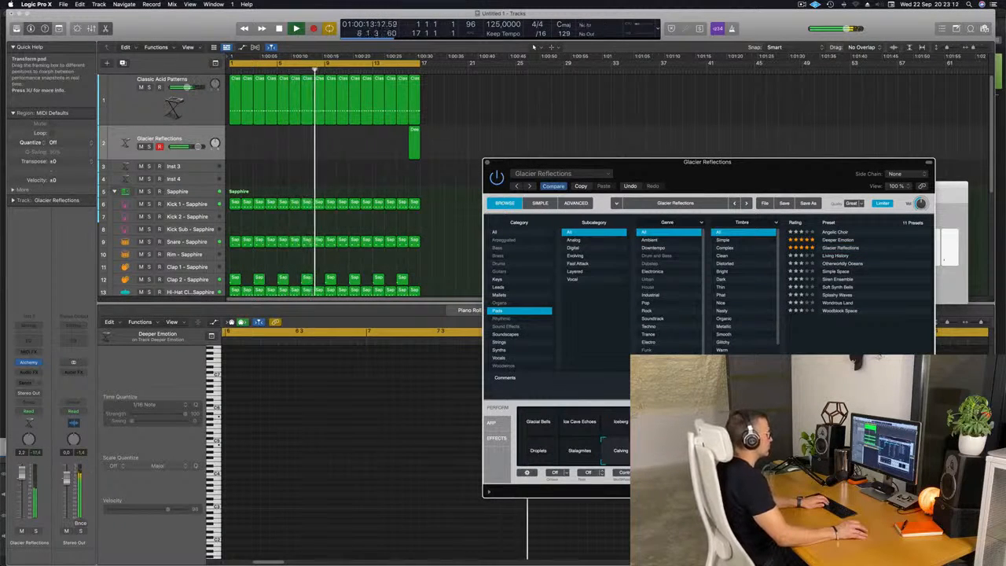
{"action": "left_click", "coordinate": [838, 256]}
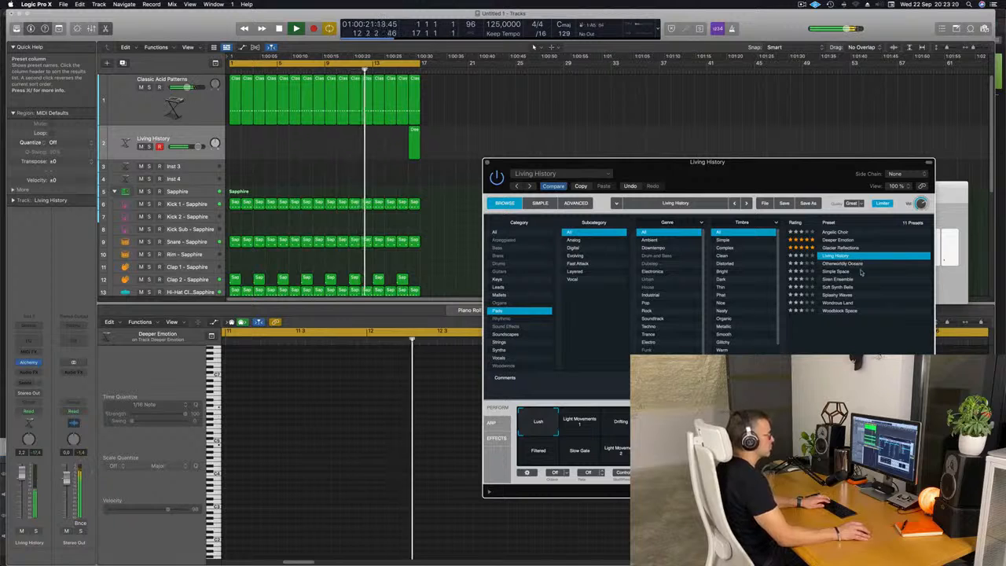
Step: Open Musical Typing and load the Simple Space pad preset in Alchemy
{"action": "key", "text": "super+k"}
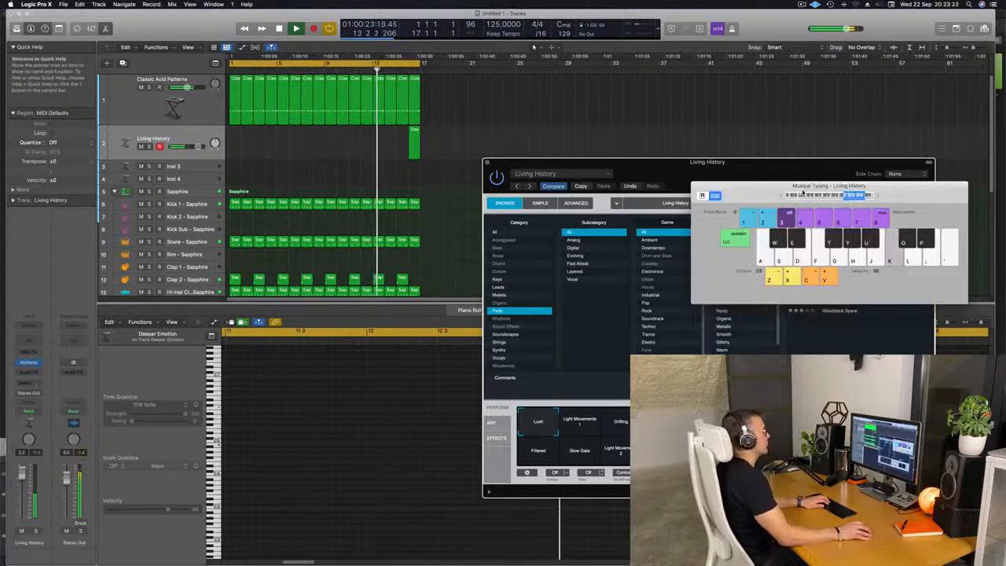
{"action": "left_click_drag", "start_coordinate": [762, 192], "coordinate": [508, 161]}
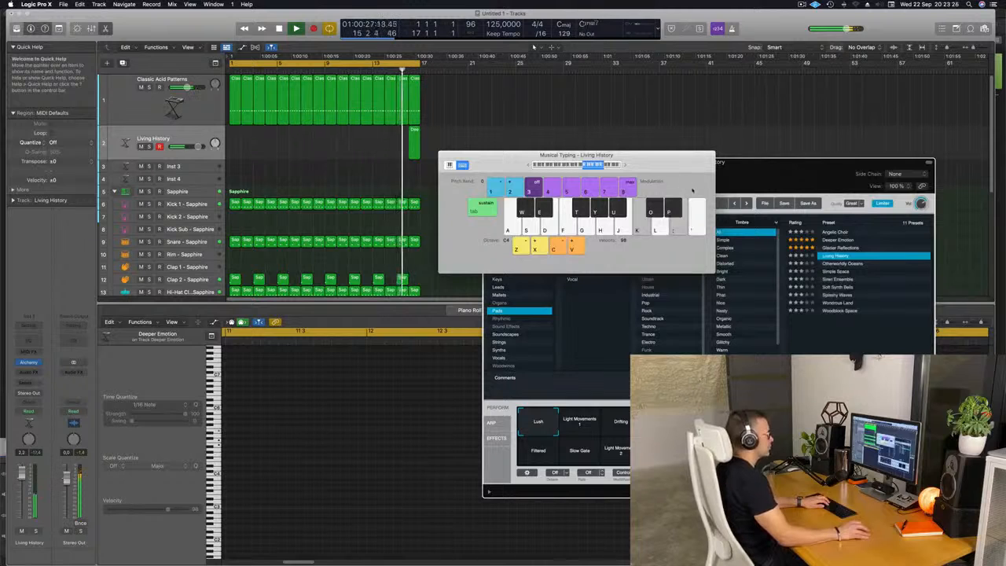
{"action": "left_click", "coordinate": [838, 271]}
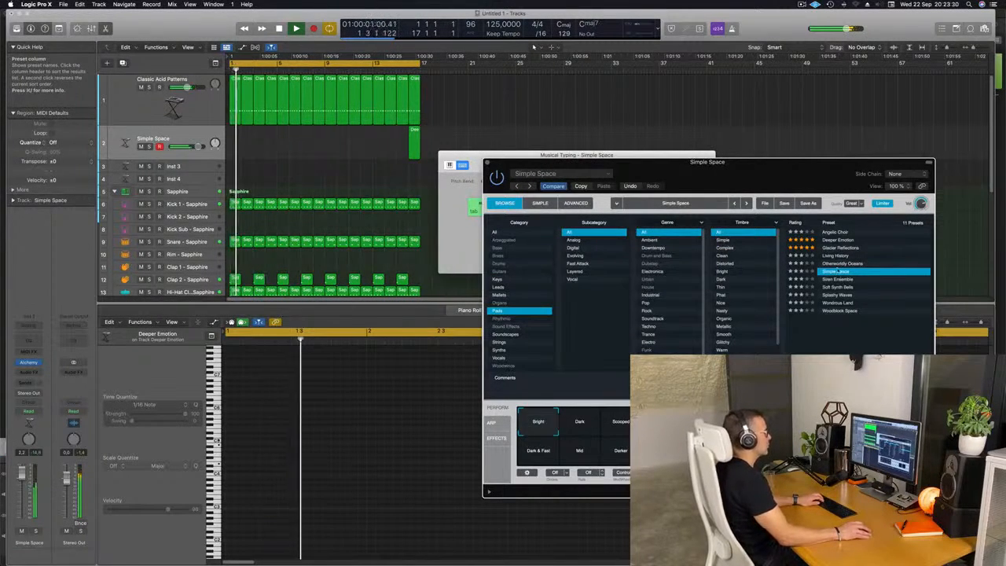
Step: Rearrange the Alchemy and Musical Typing windows and delete the old Deeper Emotion region on the pad track
{"action": "left_click_drag", "start_coordinate": [733, 163], "coordinate": [847, 151]}
{"action": "left_click", "coordinate": [487, 166]}
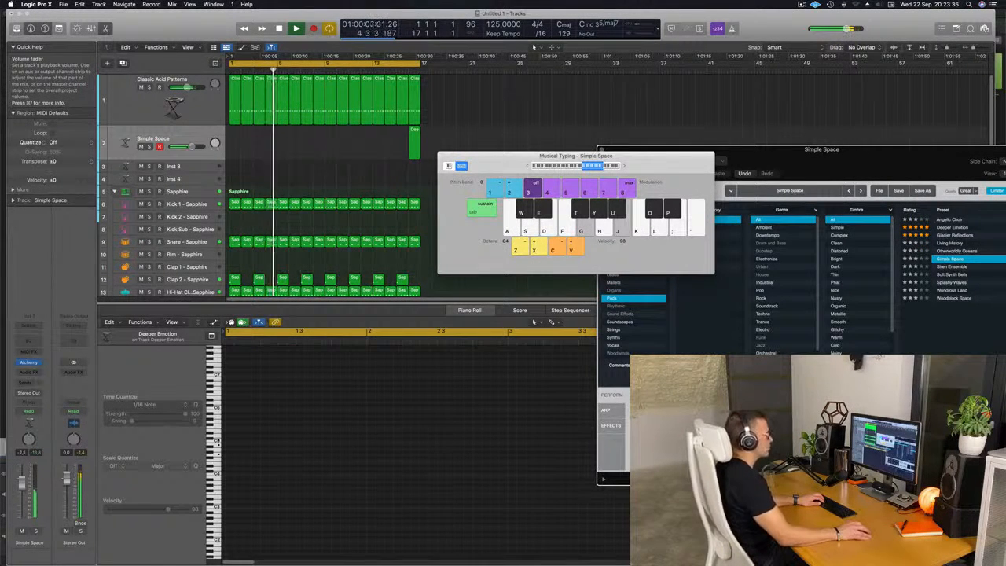
{"action": "left_click_drag", "start_coordinate": [876, 179], "coordinate": [749, 207]}
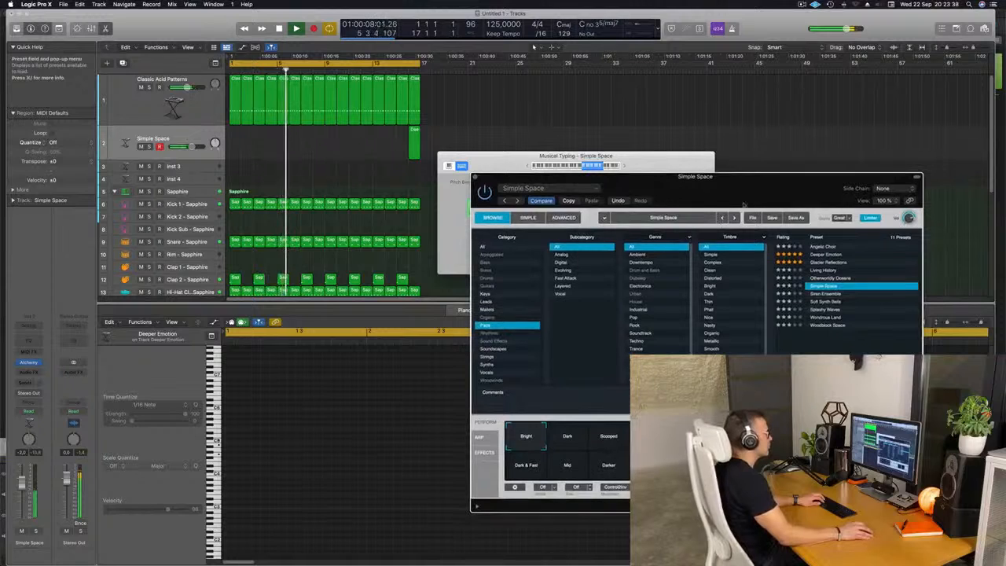
{"action": "left_click", "coordinate": [621, 165]}
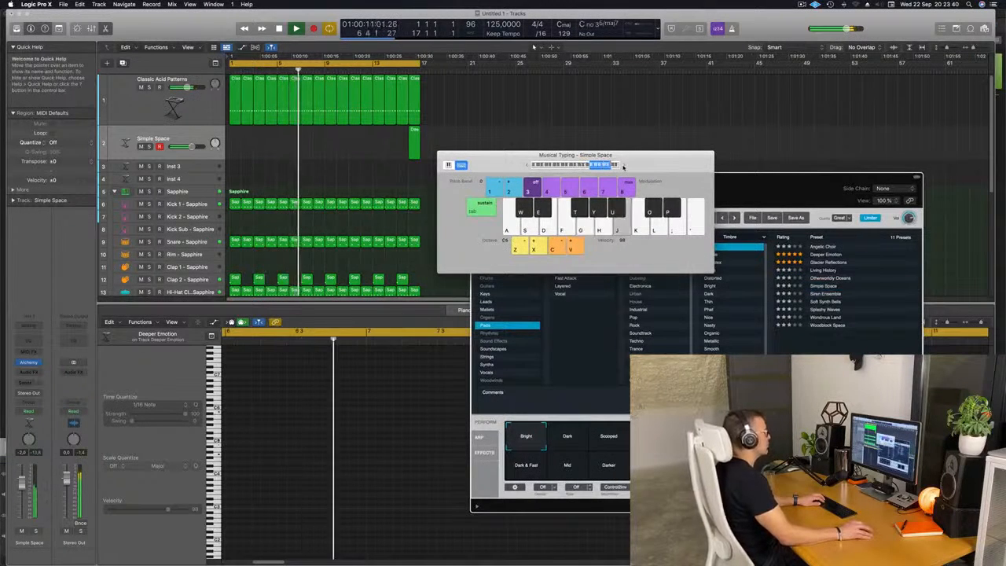
{"action": "left_click_drag", "start_coordinate": [623, 167], "coordinate": [749, 180]}
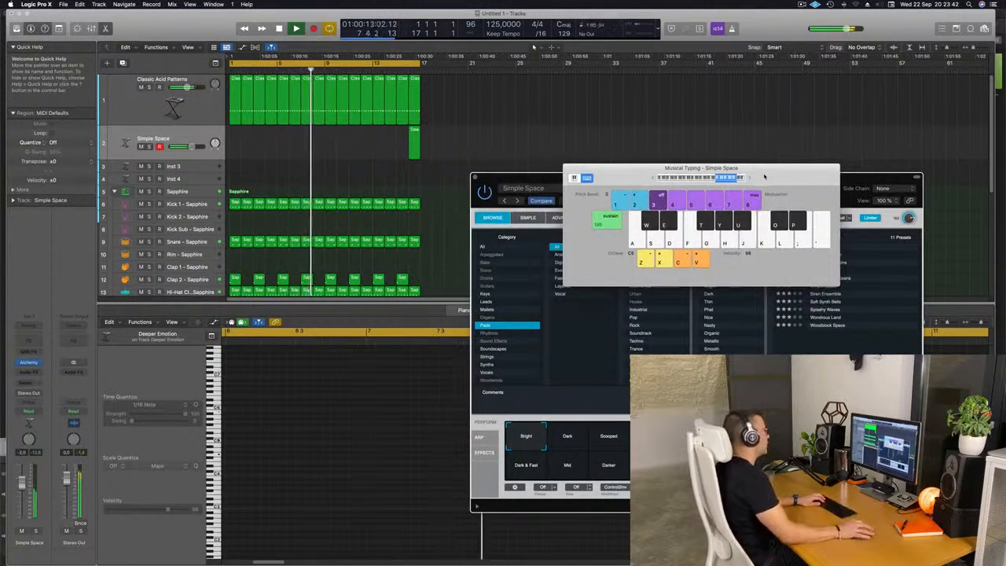
{"action": "left_click_drag", "start_coordinate": [450, 149], "coordinate": [369, 144]}
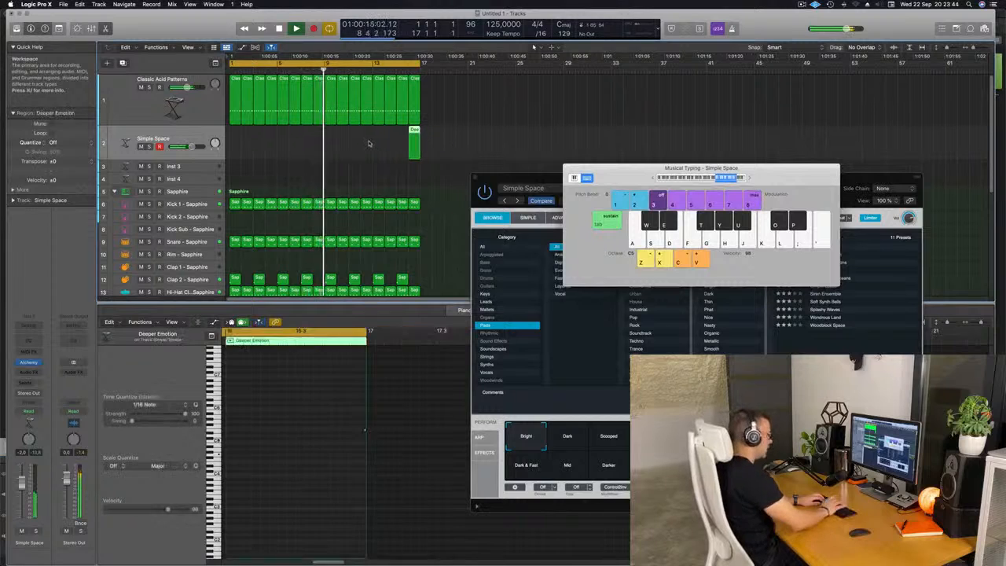
{"action": "key", "text": "Delete"}
Step: Record a Simple Space pad take on the track using musical typing
{"action": "key", "text": "r"}
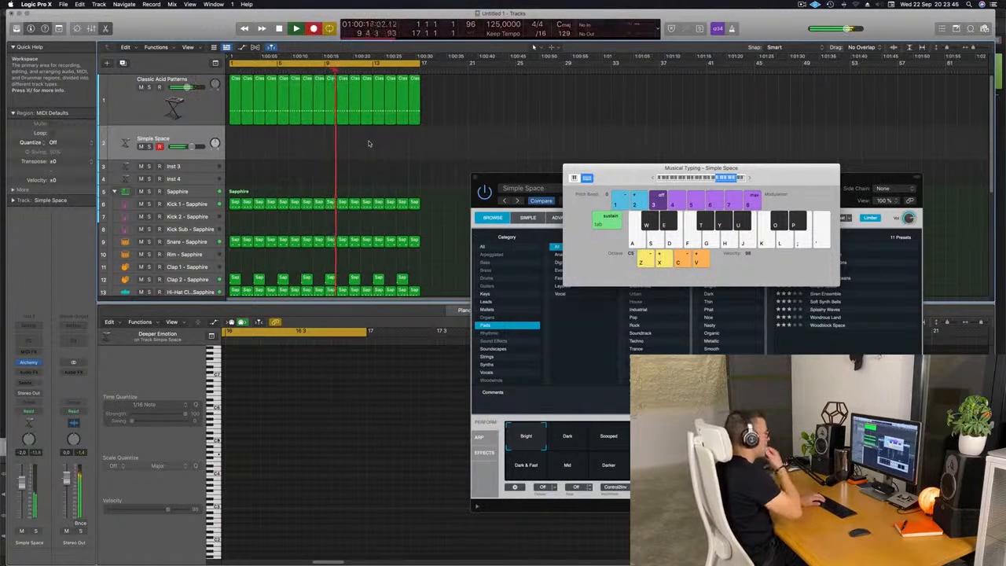
{"action": "key", "text": "space"}
{"action": "key", "text": "space"}
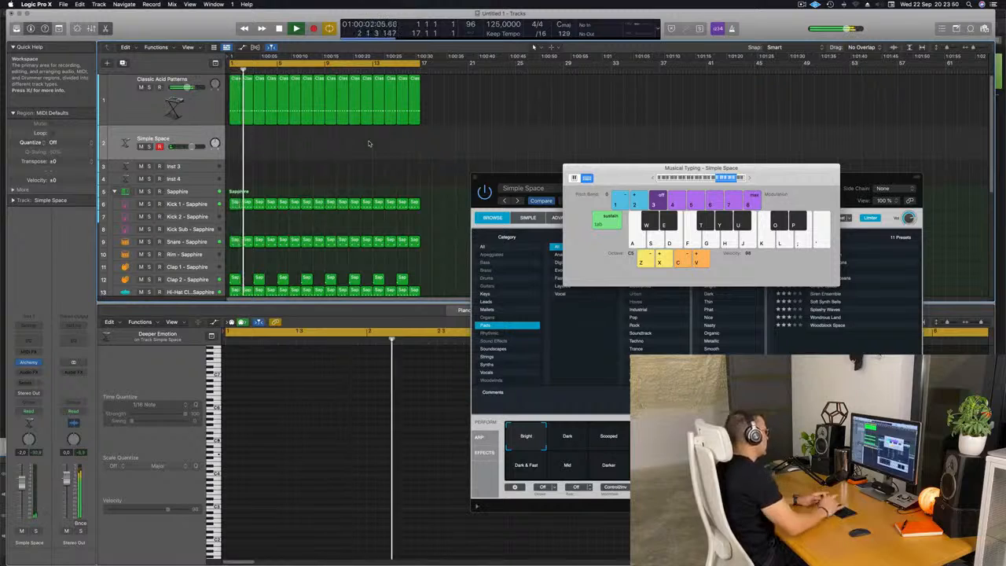
{"action": "key", "text": "r"}
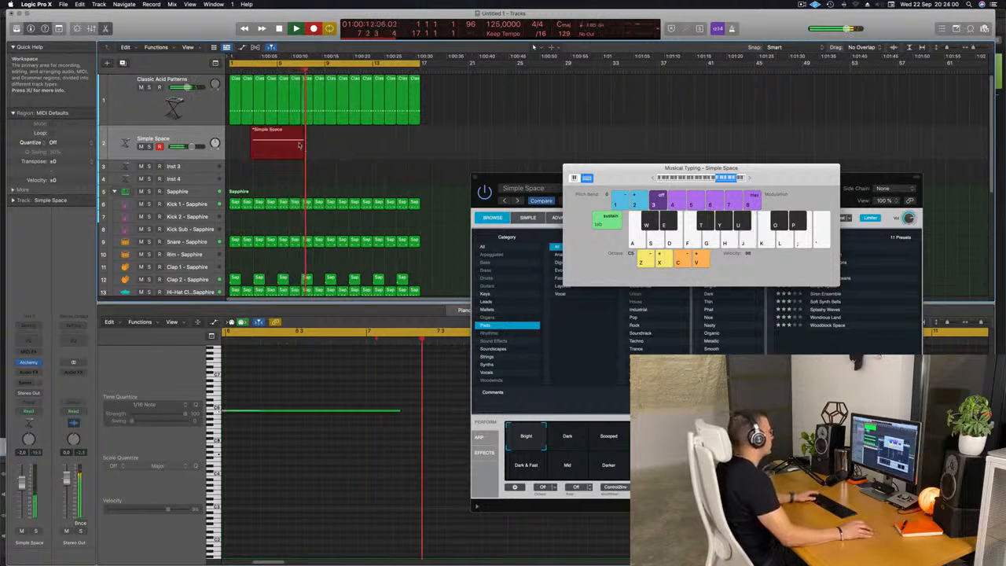
{"action": "key", "text": "space"}
Step: Play back and inspect the recorded pad note in the piano roll
{"action": "scroll", "coordinate": [328, 467], "scroll_direction": "left", "scroll_amount": 5}
{"action": "scroll", "coordinate": [426, 445], "scroll_direction": "left", "scroll_amount": 2}
{"action": "scroll", "coordinate": [424, 445], "scroll_direction": "right", "scroll_amount": 5}
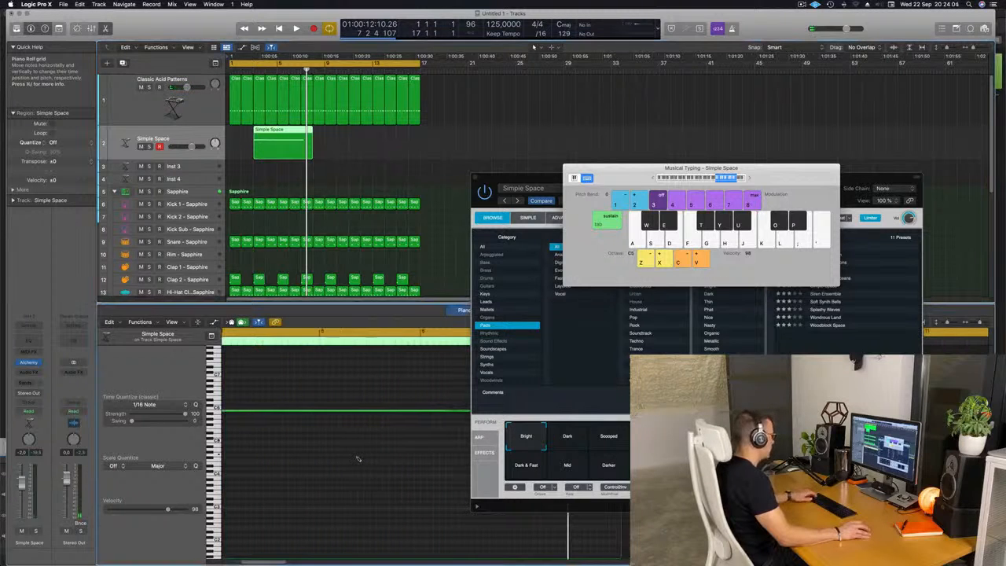
{"action": "scroll", "coordinate": [340, 433], "scroll_direction": "left", "scroll_amount": 5}
{"action": "scroll", "coordinate": [346, 434], "scroll_direction": "left", "scroll_amount": 5}
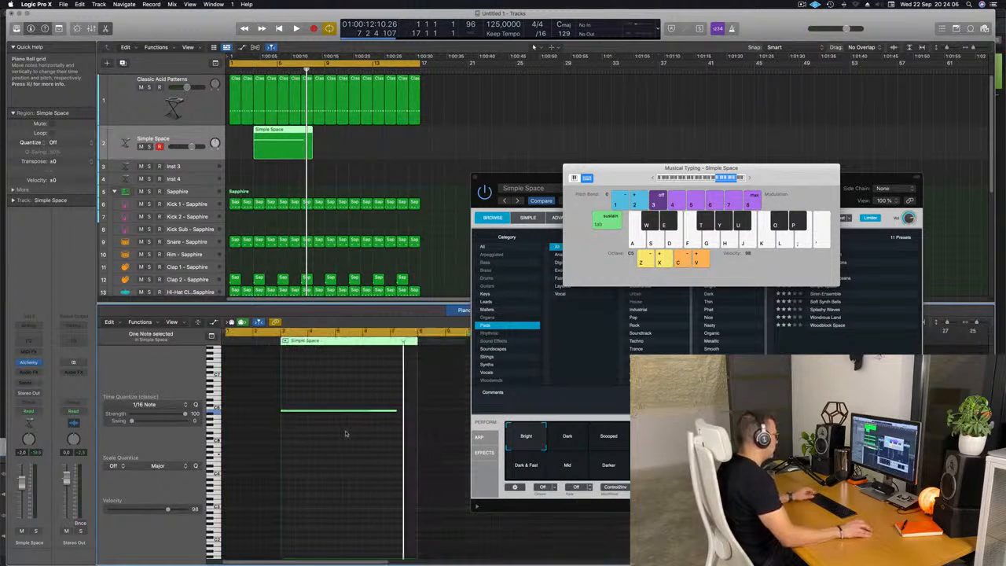
{"action": "key", "text": "space"}
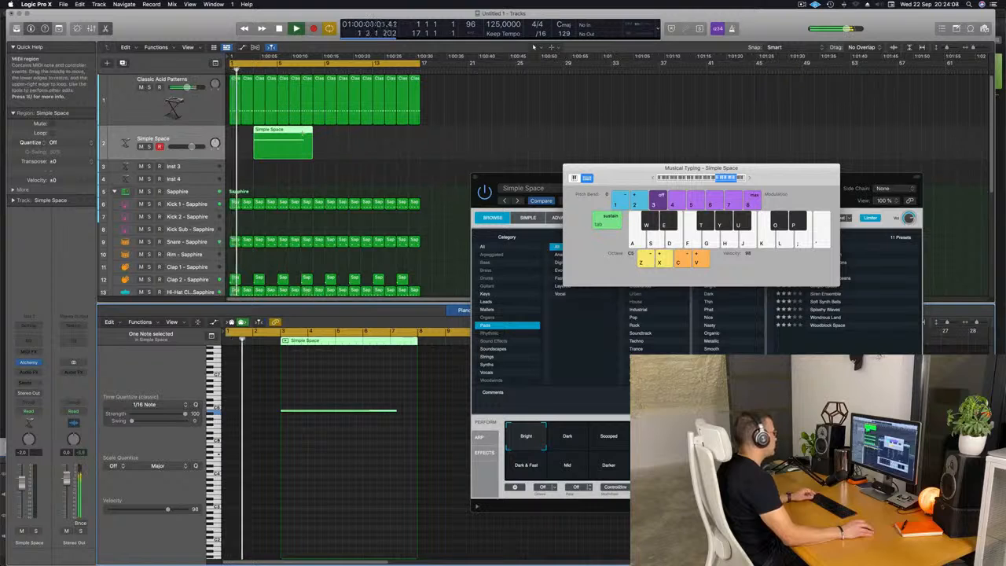
Step: Split the Simple Space region, splitting crossing notes, and move the part to the project start
{"action": "double_click", "coordinate": [301, 138], "text": "super"}
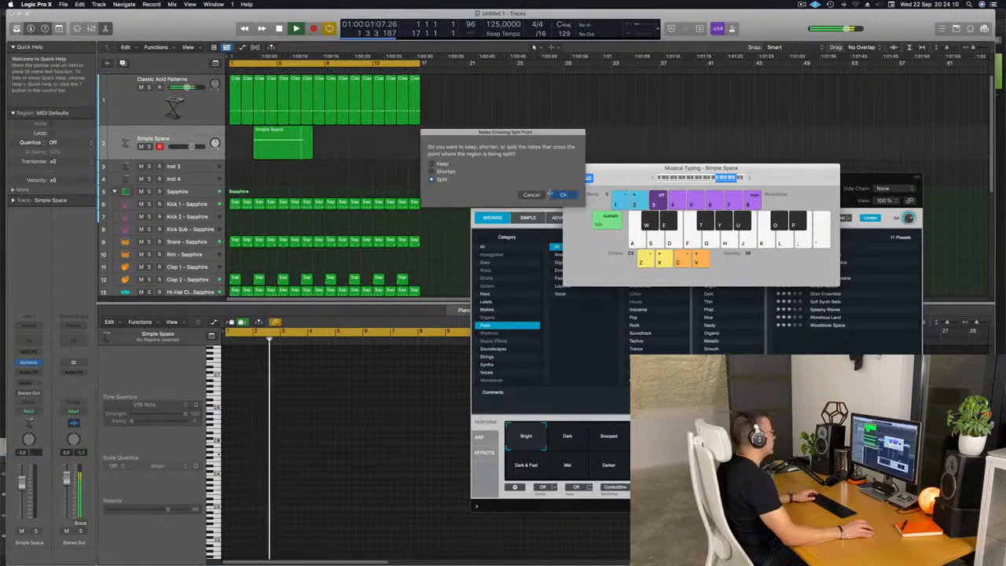
{"action": "left_click", "coordinate": [564, 195]}
{"action": "left_click_drag", "start_coordinate": [266, 137], "coordinate": [242, 137]}
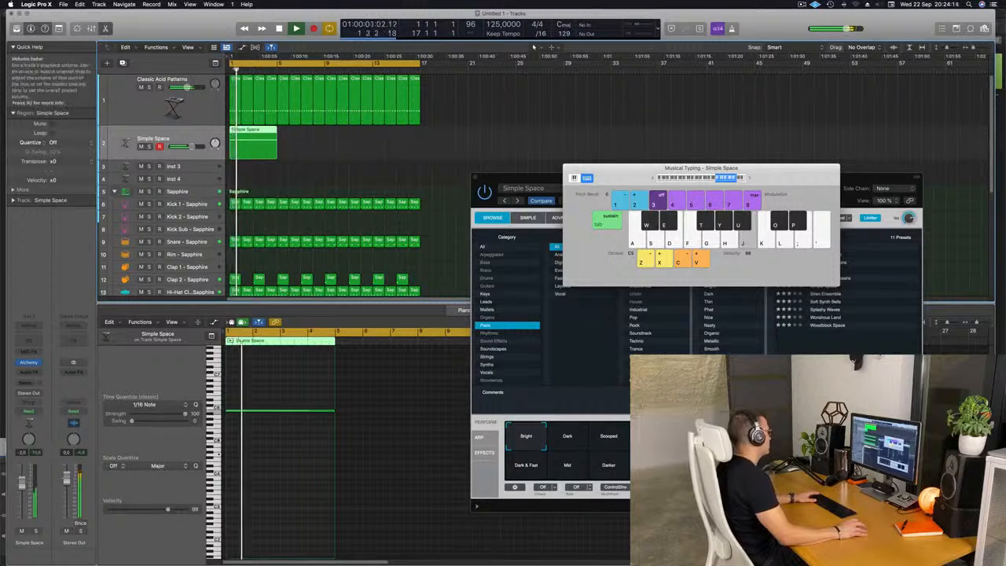
Step: Audition Alchemy's performance snapshots for the pad, settling on Darker, and nudge the track fader
{"action": "left_click_drag", "start_coordinate": [547, 178], "coordinate": [404, 114]}
{"action": "left_click", "coordinate": [464, 378]}
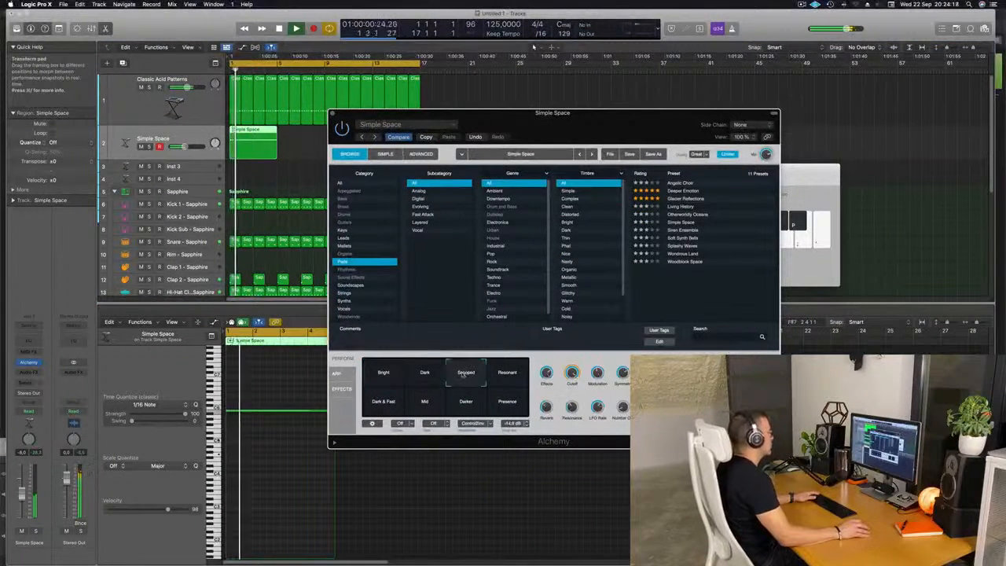
{"action": "left_click", "coordinate": [429, 375]}
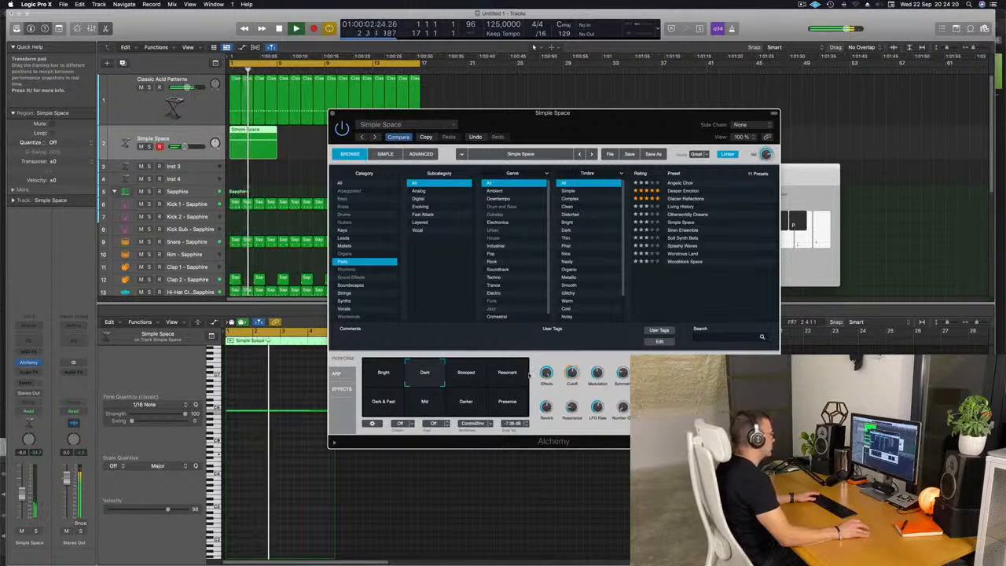
{"action": "left_click", "coordinate": [390, 402]}
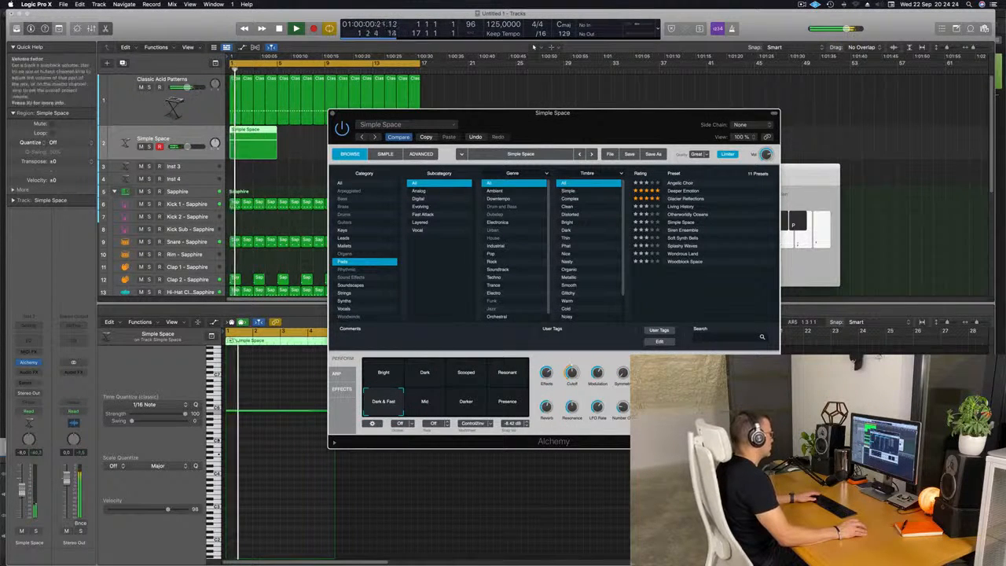
{"action": "left_click_drag", "start_coordinate": [22, 494], "coordinate": [22, 487]}
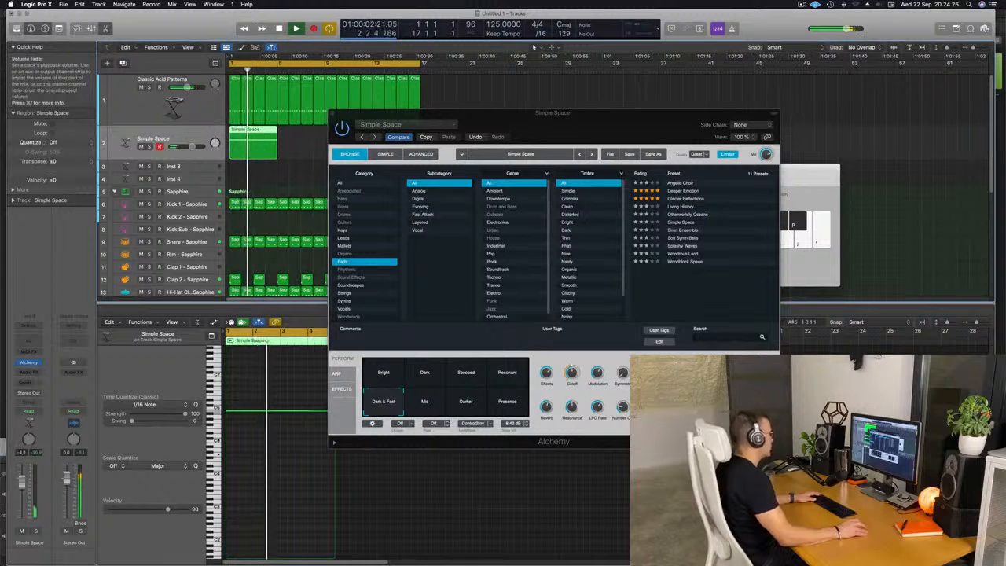
{"action": "left_click", "coordinate": [427, 405]}
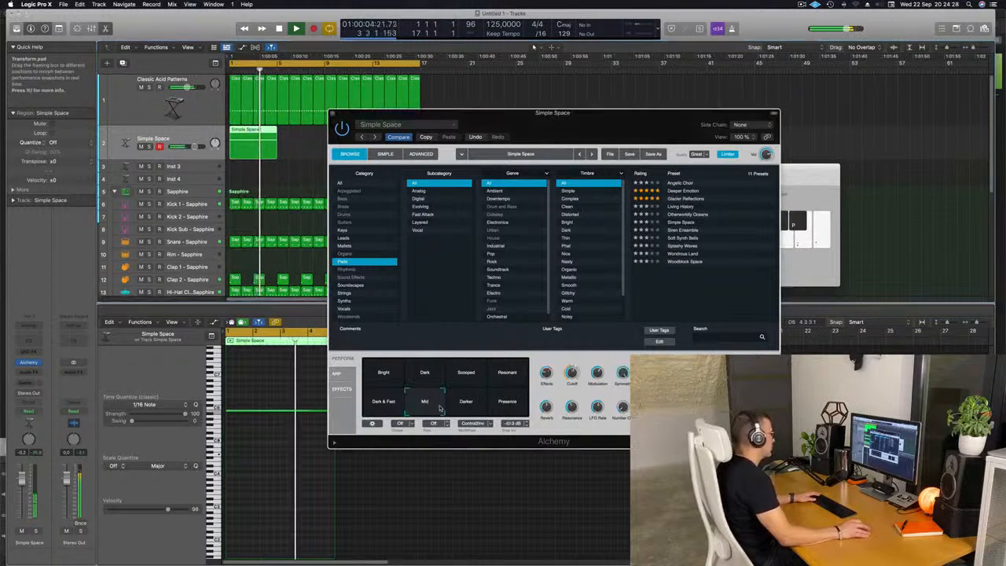
{"action": "left_click", "coordinate": [498, 405]}
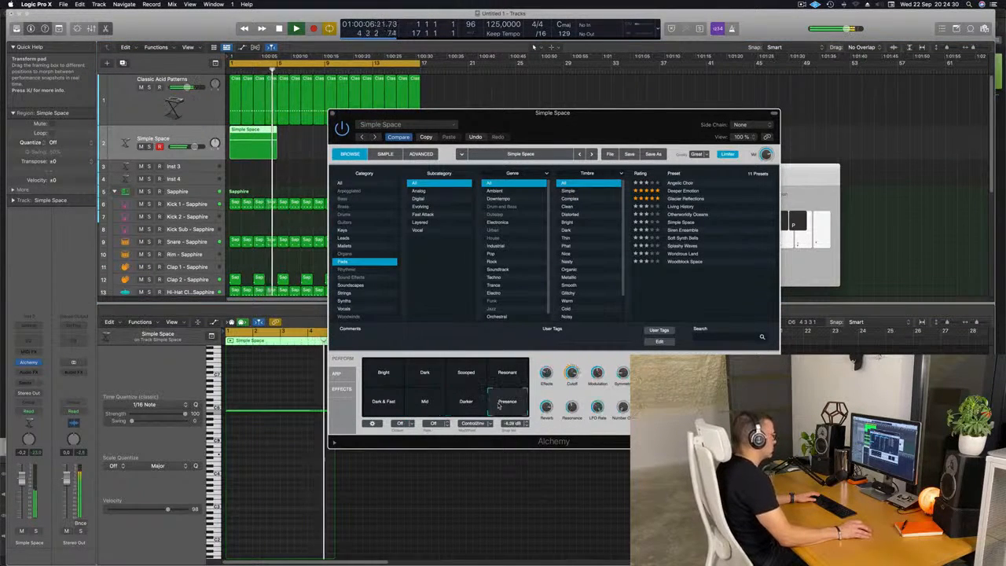
{"action": "left_click", "coordinate": [419, 406]}
{"action": "left_click", "coordinate": [463, 402]}
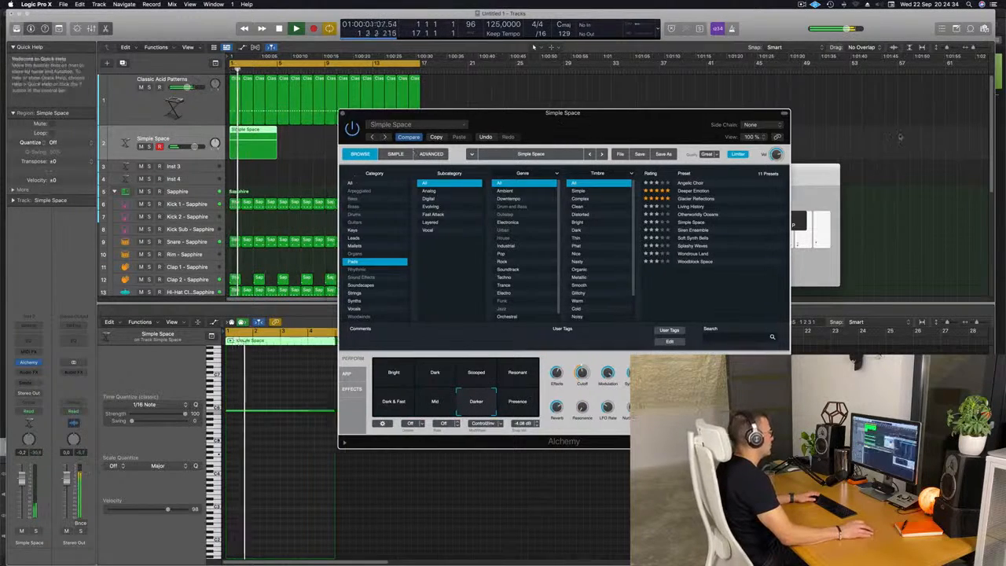
Step: Repeat the Simple Space region three times along the pad track
{"action": "left_click_drag", "start_coordinate": [798, 136], "coordinate": [801, 132]}
{"action": "left_click_drag", "start_coordinate": [354, 153], "coordinate": [236, 146]}
{"action": "key", "text": "super+r"}
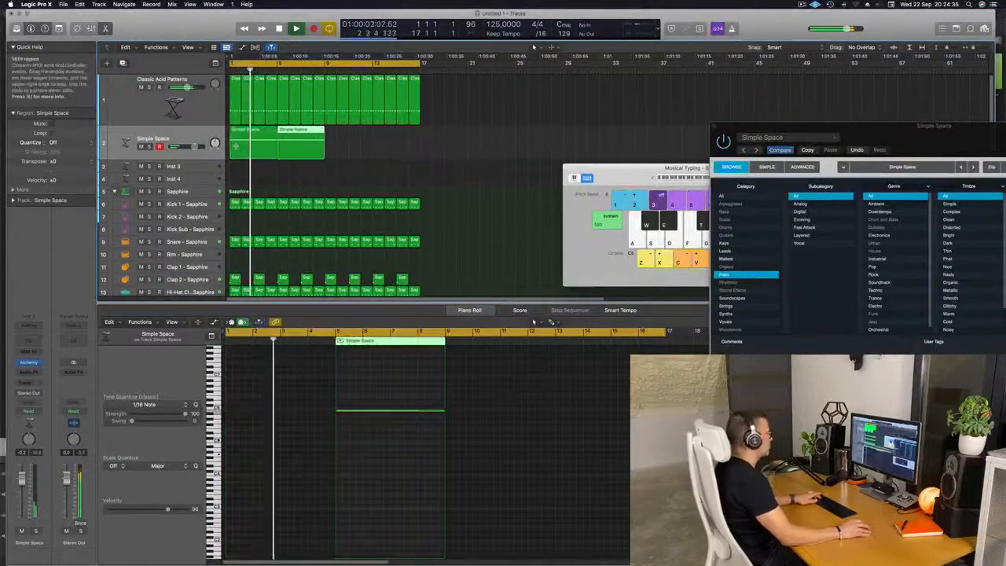
{"action": "key", "text": "super+r"}
{"action": "key", "text": "super+r"}
Step: Adjust the pad's output volume in Alchemy and close the plug-in window
{"action": "left_click_drag", "start_coordinate": [943, 127], "coordinate": [670, 60]}
{"action": "key", "text": "Return"}
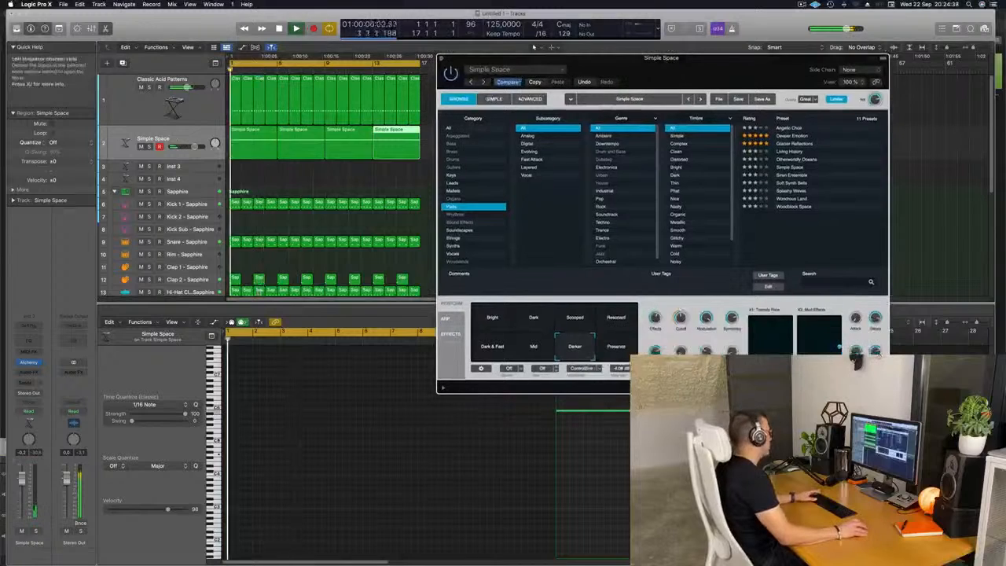
{"action": "left_click", "coordinate": [49, 469]}
{"action": "key", "text": "Return"}
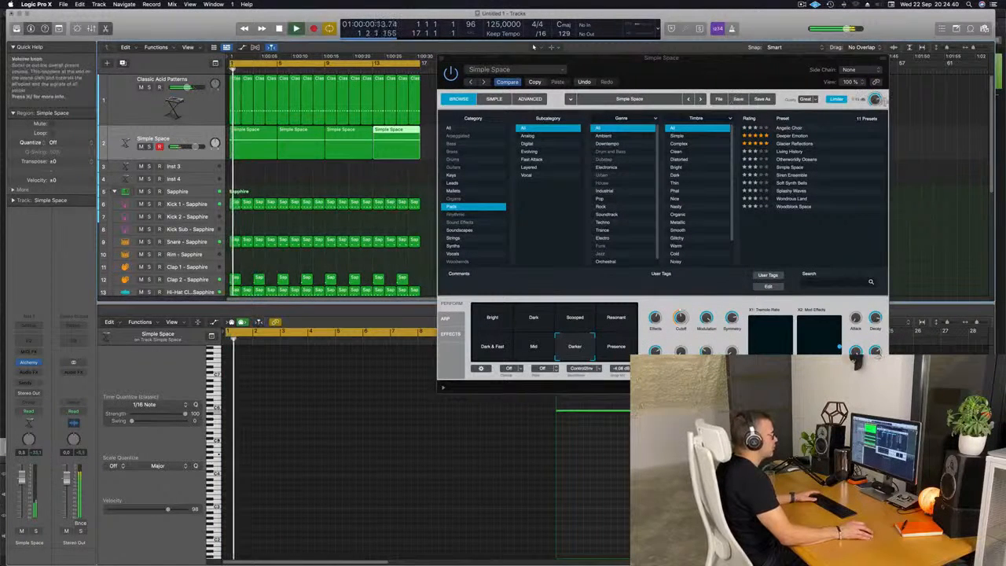
{"action": "left_click_drag", "start_coordinate": [877, 100], "coordinate": [877, 103]}
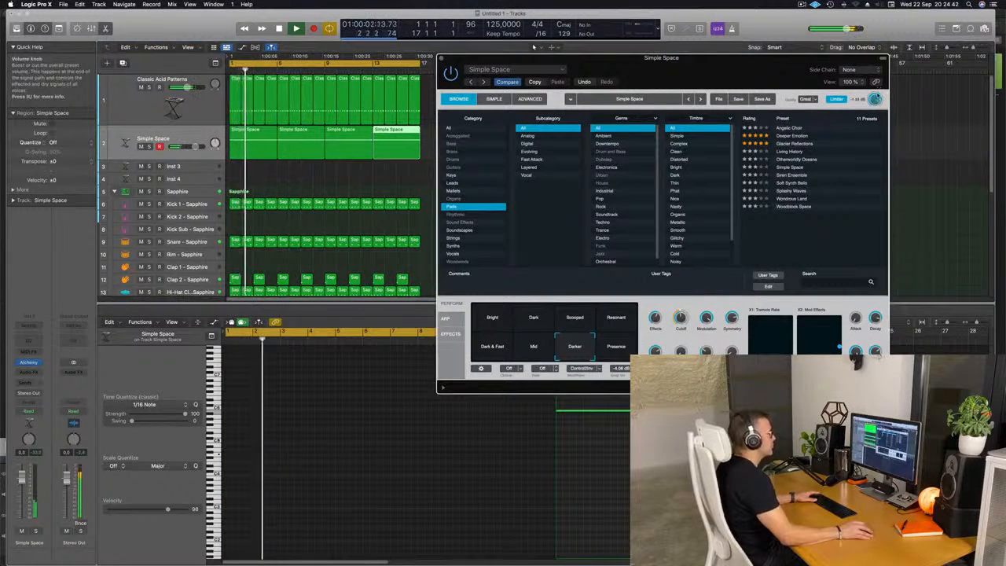
{"action": "left_click_drag", "start_coordinate": [441, 58], "coordinate": [459, 61]}
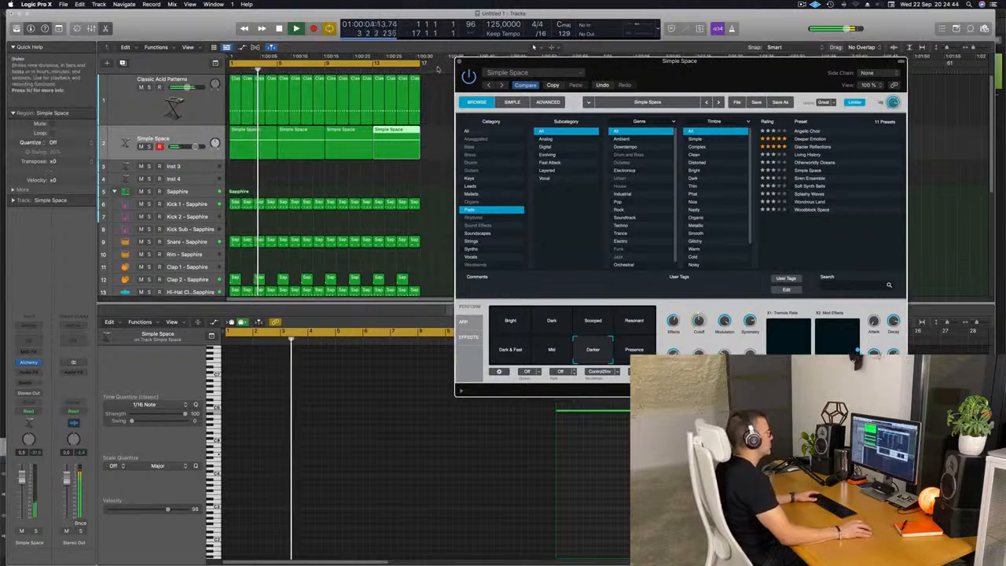
{"action": "left_click", "coordinate": [461, 62]}
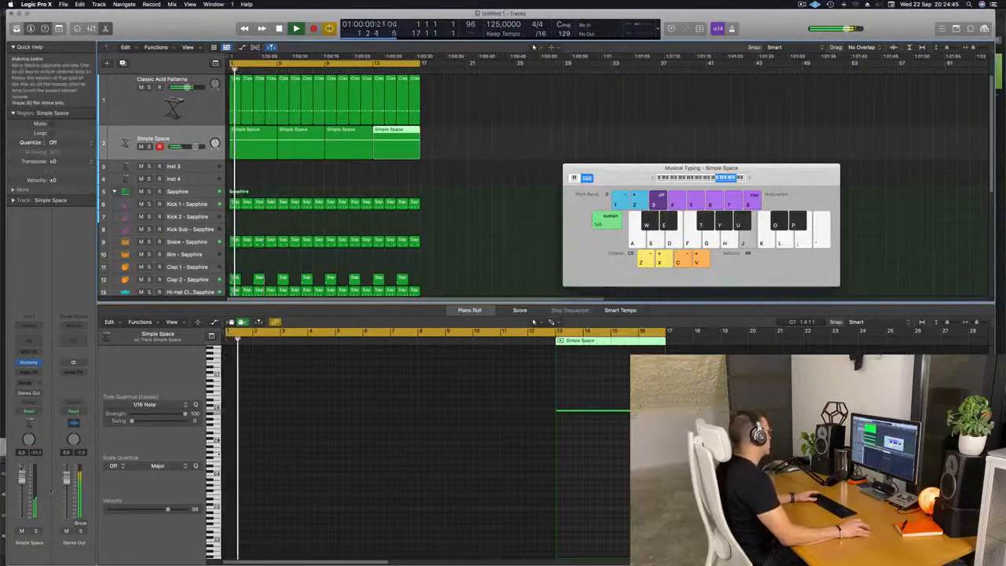
Step: Insert a stereo Step FX plug-in on the Simple Space pad channel
{"action": "left_click", "coordinate": [28, 371]}
{"action": "mouse_move", "coordinate": [55, 535]}
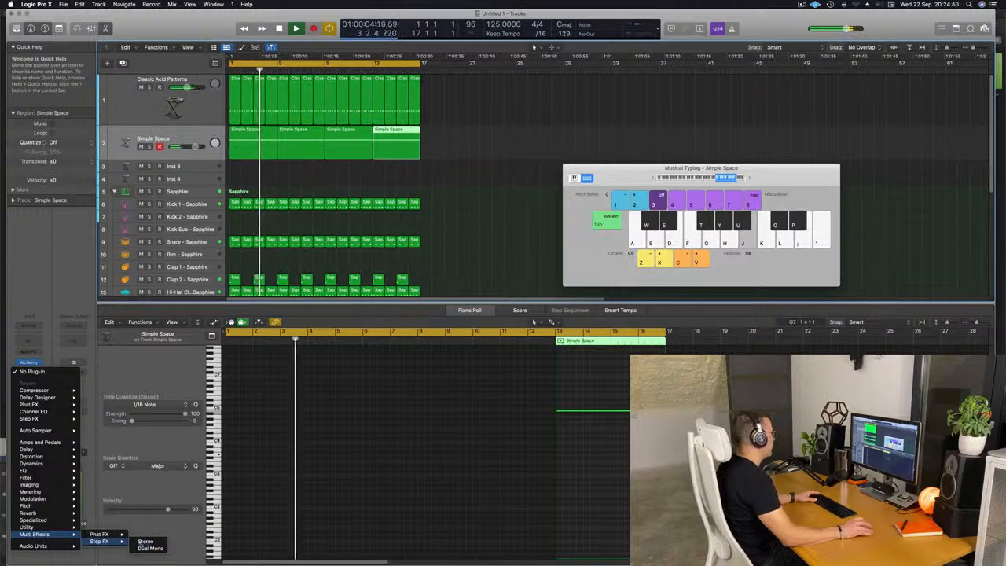
{"action": "left_click", "coordinate": [146, 542]}
{"action": "left_click_drag", "start_coordinate": [530, 136], "coordinate": [647, 131]}
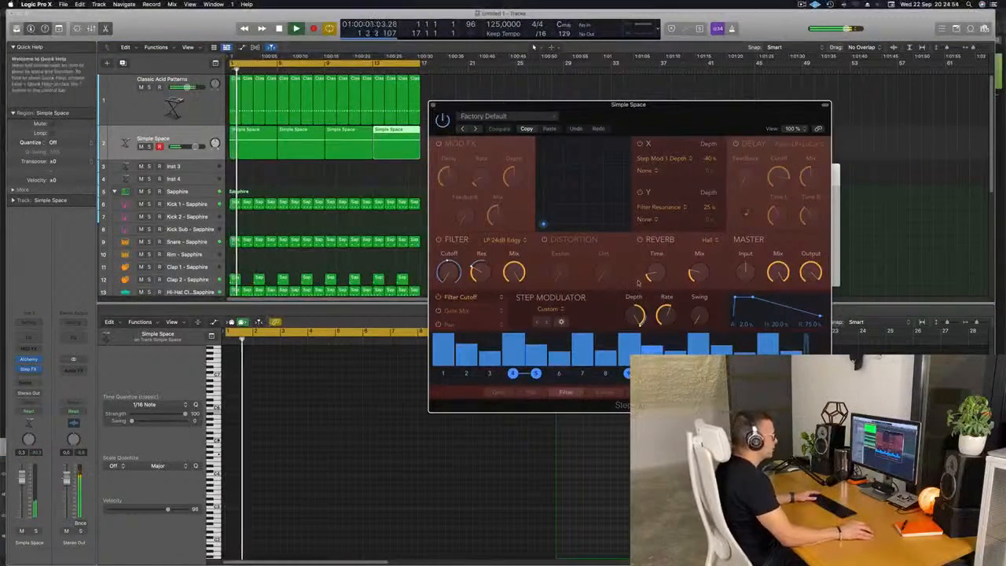
Step: Step through the Step FX presets and load Broken Echoes
{"action": "left_click", "coordinate": [196, 150]}
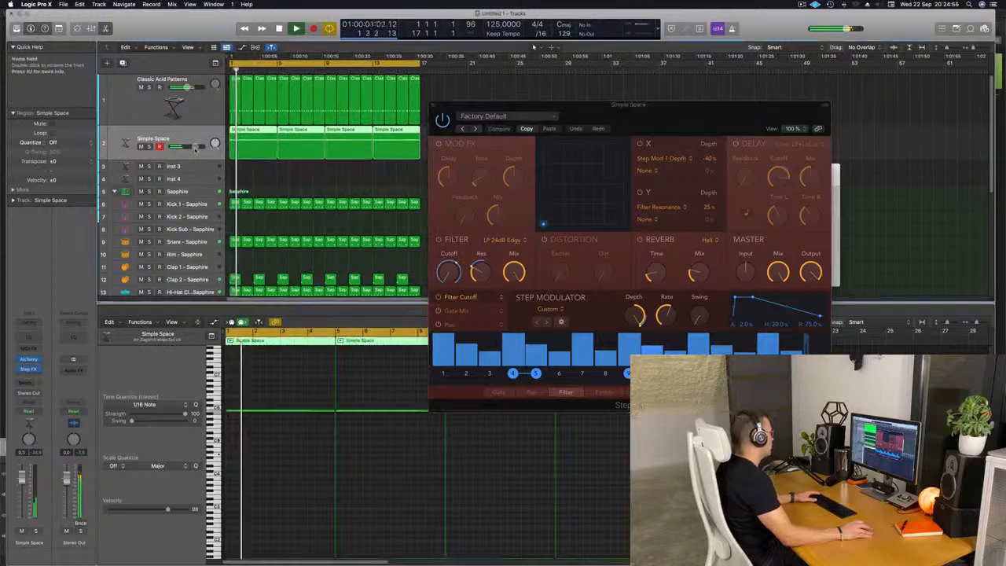
{"action": "left_click_drag", "start_coordinate": [199, 147], "coordinate": [198, 147]}
{"action": "left_click_drag", "start_coordinate": [698, 109], "coordinate": [586, 124]}
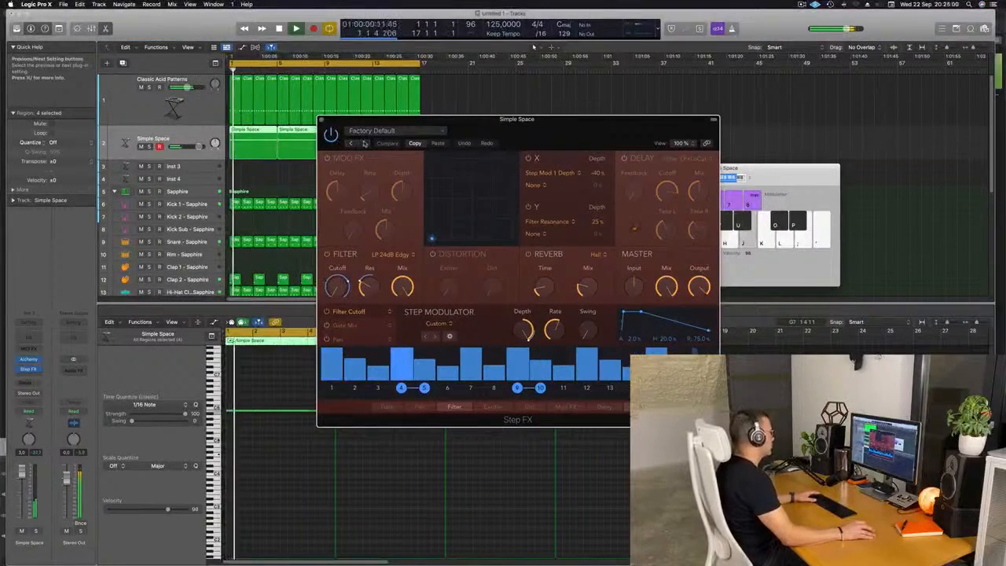
{"action": "left_click", "coordinate": [363, 144]}
{"action": "left_click", "coordinate": [363, 144]}
{"action": "left_click", "coordinate": [393, 131]}
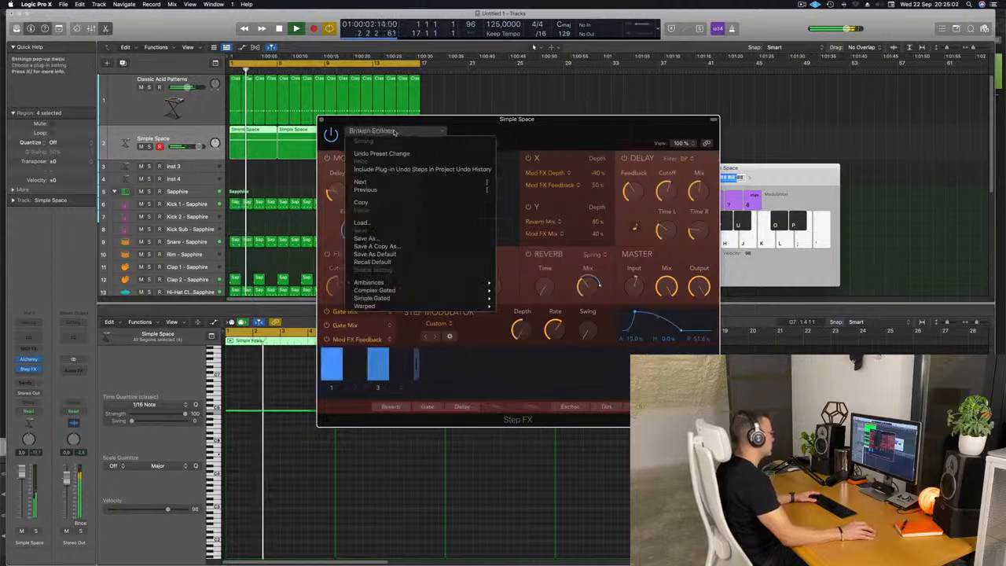
{"action": "left_click", "coordinate": [544, 131]}
{"action": "left_click_drag", "start_coordinate": [576, 131], "coordinate": [591, 159]}
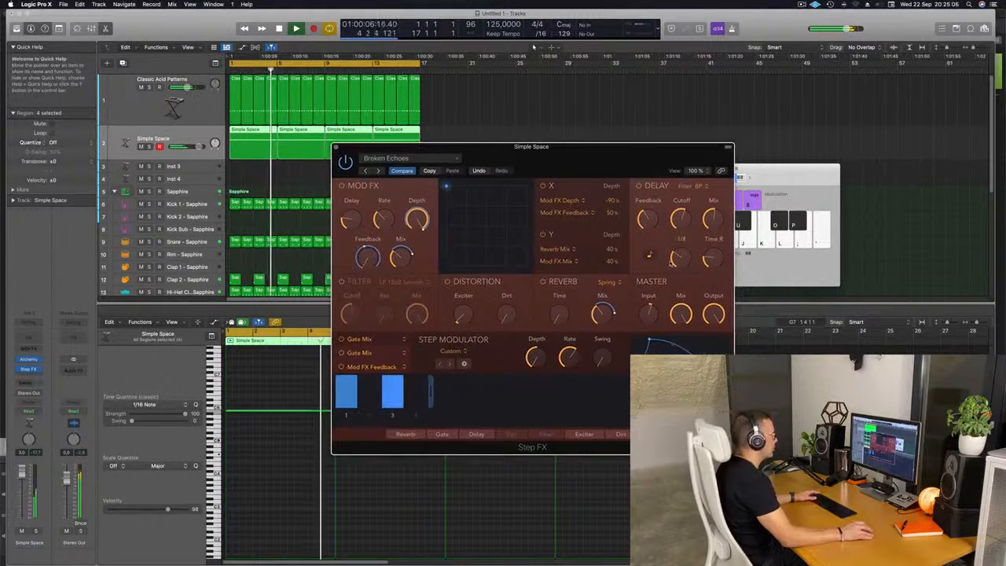
Step: Adjust the Step FX master mix and close the plug-in window
{"action": "left_click_drag", "start_coordinate": [680, 315], "coordinate": [686, 324]}
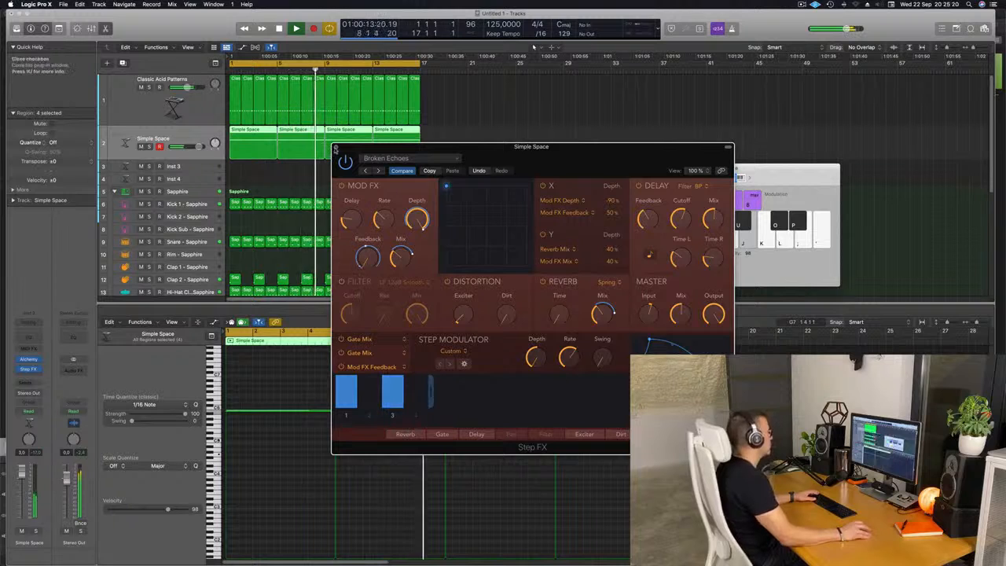
{"action": "left_click", "coordinate": [336, 147]}
Step: Copy the first Classic Acid Patterns region onto the Inst 3 track at the project start
{"action": "scroll", "coordinate": [255, 188], "scroll_direction": "down", "scroll_amount": 5}
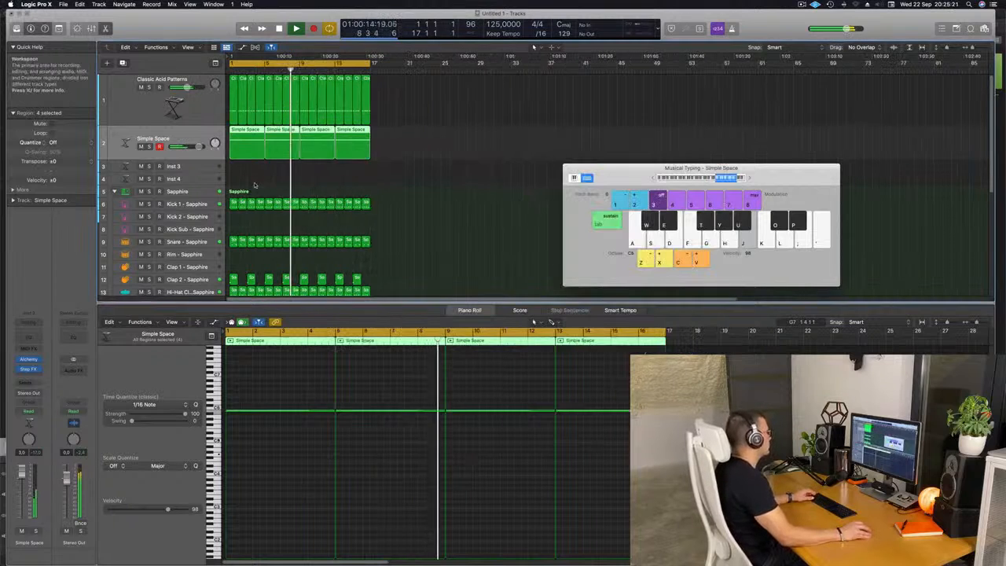
{"action": "left_click", "coordinate": [192, 166]}
{"action": "scroll", "coordinate": [368, 197], "scroll_direction": "down", "scroll_amount": 3}
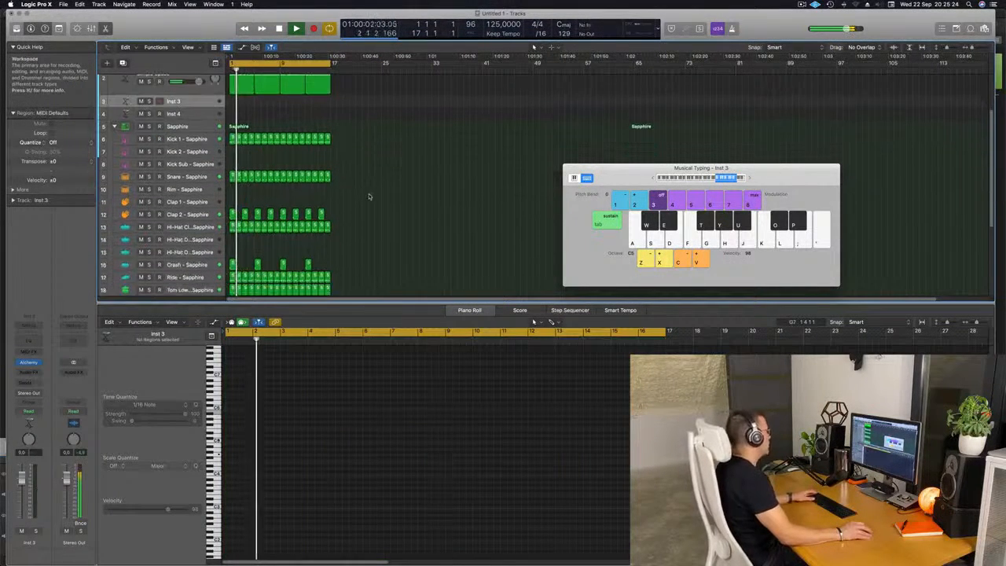
{"action": "scroll", "coordinate": [299, 157], "scroll_direction": "up", "scroll_amount": 3}
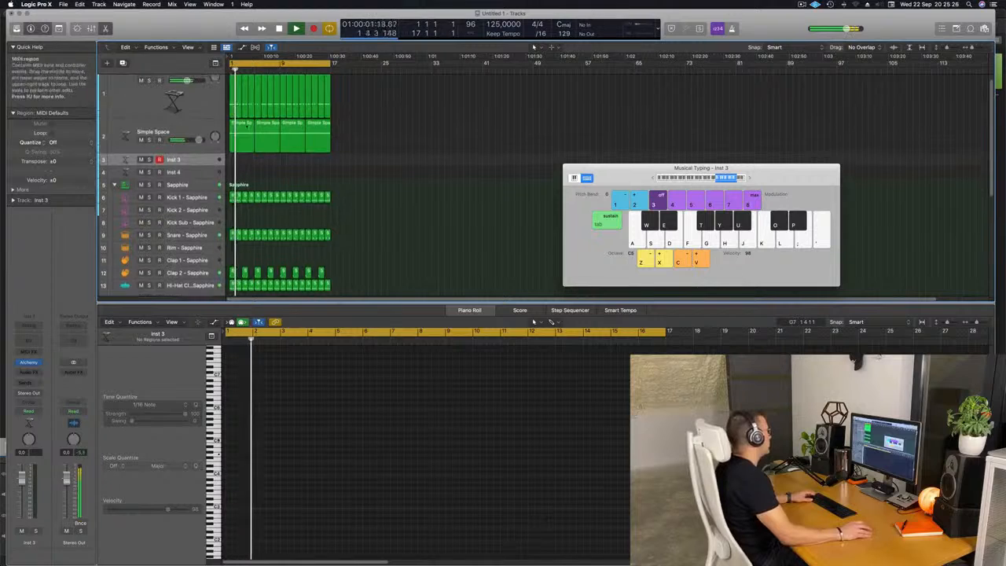
{"action": "left_click", "coordinate": [233, 105]}
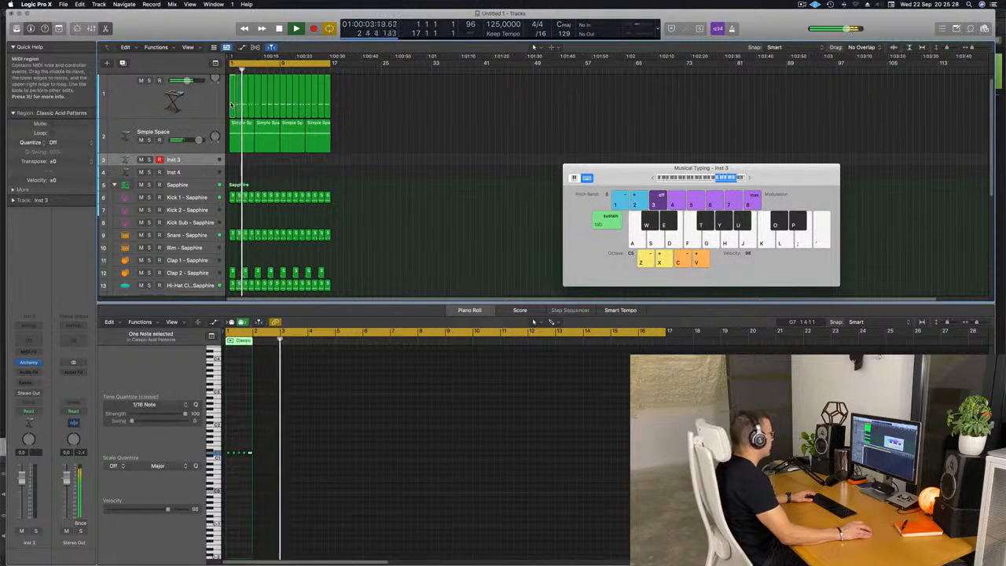
{"action": "scroll", "coordinate": [344, 210], "scroll_direction": "down", "scroll_amount": 1}
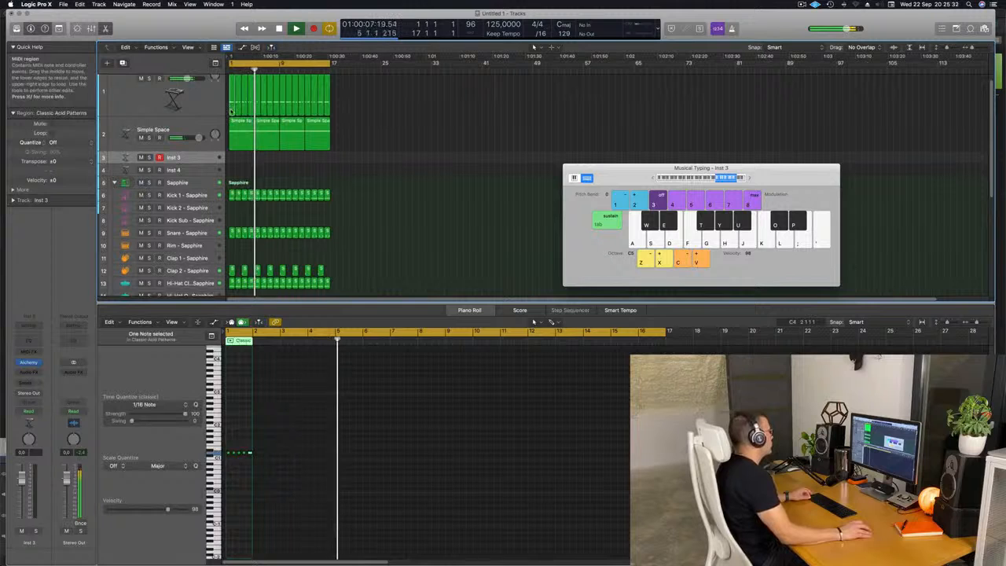
{"action": "left_click_drag", "start_coordinate": [233, 106], "coordinate": [233, 158]}
Step: Select the notes of the copied region and play it back from the start
{"action": "left_click_drag", "start_coordinate": [257, 461], "coordinate": [224, 478]}
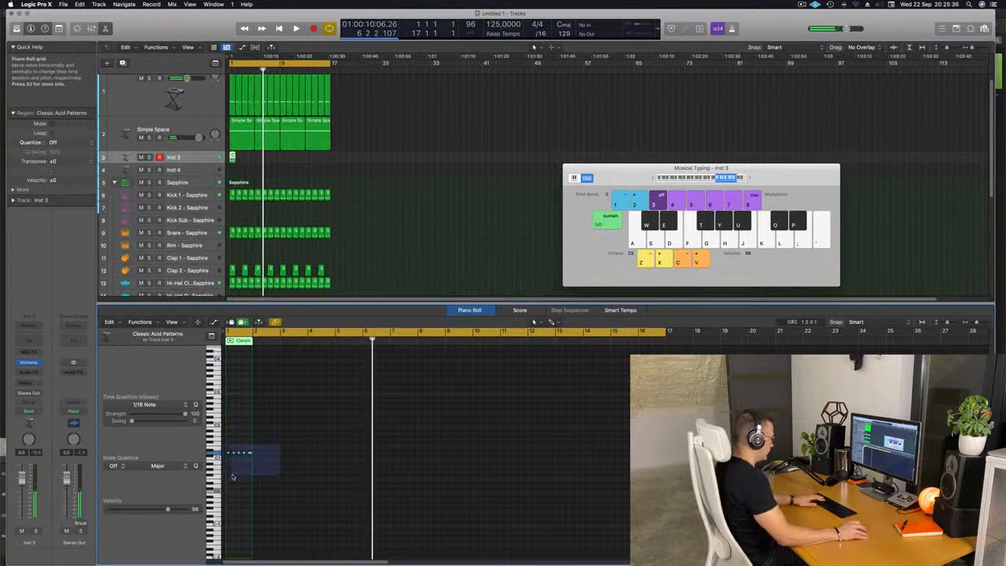
{"action": "key", "text": "Return"}
{"action": "key", "text": "space"}
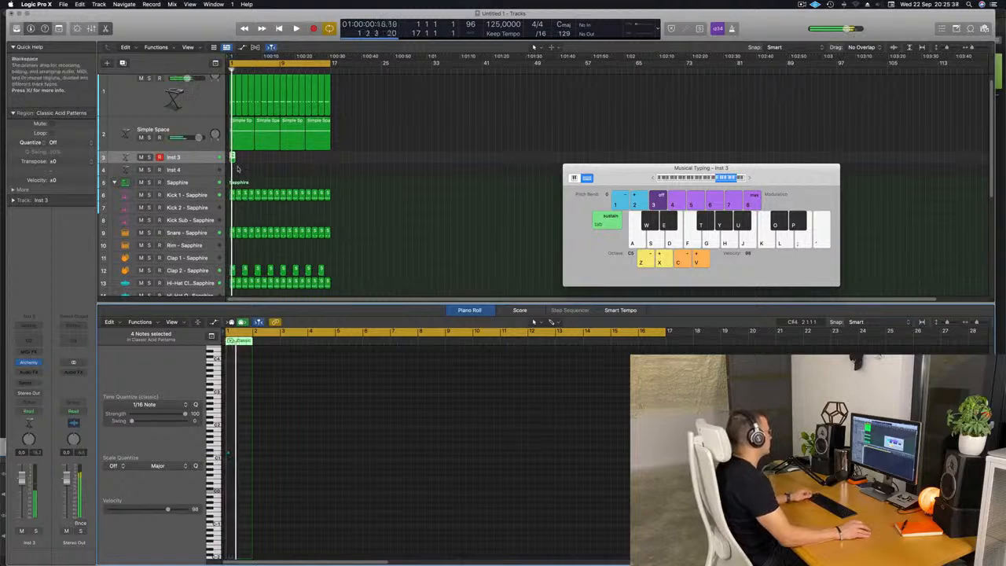
{"action": "scroll", "coordinate": [268, 162], "scroll_direction": "up", "scroll_amount": 5}
{"action": "key", "text": "Return"}
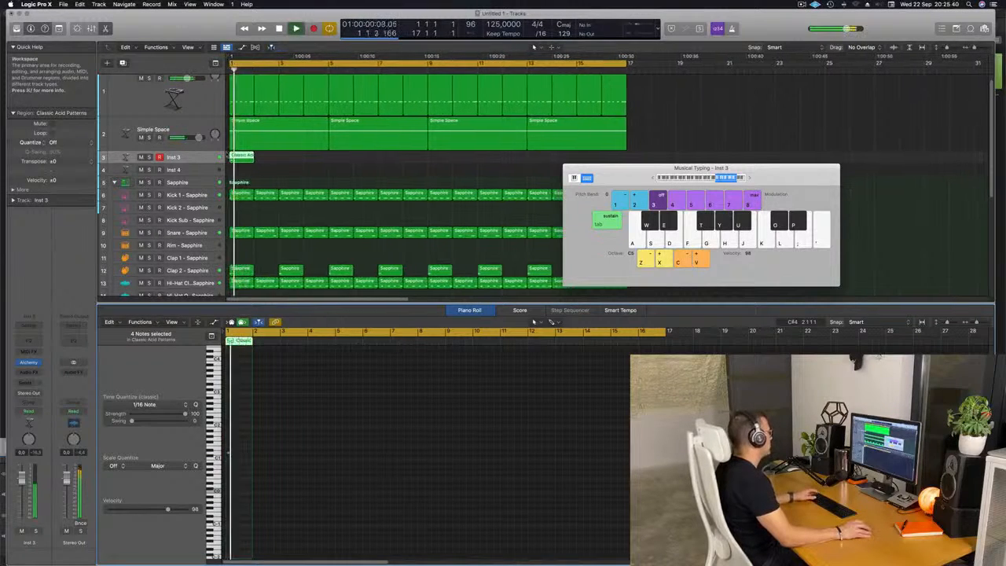
Step: Load the Bright Punchy Synth preset in Alchemy on the Inst 3 track
{"action": "left_click", "coordinate": [173, 162]}
{"action": "key", "text": "Return"}
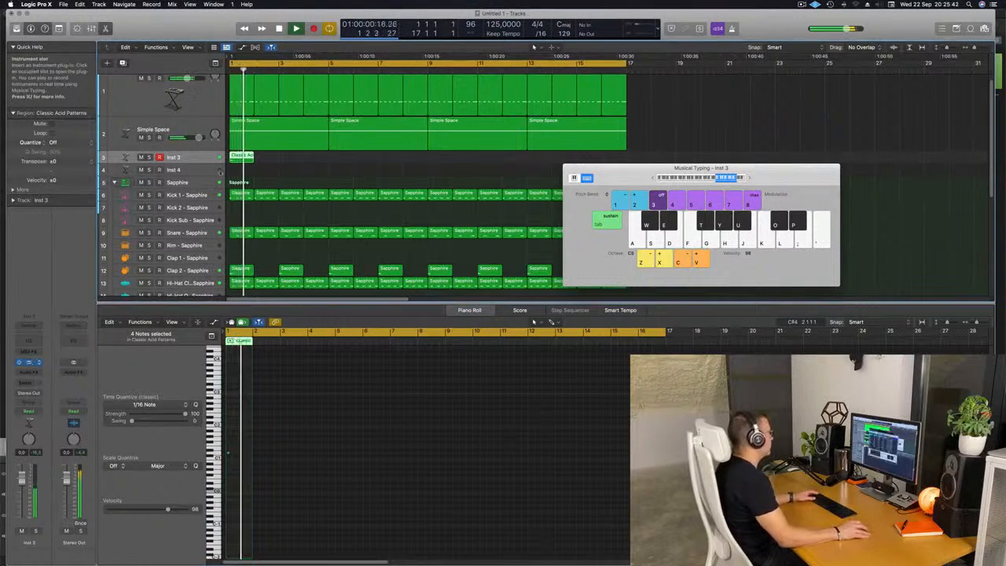
{"action": "left_click", "coordinate": [29, 362]}
{"action": "key", "text": "Return"}
{"action": "left_click", "coordinate": [346, 203]}
{"action": "key", "text": "Return"}
{"action": "left_click", "coordinate": [663, 181]}
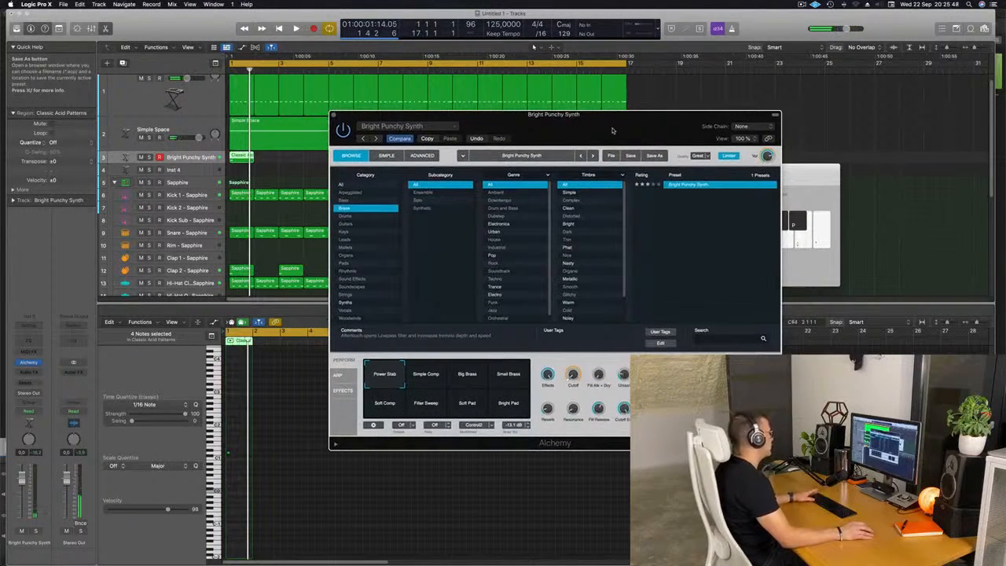
Step: Audition Alchemy's performance snapshots for Bright Punchy Synth, settling on Soft Pad, and close the plug-in window
{"action": "left_click_drag", "start_coordinate": [614, 130], "coordinate": [564, 133]}
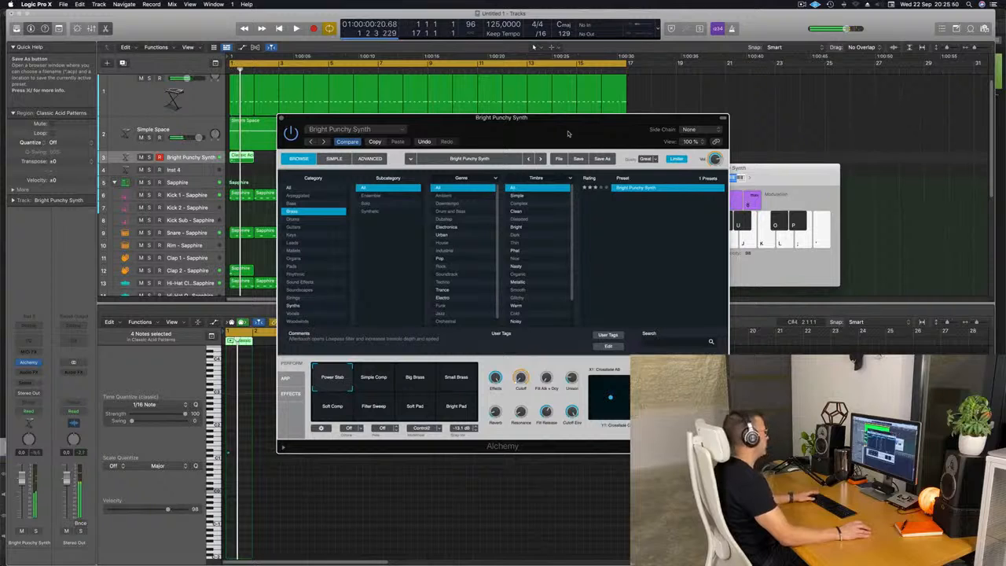
{"action": "left_click", "coordinate": [534, 47]}
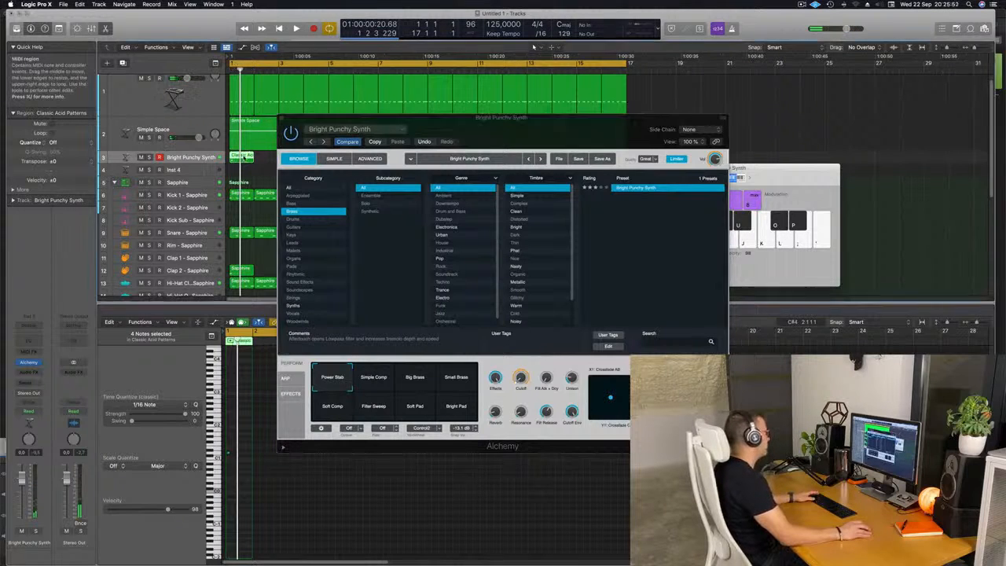
{"action": "key", "text": "e"}
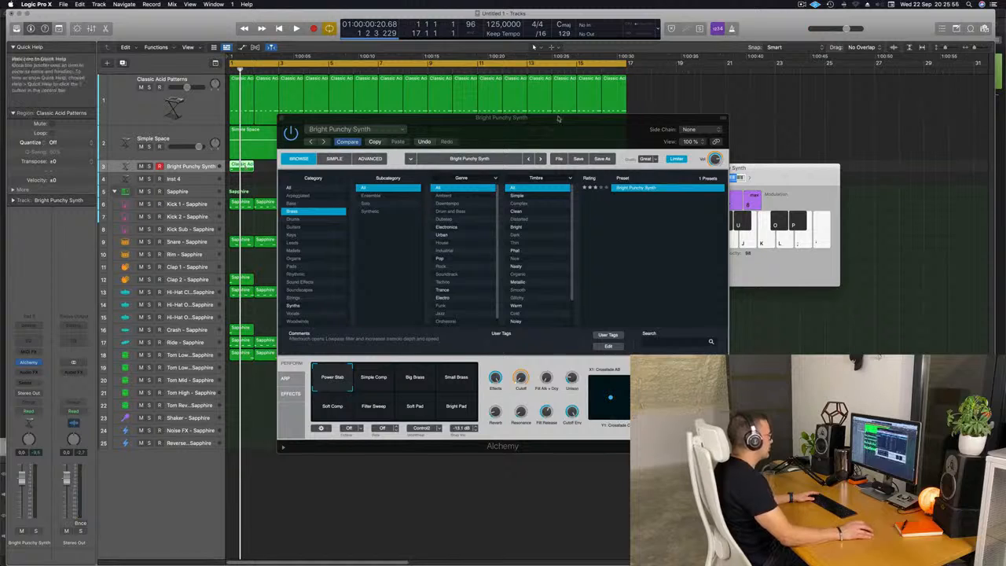
{"action": "left_click_drag", "start_coordinate": [535, 128], "coordinate": [692, 96]}
{"action": "key", "text": "p"}
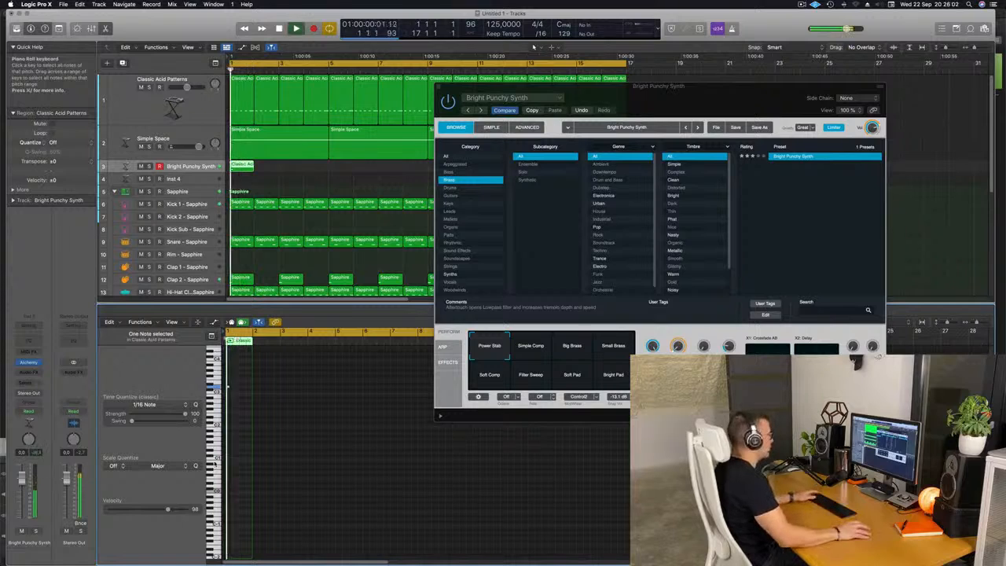
{"action": "left_click", "coordinate": [540, 351]}
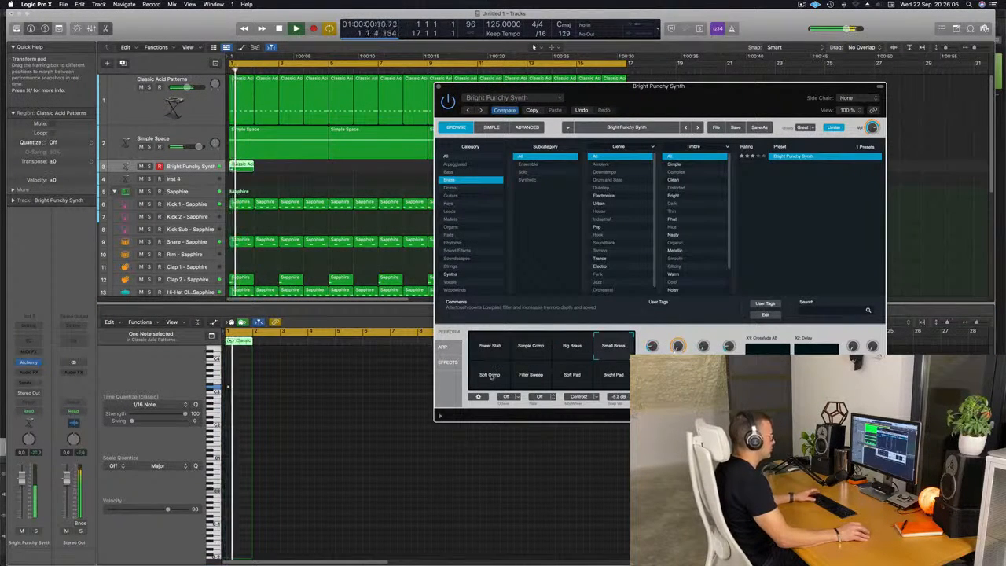
{"action": "left_click", "coordinate": [572, 376]}
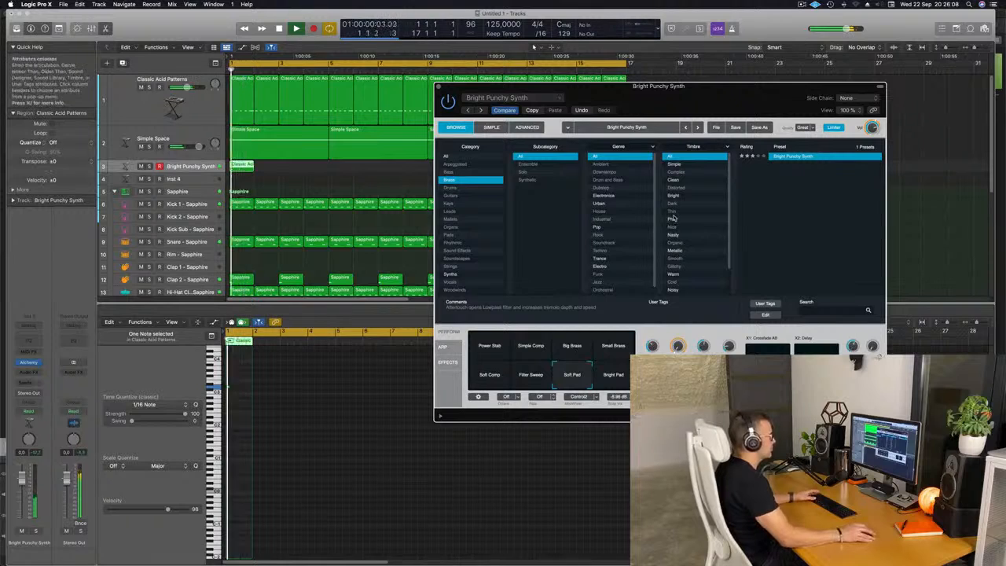
{"action": "left_click_drag", "start_coordinate": [738, 98], "coordinate": [742, 70]}
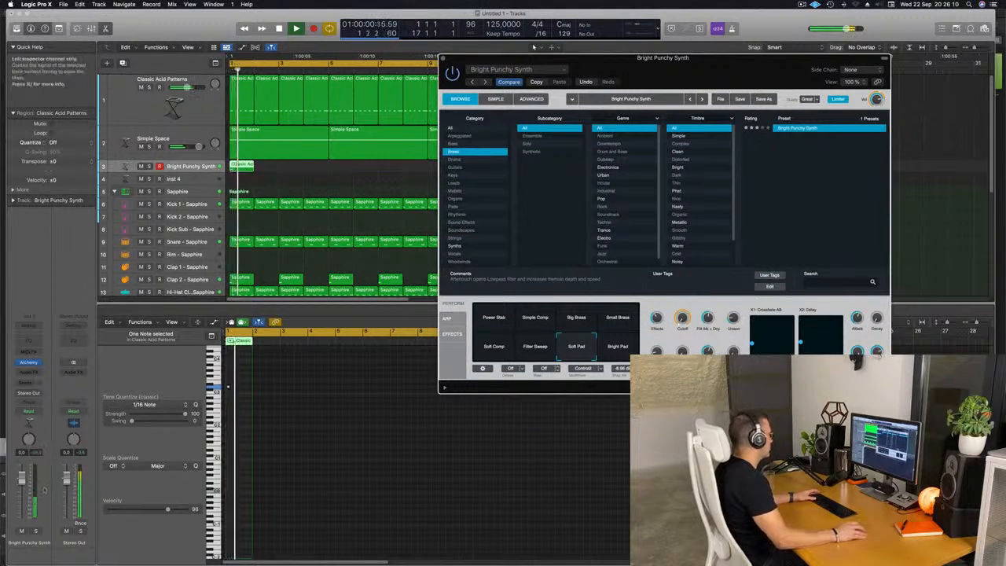
{"action": "key", "text": "space"}
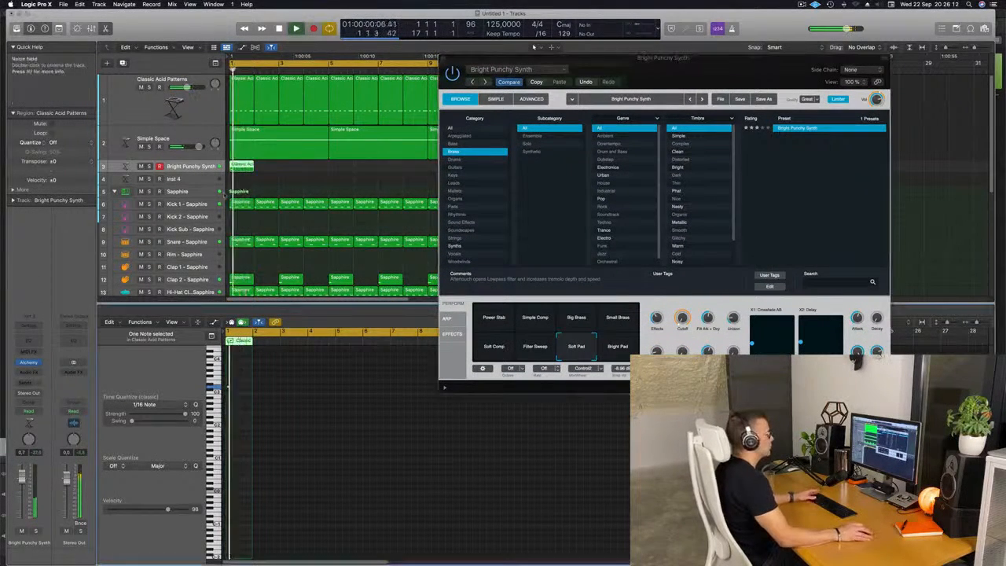
{"action": "left_click_drag", "start_coordinate": [768, 67], "coordinate": [733, 73]}
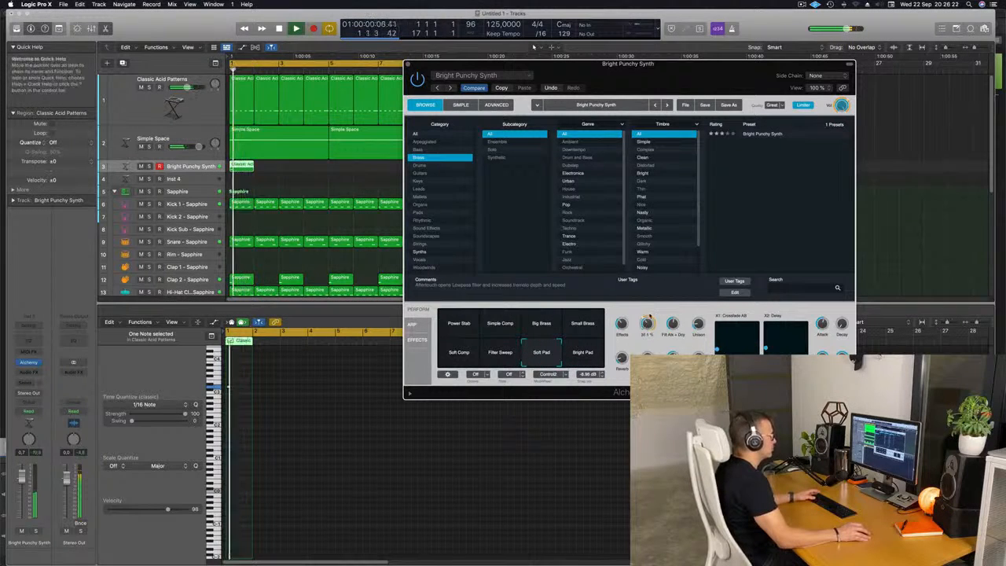
{"action": "left_click", "coordinate": [408, 66]}
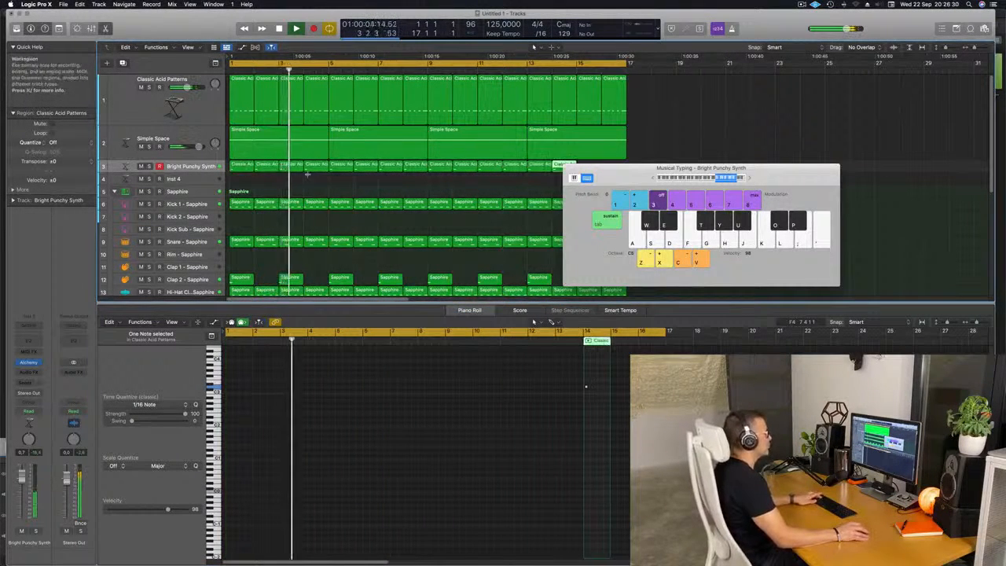
Step: Move aside and then close the Musical Typing window
{"action": "left_click_drag", "start_coordinate": [635, 178], "coordinate": [806, 163]}
{"action": "scroll", "coordinate": [429, 193], "scroll_direction": "down", "scroll_amount": 3}
{"action": "scroll", "coordinate": [427, 192], "scroll_direction": "down", "scroll_amount": 3}
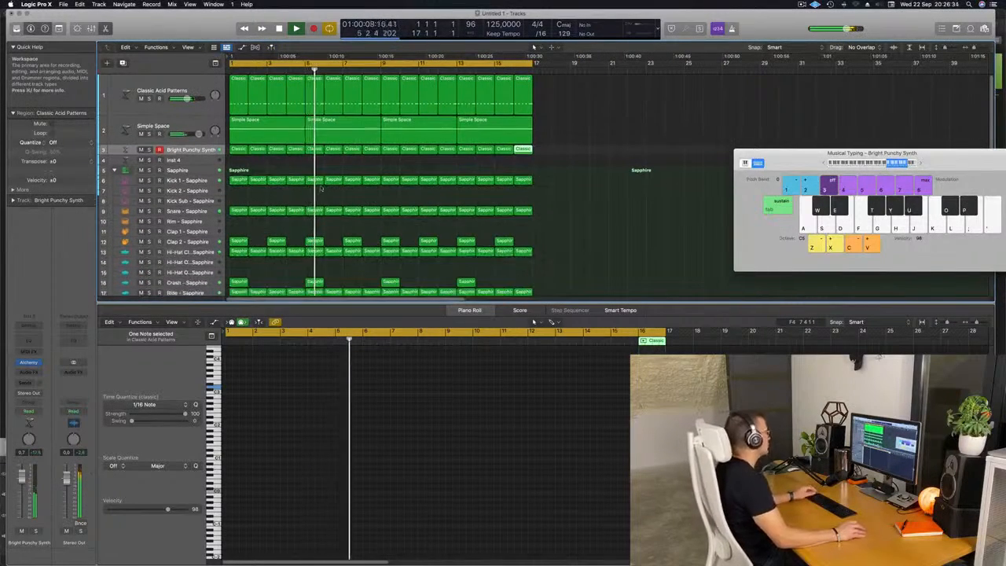
{"action": "left_click", "coordinate": [192, 150]}
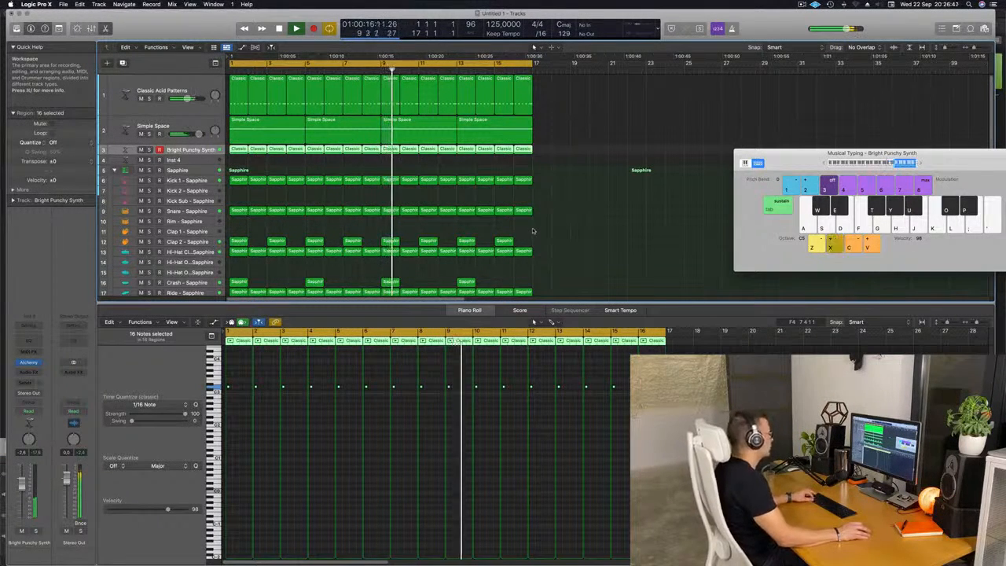
{"action": "left_click", "coordinate": [616, 217]}
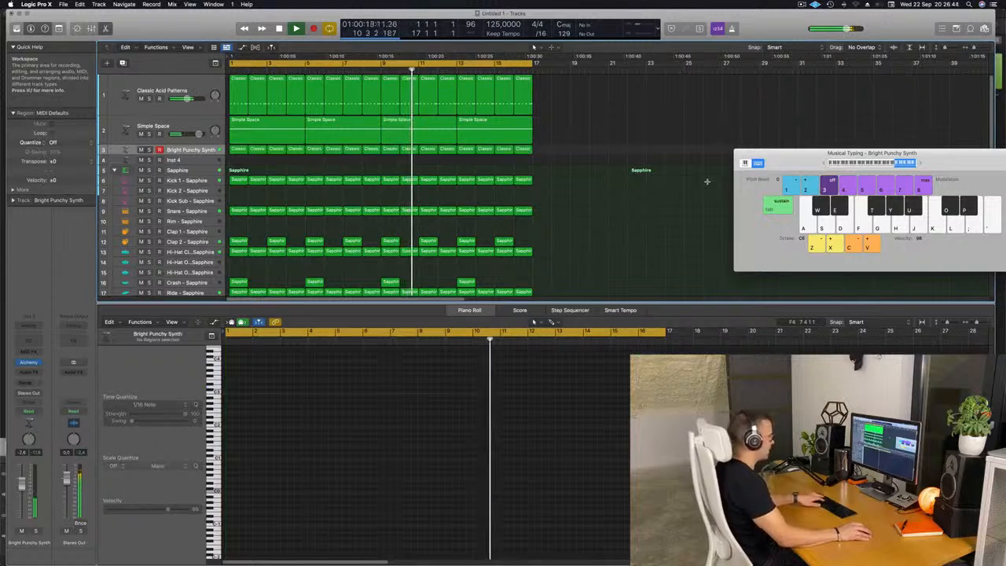
{"action": "left_click_drag", "start_coordinate": [784, 161], "coordinate": [623, 164]}
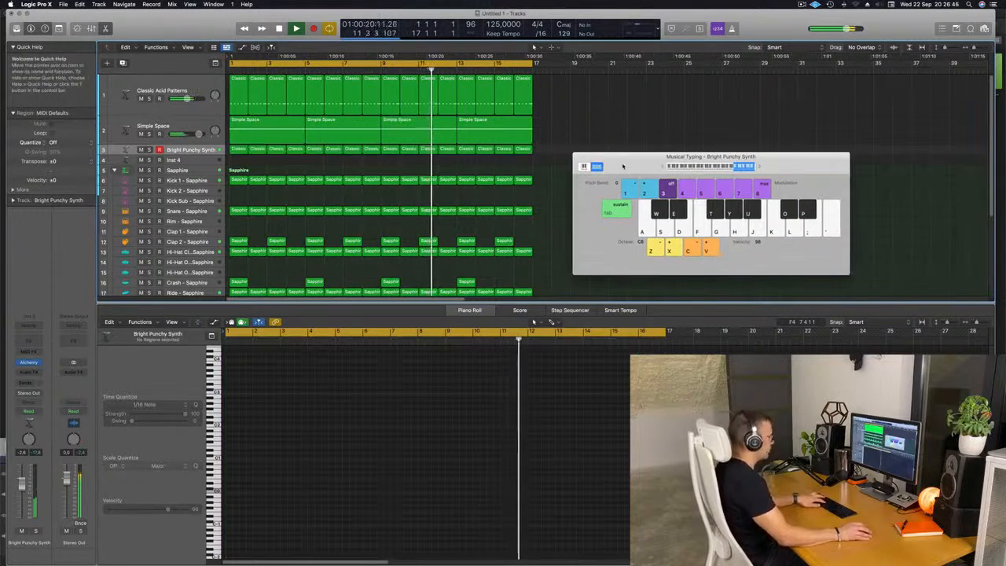
{"action": "key", "text": "super+k"}
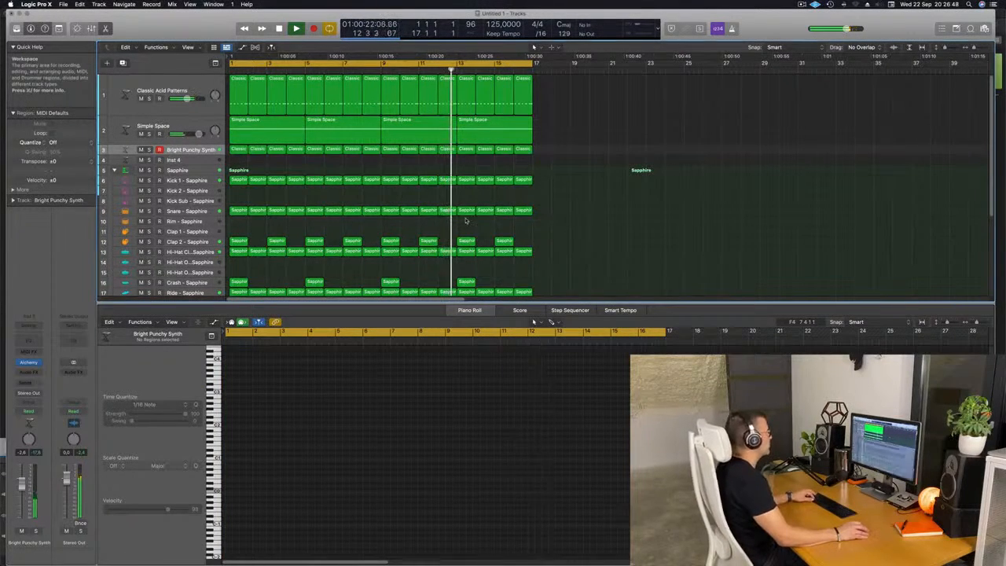
Step: Select all regions in the project and name them by their tracks
{"action": "key", "text": "x"}
{"action": "key", "text": "x"}
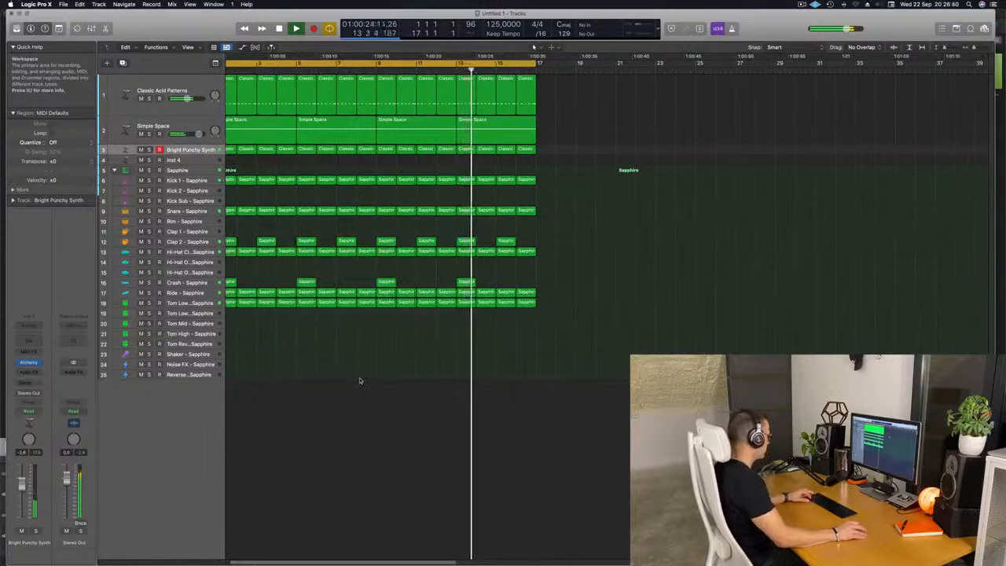
{"action": "key", "text": "super+Right"}
{"action": "key", "text": "super+a"}
{"action": "right_click", "coordinate": [401, 242]}
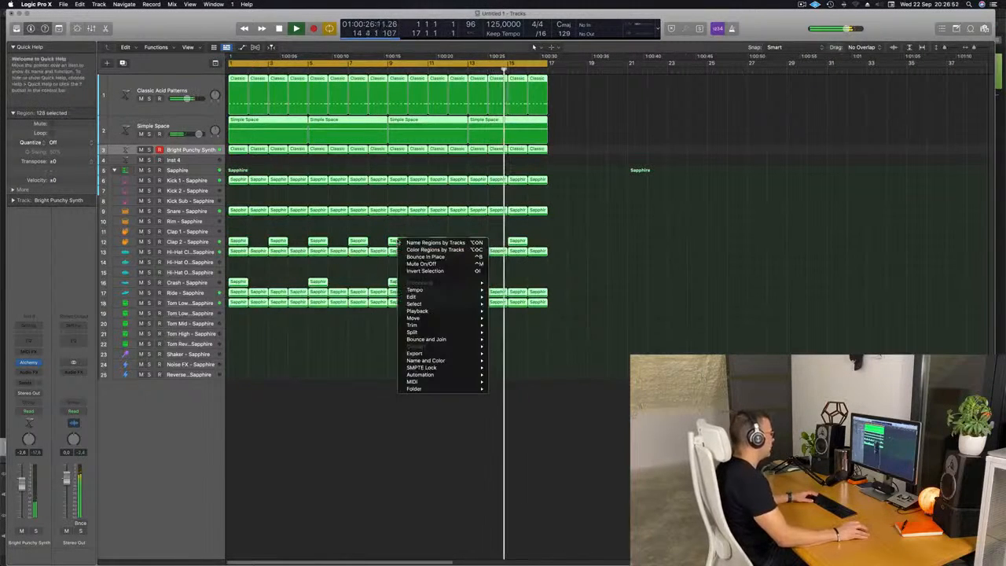
{"action": "left_click", "coordinate": [403, 243]}
Step: Color all selected regions by their tracks, then deselect them
{"action": "right_click", "coordinate": [402, 243]}
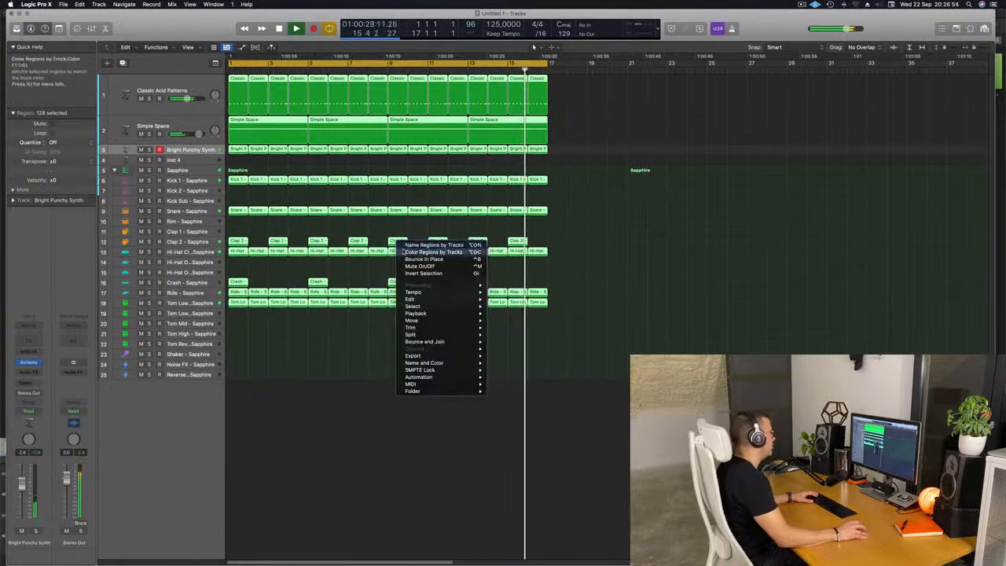
{"action": "left_click", "coordinate": [405, 250]}
{"action": "left_click", "coordinate": [352, 273]}
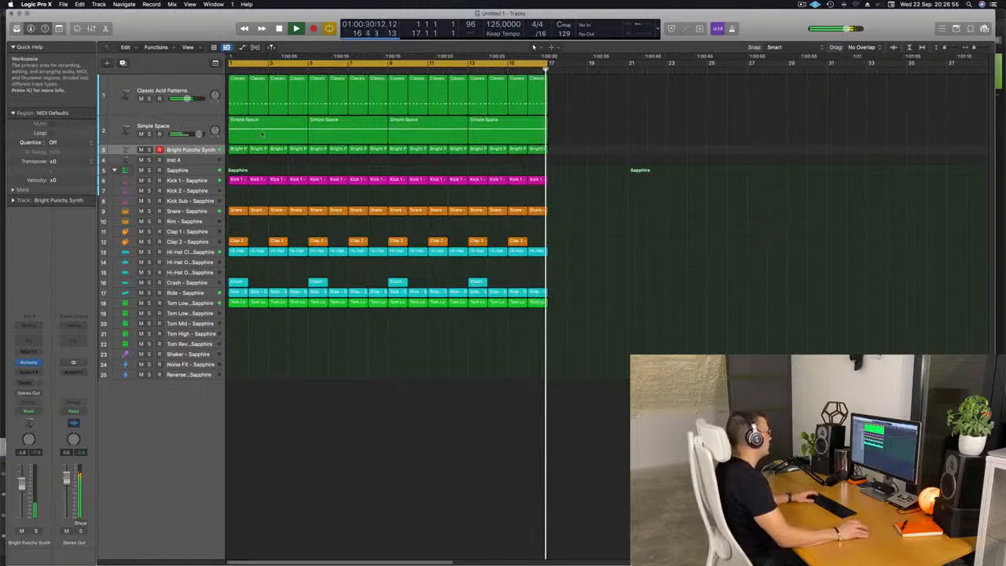
Step: Copy the first Kick 1 region onto the Shaker track
{"action": "key", "text": "super+Right"}
{"action": "scroll", "coordinate": [324, 374], "scroll_direction": "left", "scroll_amount": 1}
{"action": "left_click_drag", "start_coordinate": [240, 180], "coordinate": [238, 349]}
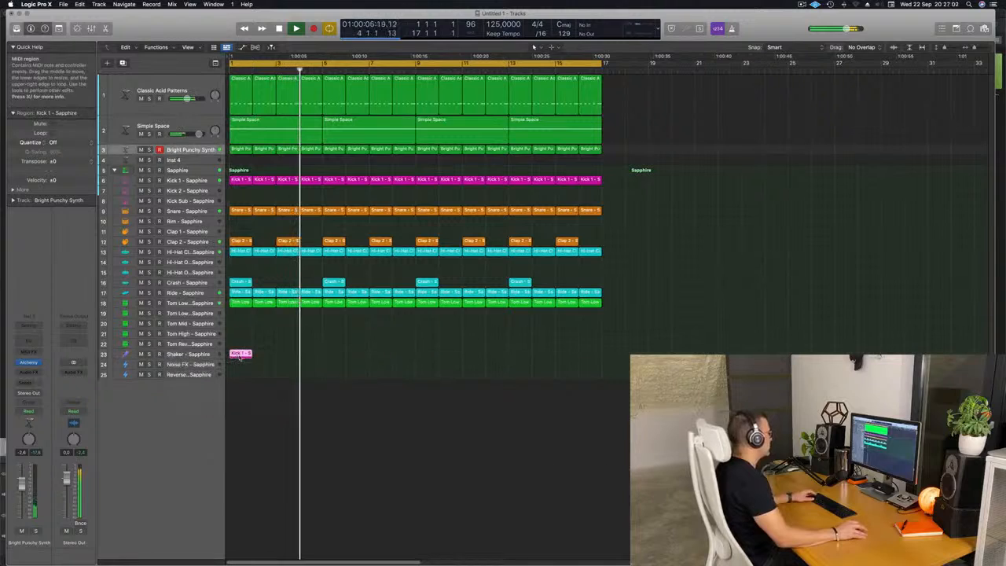
Step: Open the copied region in the Piano Roll and transpose all its notes up three octaves
{"action": "double_click", "coordinate": [239, 346]}
{"action": "key", "text": "space"}
{"action": "key", "text": "space"}
{"action": "scroll", "coordinate": [253, 491], "scroll_direction": "right", "scroll_amount": 5}
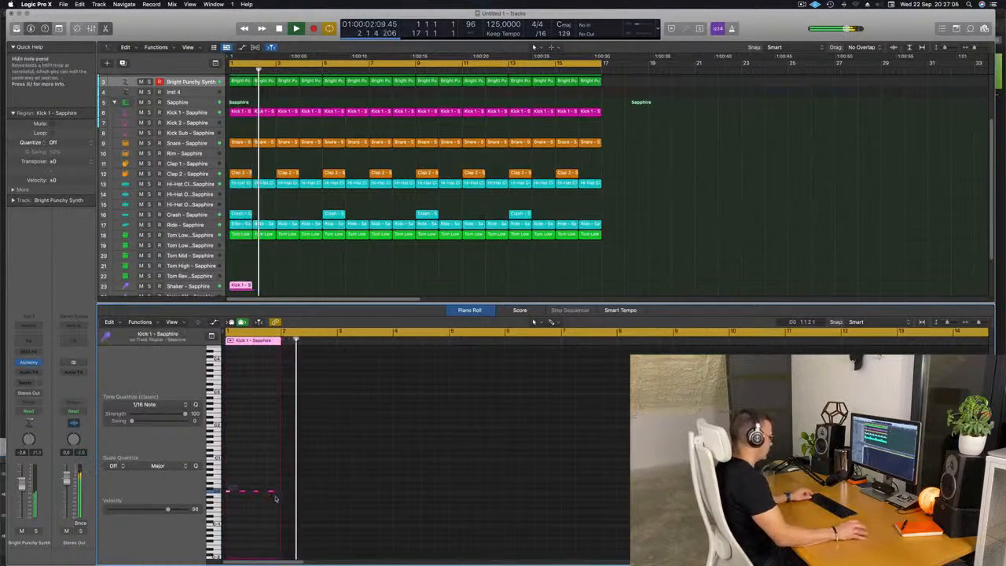
{"action": "key", "text": "super+a"}
{"action": "key", "text": "alt+shift+Up"}
{"action": "key", "text": "alt+shift+Up"}
{"action": "key", "text": "alt+shift+Up"}
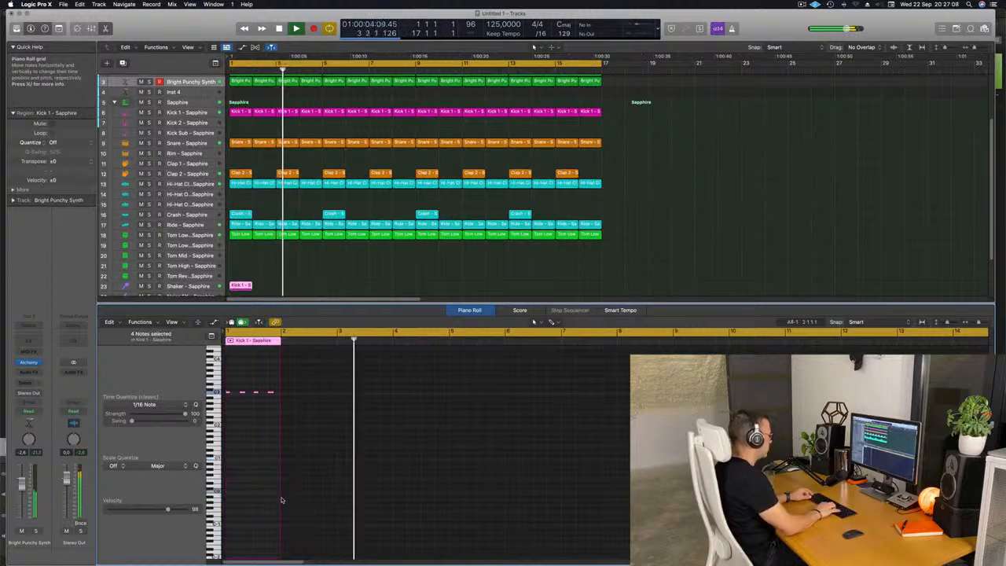
Step: Adjust the pitch and length of the copied region's notes while auditioning playback
{"action": "key", "text": "space"}
{"action": "key", "text": "space"}
{"action": "scroll", "coordinate": [238, 441], "scroll_direction": "up", "scroll_amount": 5}
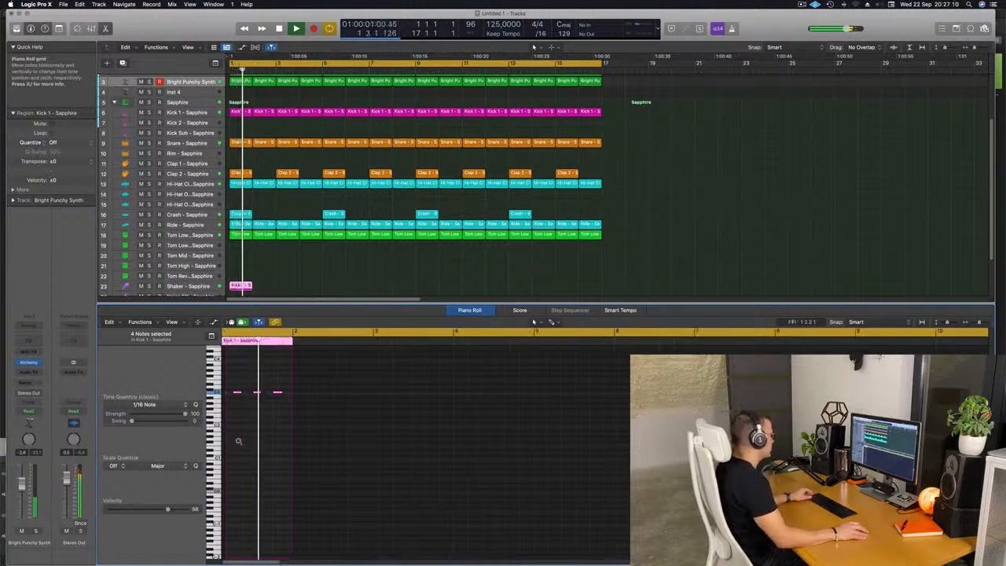
{"action": "scroll", "coordinate": [268, 440], "scroll_direction": "left", "scroll_amount": 2}
{"action": "key", "text": "space"}
{"action": "left_click_drag", "start_coordinate": [234, 391], "coordinate": [235, 395]}
{"action": "key", "text": "space"}
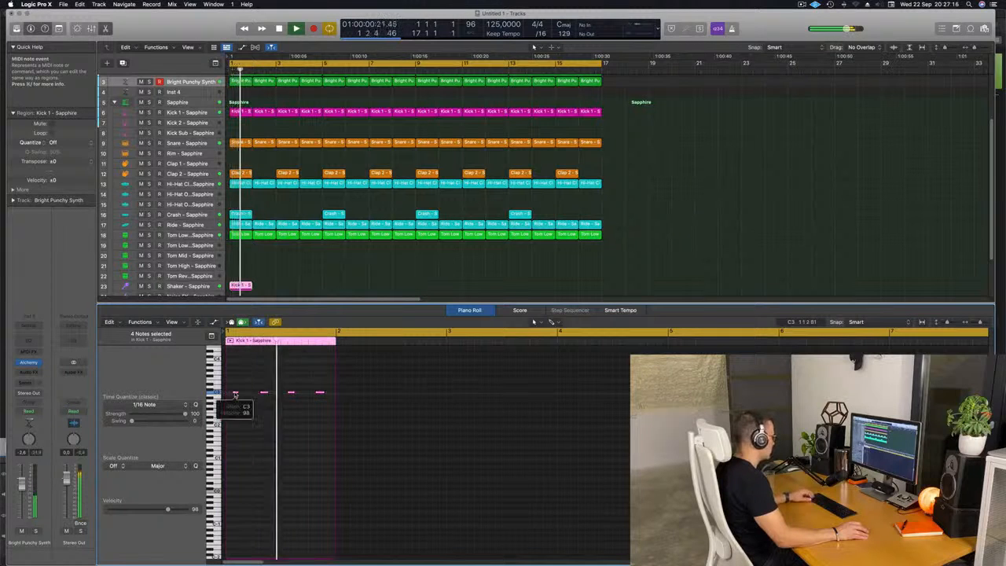
{"action": "left_click", "coordinate": [225, 397]}
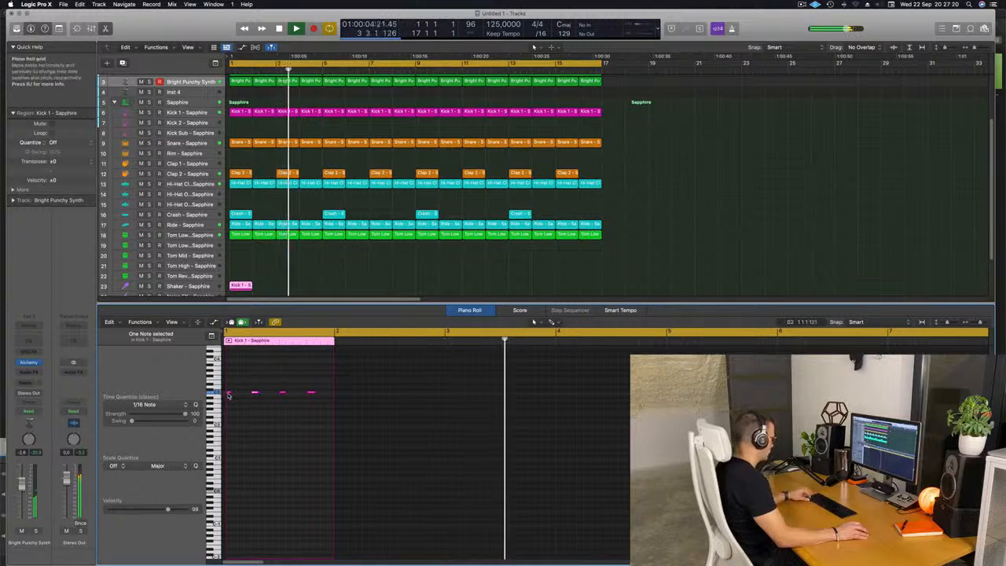
{"action": "left_click_drag", "start_coordinate": [226, 387], "coordinate": [322, 404]}
{"action": "key", "text": "Return"}
{"action": "left_click_drag", "start_coordinate": [227, 395], "coordinate": [245, 391]}
{"action": "key", "text": "Return"}
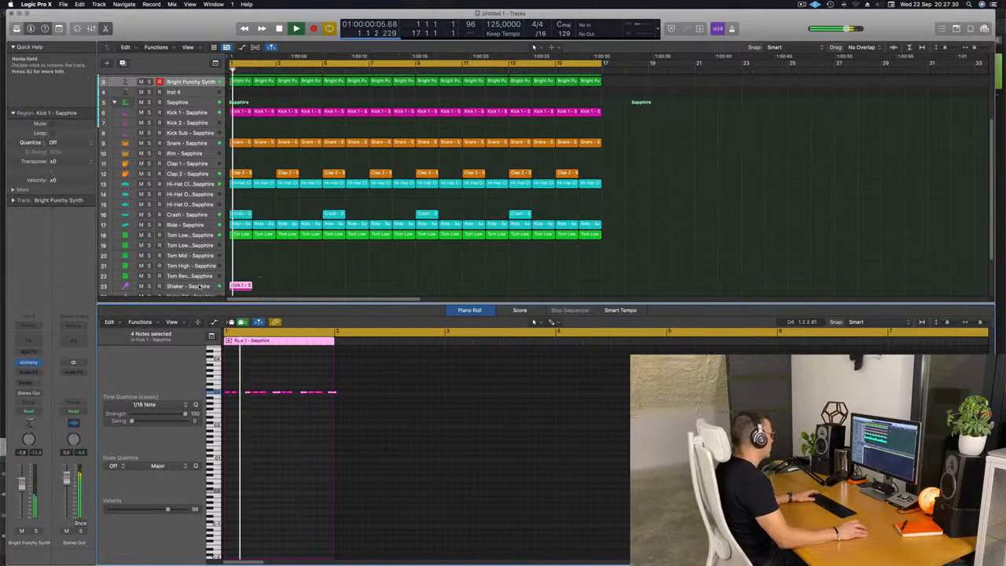
Step: Select the Shaker track and lower its volume fader slightly while auditioning the pattern
{"action": "left_click", "coordinate": [202, 287]}
{"action": "key", "text": "Return"}
{"action": "left_click", "coordinate": [266, 428]}
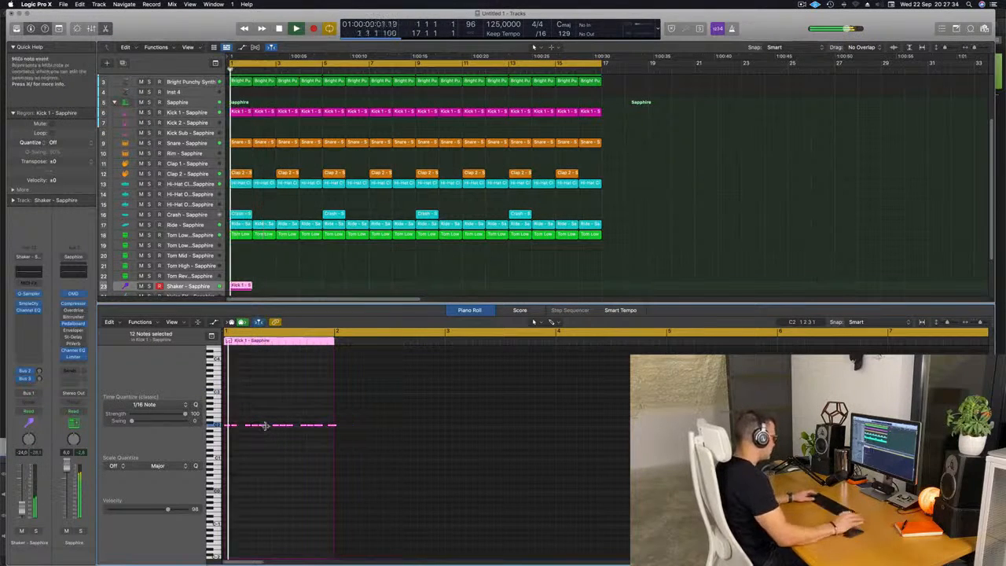
{"action": "key", "text": "space"}
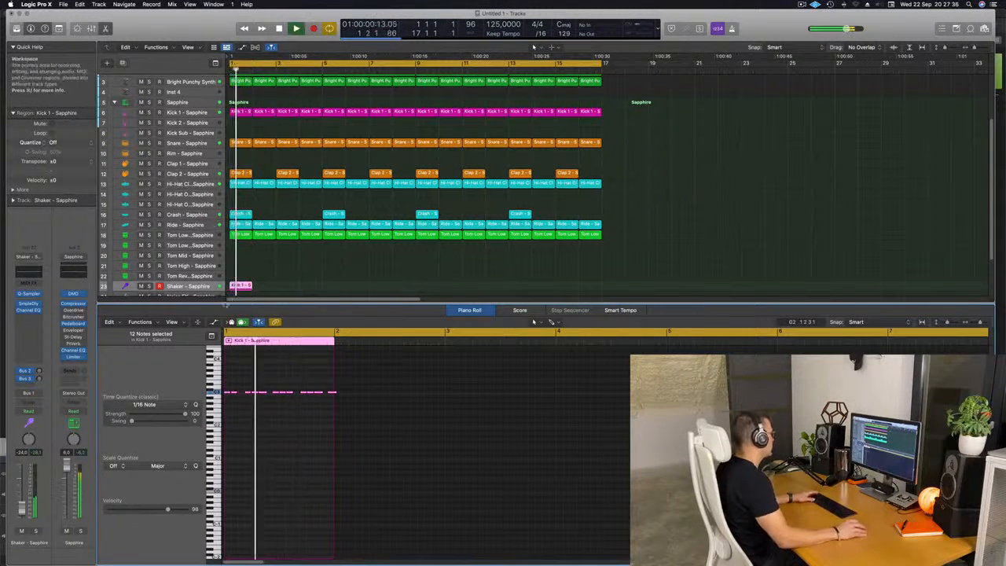
{"action": "key", "text": "space"}
{"action": "key", "text": "space"}
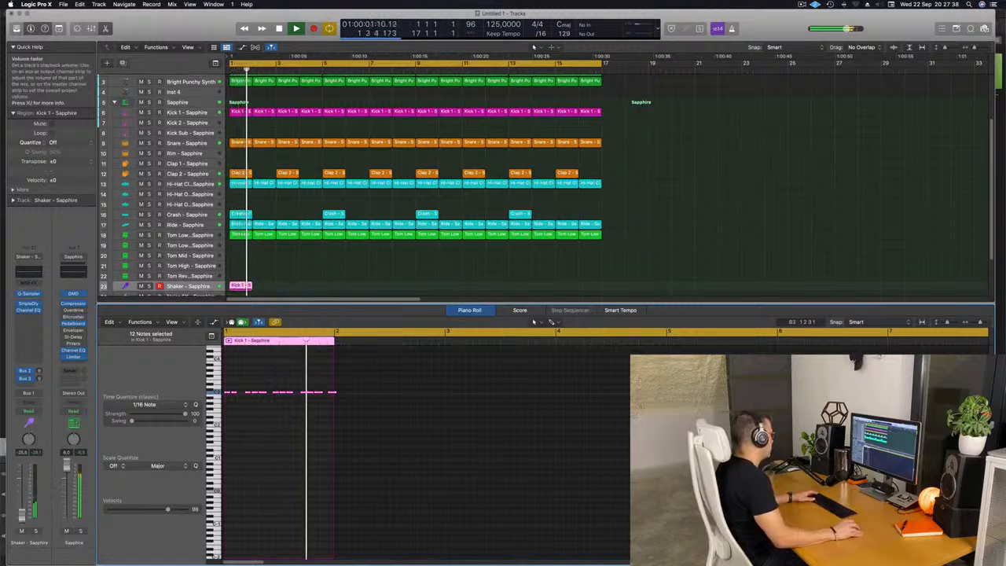
{"action": "left_click_drag", "start_coordinate": [22, 513], "coordinate": [22, 511]}
Step: Repeat the copied region along the Shaker track to match the length of the other drum tracks
{"action": "left_click", "coordinate": [235, 286]}
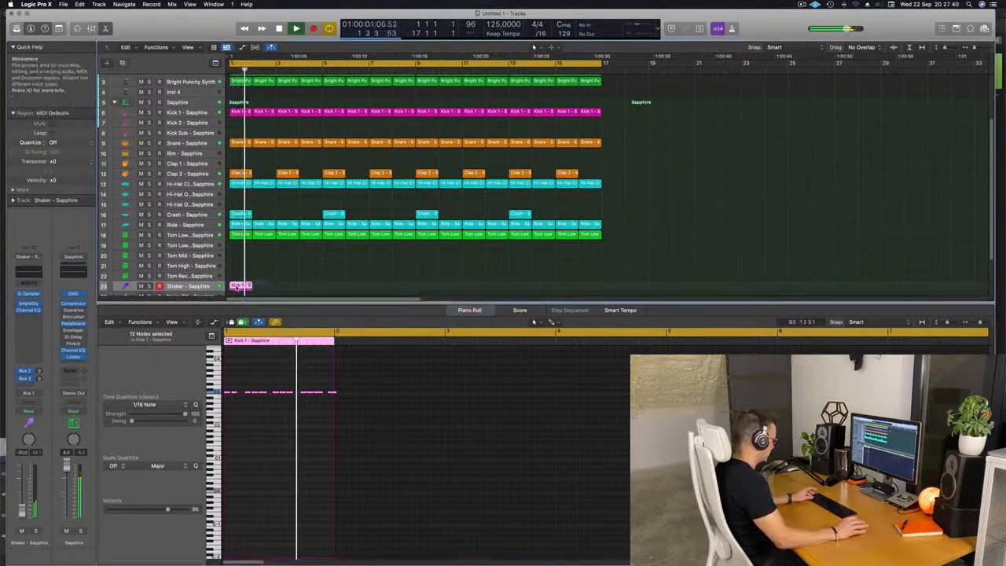
{"action": "key", "text": "super+r"}
{"action": "key", "text": "super+r"}
{"action": "key", "text": "super+r"}
{"action": "key", "text": "super+r"}
{"action": "key", "text": "super+r"}
{"action": "key", "text": "super+r"}
{"action": "key", "text": "super+r"}
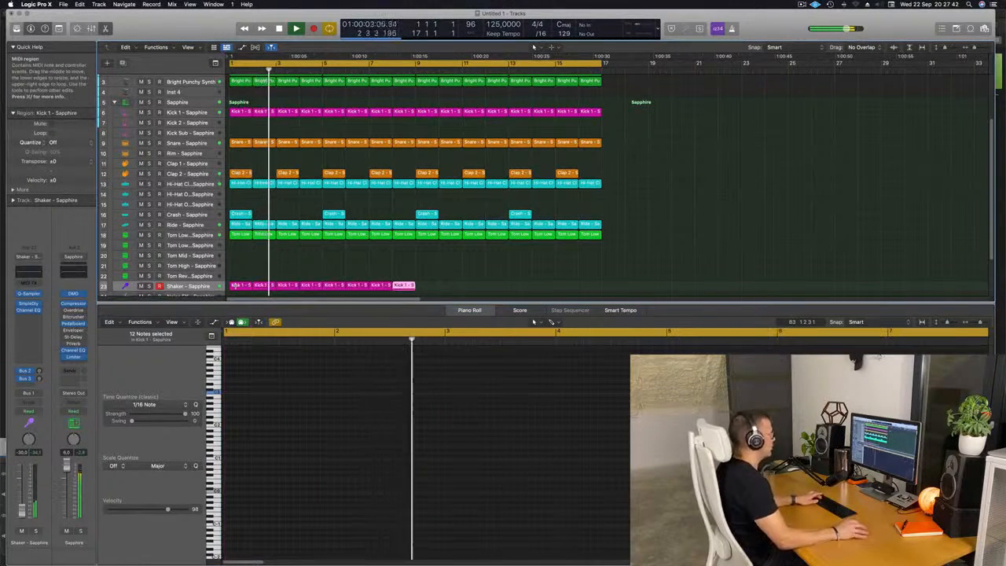
{"action": "key", "text": "super+r"}
{"action": "key", "text": "super+r"}
{"action": "key", "text": "super+r"}
{"action": "key", "text": "super+r"}
{"action": "key", "text": "super+r"}
{"action": "key", "text": "super+r"}
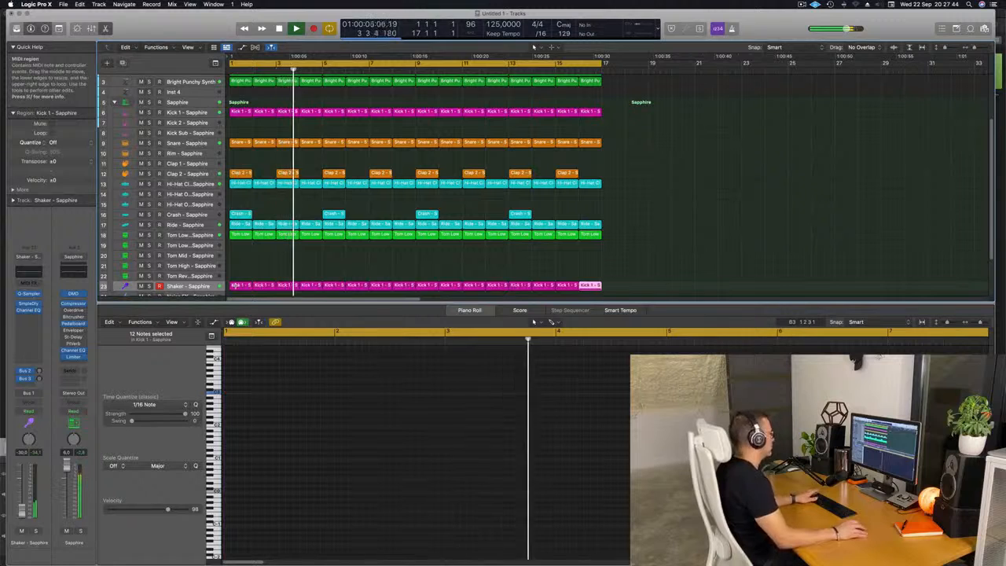
Step: Copy the first Tom Low region onto the Tom Mid track
{"action": "left_click", "coordinate": [241, 235]}
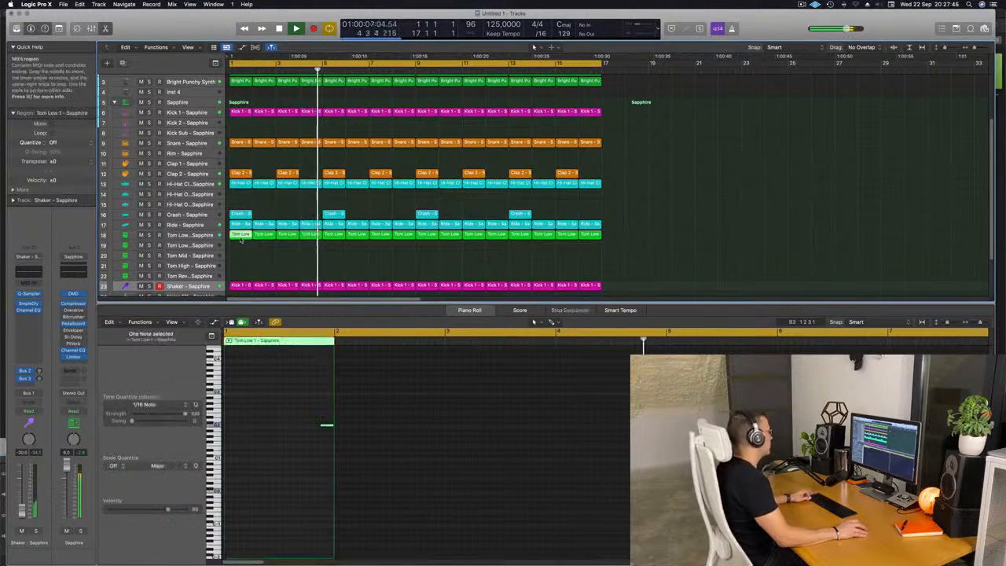
{"action": "left_click_drag", "start_coordinate": [241, 235], "coordinate": [241, 256]}
{"action": "key", "text": "Return"}
Step: Raise the copied tom note's pitch two steps and move it three grid steps earlier, auditioning the result
{"action": "left_click_drag", "start_coordinate": [304, 400], "coordinate": [377, 471]}
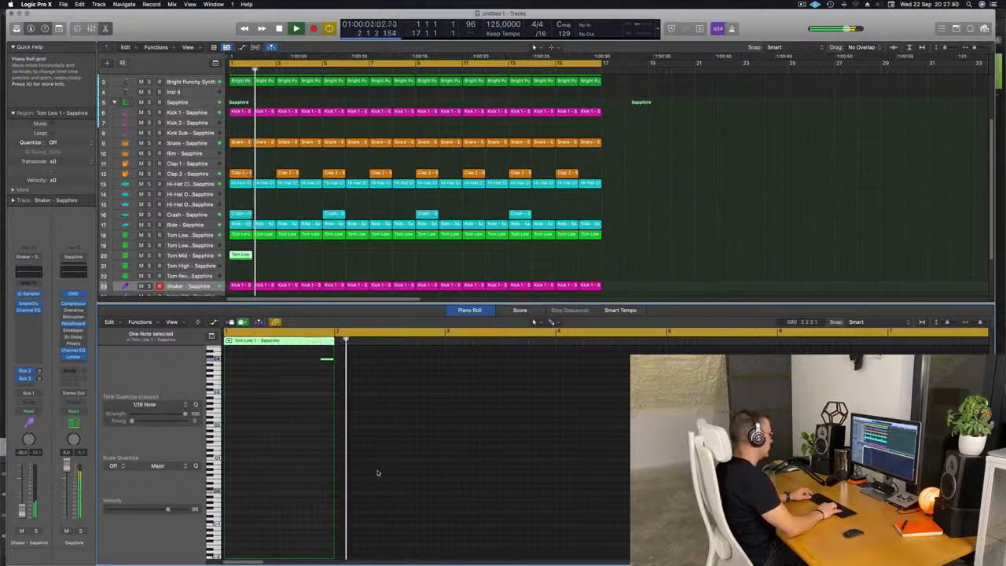
{"action": "key", "text": "alt+Up"}
{"action": "key", "text": "alt+Up"}
{"action": "key", "text": "alt+Left"}
{"action": "key", "text": "alt+Left"}
{"action": "key", "text": "alt+Left"}
{"action": "key", "text": "alt+Left"}
{"action": "key", "text": "alt+Left"}
{"action": "key", "text": "alt+Left"}
{"action": "key", "text": "space"}
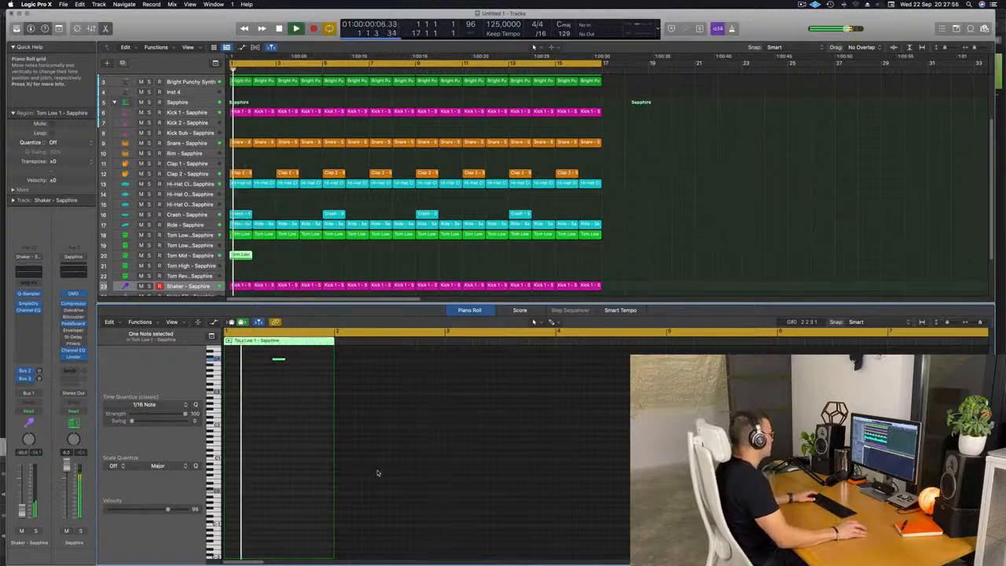
{"action": "left_click", "coordinate": [281, 359]}
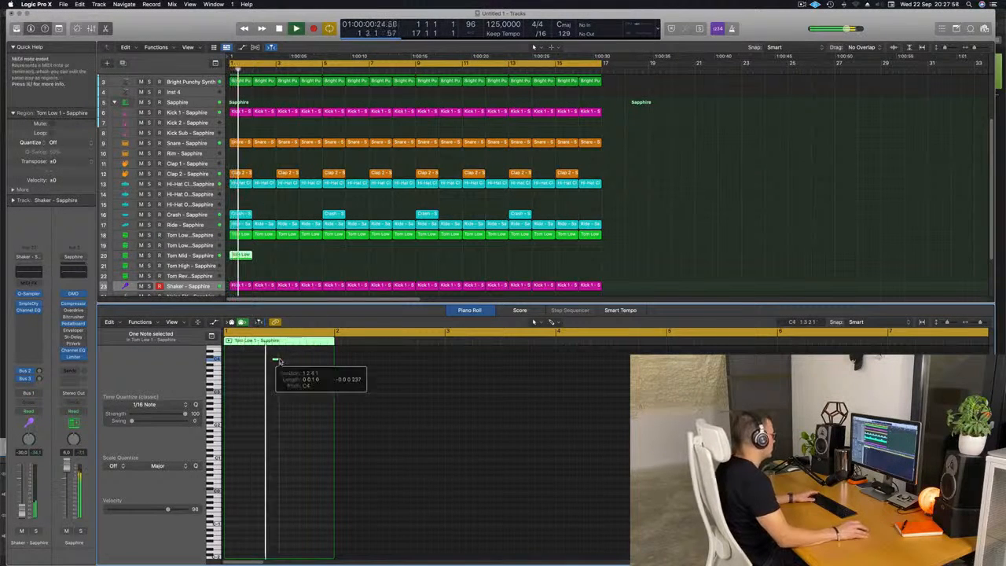
{"action": "key", "text": "space"}
{"action": "key", "text": "space"}
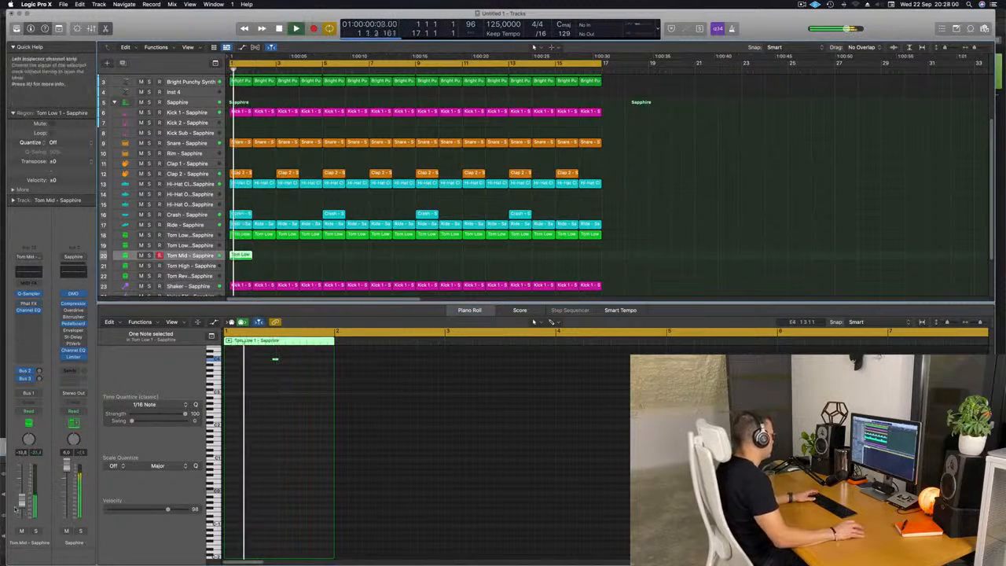
{"action": "key", "text": "space"}
Step: Repeat the Tom Mid region along its track to fill the arrangement
{"action": "key", "text": "super+r"}
{"action": "key", "text": "super+r"}
{"action": "key", "text": "super+r"}
{"action": "key", "text": "super+r"}
{"action": "key", "text": "super+r"}
{"action": "key", "text": "super+r"}
{"action": "key", "text": "super+r"}
{"action": "key", "text": "super+r"}
{"action": "key", "text": "super+r"}
{"action": "key", "text": "super+r"}
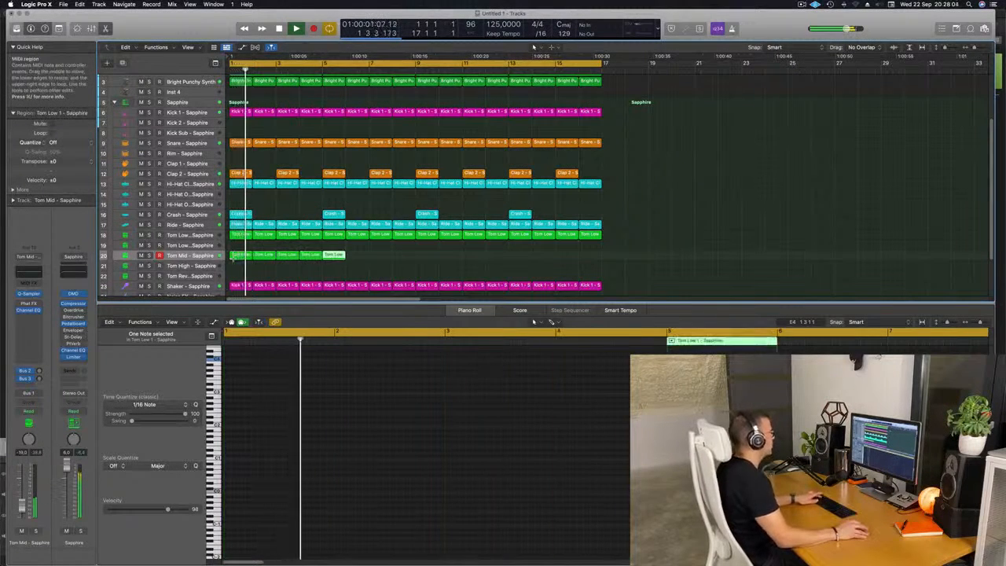
{"action": "key", "text": "super+r"}
{"action": "key", "text": "super+r"}
{"action": "key", "text": "super+r"}
{"action": "key", "text": "super+r"}
{"action": "key", "text": "super+r"}
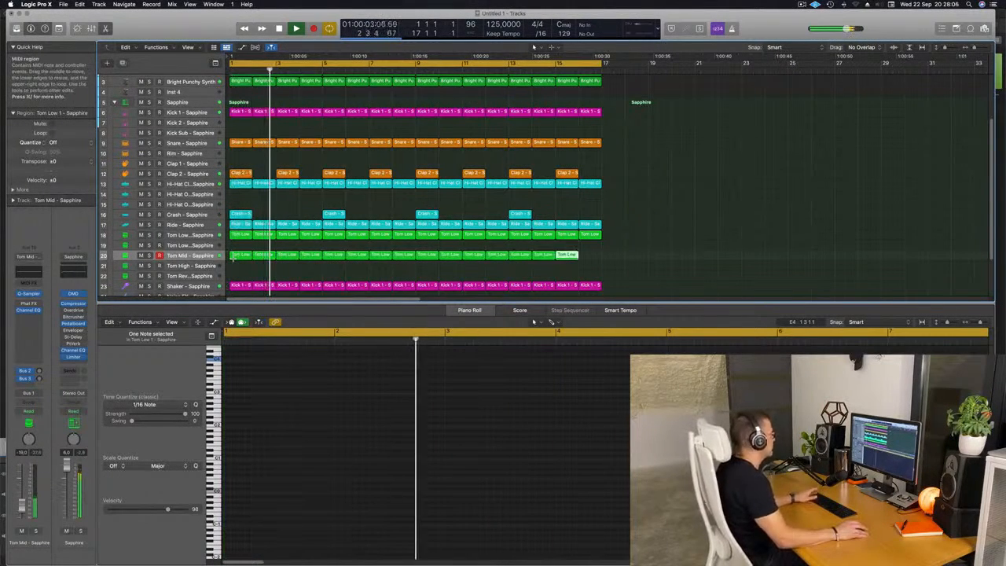
{"action": "left_click", "coordinate": [197, 256]}
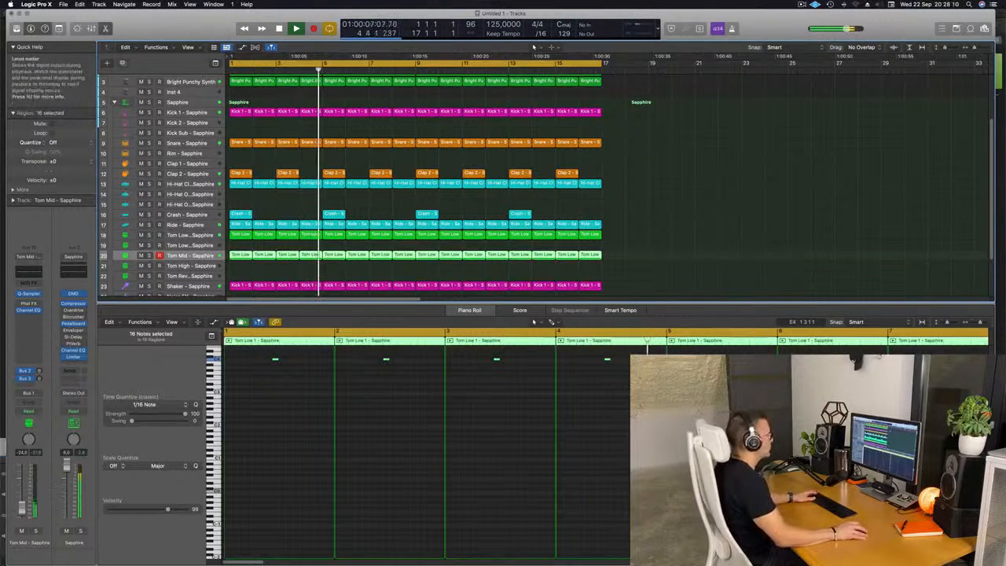
{"action": "left_click", "coordinate": [661, 183]}
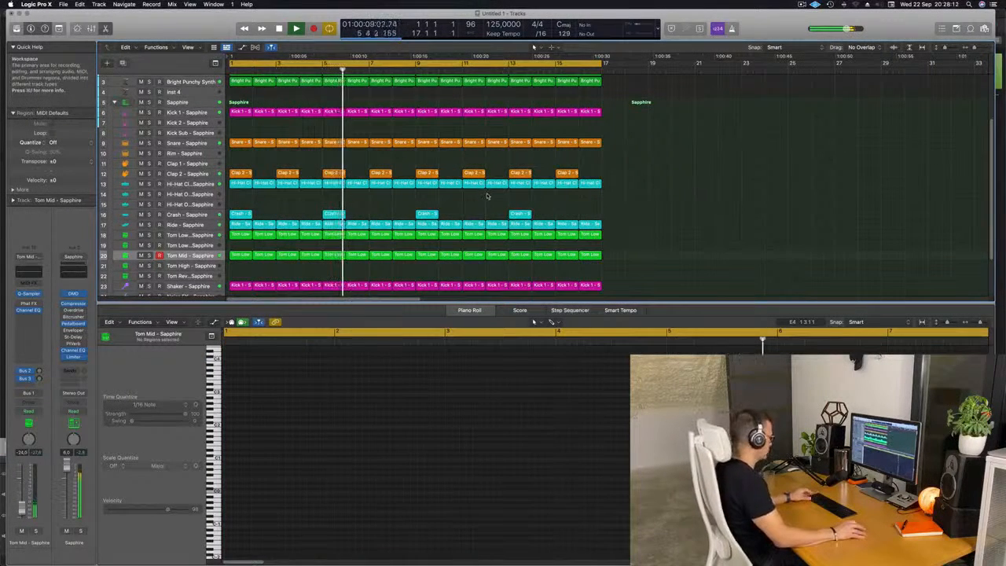
{"action": "scroll", "coordinate": [487, 196], "scroll_direction": "down", "scroll_amount": 2}
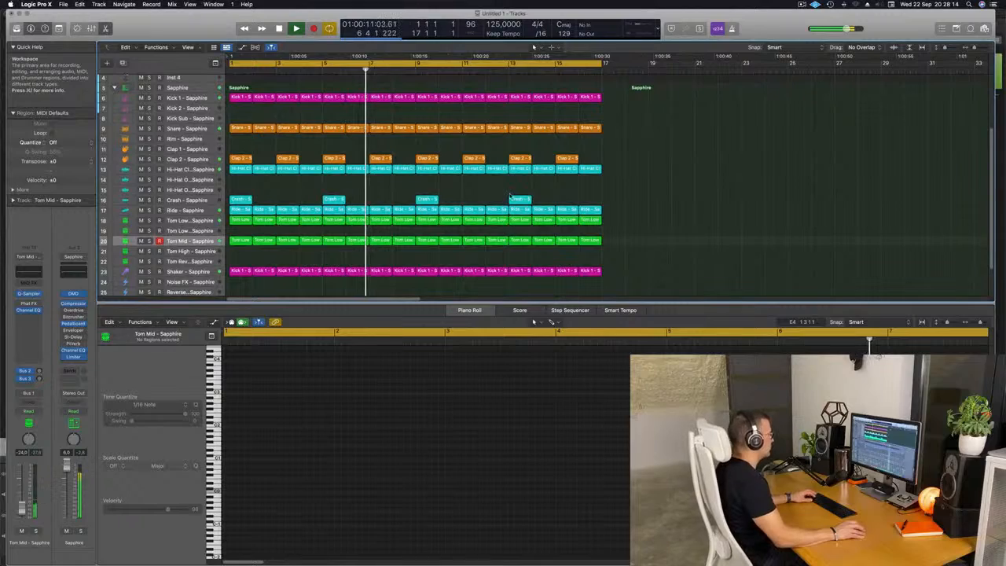
{"action": "key", "text": "x"}
{"action": "key", "text": "x"}
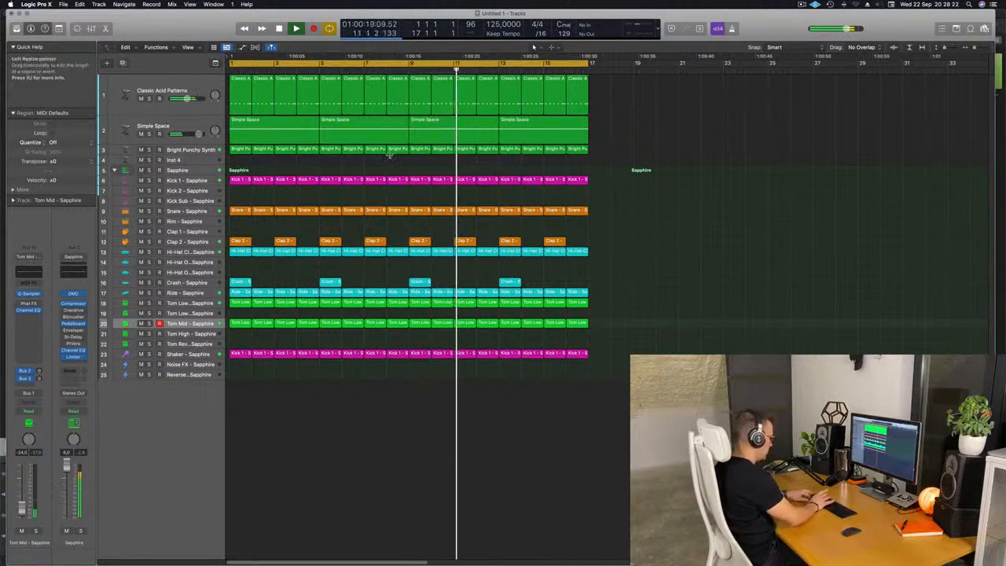
Step: Select all regions and repeat them to double the arrangement's length
{"action": "key", "text": "super+a"}
{"action": "key", "text": "super+r"}
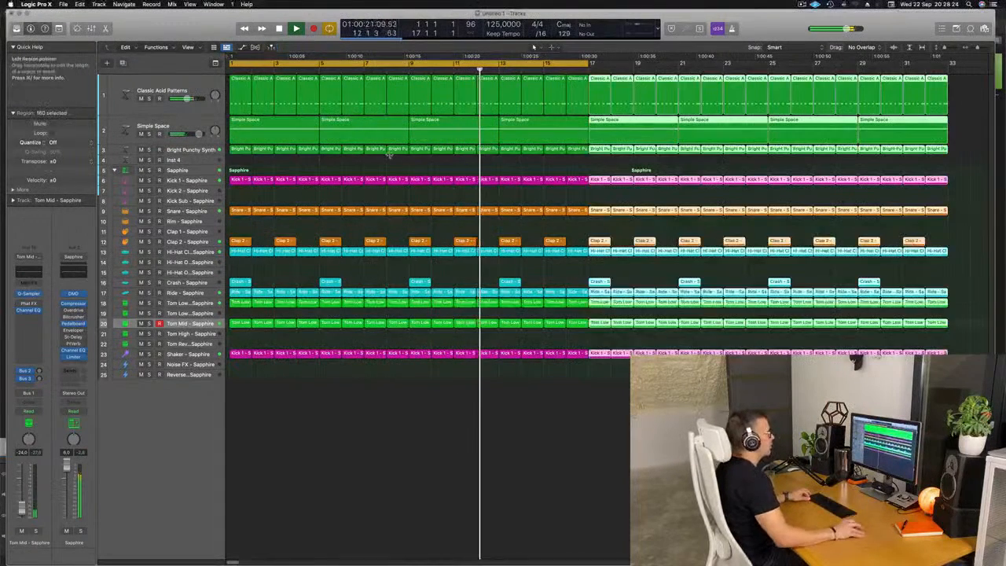
{"action": "scroll", "coordinate": [412, 164], "scroll_direction": "left", "scroll_amount": 5}
{"action": "scroll", "coordinate": [412, 163], "scroll_direction": "right", "scroll_amount": 1}
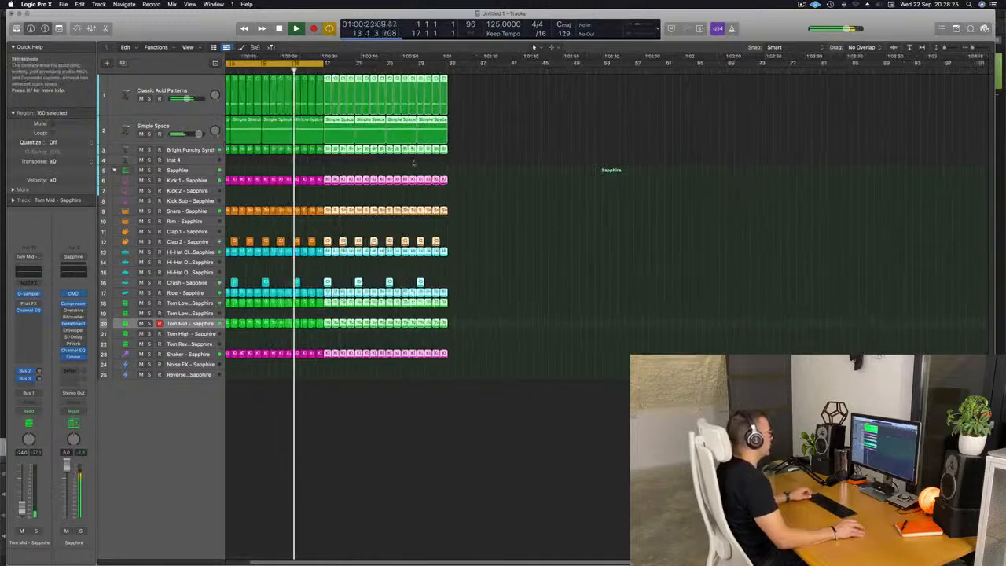
{"action": "scroll", "coordinate": [511, 171], "scroll_direction": "left", "scroll_amount": 3}
{"action": "left_click", "coordinate": [584, 141]}
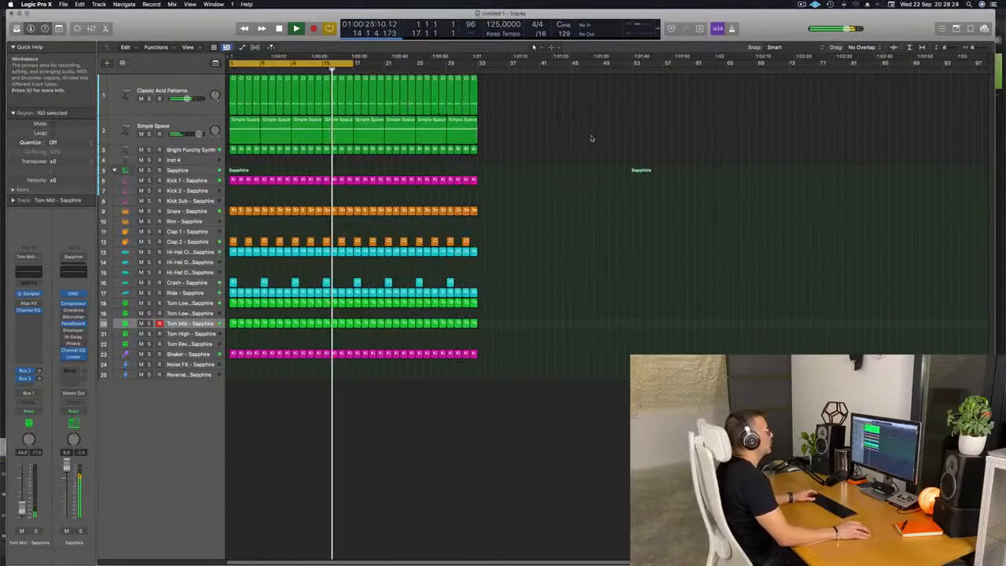
Step: Extend the cycle range to bar 33, then select all regions and repeat them once more
{"action": "left_click", "coordinate": [815, 4]}
{"action": "left_click", "coordinate": [585, 117]}
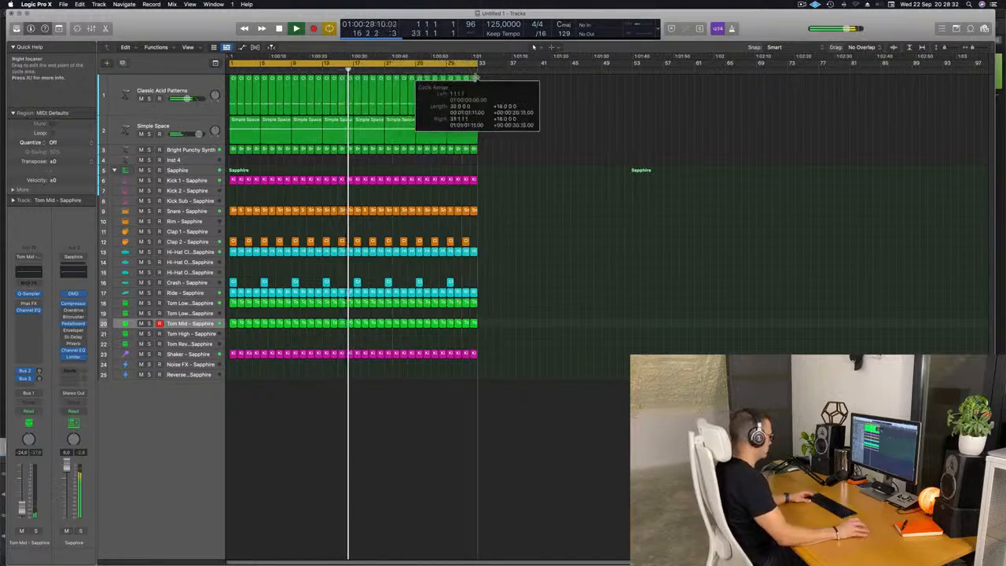
{"action": "key", "text": "super+a"}
{"action": "key", "text": "super+r"}
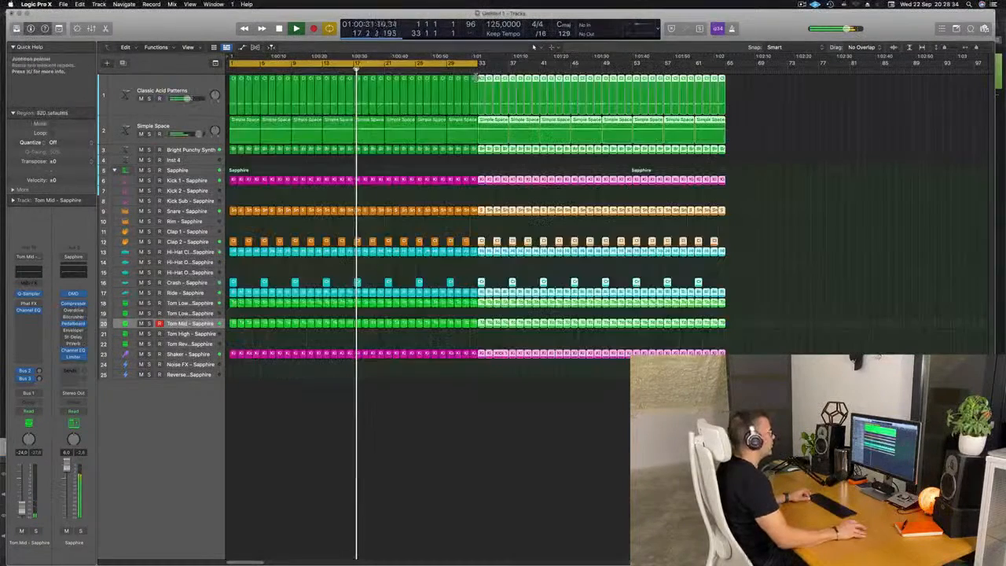
Step: Zoom out the arrangement and extend the cycle range to bar 65
{"action": "scroll", "coordinate": [493, 60], "scroll_direction": "left", "scroll_amount": 3}
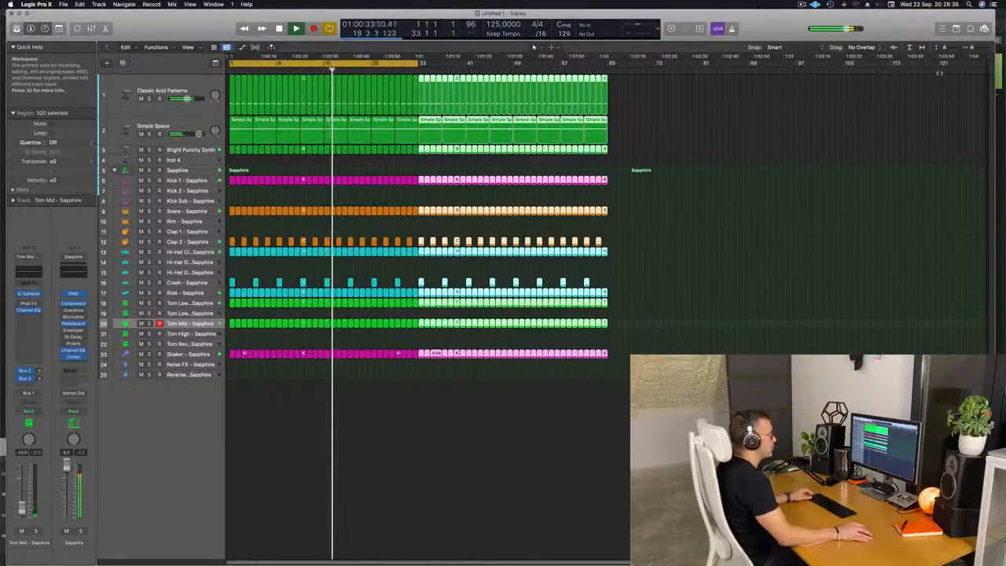
{"action": "left_click", "coordinate": [981, 59]}
{"action": "key", "text": "Return"}
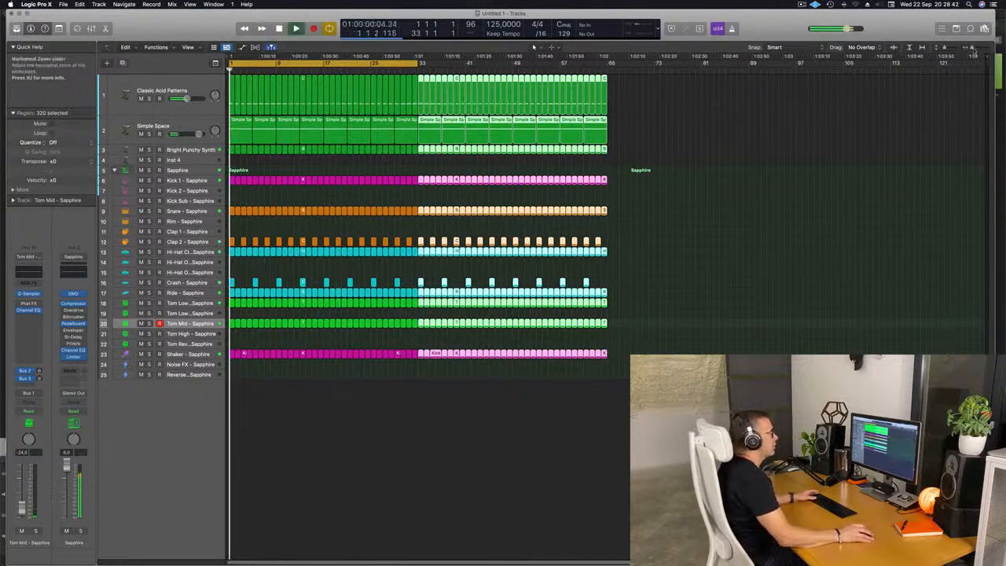
{"action": "mouse_move", "coordinate": [987, 56]}
{"action": "left_mouse_down"}
{"action": "mouse_move", "coordinate": [946, 79]}
{"action": "mouse_move", "coordinate": [616, 110]}
{"action": "left_mouse_up"}
{"action": "left_click_drag", "start_coordinate": [419, 63], "coordinate": [608, 67]}
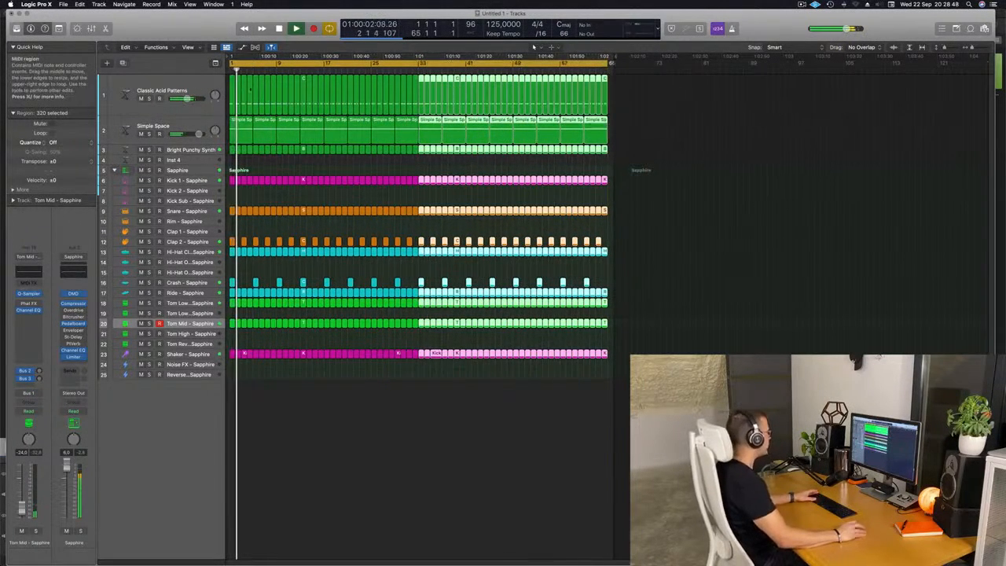
Step: Duplicate the Classic Acid Patterns track, copy its first region onto the new track and open it in the Piano Roll
{"action": "left_click", "coordinate": [191, 89]}
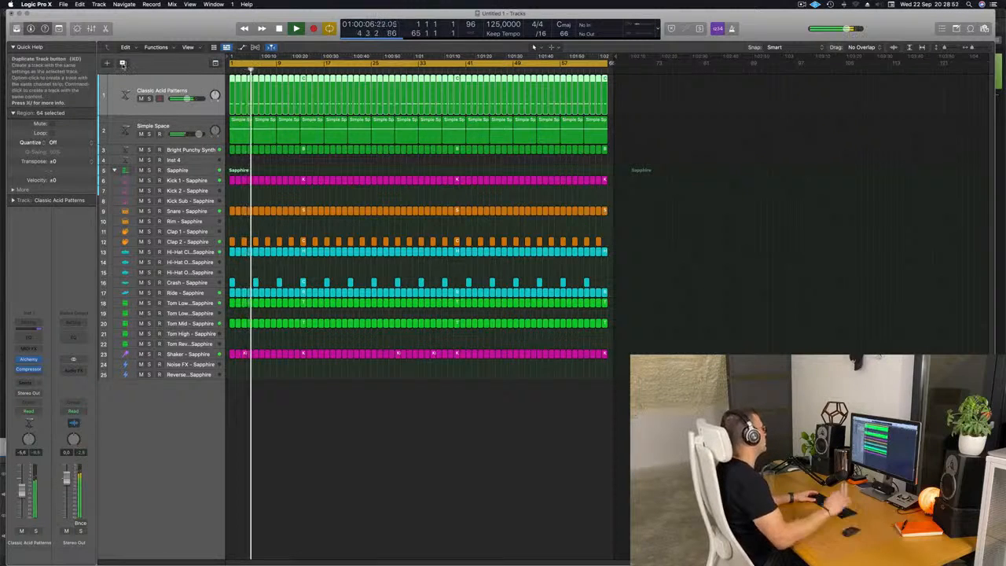
{"action": "key", "text": "super+d"}
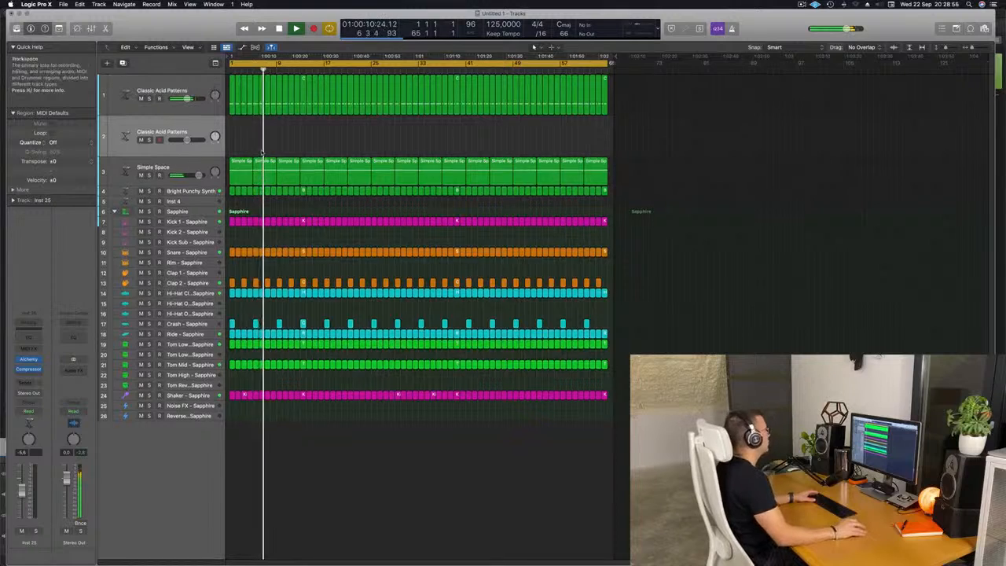
{"action": "left_click_drag", "start_coordinate": [233, 108], "coordinate": [231, 132]}
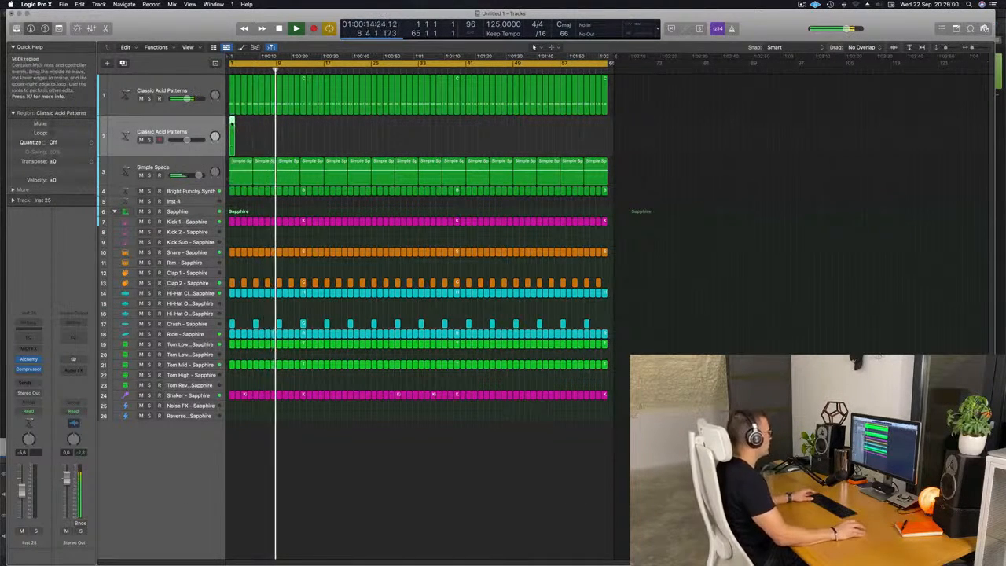
{"action": "double_click", "coordinate": [231, 122]}
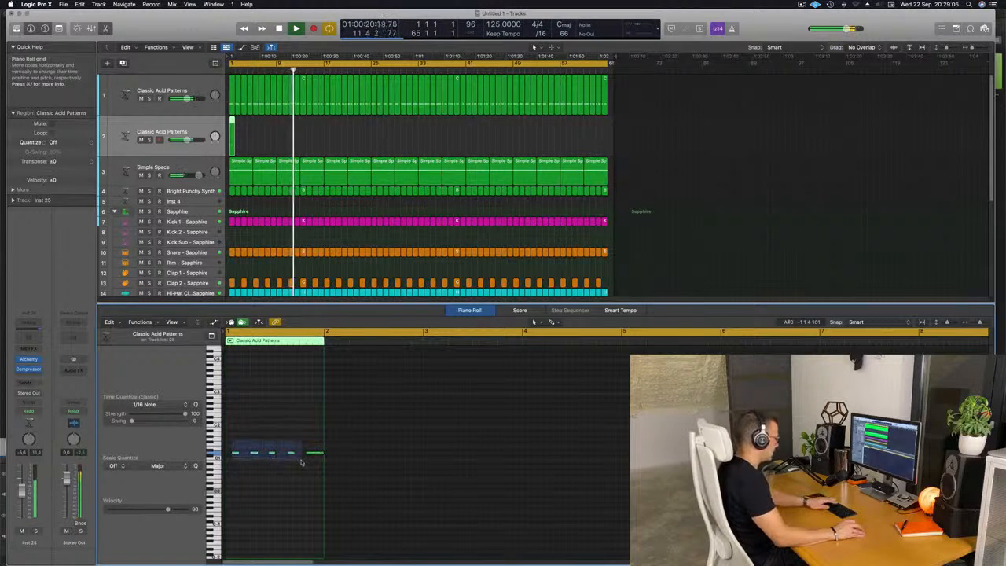
Step: Reduce the copied region to a single note, move that note slightly later and audition the pattern
{"action": "left_click_drag", "start_coordinate": [297, 456], "coordinate": [283, 456]}
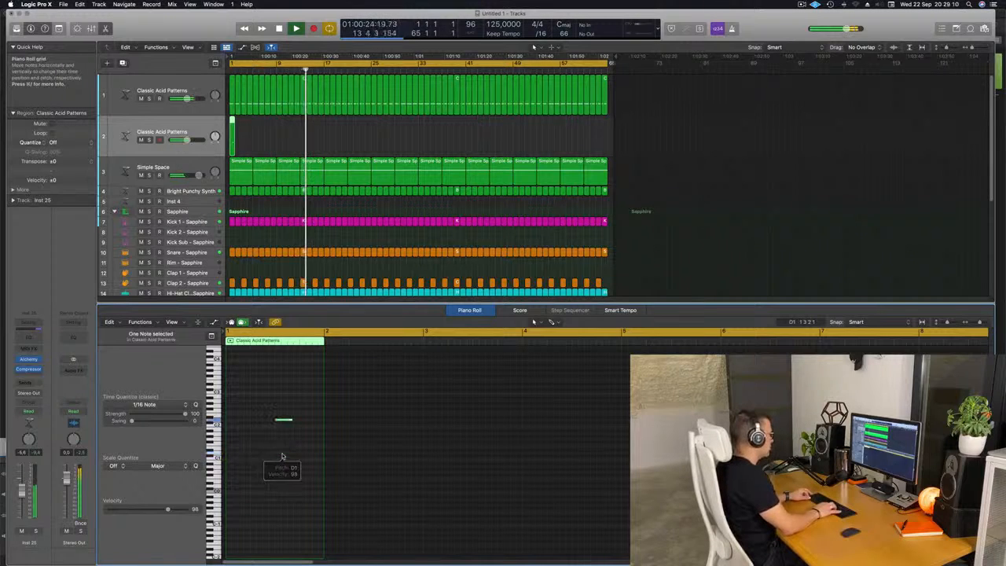
{"action": "key", "text": "space"}
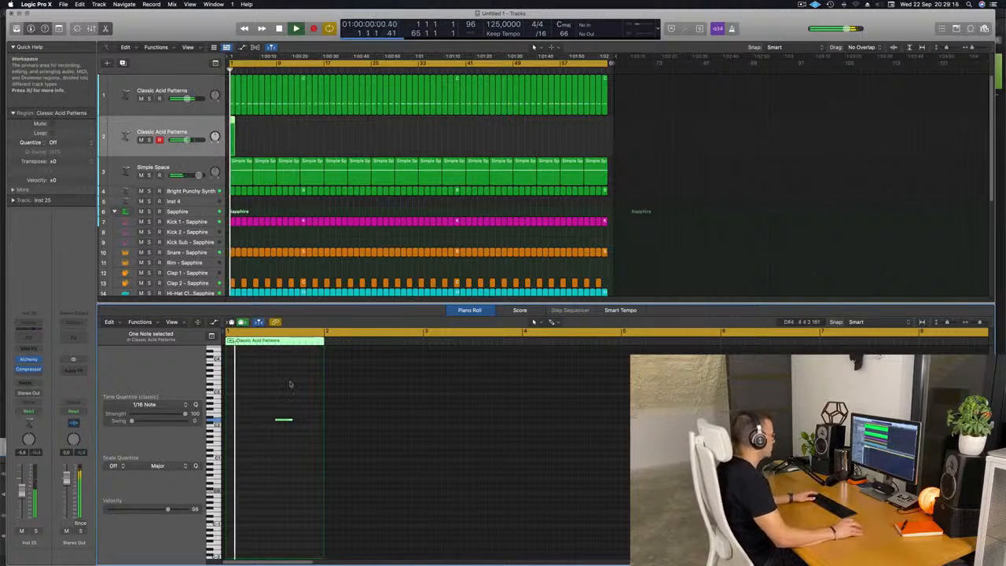
{"action": "left_click", "coordinate": [305, 418]}
{"action": "left_click_drag", "start_coordinate": [290, 420], "coordinate": [299, 420]}
{"action": "key", "text": "space"}
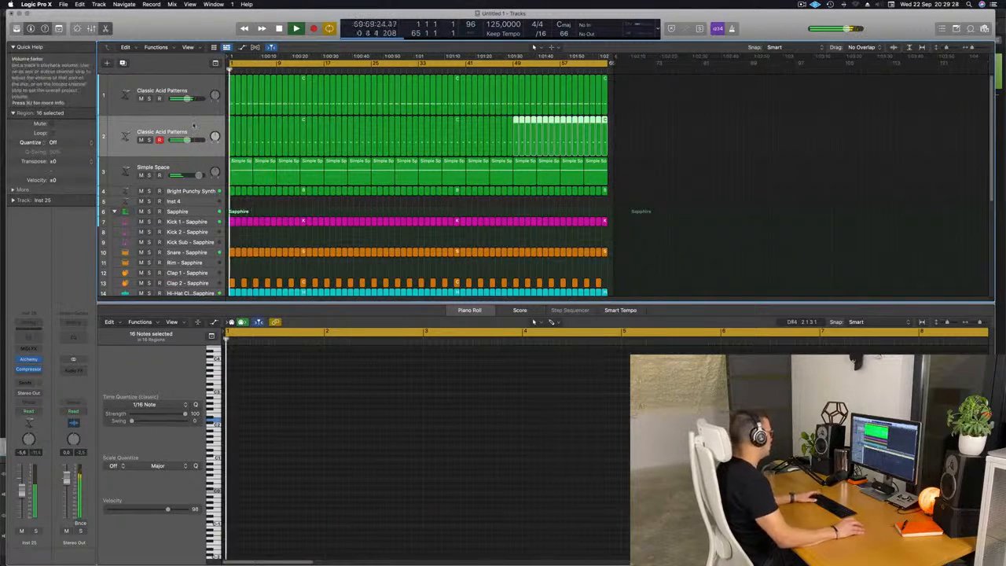
Step: Open the new track's Alchemy instrument and adjust the arpeggiator's Pattern knob
{"action": "left_click", "coordinate": [28, 360]}
{"action": "left_click_drag", "start_coordinate": [535, 109], "coordinate": [571, 81]}
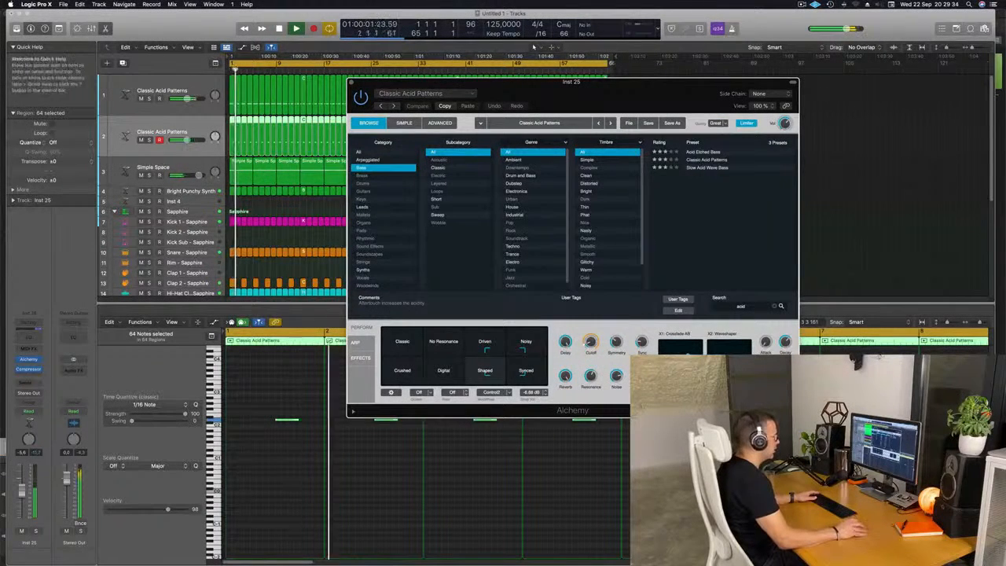
{"action": "left_click", "coordinate": [361, 344]}
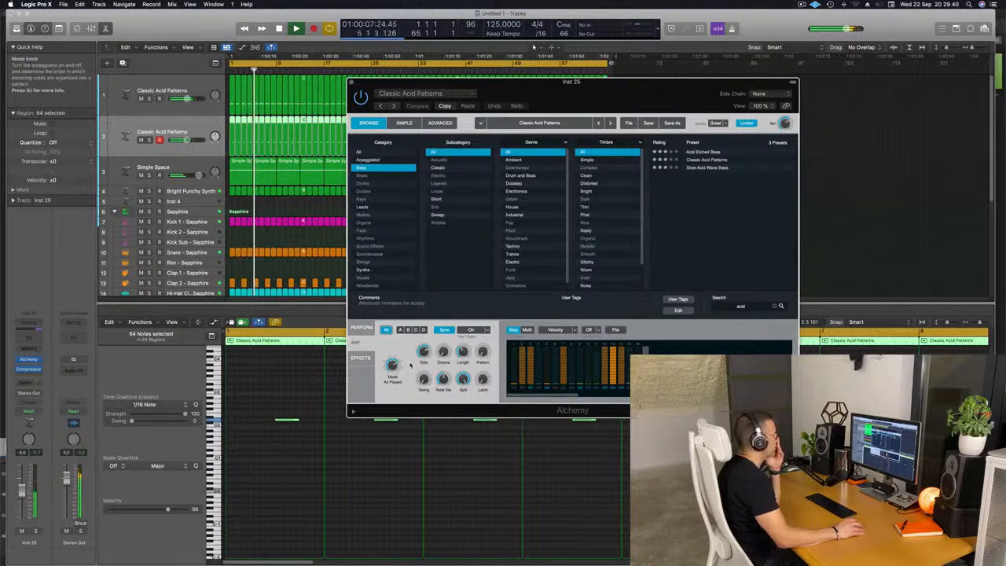
{"action": "left_click_drag", "start_coordinate": [483, 351], "coordinate": [483, 338]}
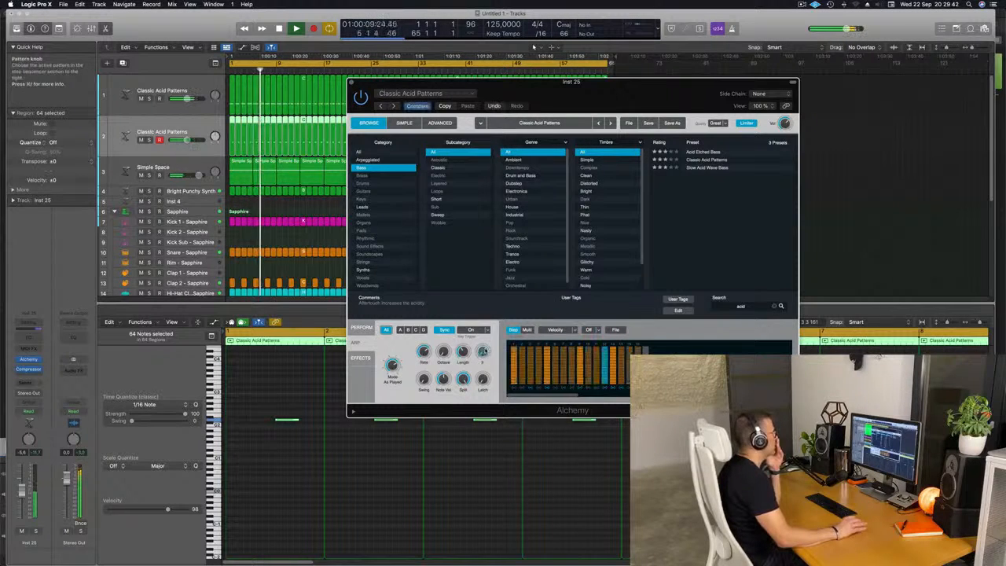
{"action": "left_click", "coordinate": [22, 493]}
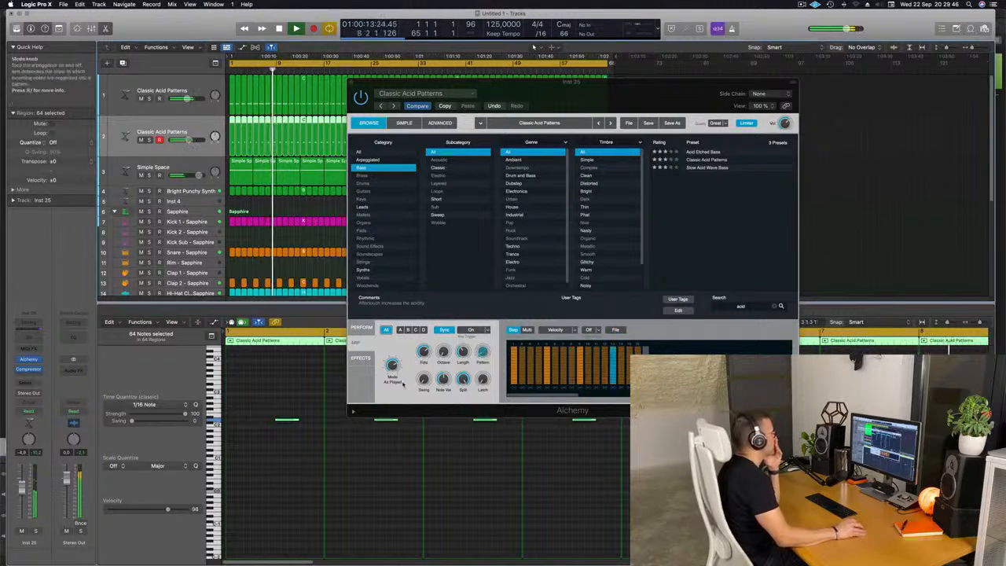
{"action": "left_click", "coordinate": [483, 352]}
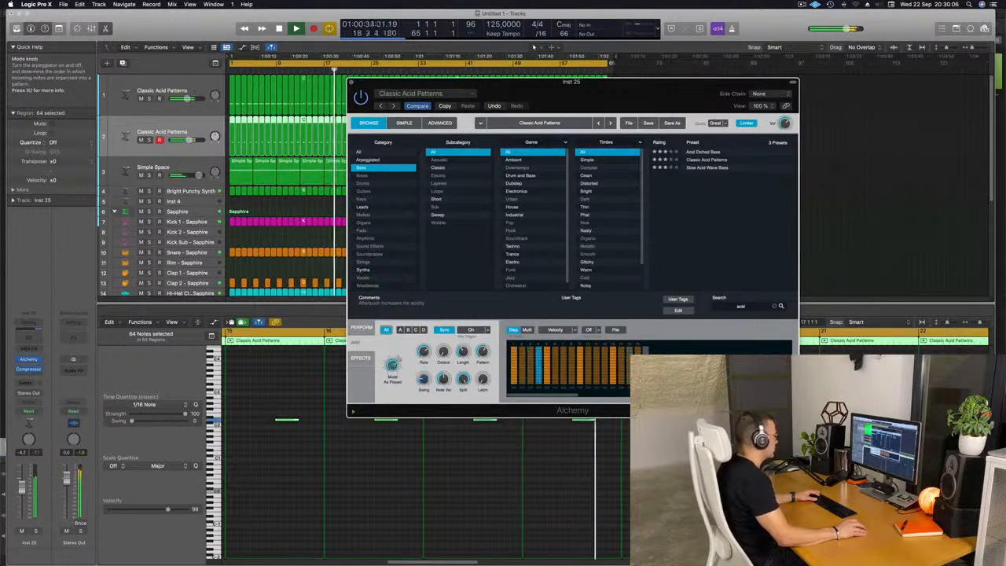
Step: Raise Alchemy's Cutoff to about 28.9 % and lower the new track's volume fader
{"action": "left_click_drag", "start_coordinate": [672, 92], "coordinate": [709, 35]}
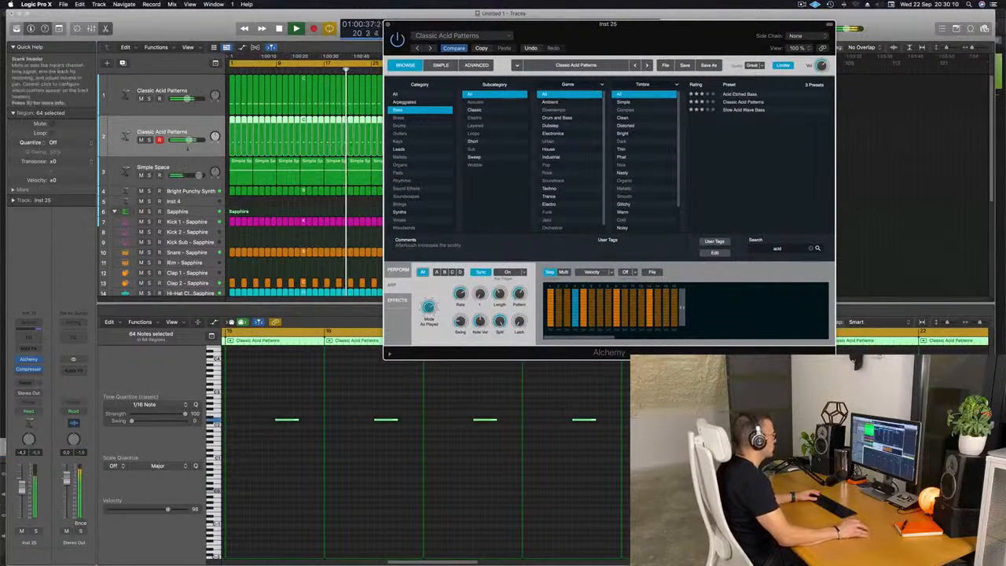
{"action": "left_click", "coordinate": [398, 270]}
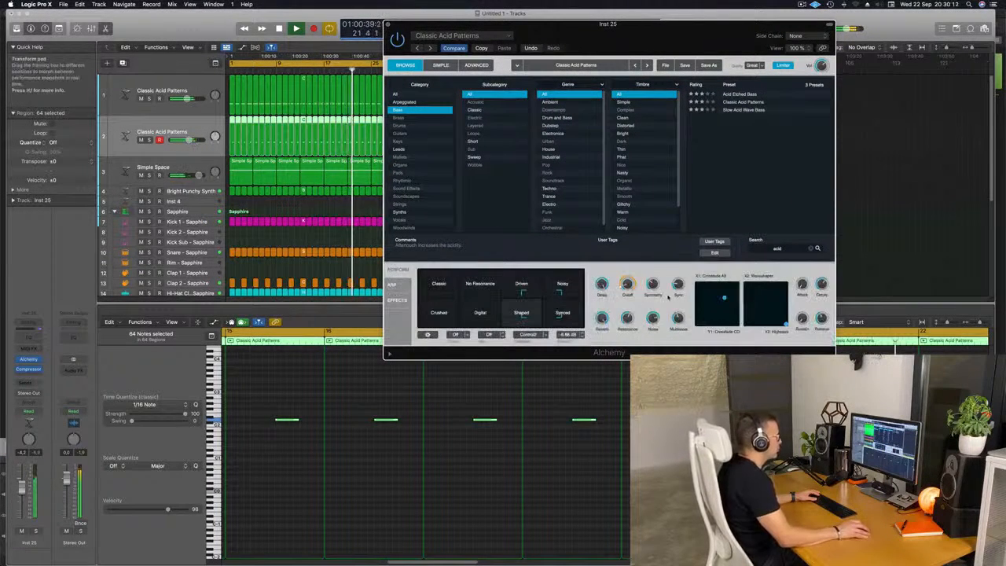
{"action": "left_click_drag", "start_coordinate": [628, 283], "coordinate": [627, 274]}
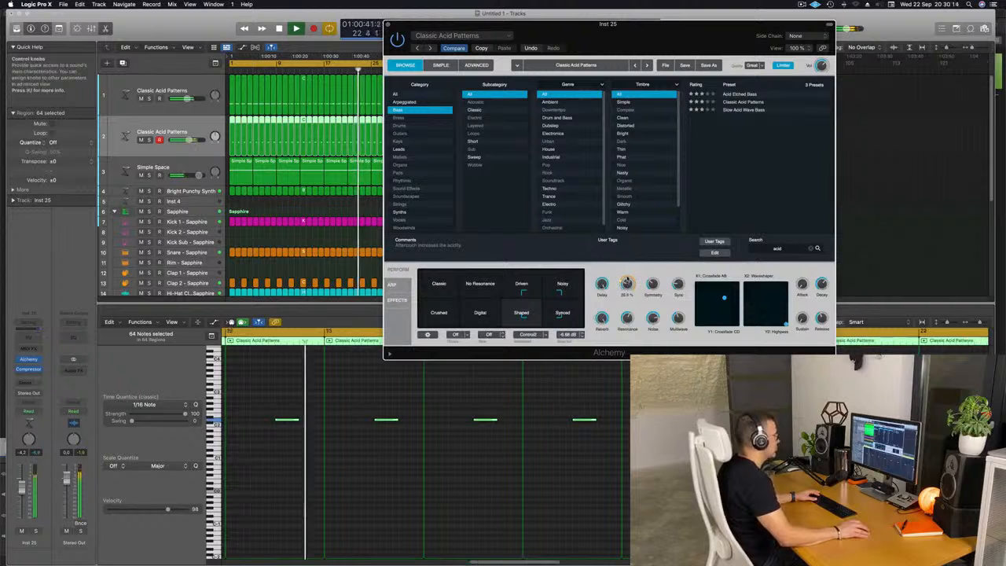
{"action": "left_click_drag", "start_coordinate": [22, 487], "coordinate": [22, 499]}
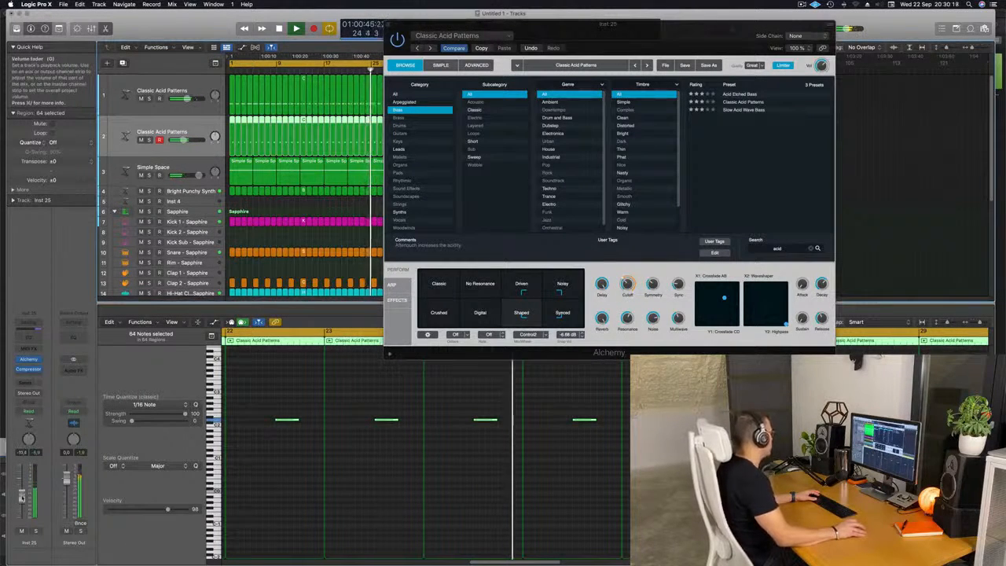
Step: Add a send from the new track to Bus 4 and insert a stereo SilverVerb on the aux
{"action": "left_click", "coordinate": [27, 383]}
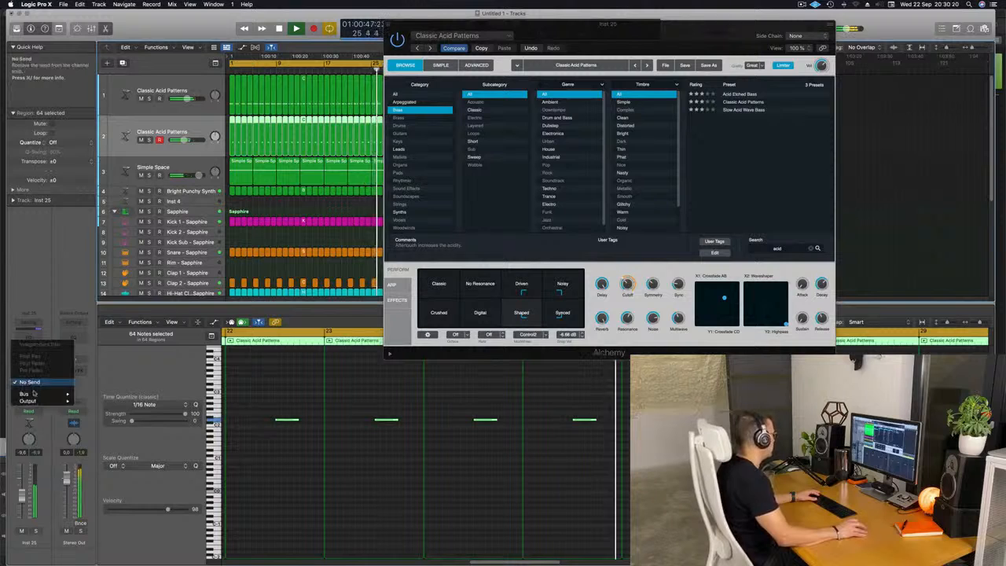
{"action": "mouse_move", "coordinate": [25, 394]}
{"action": "left_click", "coordinate": [99, 310]}
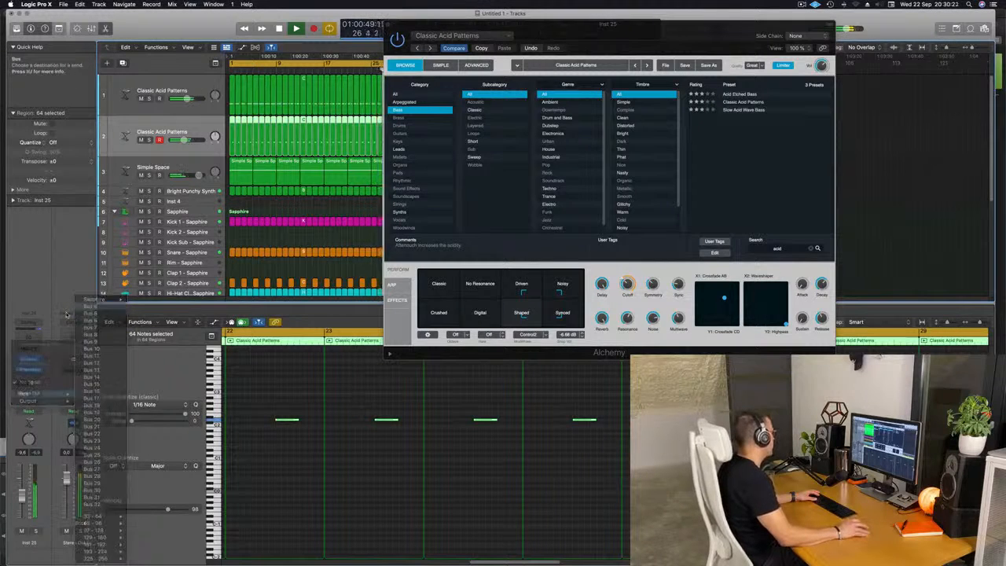
{"action": "left_click", "coordinate": [75, 367]}
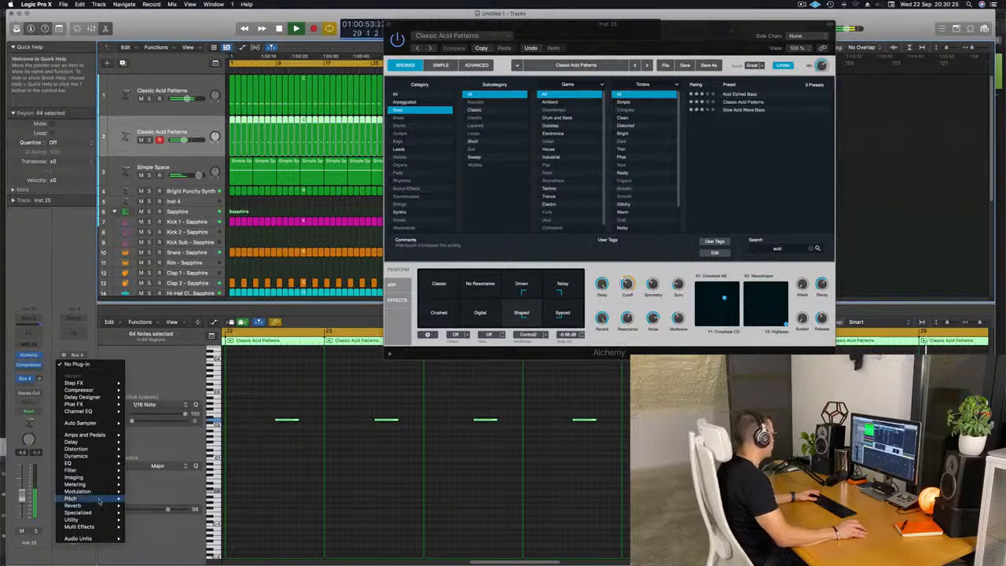
{"action": "mouse_move", "coordinate": [100, 508]}
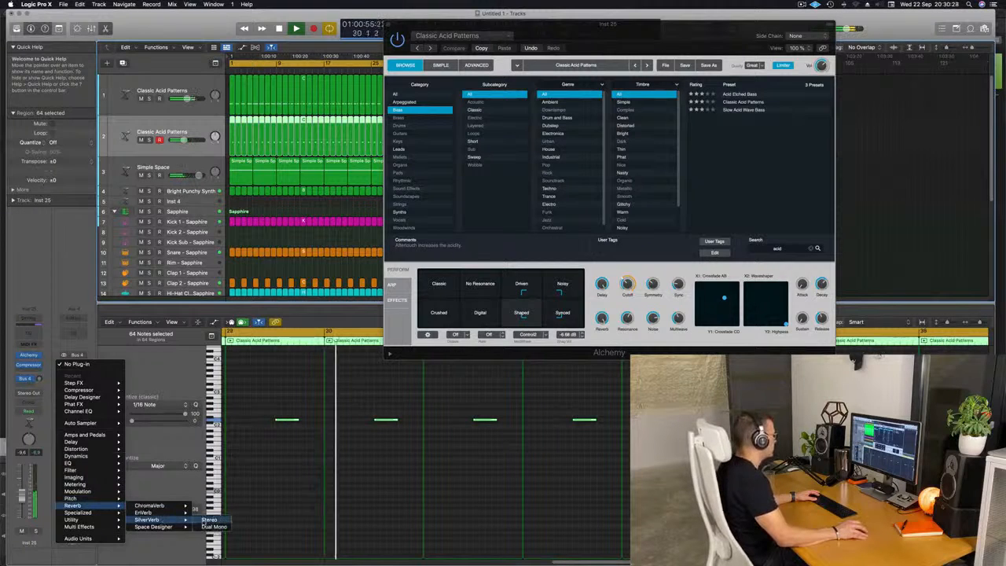
{"action": "left_click", "coordinate": [209, 520]}
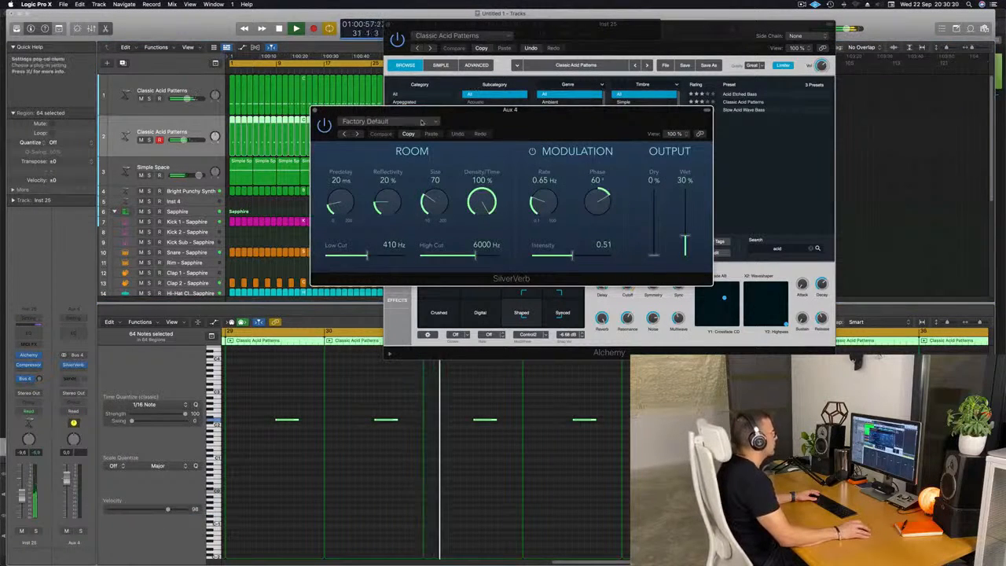
Step: Load the grandiose SilverVerb preset, set the send level to the reverb, and close the reverb window
{"action": "left_click", "coordinate": [376, 121]}
{"action": "left_click", "coordinate": [368, 273]}
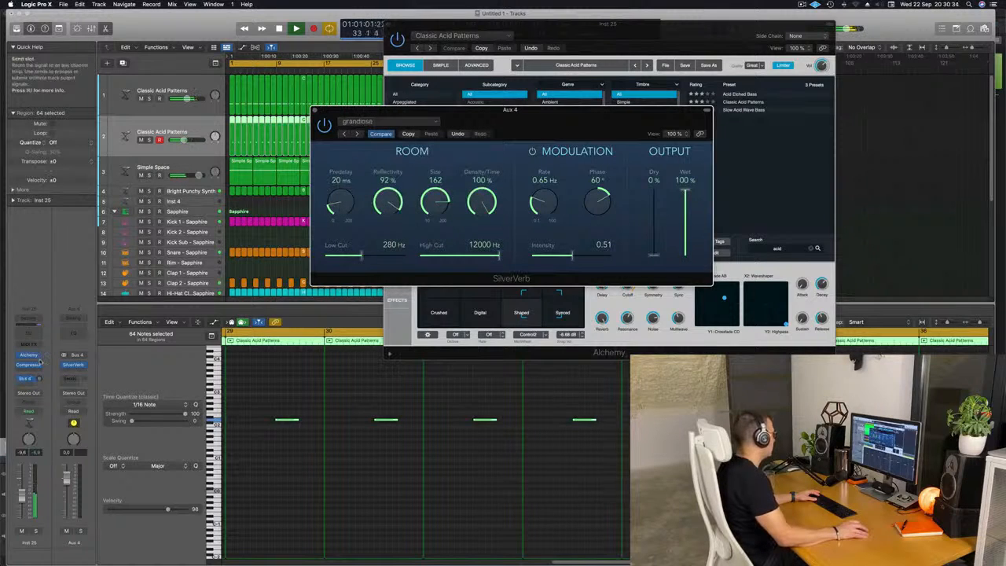
{"action": "left_click_drag", "start_coordinate": [39, 379], "coordinate": [38, 378]}
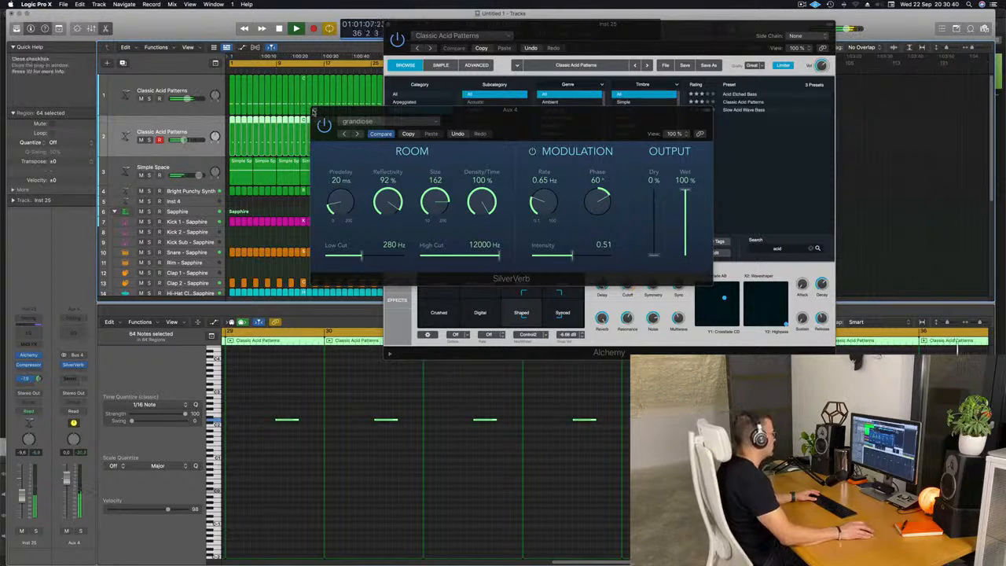
{"action": "left_click", "coordinate": [315, 111]}
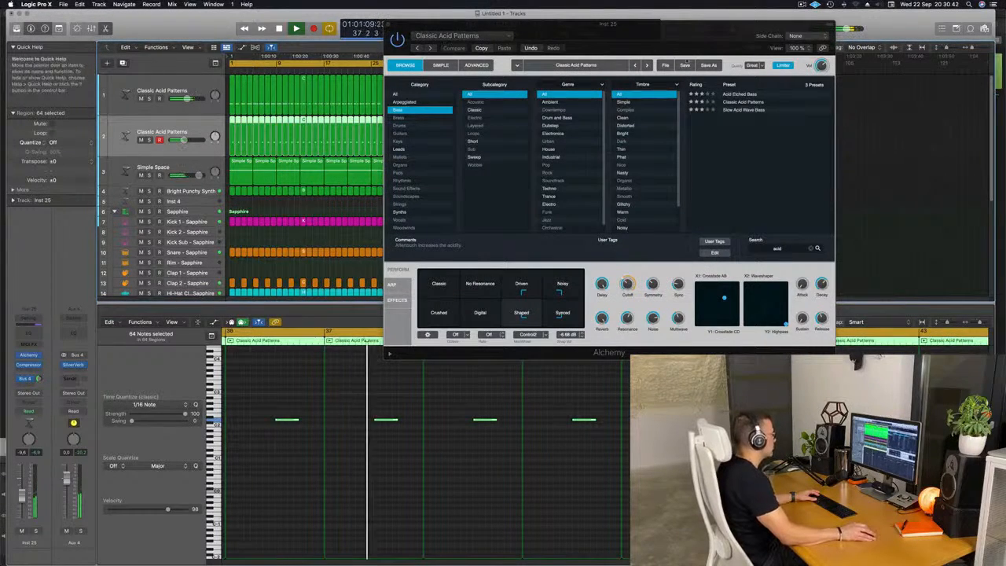
Step: Insert a stereo Compressor after the reverb on the aux and side-chain it from Kick 1 - Sapphire
{"action": "left_click_drag", "start_coordinate": [631, 52], "coordinate": [851, 83]}
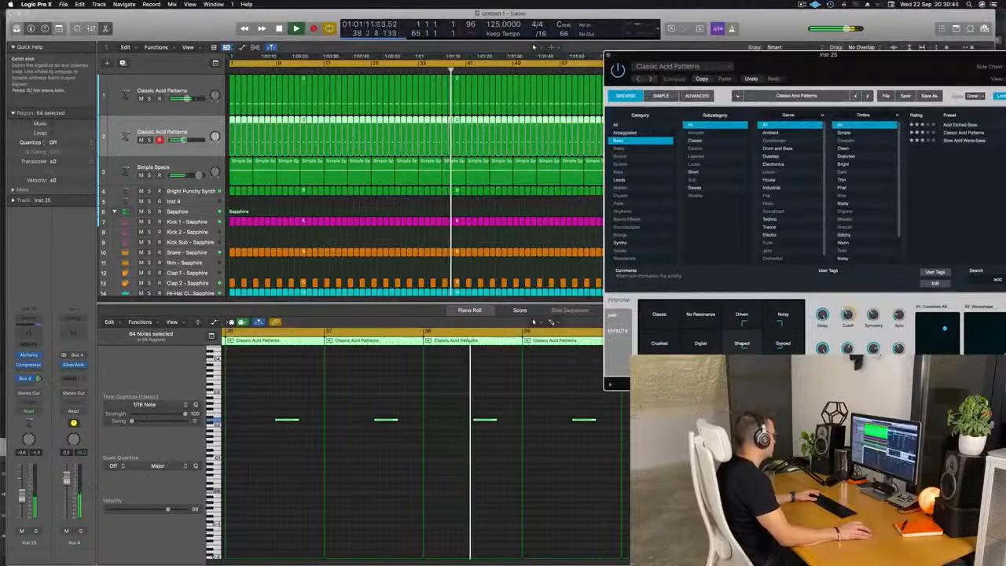
{"action": "left_click", "coordinate": [77, 373]}
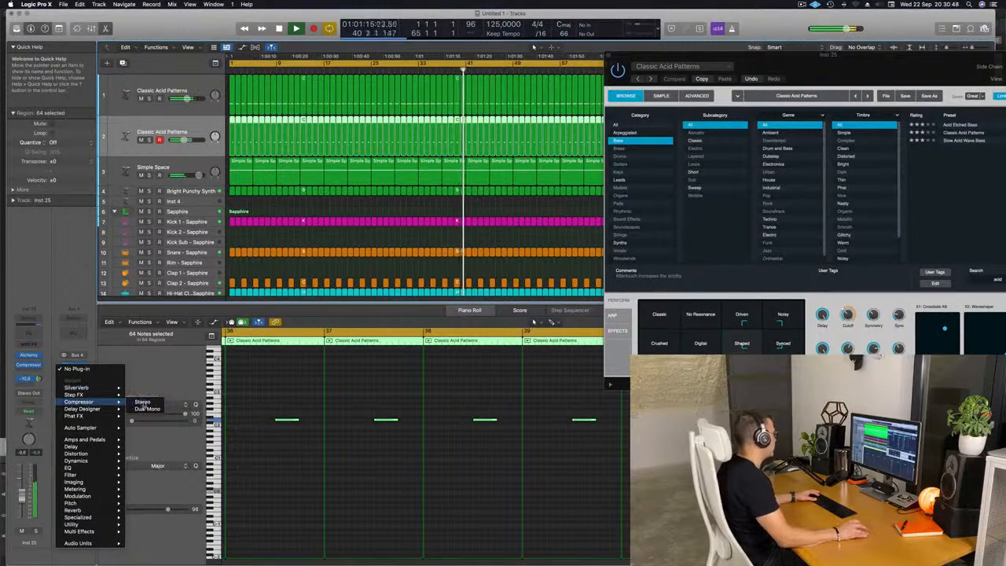
{"action": "left_click", "coordinate": [142, 402]}
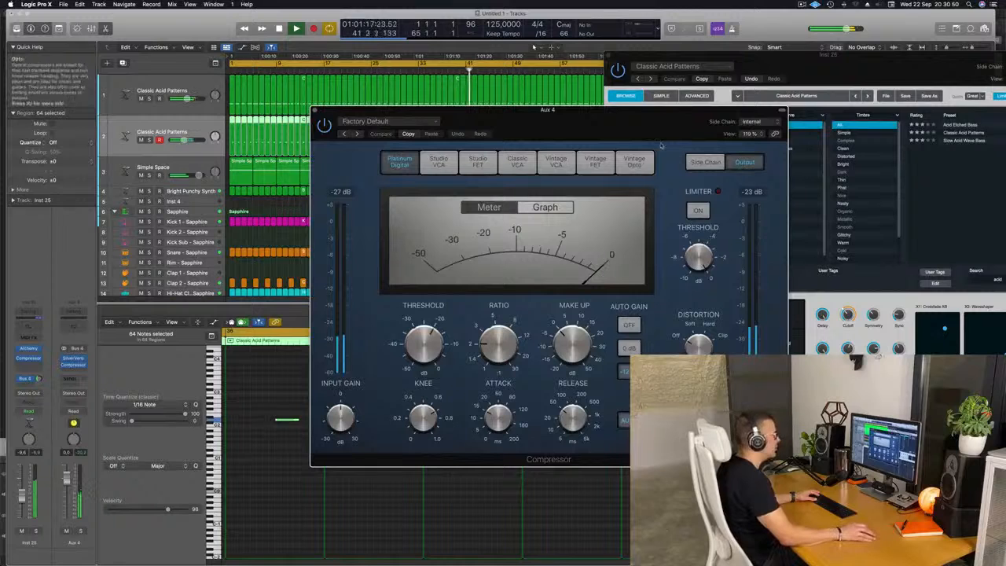
{"action": "left_click", "coordinate": [763, 122]}
{"action": "mouse_move", "coordinate": [764, 141]}
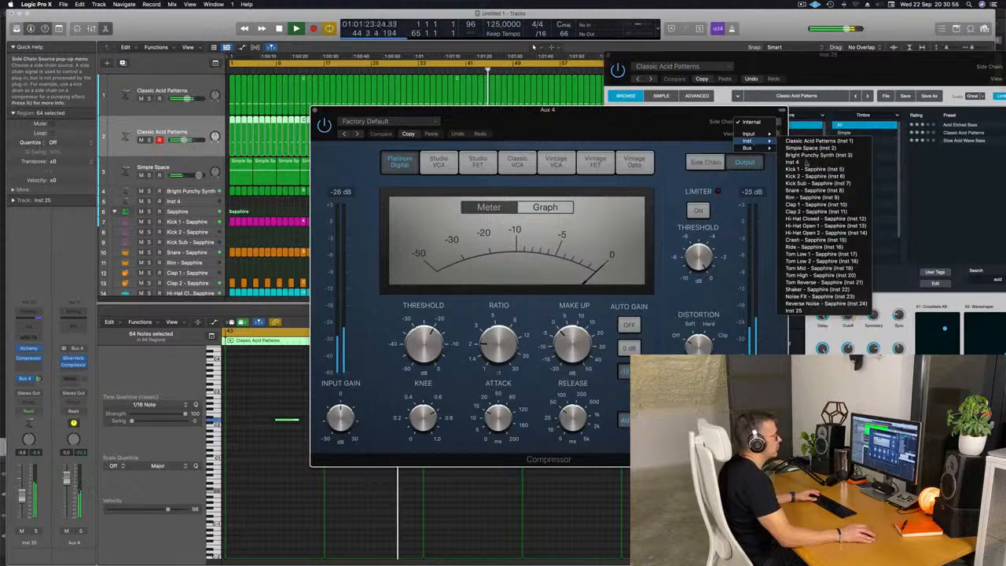
{"action": "left_click", "coordinate": [818, 170]}
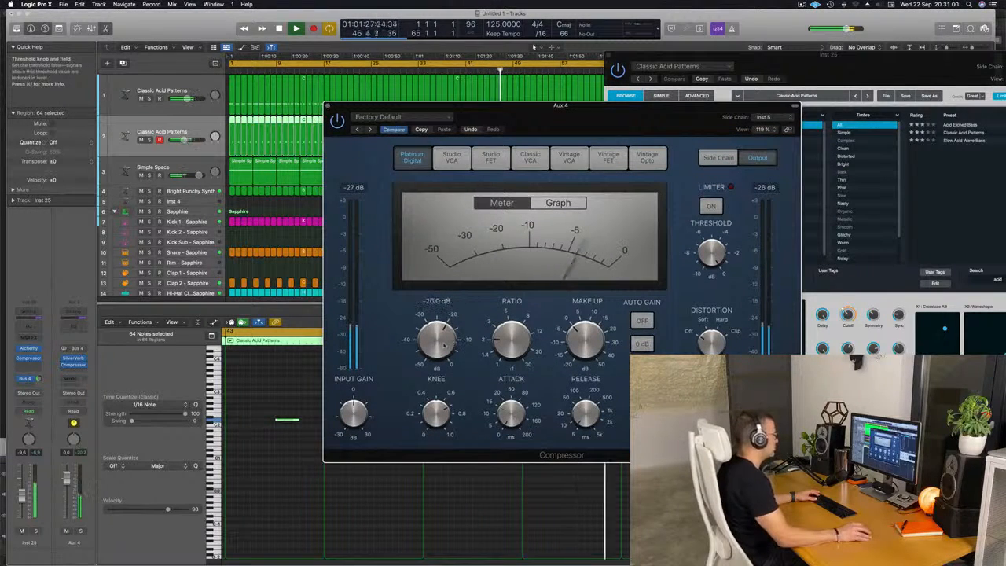
Step: Set the compressor's threshold to -21.0 dB and close the compressor window
{"action": "left_click_drag", "start_coordinate": [509, 317], "coordinate": [513, 301]}
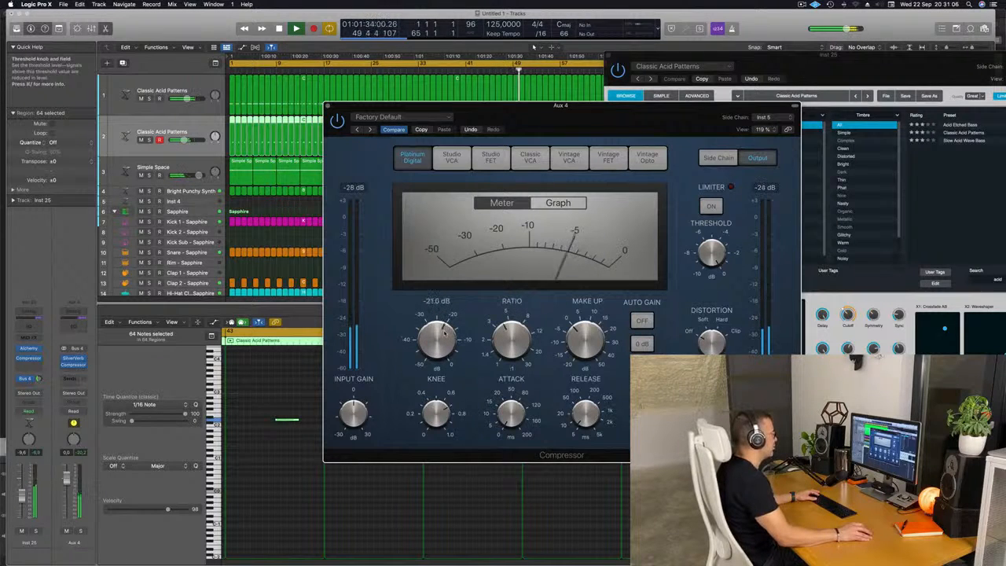
{"action": "key", "text": "Return"}
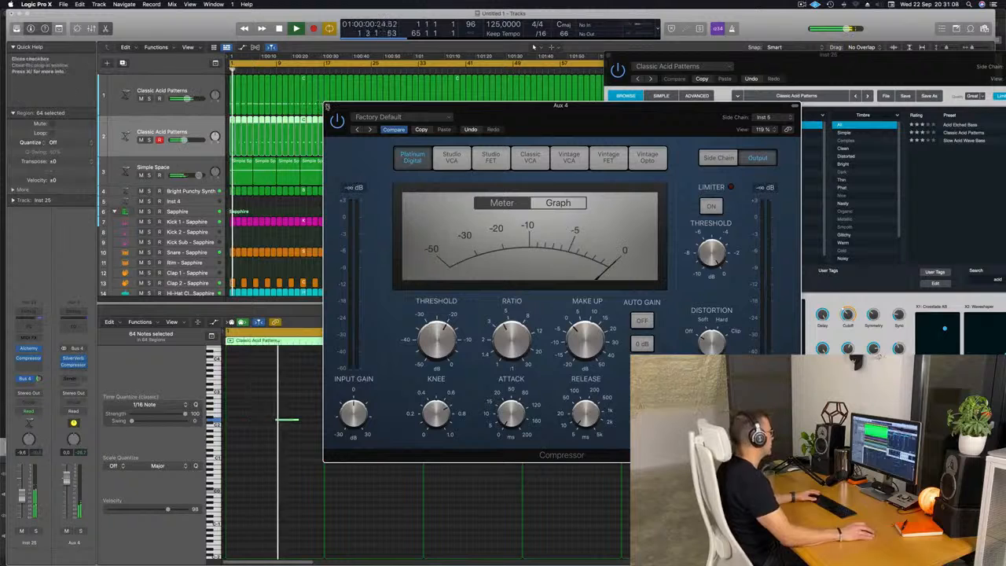
{"action": "left_click", "coordinate": [327, 106]}
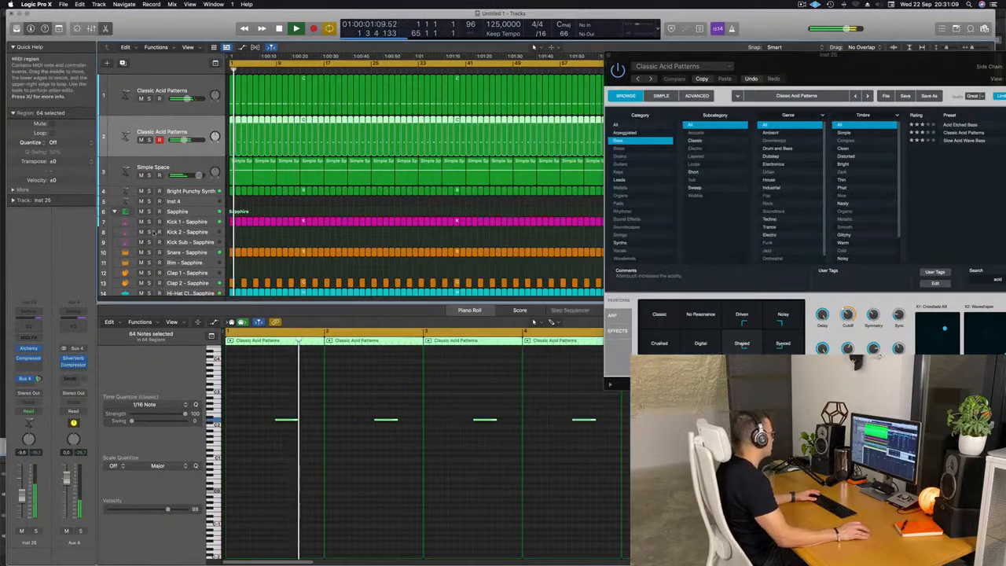
Step: Solo the reverb aux channel to audition it, then unsolo it
{"action": "left_click", "coordinate": [79, 532]}
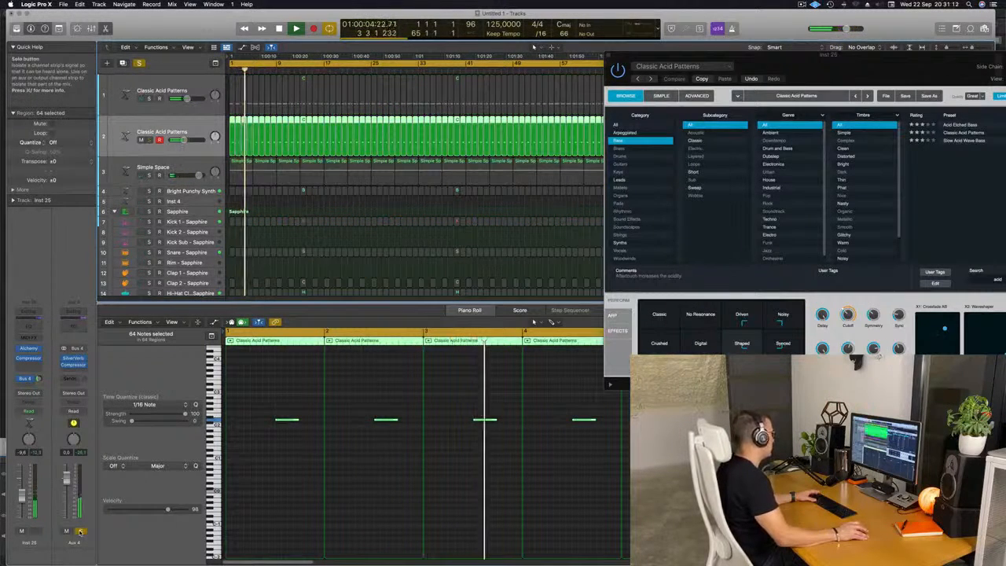
{"action": "left_click", "coordinate": [80, 531]}
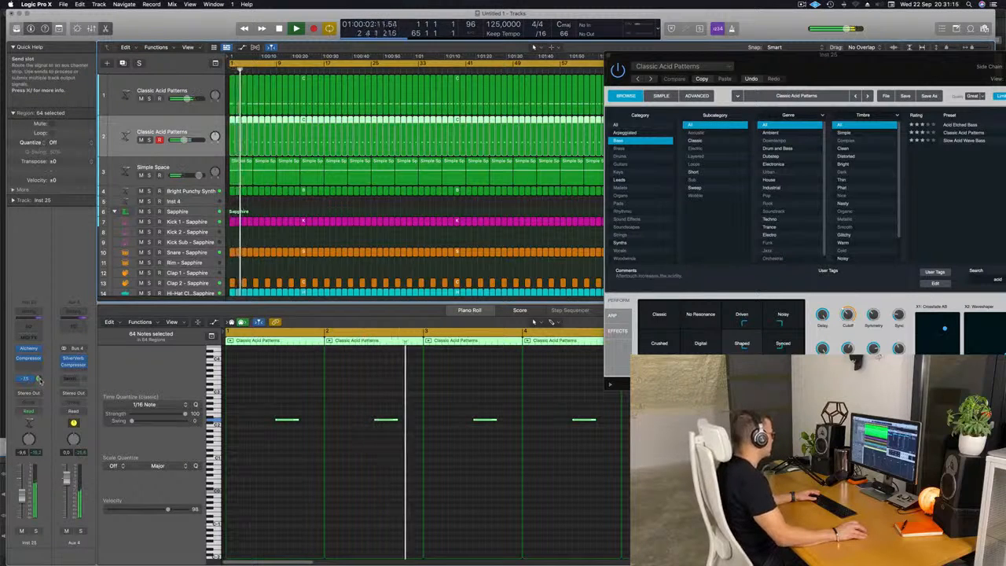
Step: Audition the Classic, Crushed and Digital transform pad snapshots in Alchemy and lower the cutoff slightly
{"action": "left_click_drag", "start_coordinate": [882, 59], "coordinate": [622, 63]}
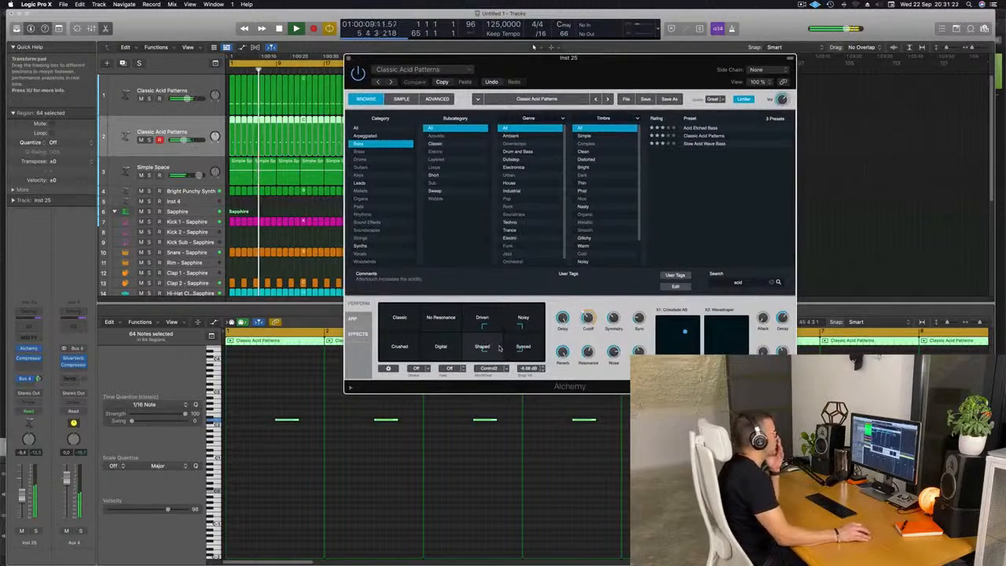
{"action": "left_click", "coordinate": [399, 322]}
{"action": "left_click", "coordinate": [397, 350]}
{"action": "left_click", "coordinate": [442, 351]}
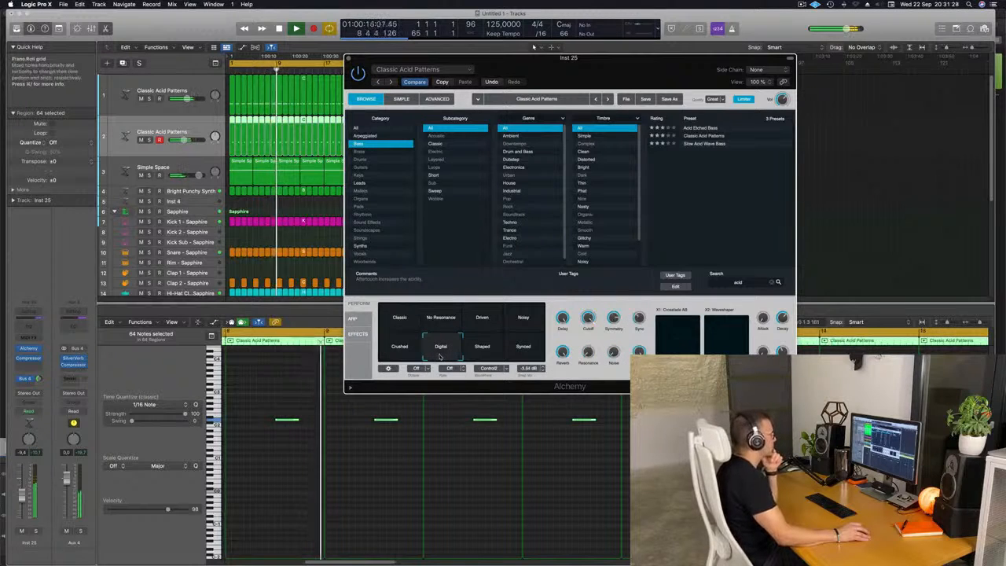
{"action": "mouse_move", "coordinate": [588, 317]}
{"action": "left_mouse_down"}
{"action": "mouse_move", "coordinate": [592, 336]}
{"action": "mouse_move", "coordinate": [588, 323]}
{"action": "left_mouse_up"}
Step: Audition the Shaped, Synced, Noisy, Driven and No Resonance transform pad snapshots
{"action": "left_click", "coordinate": [491, 349]}
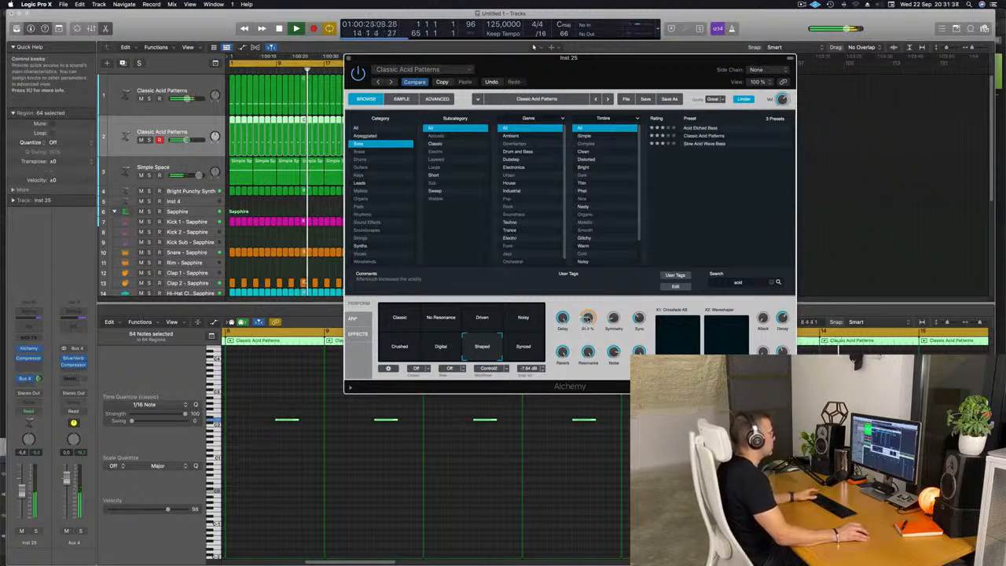
{"action": "left_click", "coordinate": [535, 351]}
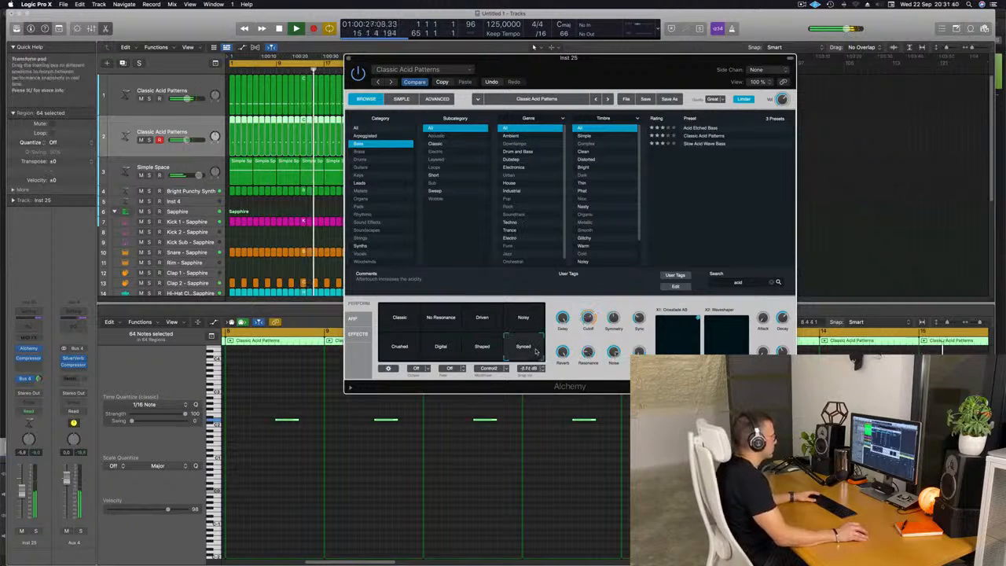
{"action": "left_click", "coordinate": [525, 319]}
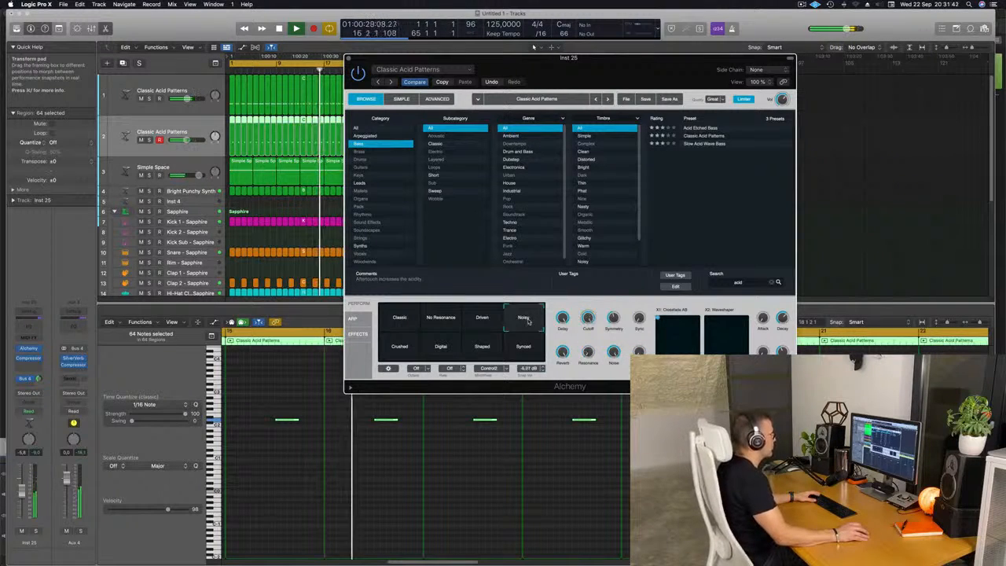
{"action": "left_click", "coordinate": [484, 317]}
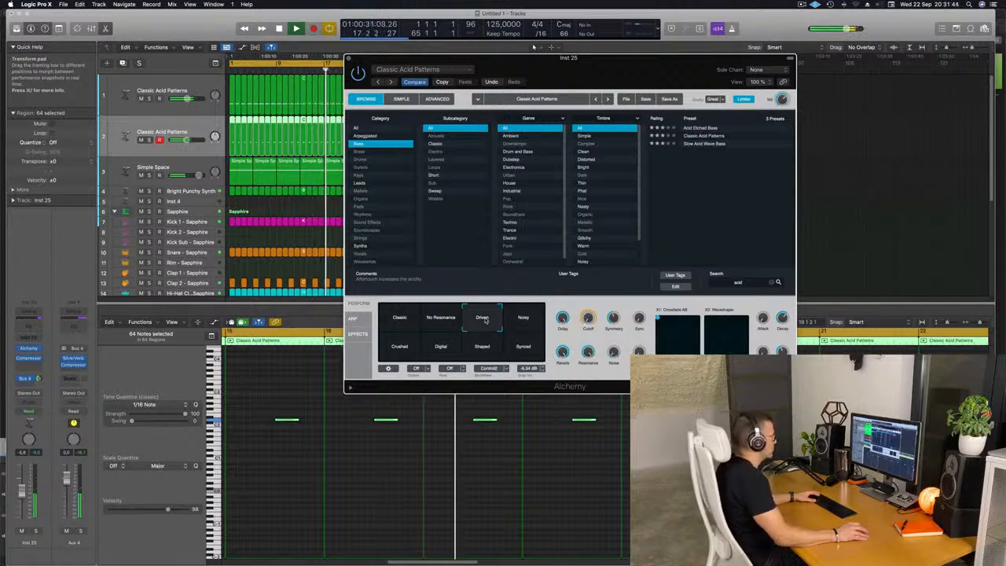
{"action": "left_click", "coordinate": [442, 318]}
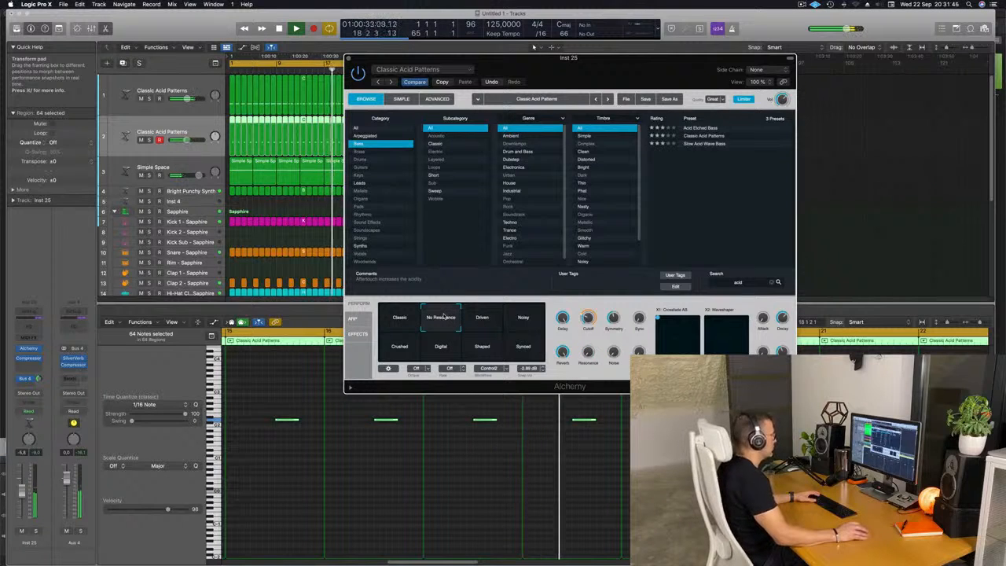
{"action": "left_click", "coordinate": [486, 319]}
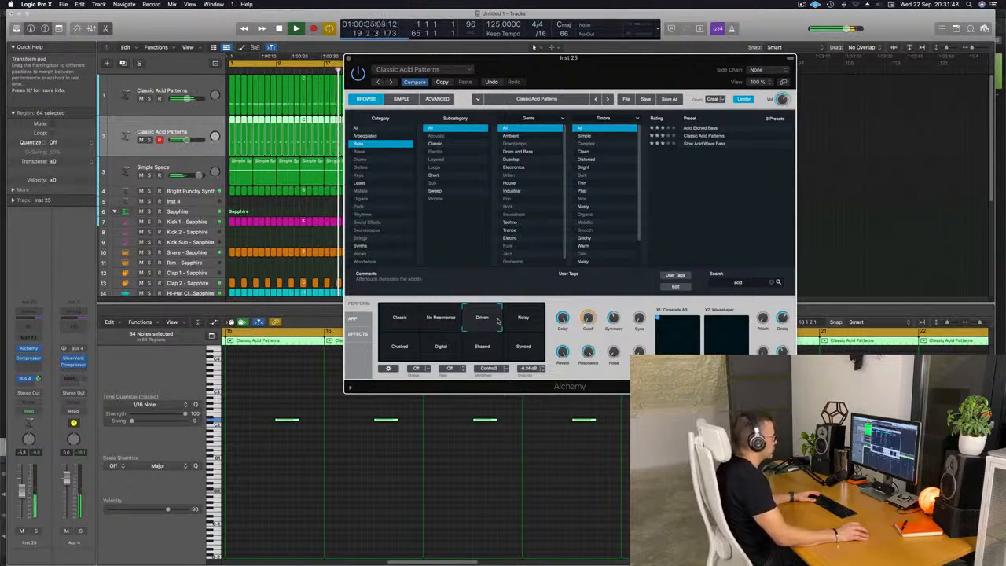
Step: Move the transform pad position toward the Noisy snapshot and close the Alchemy window
{"action": "left_click", "coordinate": [509, 335]}
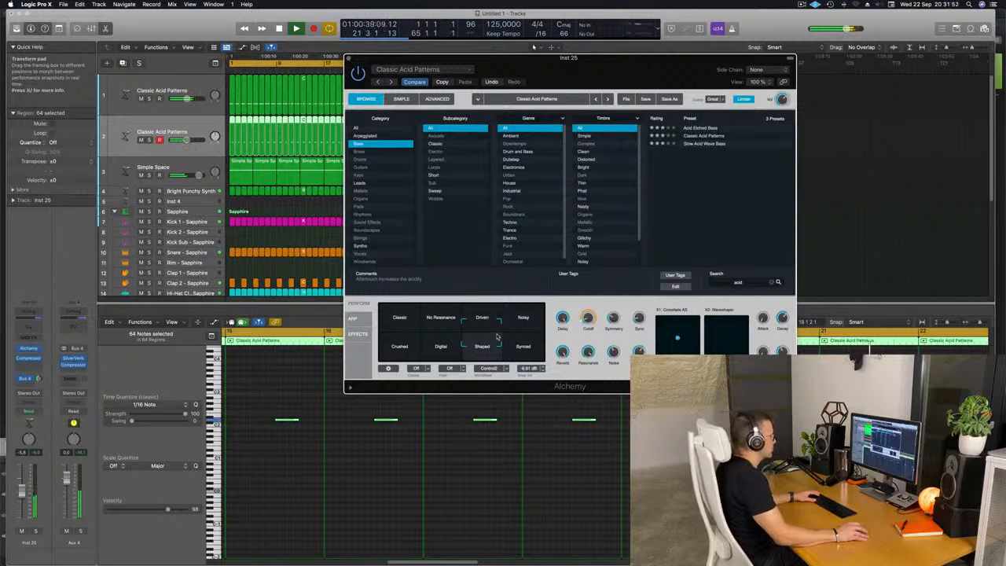
{"action": "left_click_drag", "start_coordinate": [497, 337], "coordinate": [546, 323]}
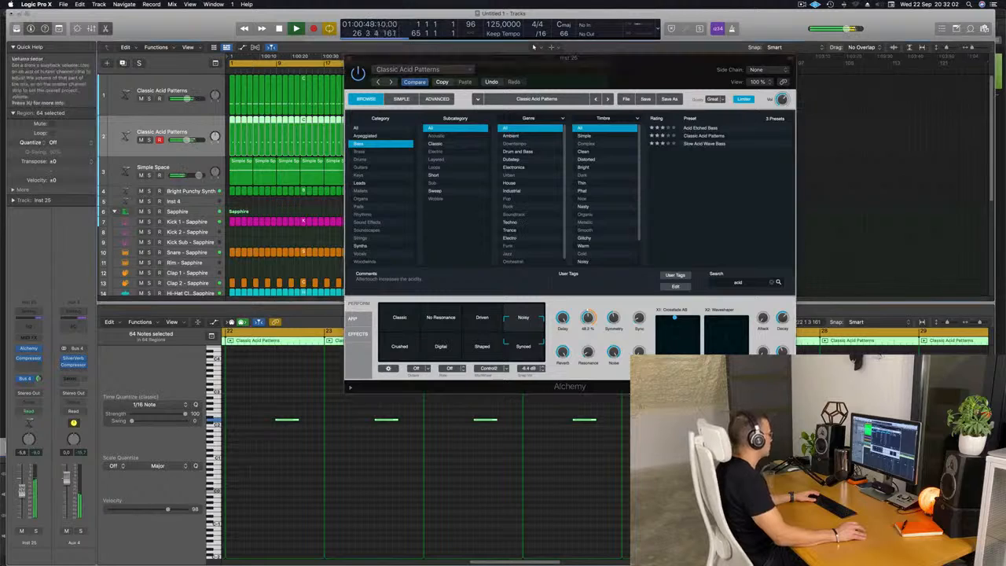
{"action": "left_click_drag", "start_coordinate": [358, 58], "coordinate": [410, 74]}
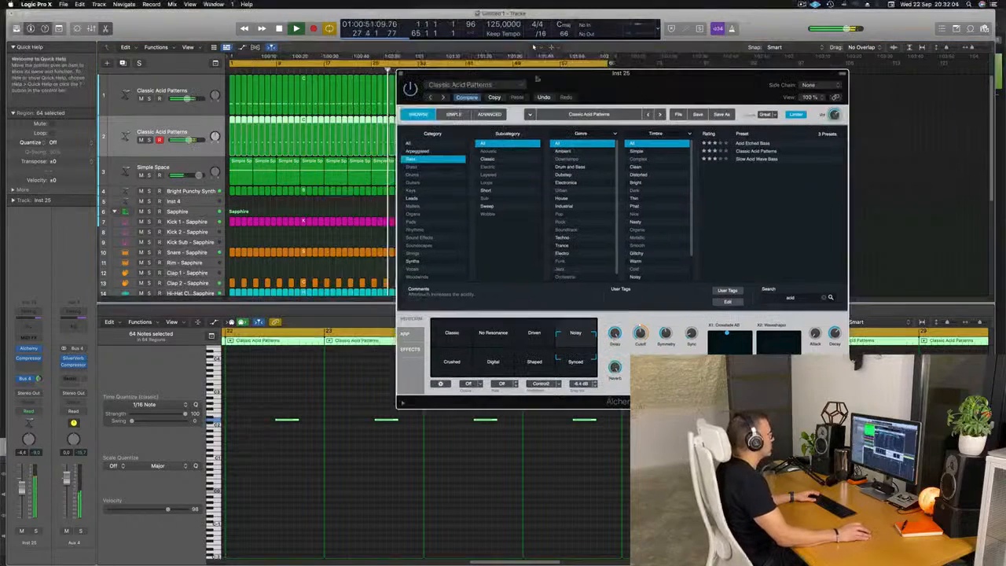
{"action": "left_click", "coordinate": [401, 74]}
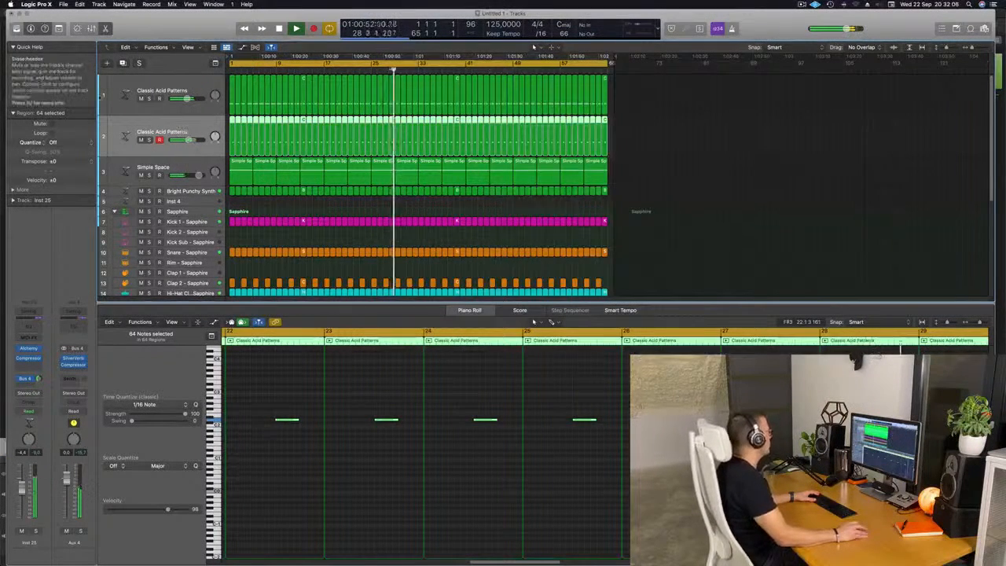
Step: Create a new track with the same settings and copy the first Classic Acid Patterns region onto it
{"action": "left_click", "coordinate": [122, 63]}
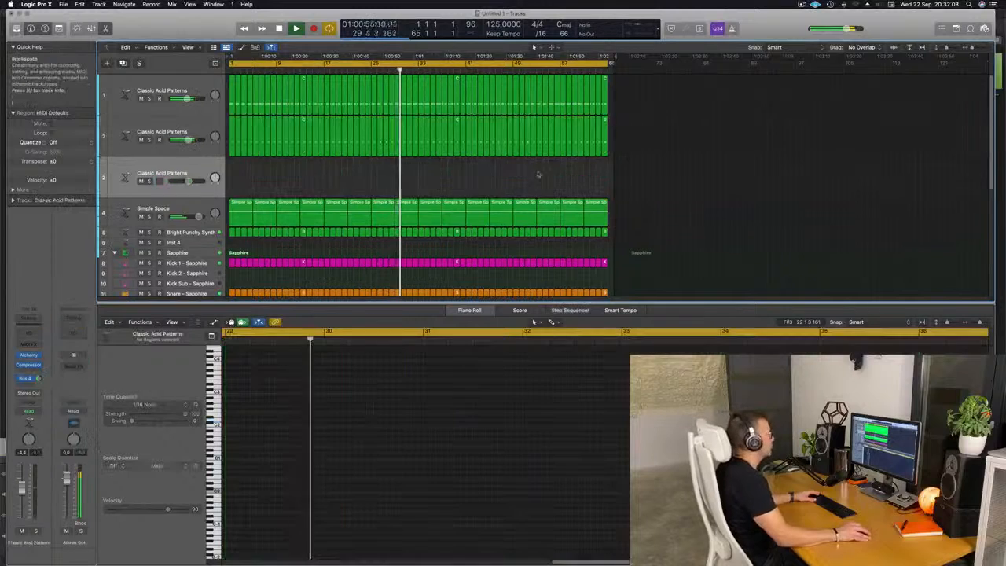
{"action": "left_click", "coordinate": [233, 138]}
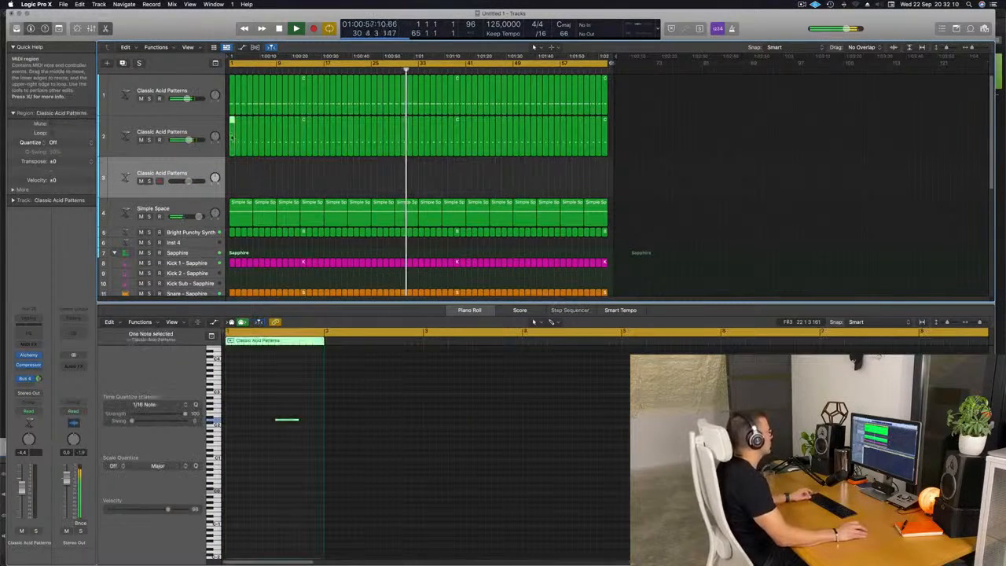
{"action": "left_click_drag", "start_coordinate": [233, 137], "coordinate": [234, 178]}
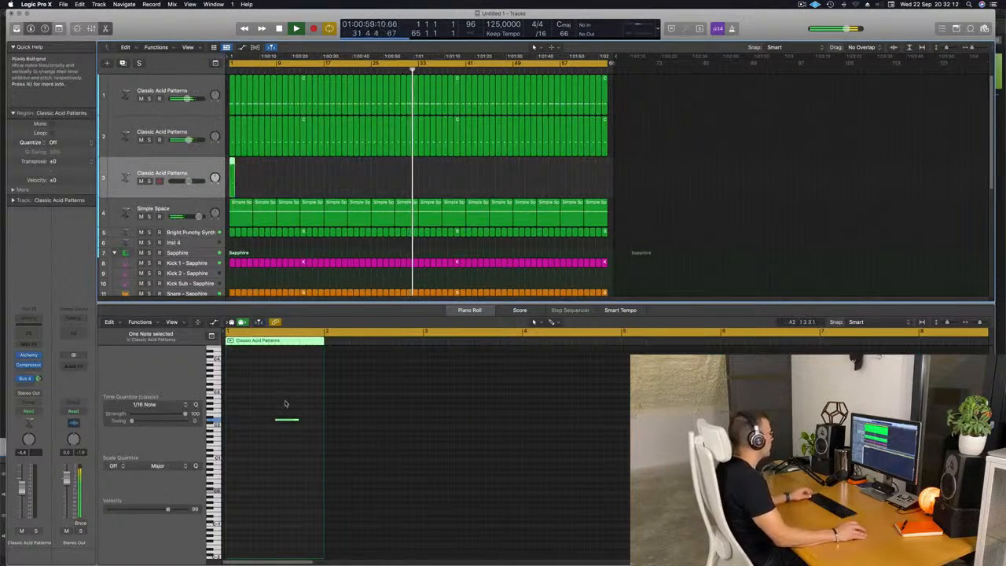
Step: Move the copied region's single note to the start of the region and restart playback from the beginning
{"action": "left_click_drag", "start_coordinate": [271, 402], "coordinate": [243, 427]}
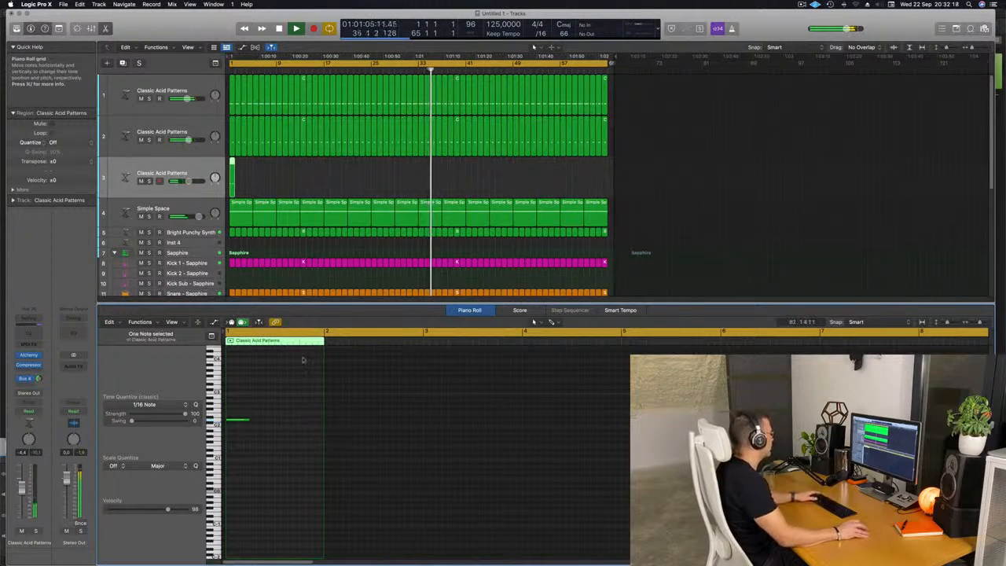
{"action": "key", "text": "Return"}
{"action": "key", "text": "Tab"}
{"action": "key", "text": "Return"}
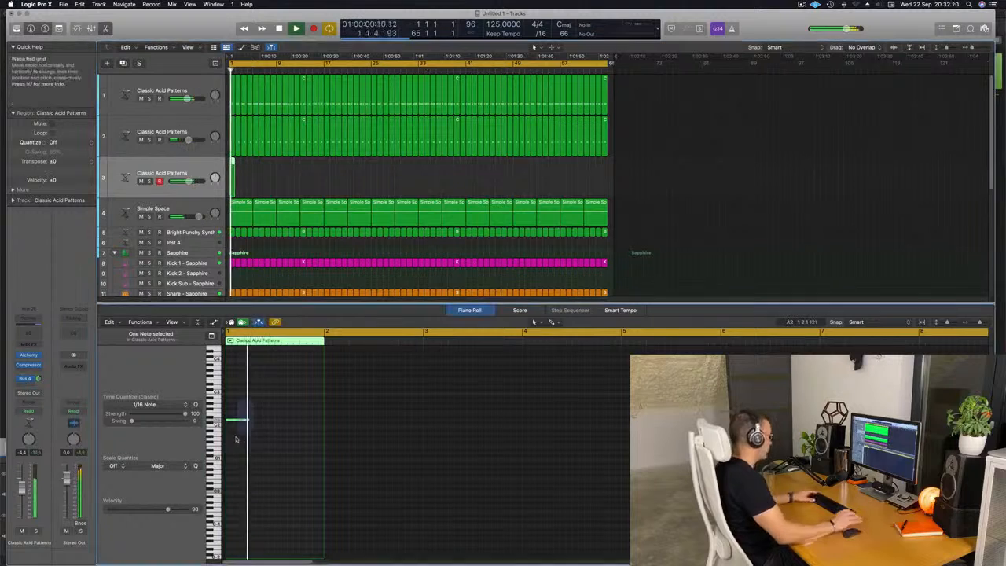
{"action": "key", "text": "Tab"}
{"action": "key", "text": "space"}
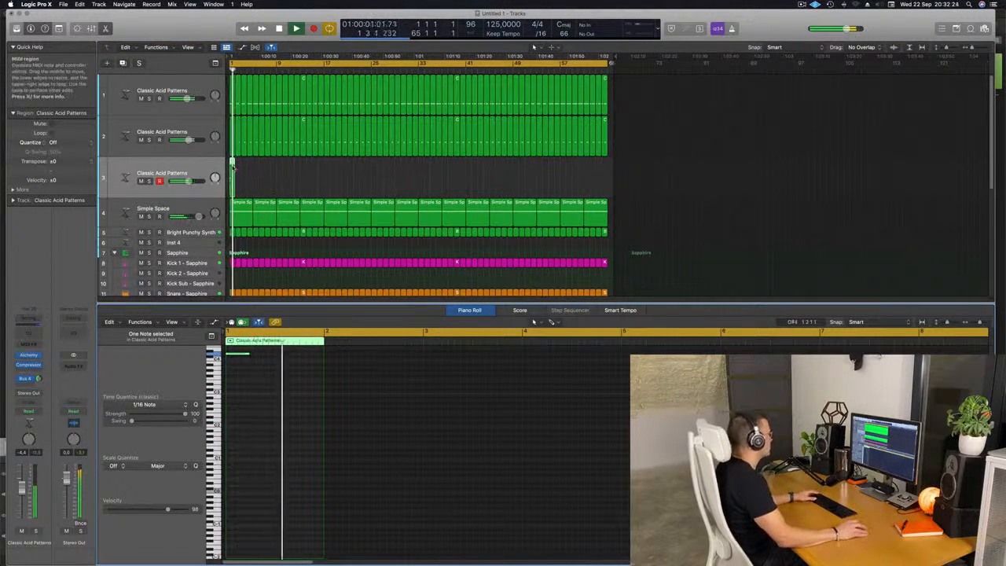
Step: Select the new track, open its Alchemy instrument and switch to the arpeggiator page
{"action": "left_click", "coordinate": [195, 167]}
{"action": "key", "text": "Return"}
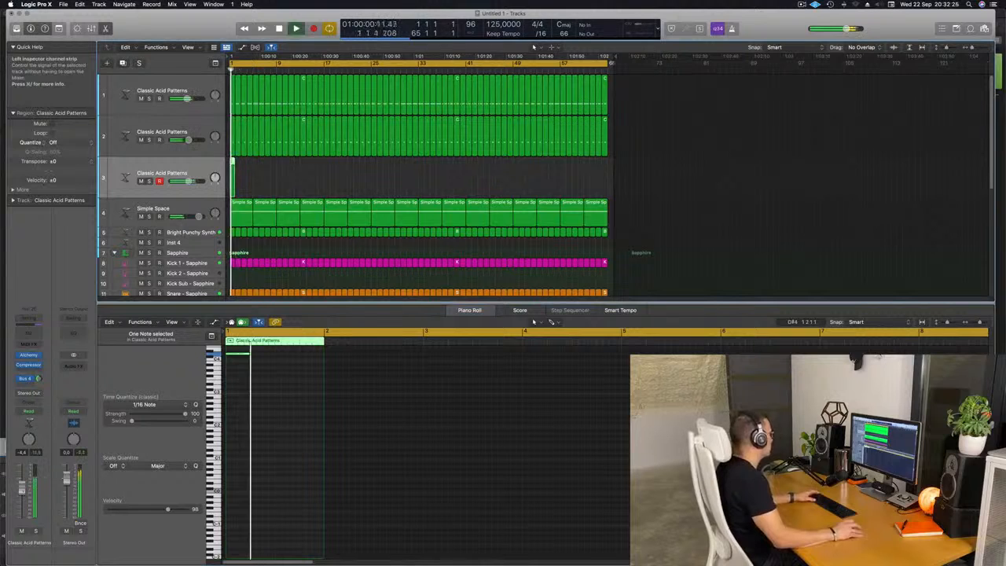
{"action": "left_click", "coordinate": [28, 356]}
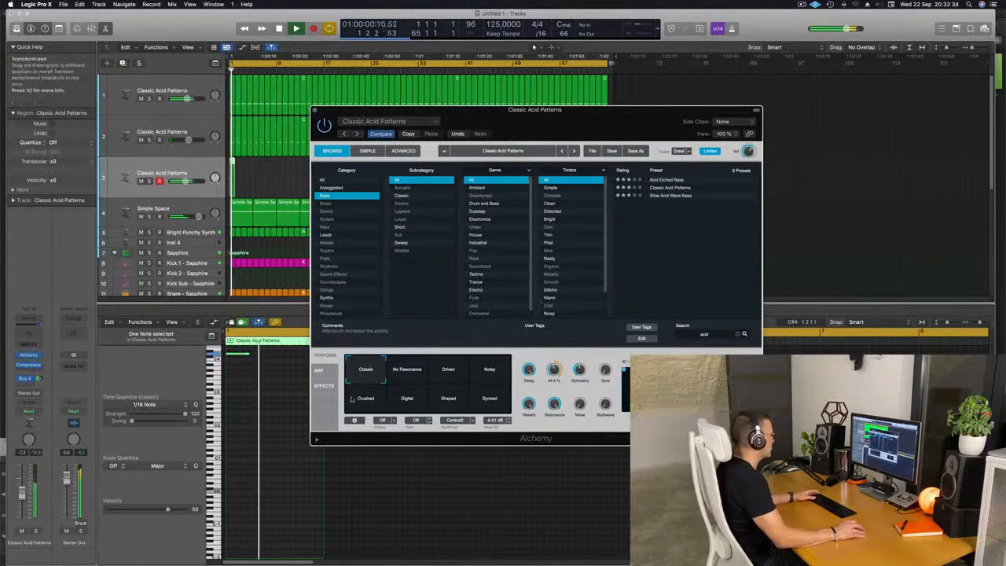
{"action": "left_click", "coordinate": [320, 370]}
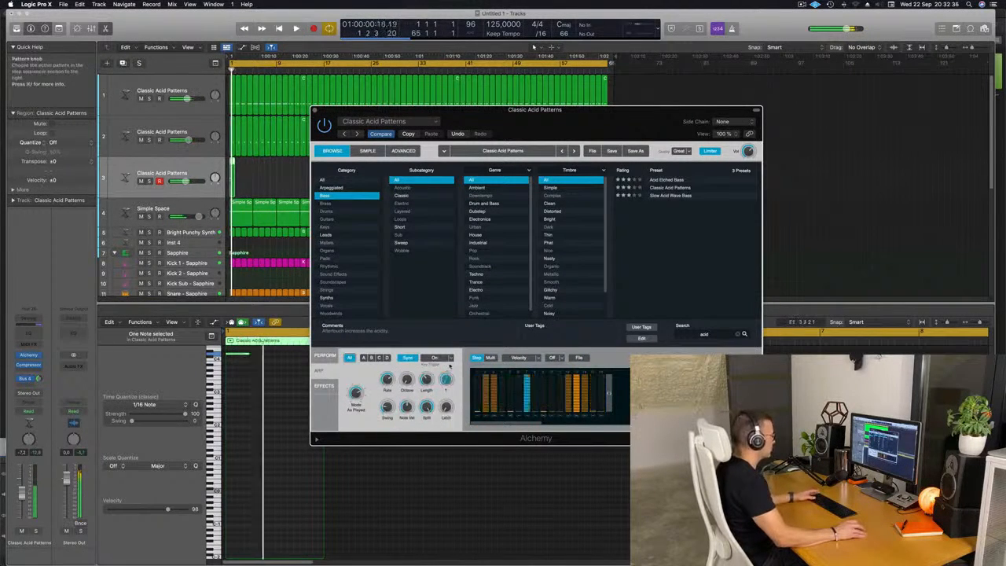
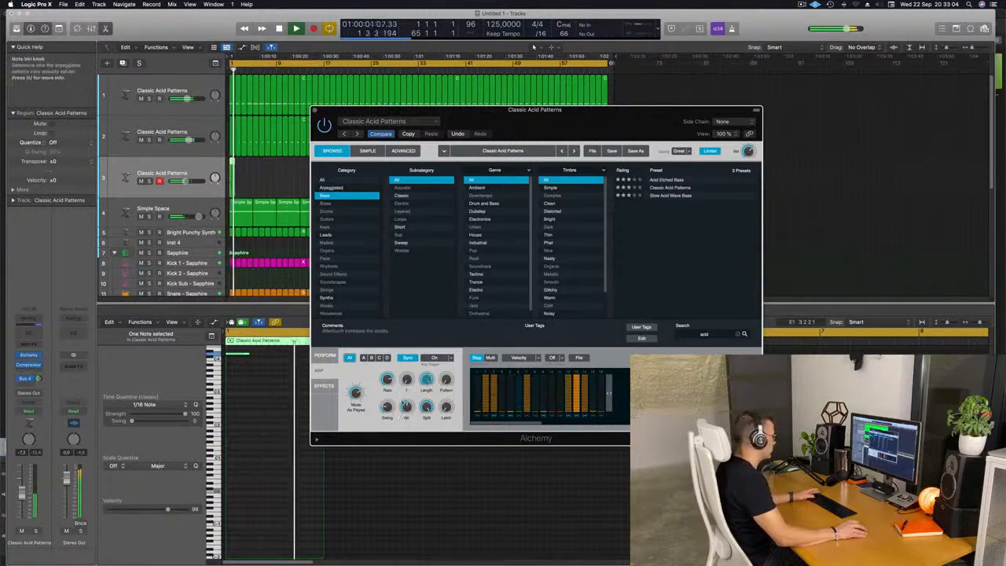
Step: Adjust the arpeggiator's Swing knob on the new track's Alchemy and audition the pattern
{"action": "key", "text": "space"}
{"action": "left_click_drag", "start_coordinate": [393, 412], "coordinate": [385, 405]}
{"action": "key", "text": "space"}
{"action": "key", "text": "space"}
{"action": "key", "text": "space"}
{"action": "key", "text": "space"}
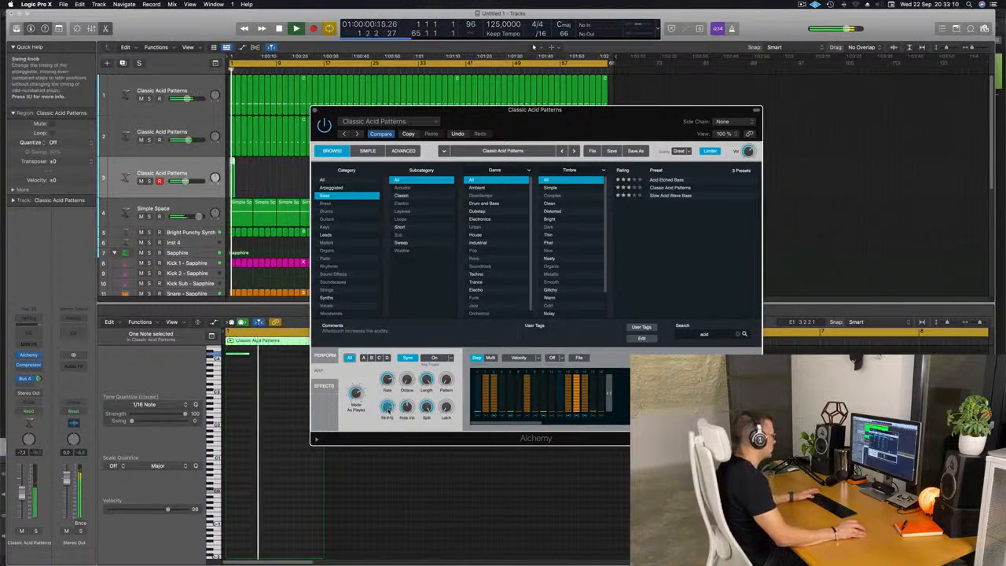
Step: Repeat the new track's Classic Acid Patterns region until it fills the arrangement
{"action": "left_click_drag", "start_coordinate": [538, 124], "coordinate": [580, 156]}
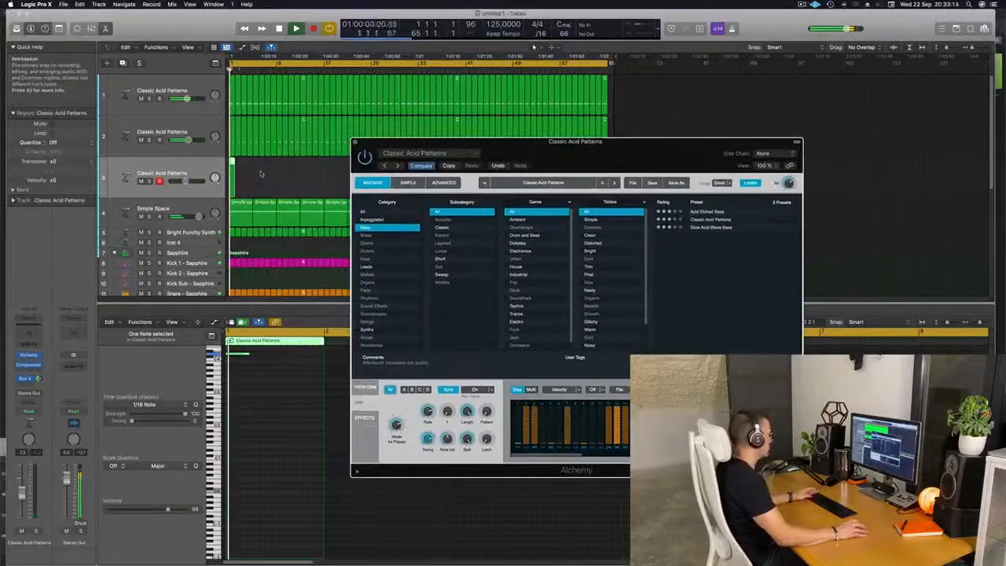
{"action": "key", "text": "super+r"}
{"action": "key", "text": "super+r"}
{"action": "key", "text": "super+r"}
{"action": "key", "text": "super+r"}
{"action": "key", "text": "super+r"}
{"action": "key", "text": "super+r"}
{"action": "key", "text": "super+r"}
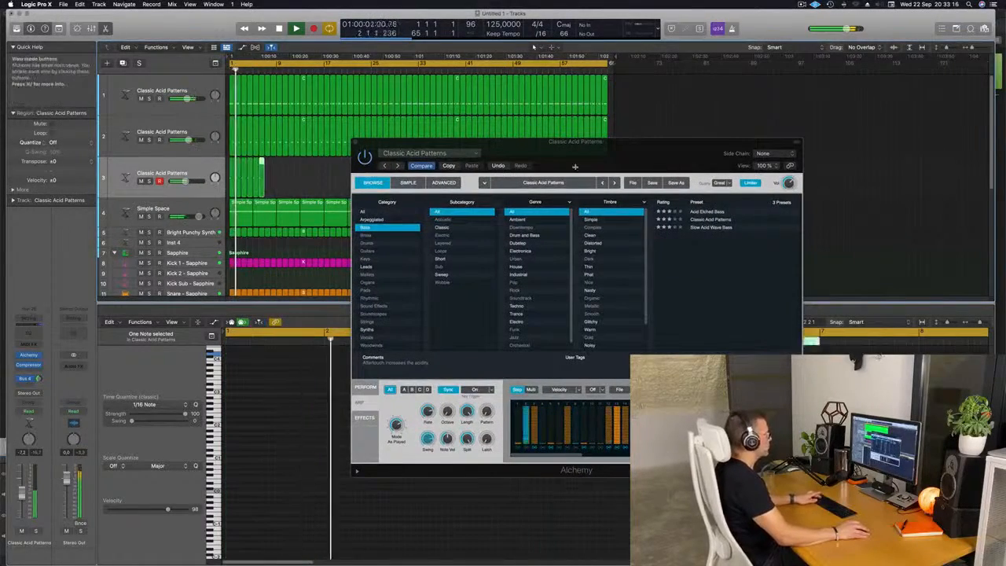
{"action": "left_click_drag", "start_coordinate": [573, 166], "coordinate": [533, 313]}
{"action": "left_click", "coordinate": [223, 178]}
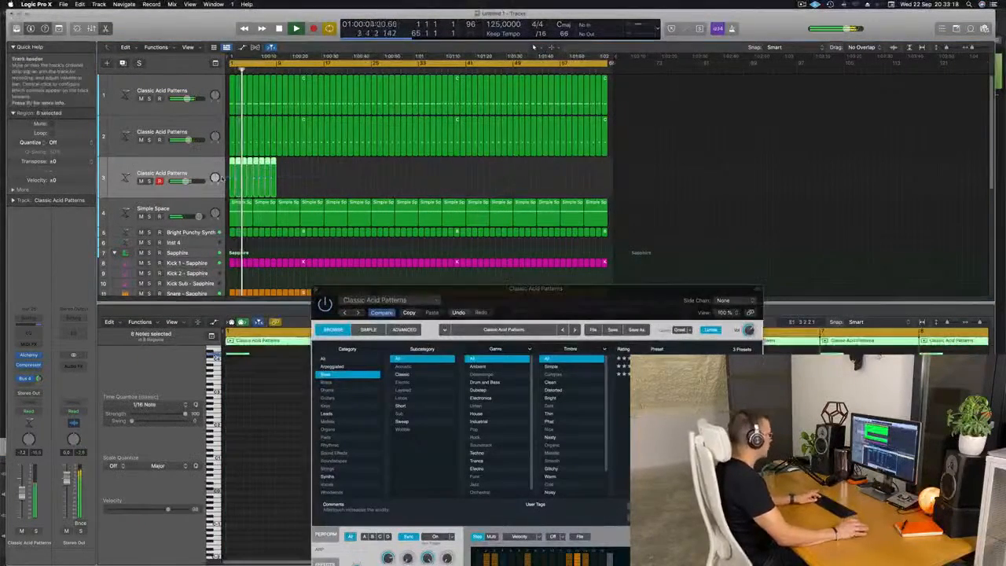
{"action": "key", "text": "super+r"}
{"action": "key", "text": "super+r"}
{"action": "key", "text": "super+r"}
{"action": "key", "text": "super+r"}
{"action": "key", "text": "super+r"}
{"action": "key", "text": "super+r"}
{"action": "key", "text": "super+r"}
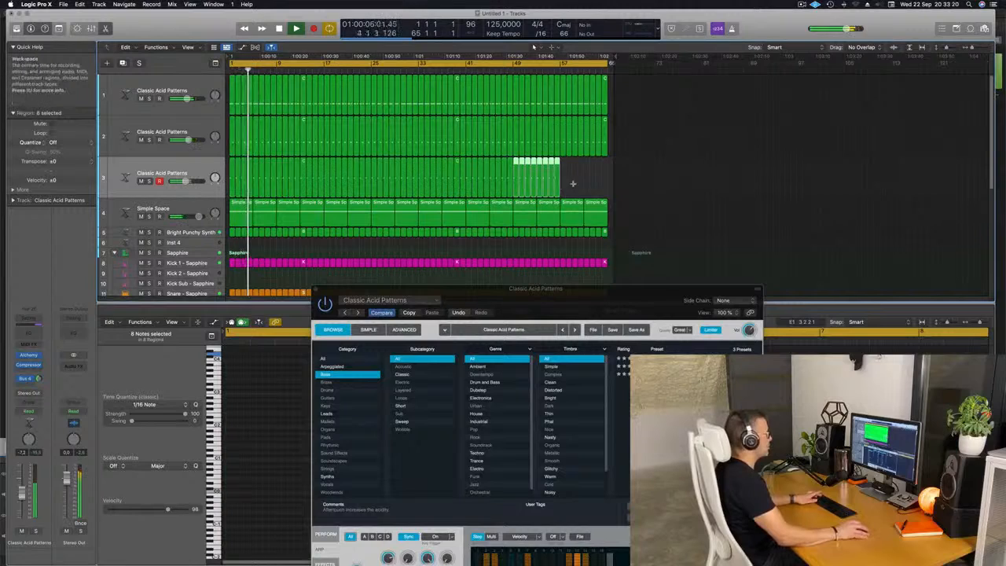
{"action": "left_click", "coordinate": [201, 169]}
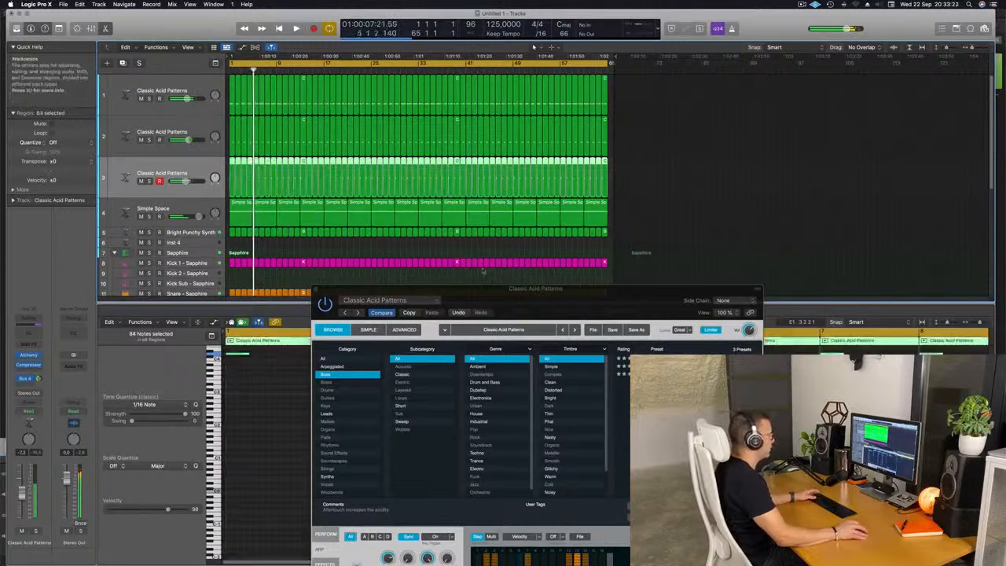
{"action": "left_click_drag", "start_coordinate": [560, 303], "coordinate": [507, 171]}
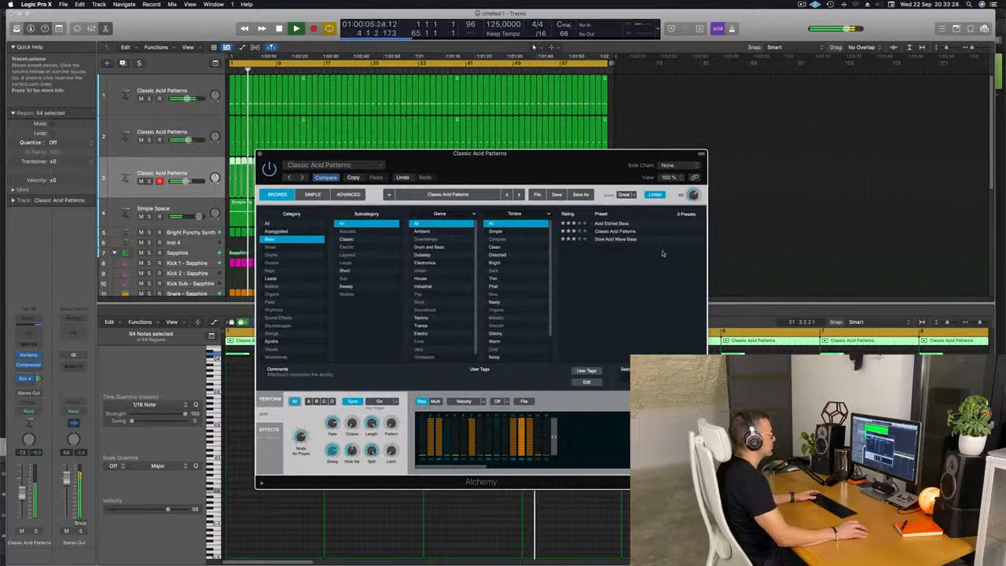
Step: Load the Slow Acid Wave Bass preset, settle on the Simple performance snapshot and close Alchemy
{"action": "left_click", "coordinate": [617, 240]}
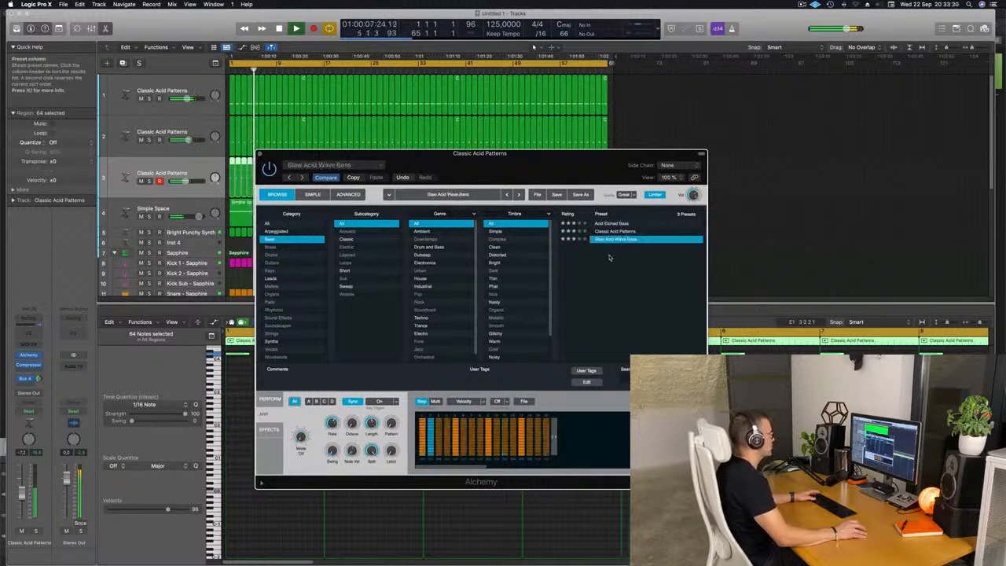
{"action": "left_click_drag", "start_coordinate": [547, 177], "coordinate": [700, 160]}
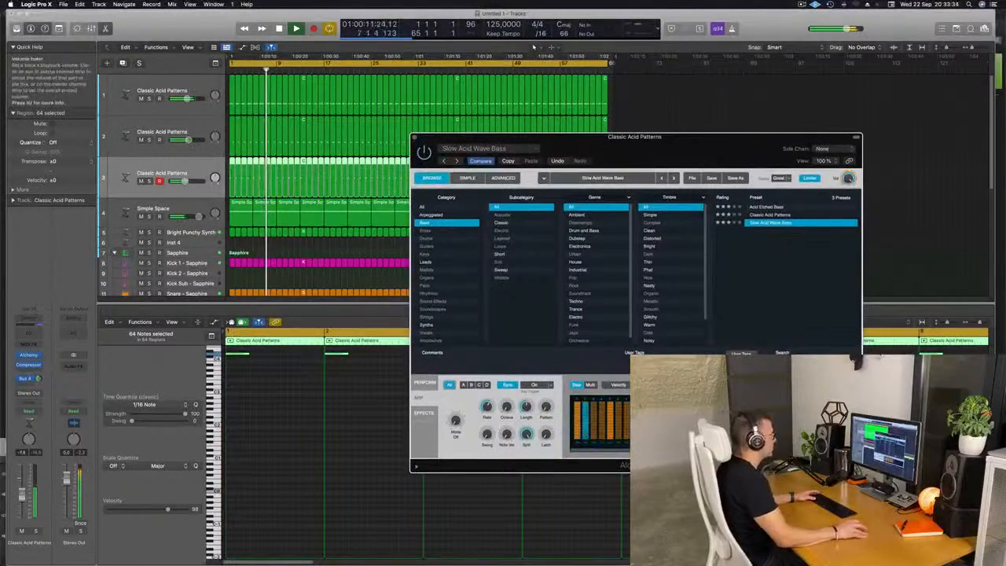
{"action": "left_click", "coordinate": [425, 386]}
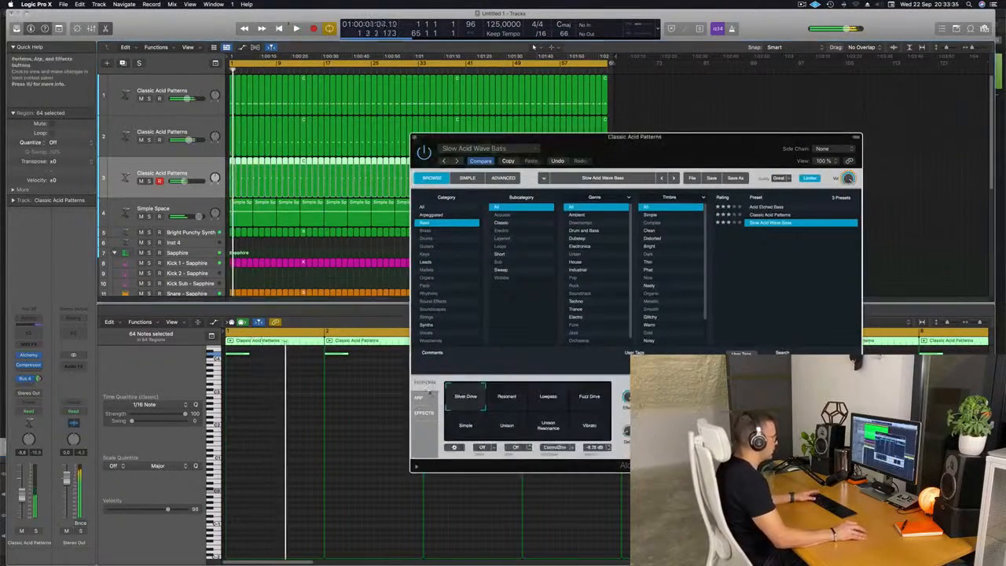
{"action": "left_click", "coordinate": [574, 400]}
{"action": "left_click", "coordinate": [548, 403]}
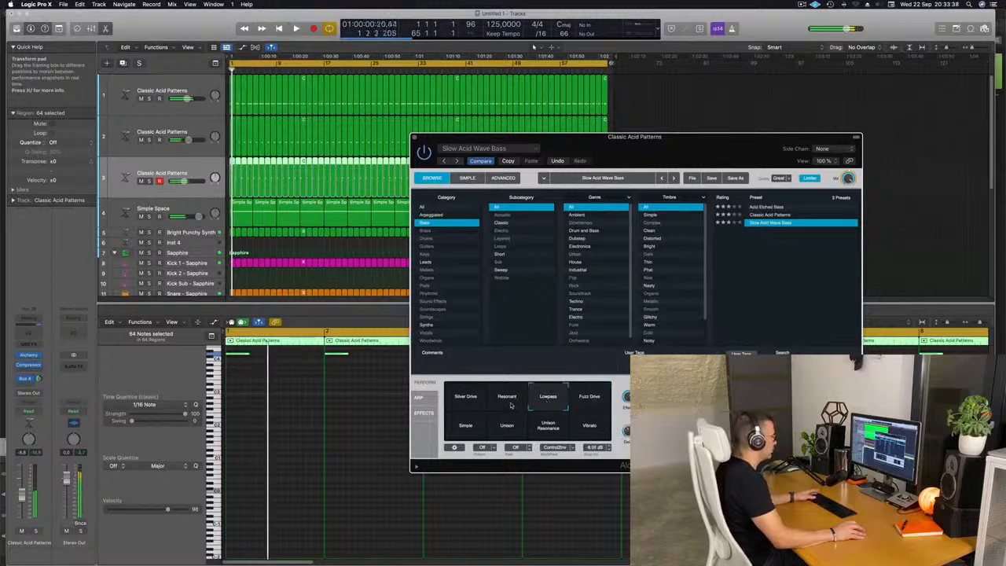
{"action": "left_click", "coordinate": [560, 429]}
{"action": "left_click", "coordinate": [506, 427]}
{"action": "left_click", "coordinate": [466, 427]}
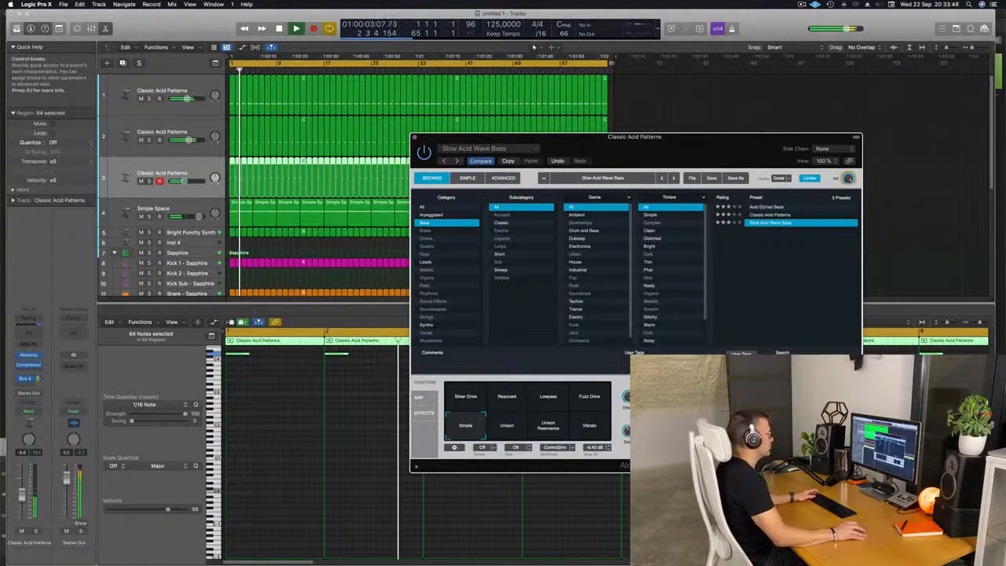
{"action": "left_click_drag", "start_coordinate": [518, 137], "coordinate": [421, 141]}
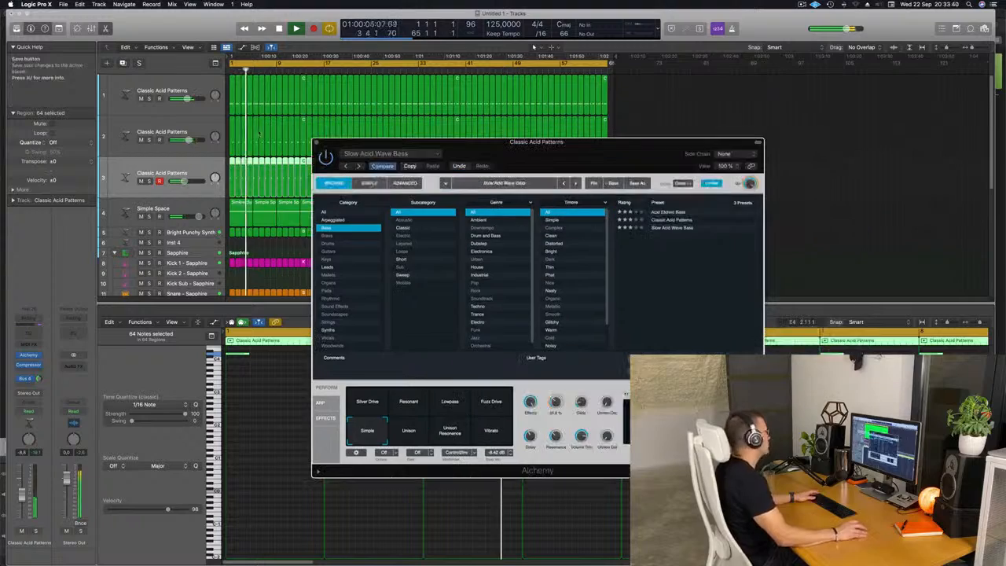
{"action": "left_click", "coordinate": [317, 142]}
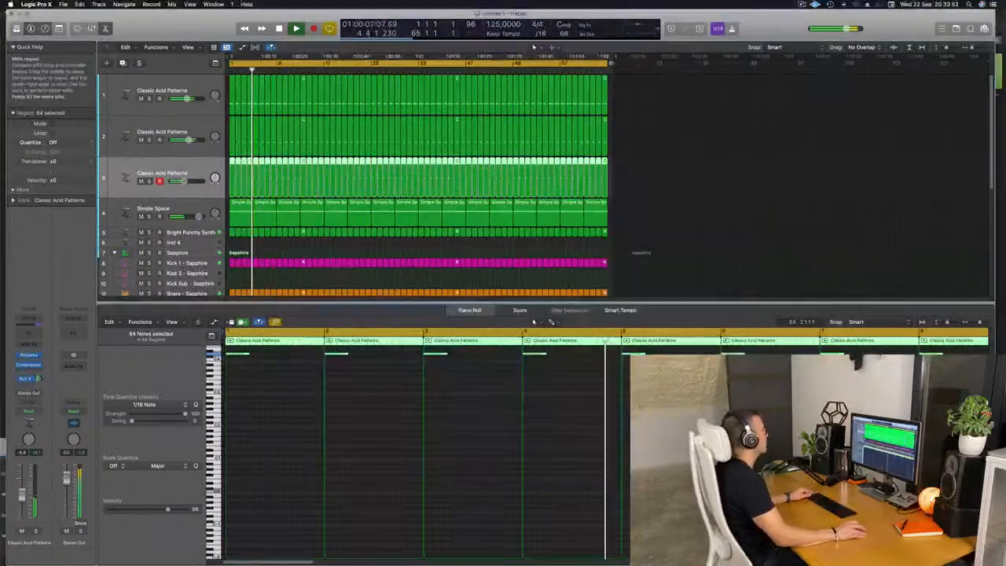
Step: Open the first Classic Acid Patterns track's Alchemy instrument and mute the second and third acid tracks
{"action": "key", "text": "z"}
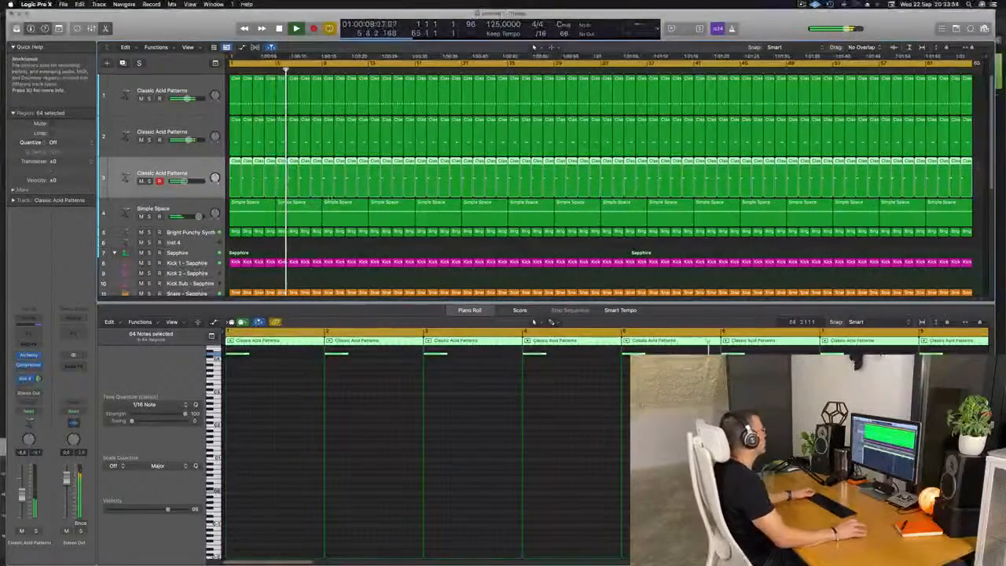
{"action": "left_click", "coordinate": [201, 79]}
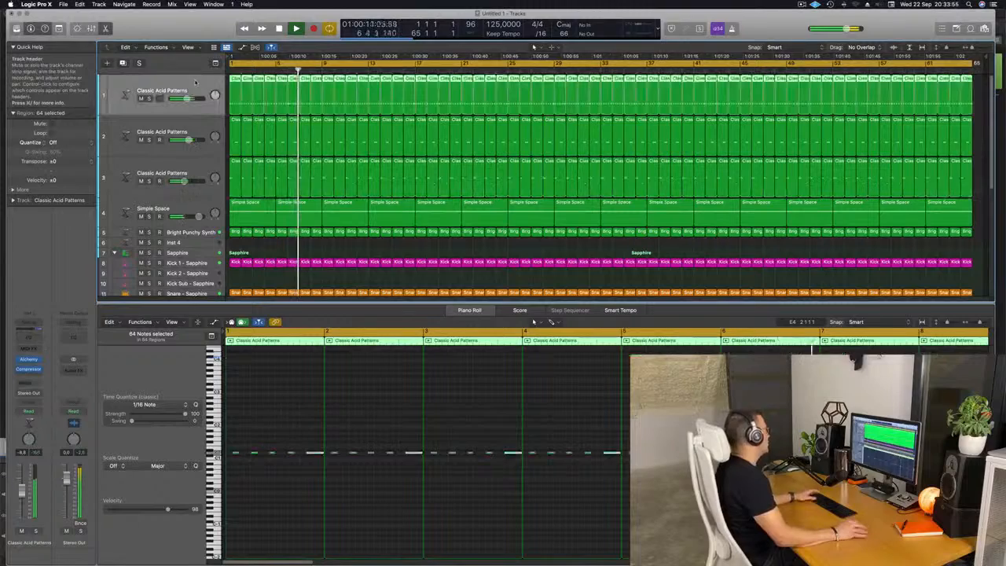
{"action": "left_click", "coordinate": [29, 359]}
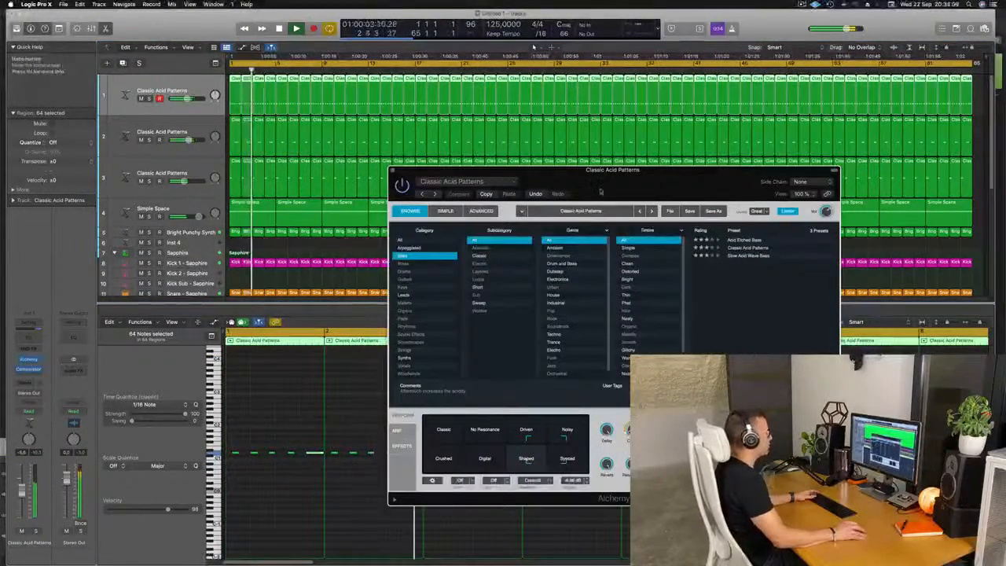
{"action": "left_click_drag", "start_coordinate": [587, 193], "coordinate": [624, 158]}
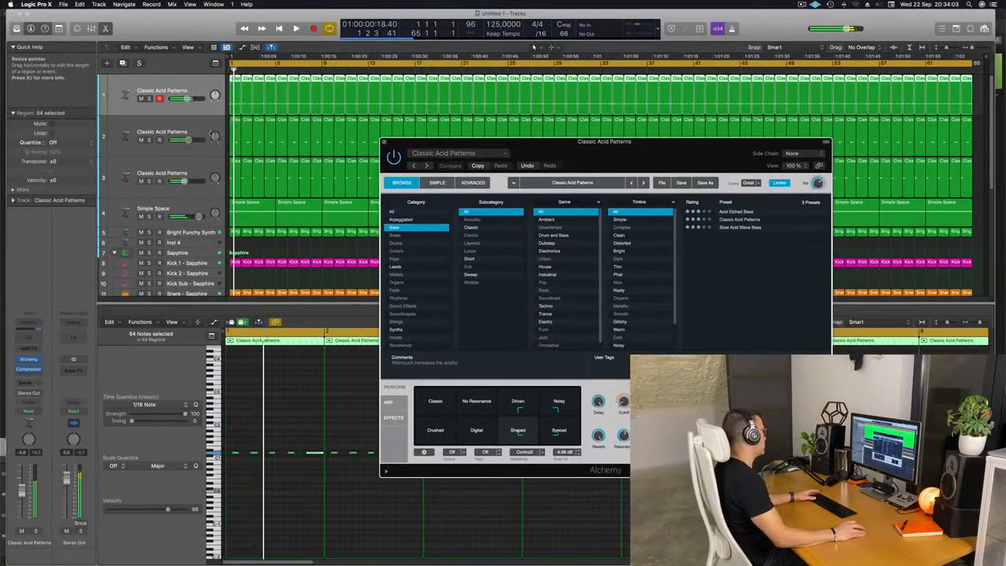
{"action": "left_click", "coordinate": [141, 140]}
{"action": "left_click", "coordinate": [141, 181]}
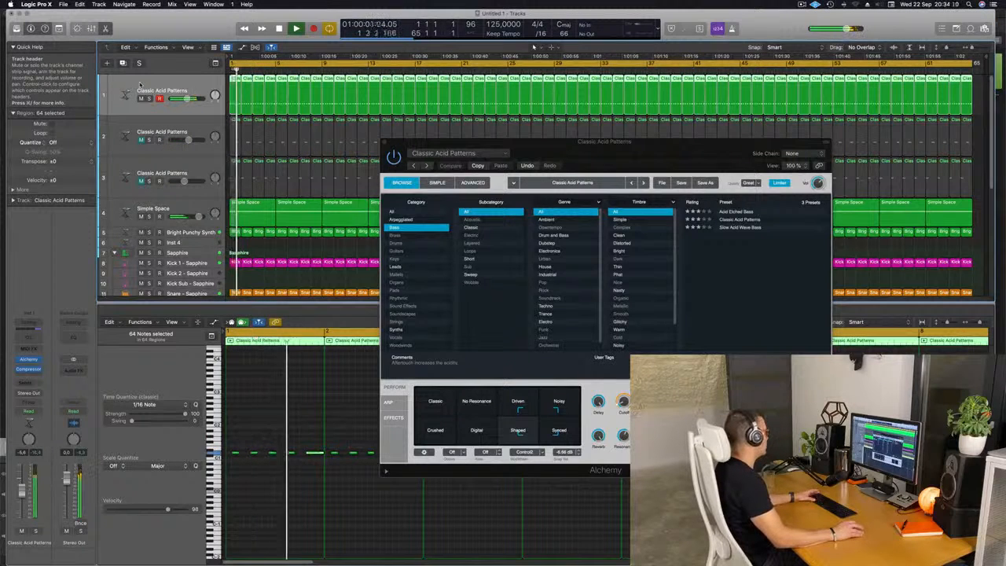
Step: Set the first track's automation mode to Touch, record a Cutoff knob movement and close Alchemy
{"action": "left_click", "coordinate": [28, 412]}
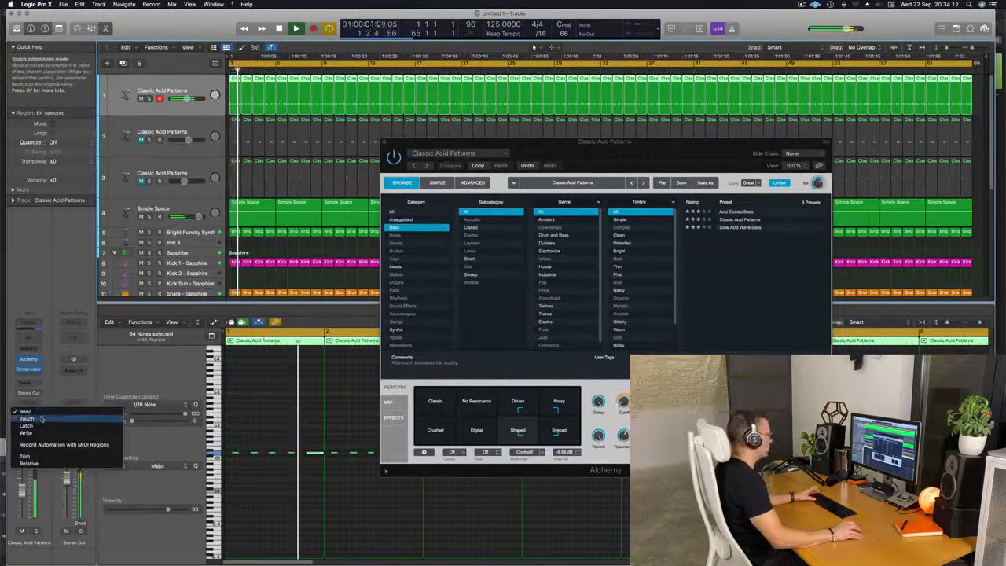
{"action": "left_click", "coordinate": [39, 419]}
{"action": "left_click_drag", "start_coordinate": [621, 403], "coordinate": [627, 395]}
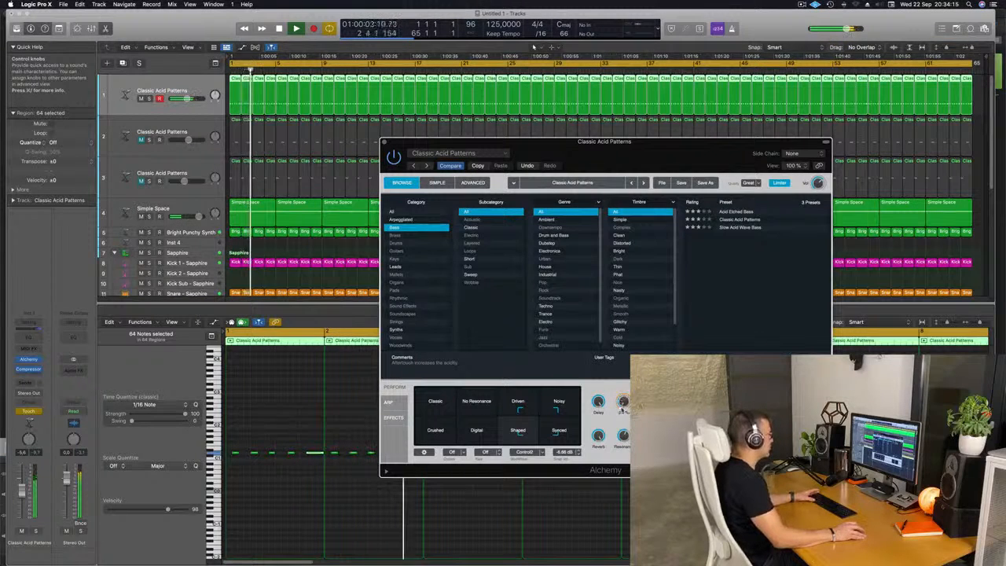
{"action": "left_click", "coordinate": [384, 142]}
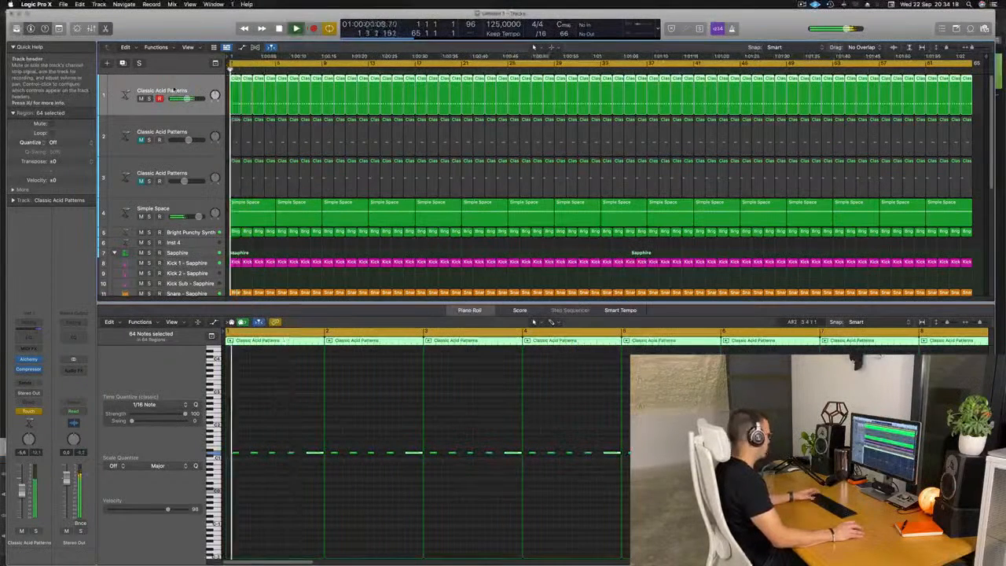
Step: Show track automation, set the first track to Read and display its Alchemy Cutoff automation lane
{"action": "key", "text": "a"}
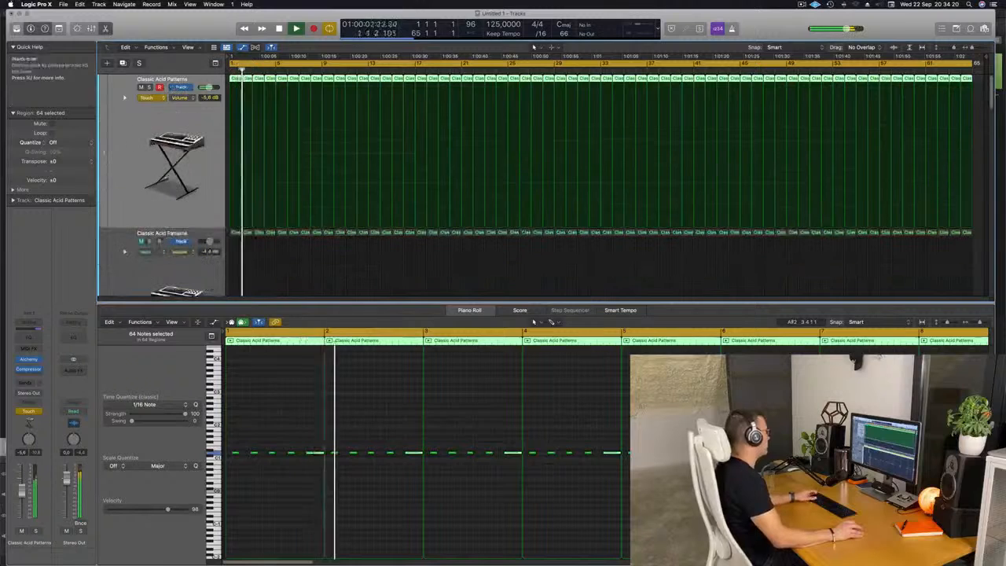
{"action": "left_click", "coordinate": [148, 97]}
{"action": "left_click", "coordinate": [124, 173]}
{"action": "scroll", "coordinate": [123, 172], "scroll_direction": "down", "scroll_amount": 4}
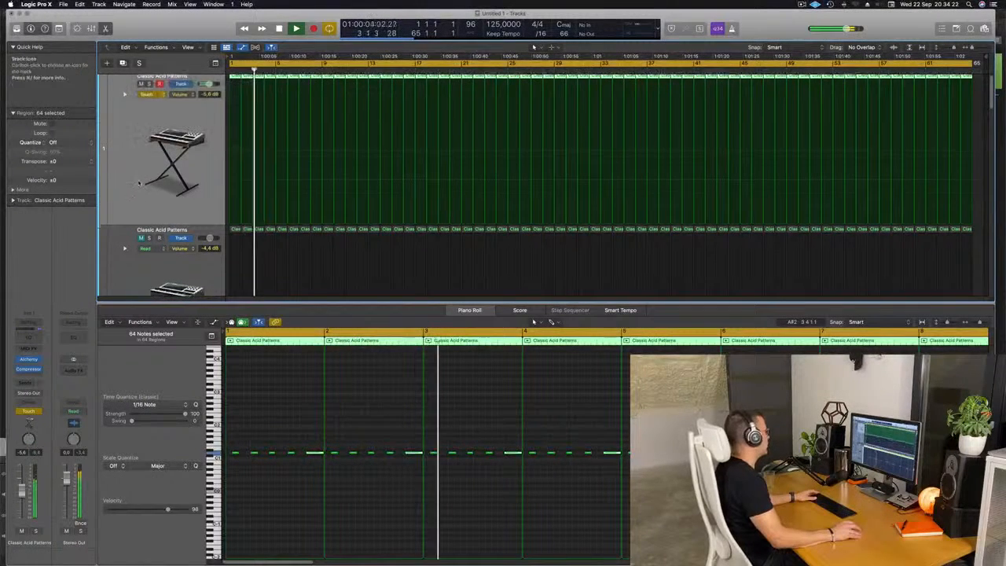
{"action": "scroll", "coordinate": [126, 134], "scroll_direction": "up", "scroll_amount": 5}
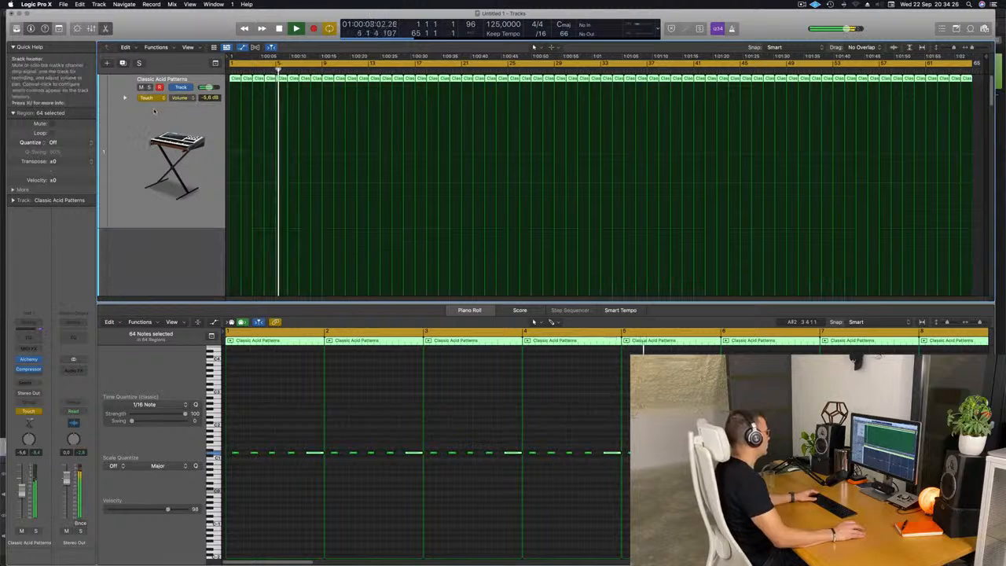
{"action": "left_click", "coordinate": [148, 98]}
{"action": "left_click", "coordinate": [147, 89]}
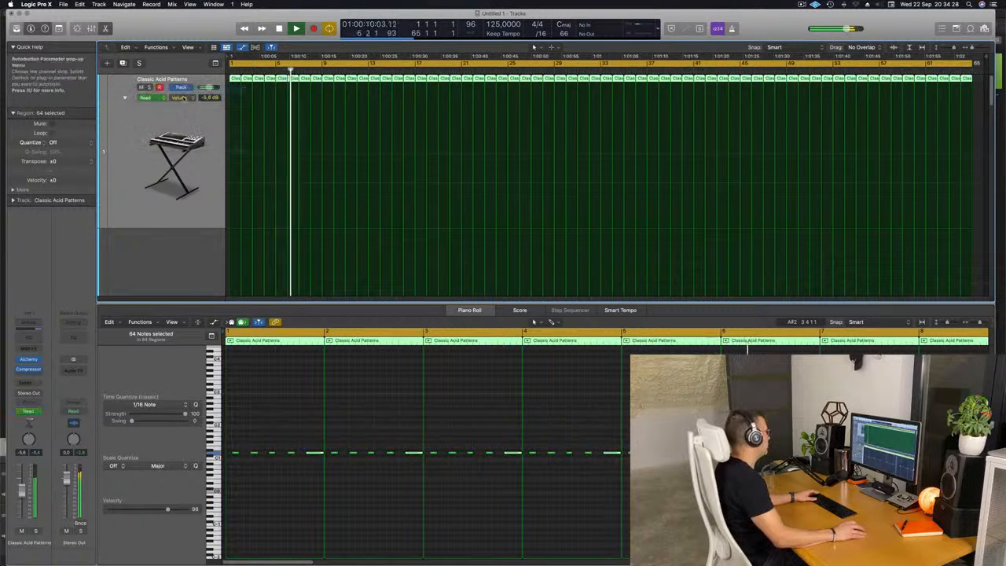
{"action": "left_click", "coordinate": [174, 97]}
{"action": "left_click", "coordinate": [206, 184]}
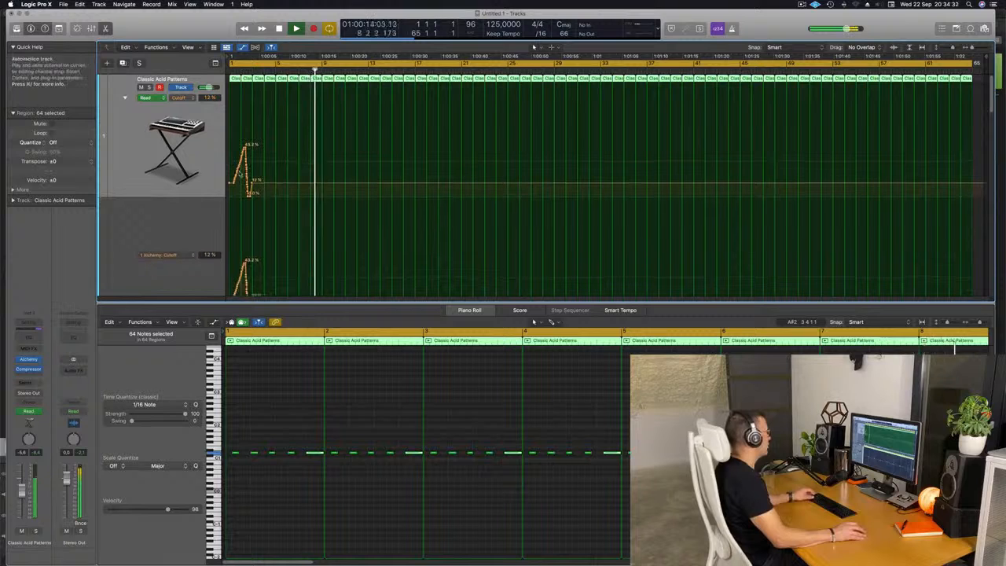
{"action": "left_click", "coordinate": [124, 99]}
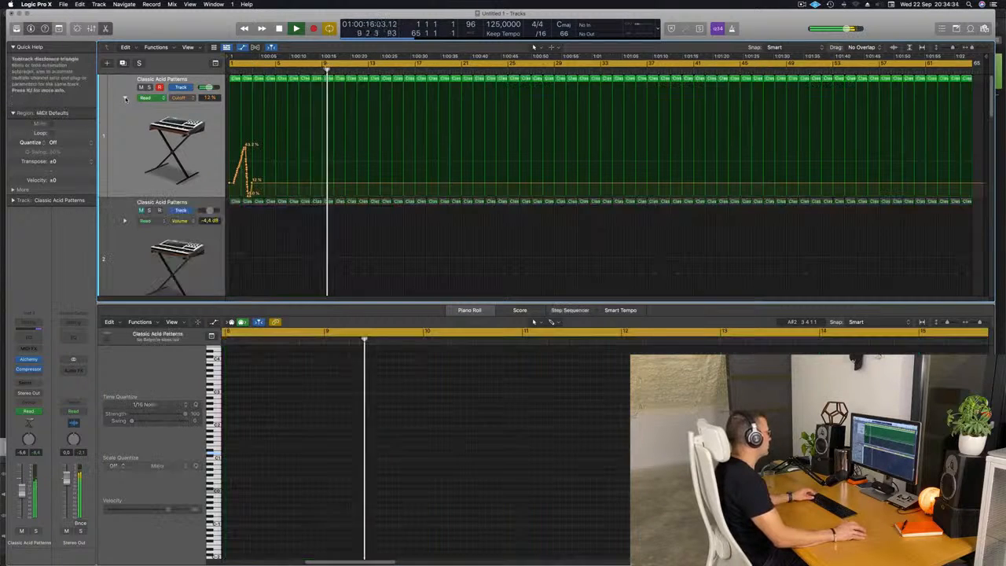
Step: Draw Cutoff automation near the start rising to about 33.4% and falling back to about 13.4%
{"action": "key", "text": "space"}
{"action": "key", "text": "space"}
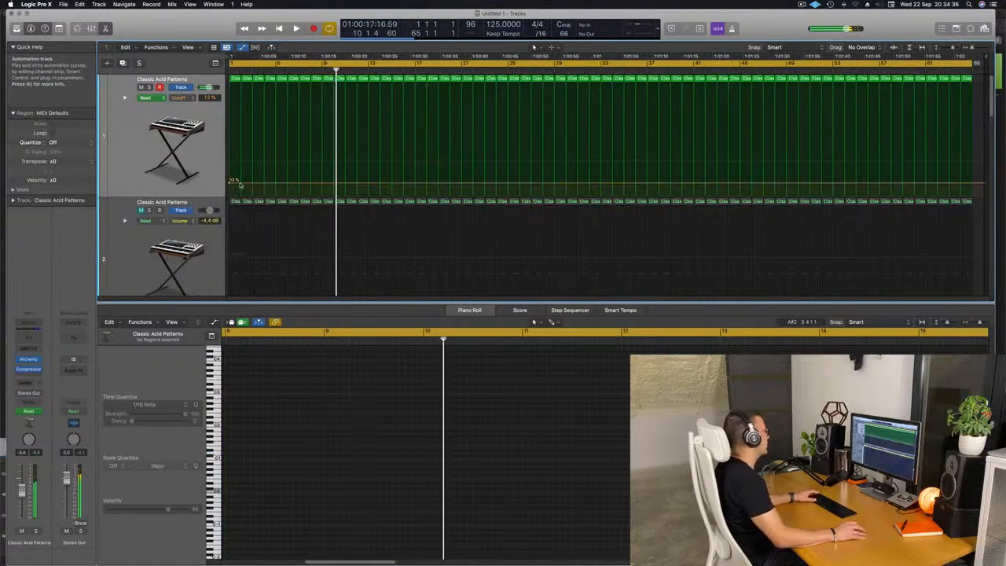
{"action": "left_click_drag", "start_coordinate": [276, 183], "coordinate": [278, 158]}
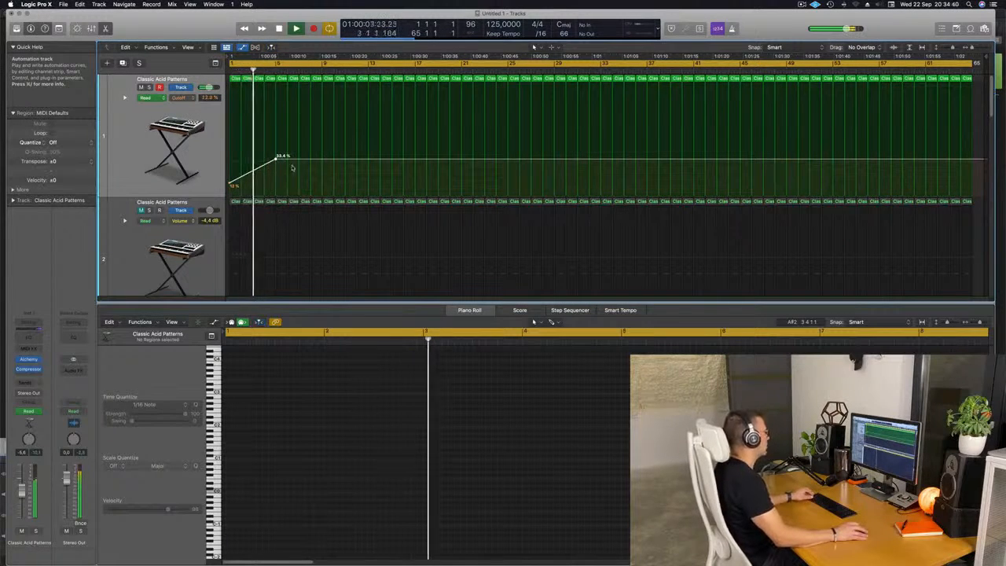
{"action": "left_click_drag", "start_coordinate": [311, 160], "coordinate": [322, 184]}
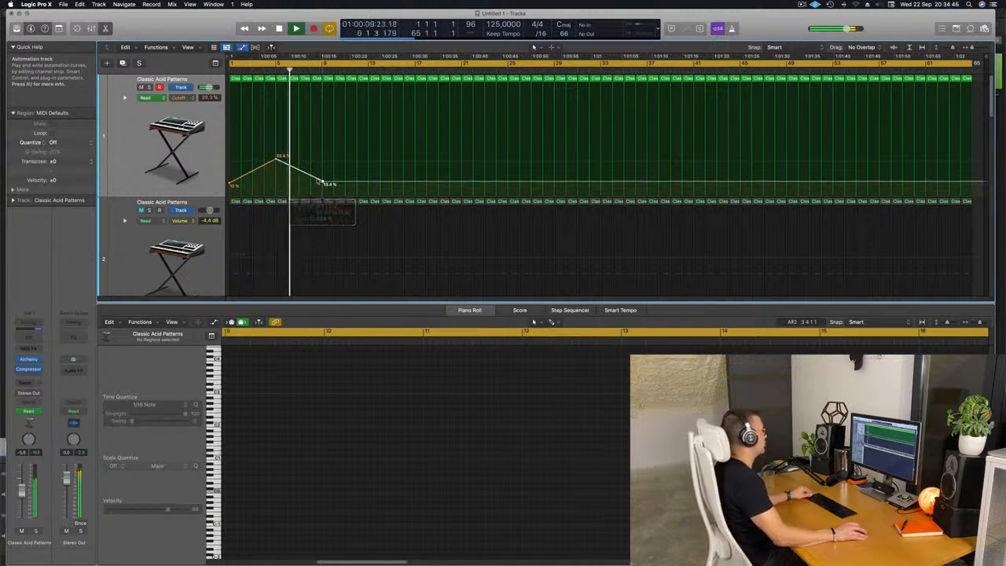
Step: Solo the Simple Space track during playback
{"action": "scroll", "coordinate": [310, 186], "scroll_direction": "down", "scroll_amount": 3}
{"action": "scroll", "coordinate": [310, 186], "scroll_direction": "down", "scroll_amount": 2}
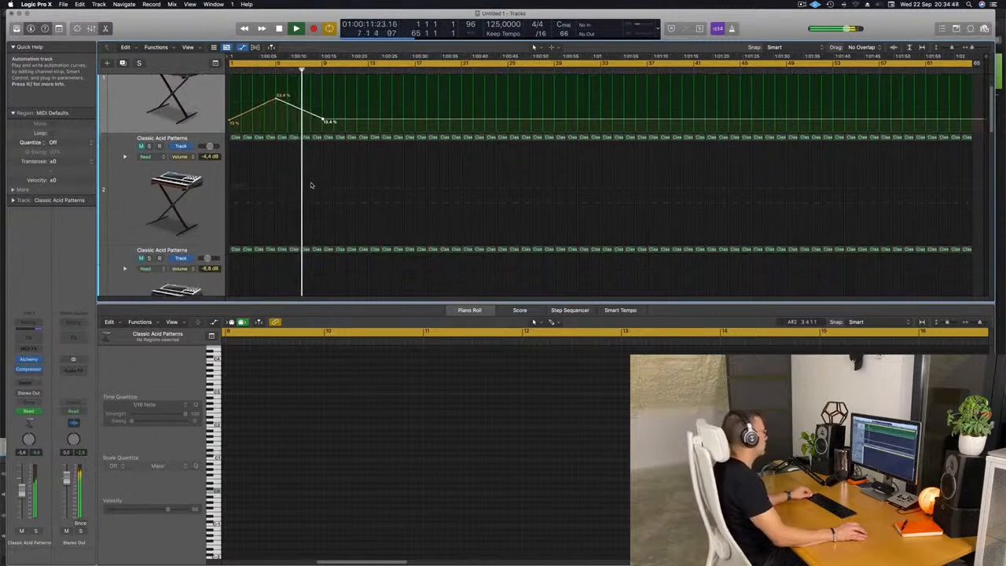
{"action": "scroll", "coordinate": [321, 209], "scroll_direction": "down", "scroll_amount": 3}
{"action": "scroll", "coordinate": [338, 195], "scroll_direction": "up", "scroll_amount": 3}
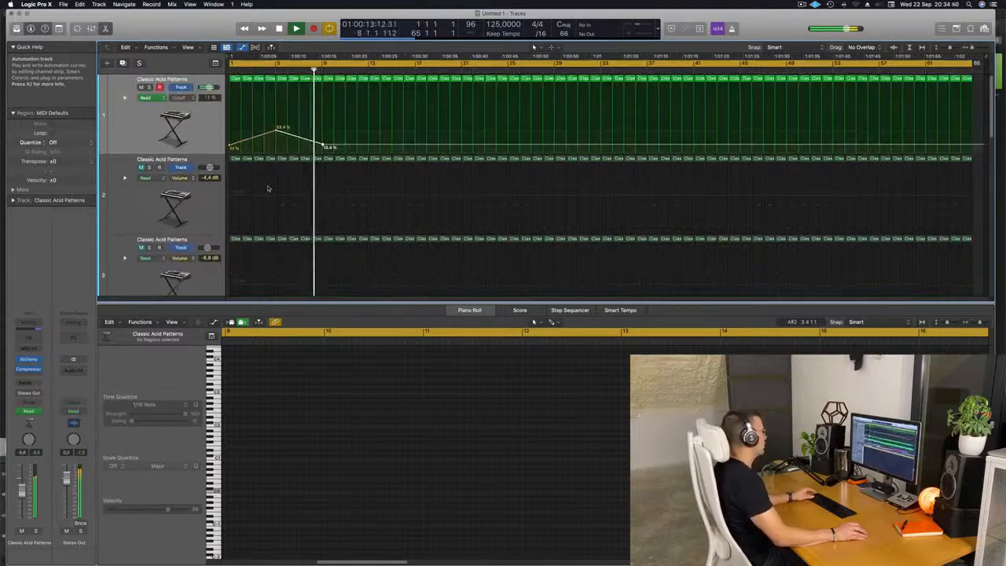
{"action": "scroll", "coordinate": [315, 165], "scroll_direction": "down", "scroll_amount": 5}
{"action": "key", "text": "space"}
{"action": "key", "text": "space"}
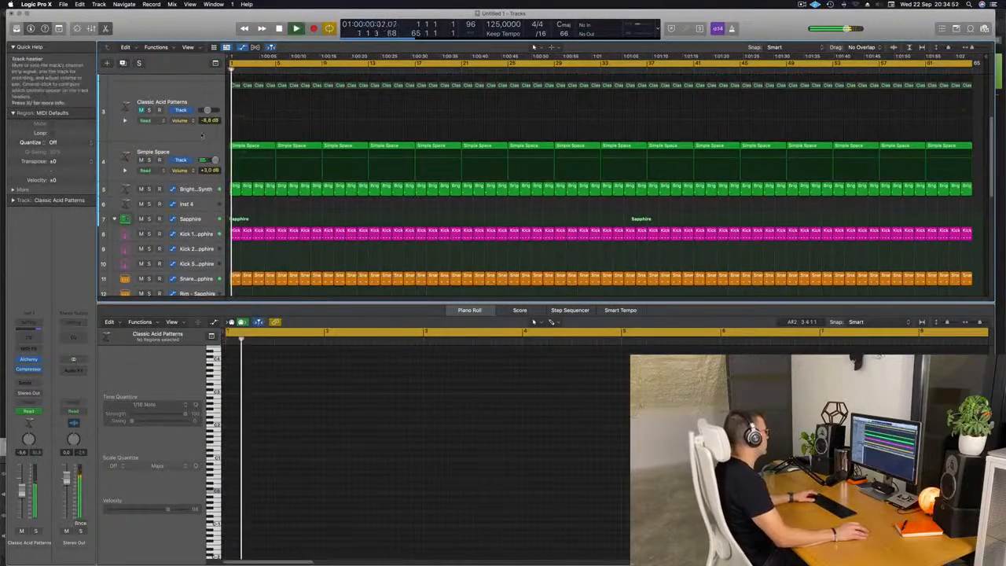
{"action": "left_click", "coordinate": [148, 161]}
{"action": "left_click", "coordinate": [150, 160]}
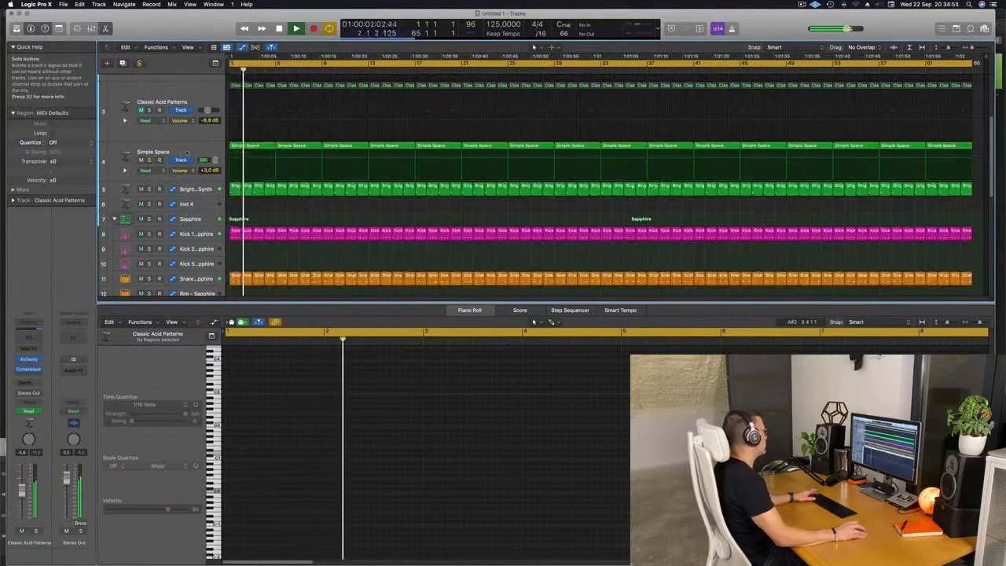
Step: Add a send from the Simple Space track to Bus 4
{"action": "left_click", "coordinate": [130, 161]}
{"action": "key", "text": "space"}
{"action": "key", "text": "space"}
{"action": "left_click", "coordinate": [31, 384]}
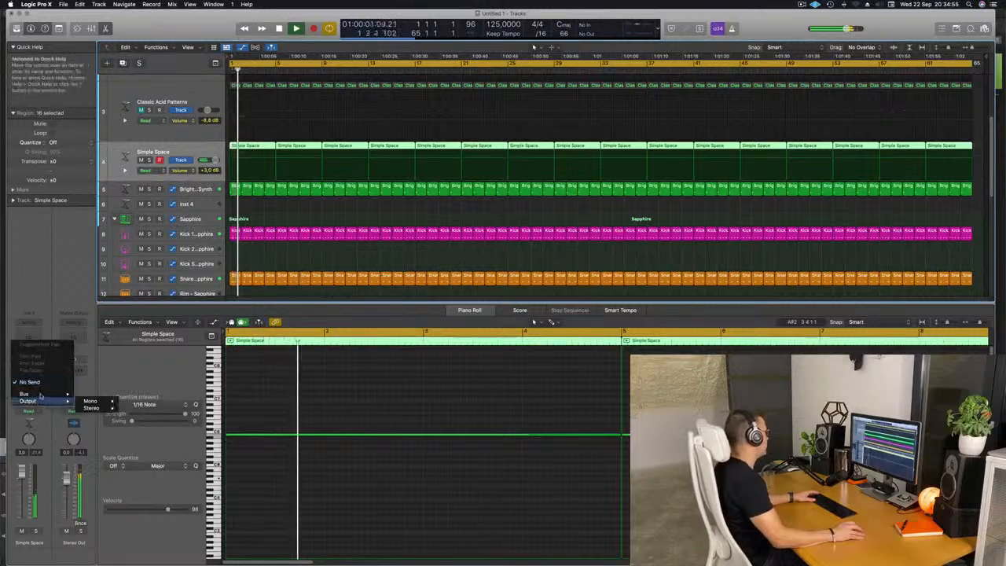
{"action": "mouse_move", "coordinate": [27, 394]}
{"action": "left_click", "coordinate": [100, 306]}
{"action": "key", "text": "space"}
{"action": "key", "text": "space"}
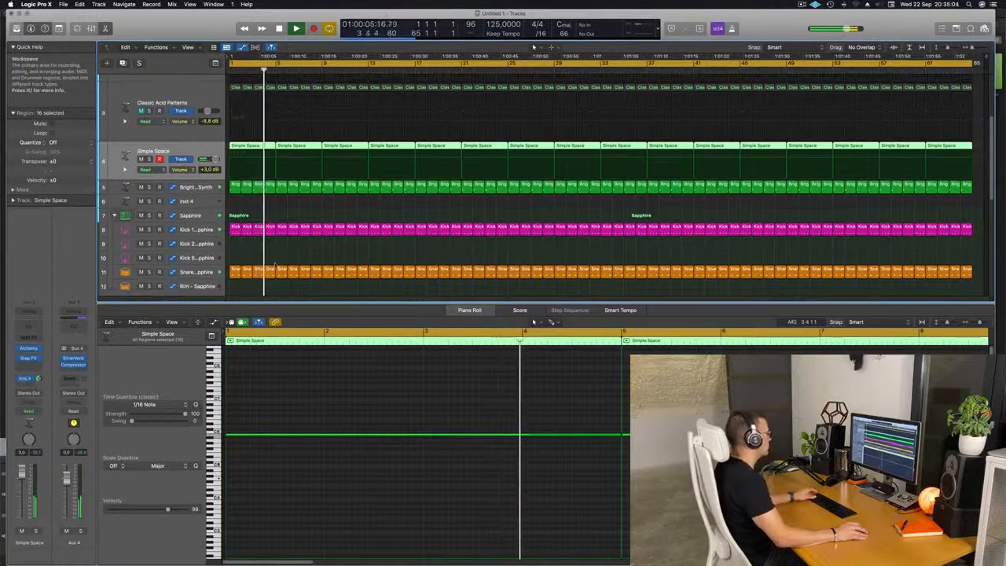
Step: Add a Bus 4 send on the Clap 2 - Sapphire track
{"action": "scroll", "coordinate": [318, 178], "scroll_direction": "down", "scroll_amount": 5}
{"action": "scroll", "coordinate": [319, 178], "scroll_direction": "down", "scroll_amount": 1}
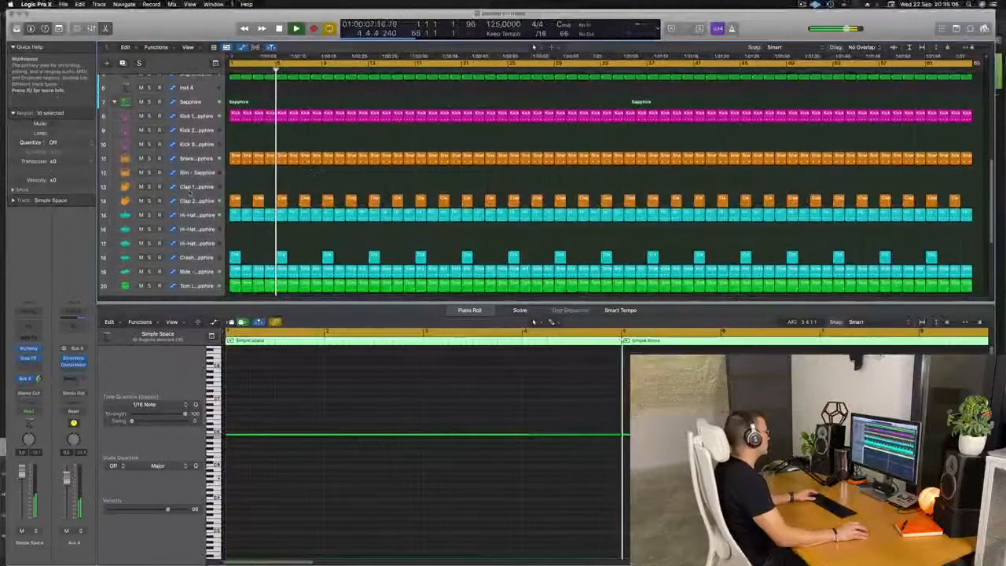
{"action": "left_click", "coordinate": [191, 202]}
{"action": "key", "text": "space"}
{"action": "key", "text": "space"}
{"action": "key", "text": "space"}
{"action": "left_click", "coordinate": [26, 386]}
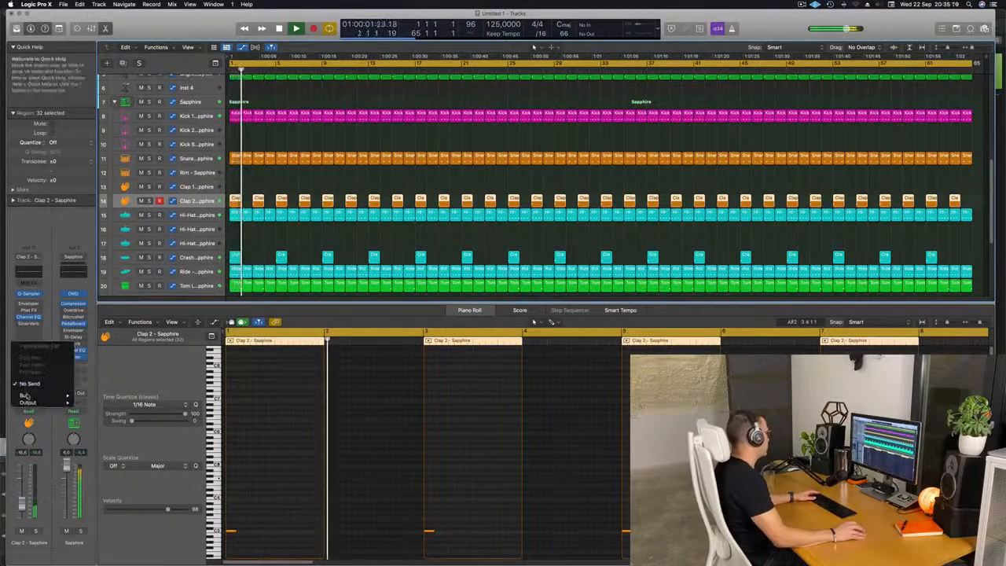
{"action": "mouse_move", "coordinate": [25, 396]}
{"action": "left_click", "coordinate": [100, 306]}
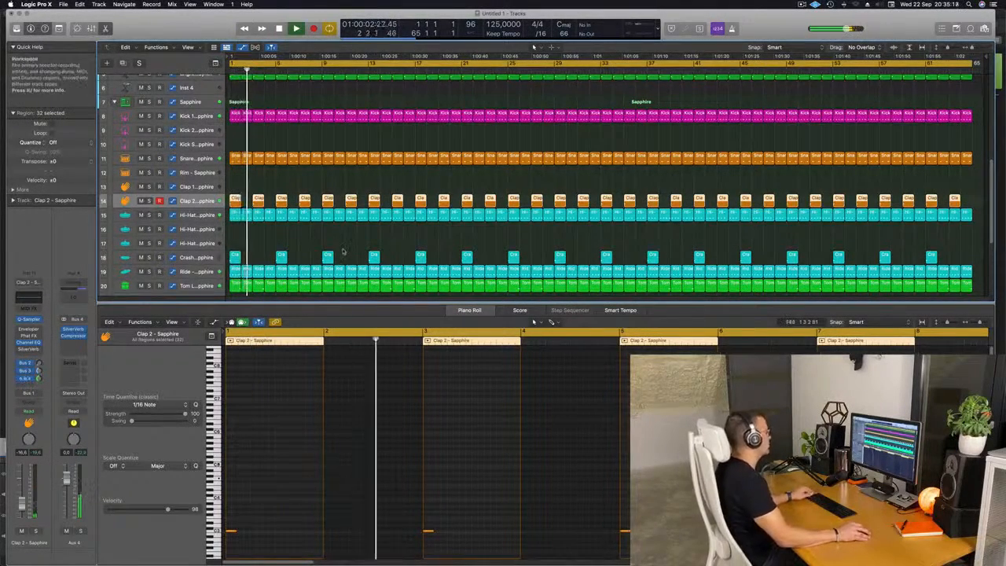
Step: Extend the Cutoff automation with another rise to about 38.1% and fall back to about 13.4%
{"action": "scroll", "coordinate": [339, 244], "scroll_direction": "up", "scroll_amount": 8}
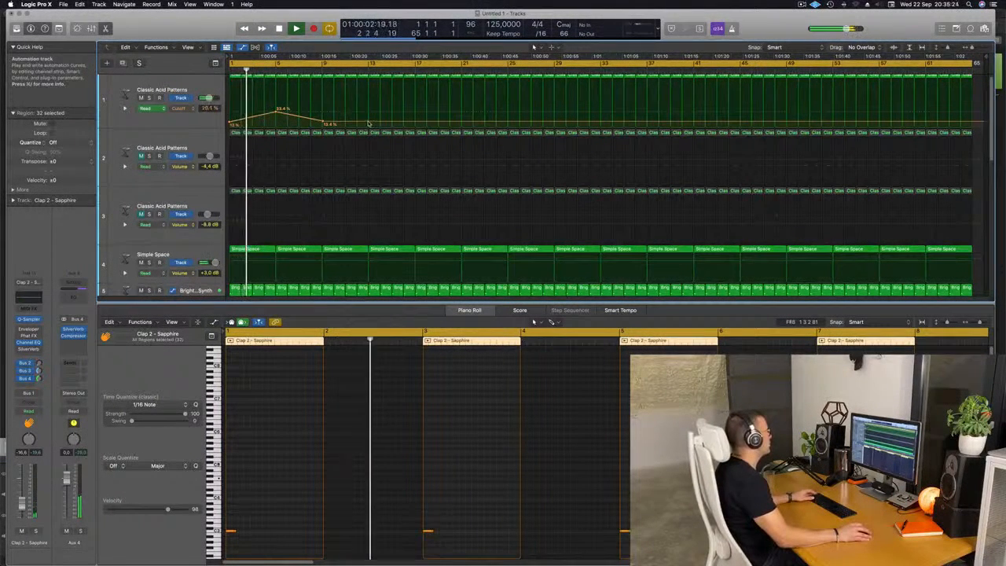
{"action": "left_click_drag", "start_coordinate": [368, 123], "coordinate": [417, 121]}
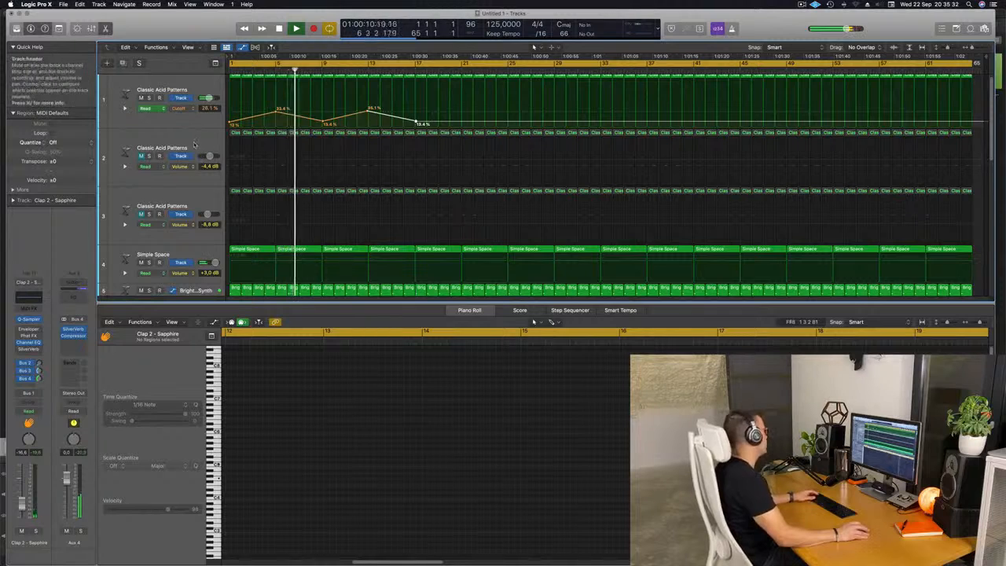
Step: Apply a high-pass cut at about 188 Hz in the second acid track's Channel EQ and lower its volume to about -5.1 dB
{"action": "left_click", "coordinate": [124, 167]}
{"action": "key", "text": "space"}
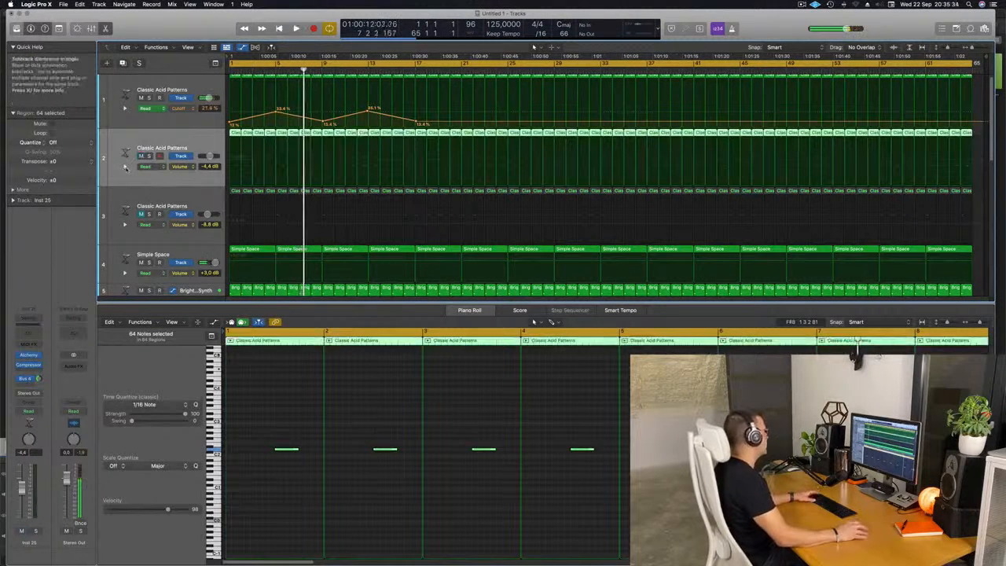
{"action": "key", "text": "Return"}
{"action": "key", "text": "space"}
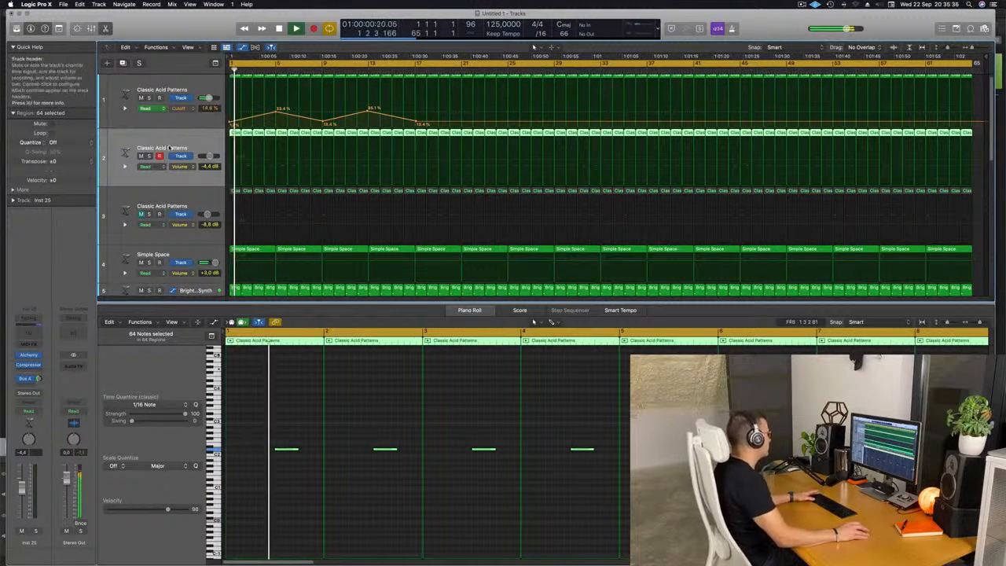
{"action": "key", "text": "Return"}
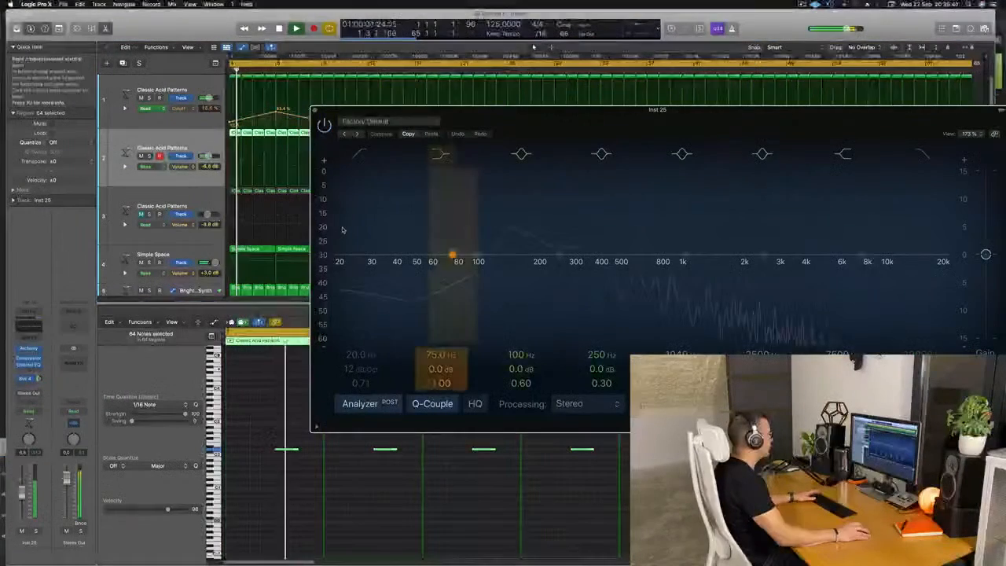
{"action": "key", "text": "Return"}
{"action": "left_click", "coordinate": [362, 154]}
{"action": "left_click_drag", "start_coordinate": [386, 223], "coordinate": [577, 192]}
{"action": "key", "text": "Return"}
{"action": "left_click_drag", "start_coordinate": [23, 496], "coordinate": [24, 492]}
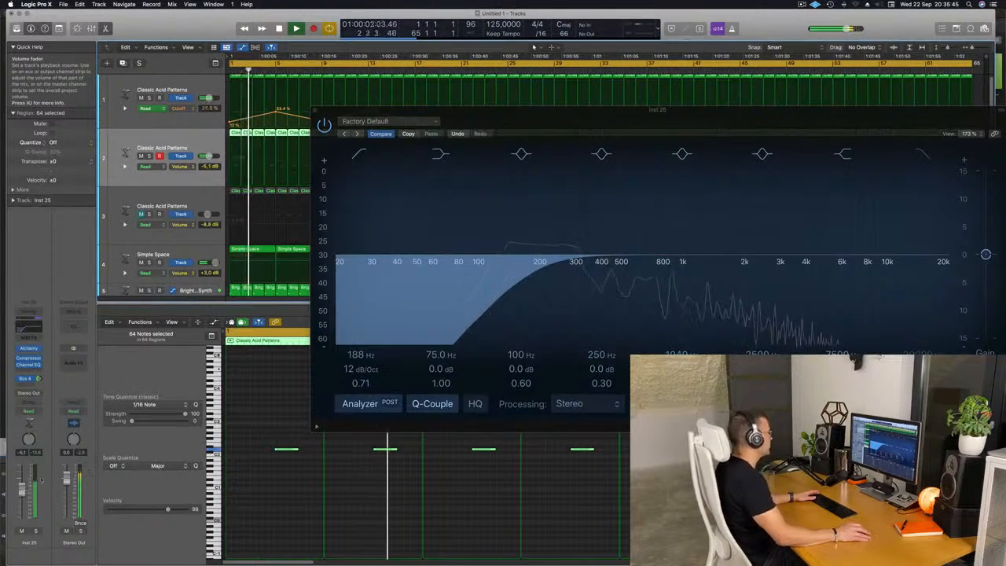
{"action": "left_click", "coordinate": [315, 110]}
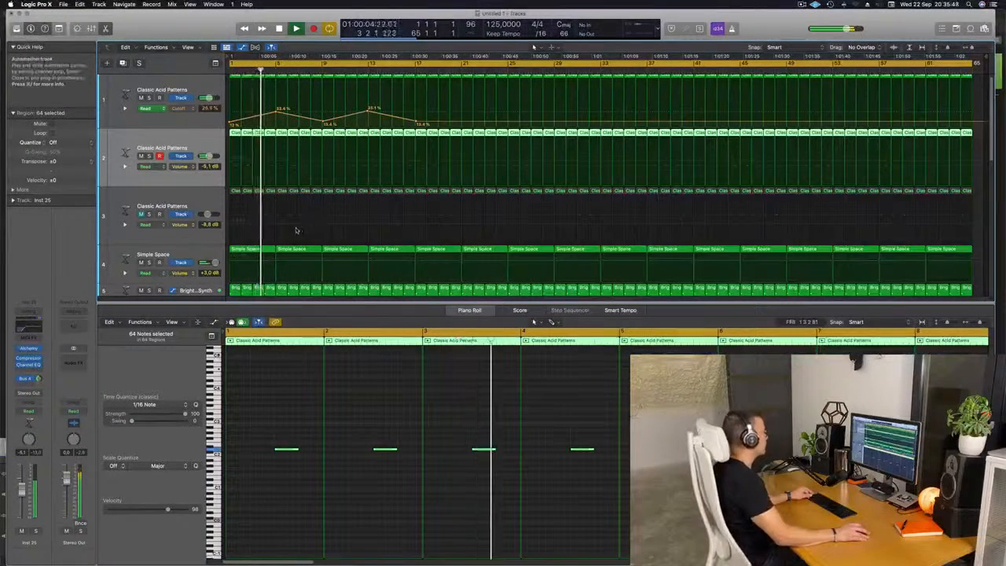
Step: Boost the Kick 1 - Sapphire track's 75 Hz EQ band to about +3.1 dB
{"action": "scroll", "coordinate": [305, 224], "scroll_direction": "down", "scroll_amount": 2}
{"action": "scroll", "coordinate": [304, 224], "scroll_direction": "down", "scroll_amount": 3}
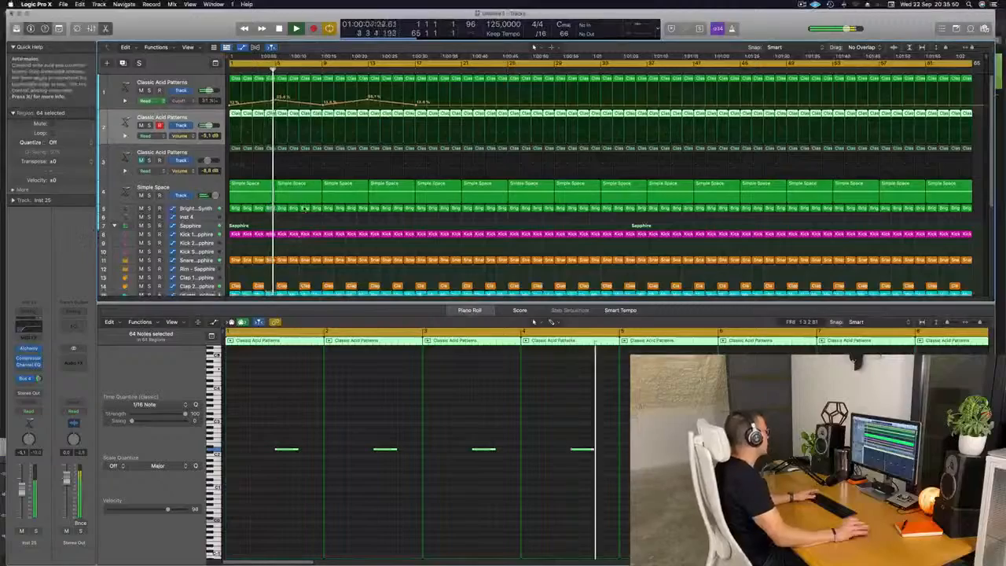
{"action": "scroll", "coordinate": [183, 186], "scroll_direction": "down", "scroll_amount": 5}
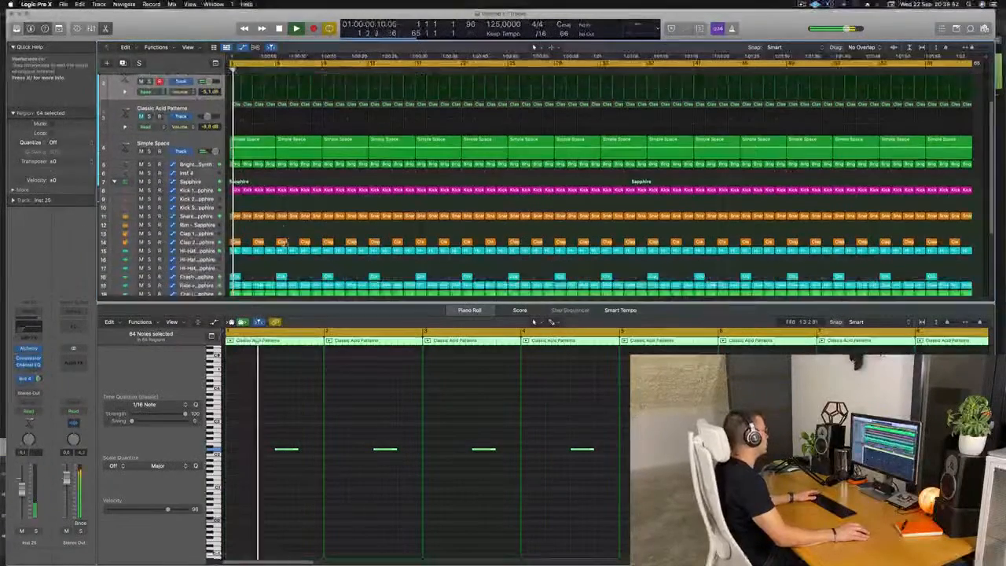
{"action": "scroll", "coordinate": [226, 204], "scroll_direction": "up", "scroll_amount": 2}
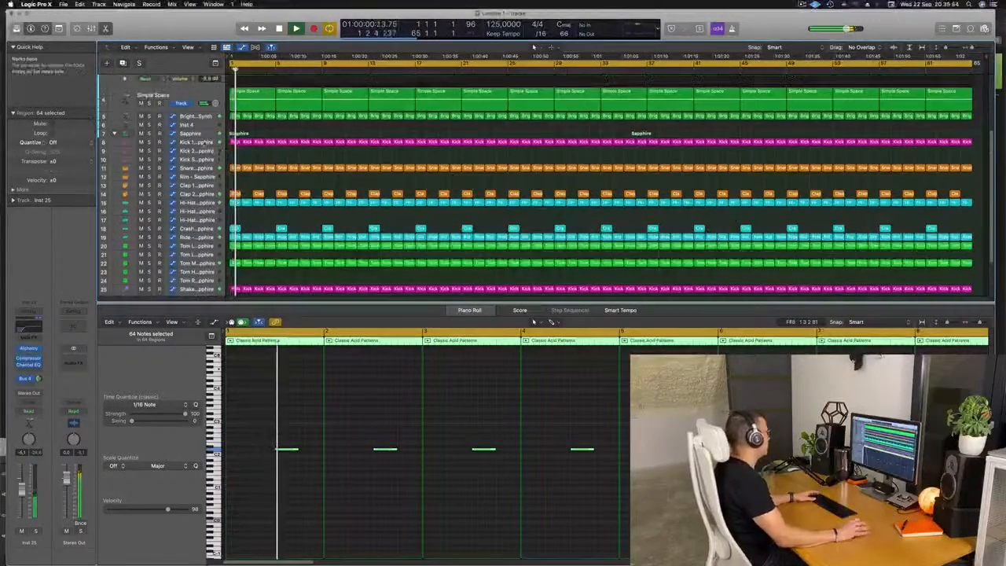
{"action": "left_click", "coordinate": [193, 142]}
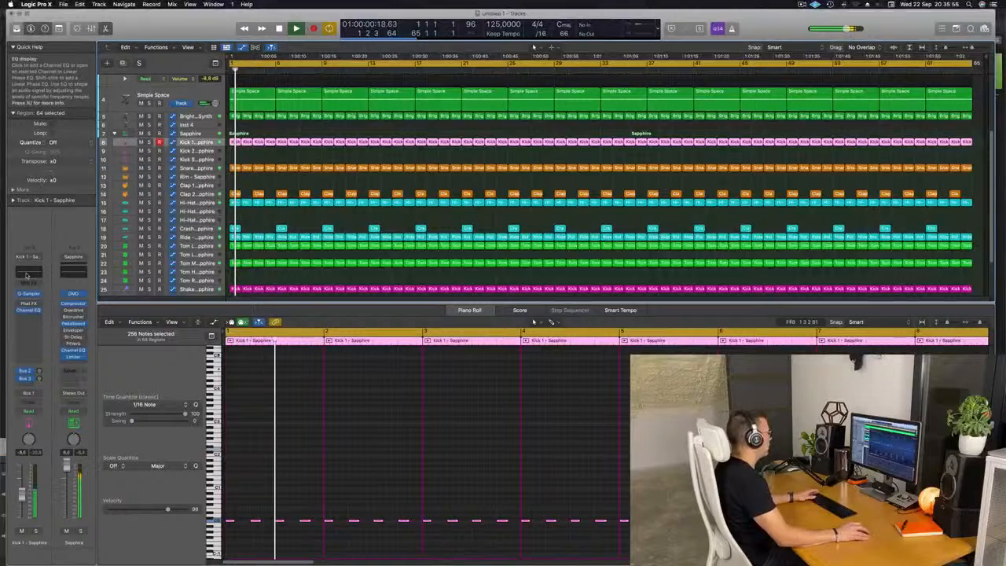
{"action": "left_click", "coordinate": [29, 271]}
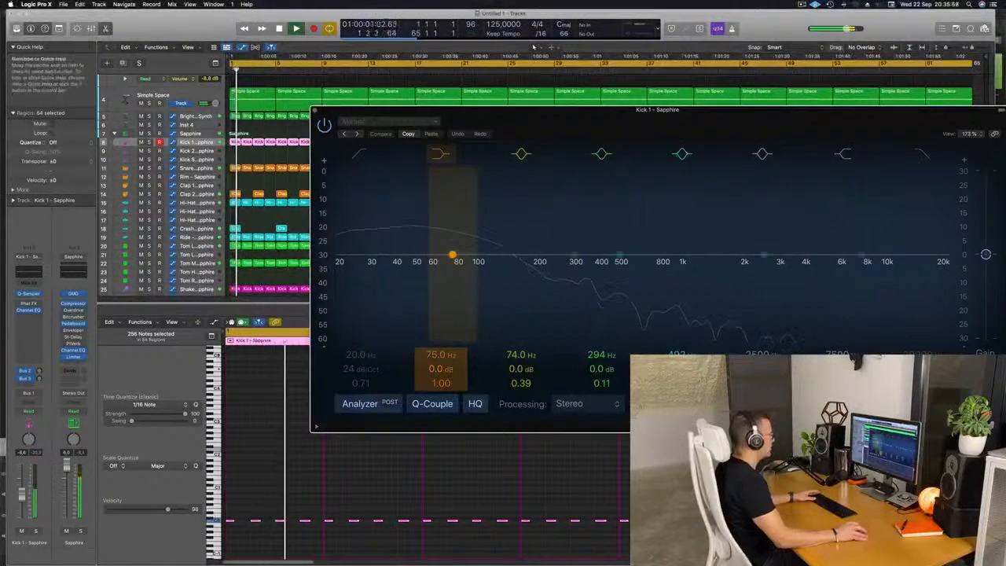
{"action": "left_click_drag", "start_coordinate": [440, 367], "coordinate": [440, 360]}
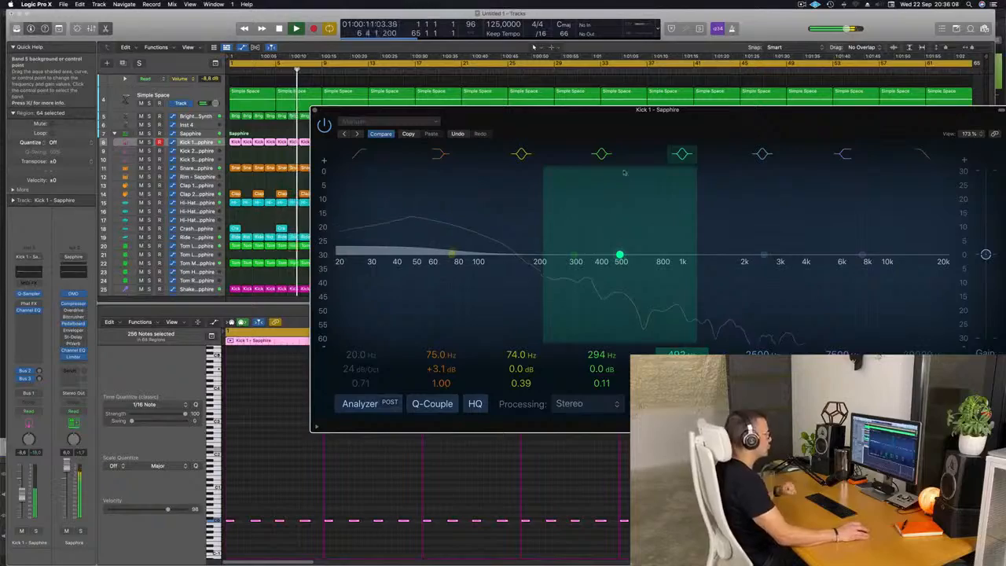
{"action": "left_click_drag", "start_coordinate": [599, 111], "coordinate": [543, 114]}
{"action": "left_click", "coordinate": [258, 113]}
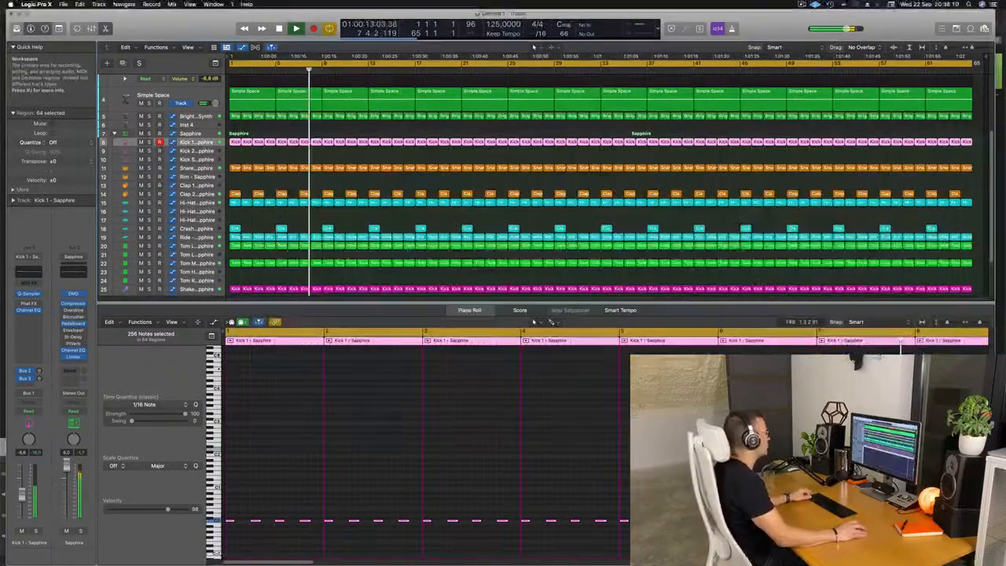
Step: Unmute the third Classic Acid Patterns track
{"action": "scroll", "coordinate": [355, 182], "scroll_direction": "down", "scroll_amount": 5}
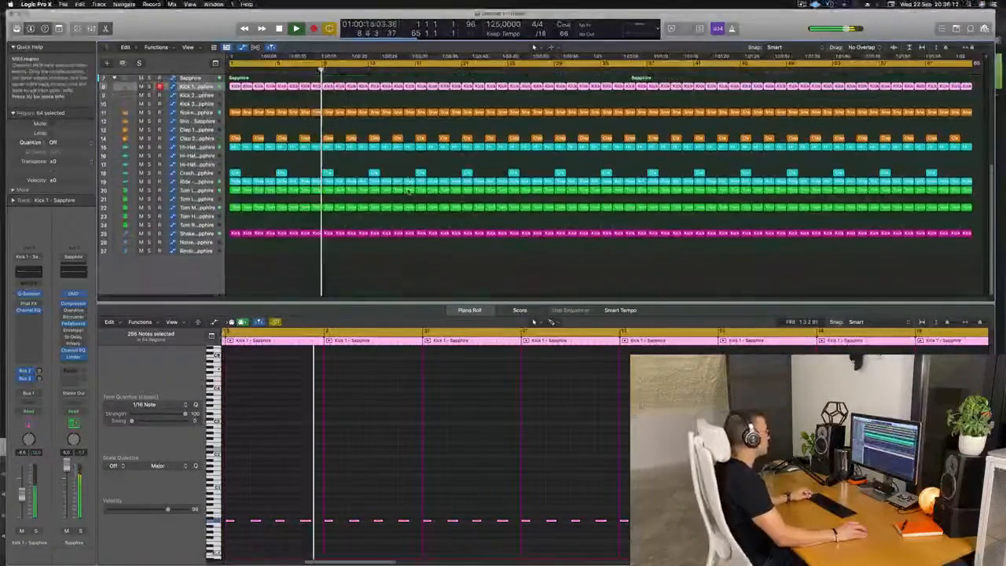
{"action": "key", "text": "super+Up"}
{"action": "key", "text": "super+Up"}
{"action": "scroll", "coordinate": [404, 223], "scroll_direction": "up", "scroll_amount": 3}
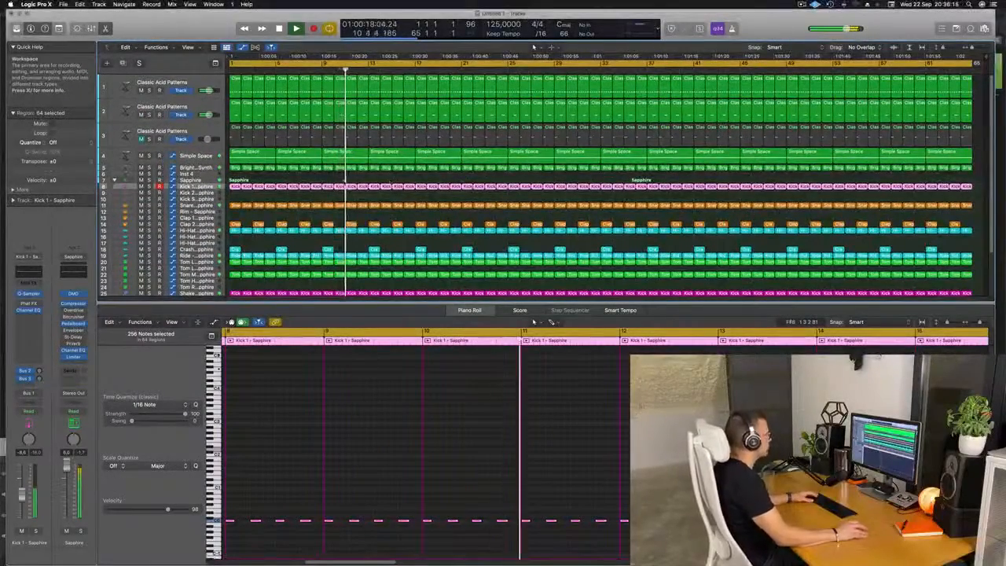
{"action": "scroll", "coordinate": [362, 204], "scroll_direction": "down", "scroll_amount": 1}
{"action": "key", "text": "Return"}
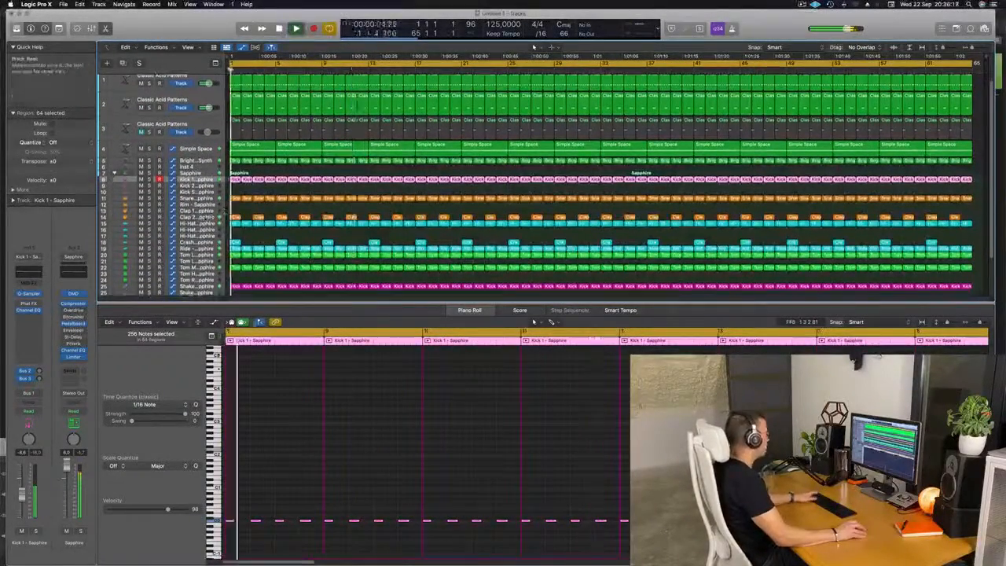
{"action": "left_click", "coordinate": [196, 217]}
{"action": "key", "text": "Return"}
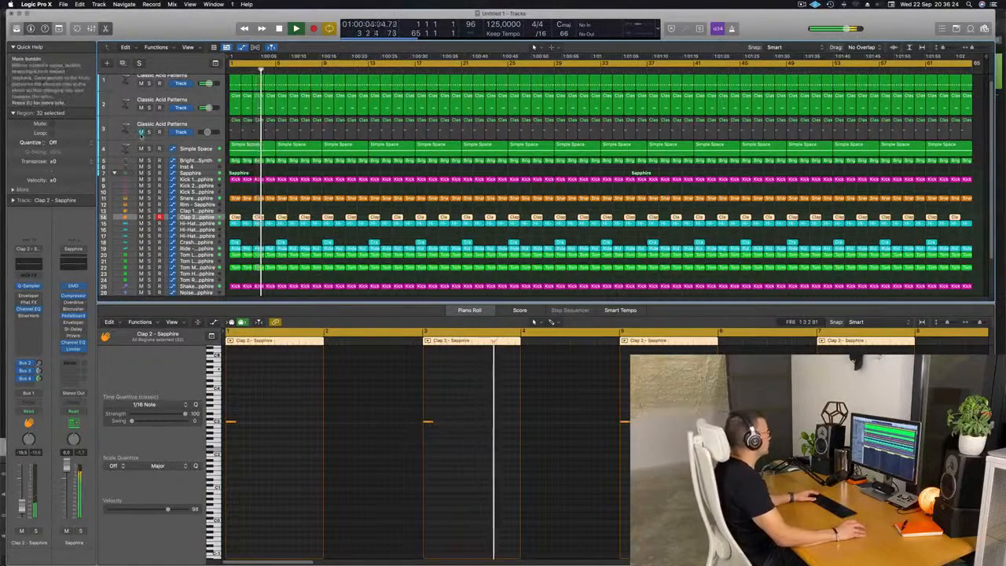
{"action": "left_click", "coordinate": [142, 133]}
{"action": "key", "text": "Return"}
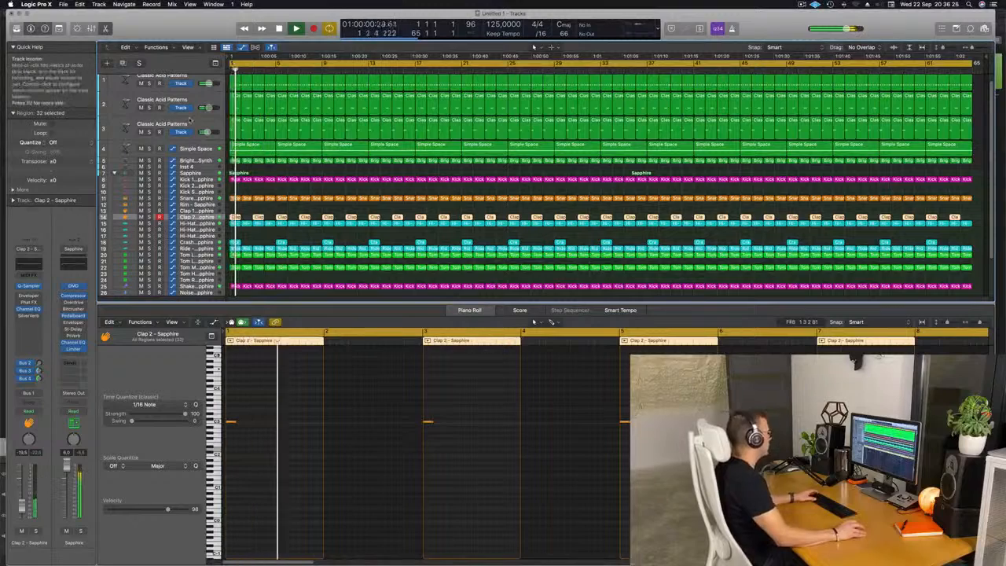
Step: Lengthen all notes of the third acid track to about half a bar each
{"action": "left_click", "coordinate": [189, 121]}
{"action": "key", "text": "Return"}
{"action": "key", "text": "space"}
{"action": "left_click", "coordinate": [278, 430]}
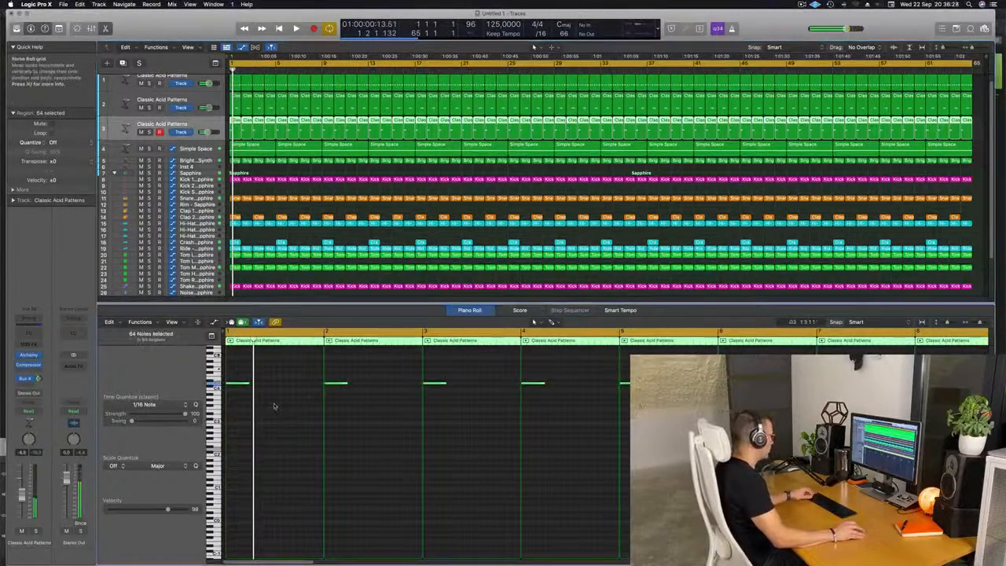
{"action": "left_click_drag", "start_coordinate": [248, 382], "coordinate": [272, 387]}
{"action": "key", "text": "space"}
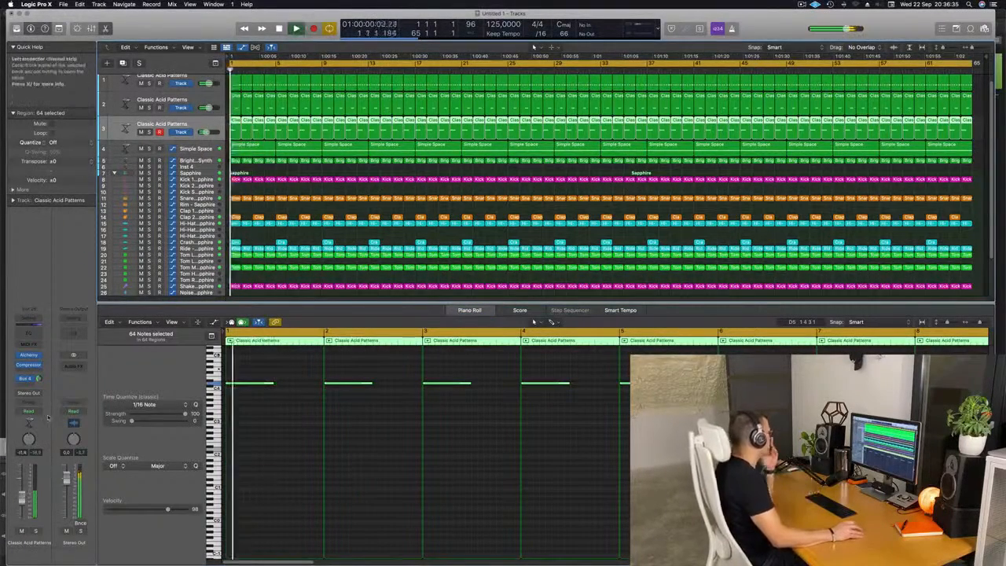
Step: Insert a stereo Ringshifter effect on the third acid track
{"action": "left_click", "coordinate": [29, 373]}
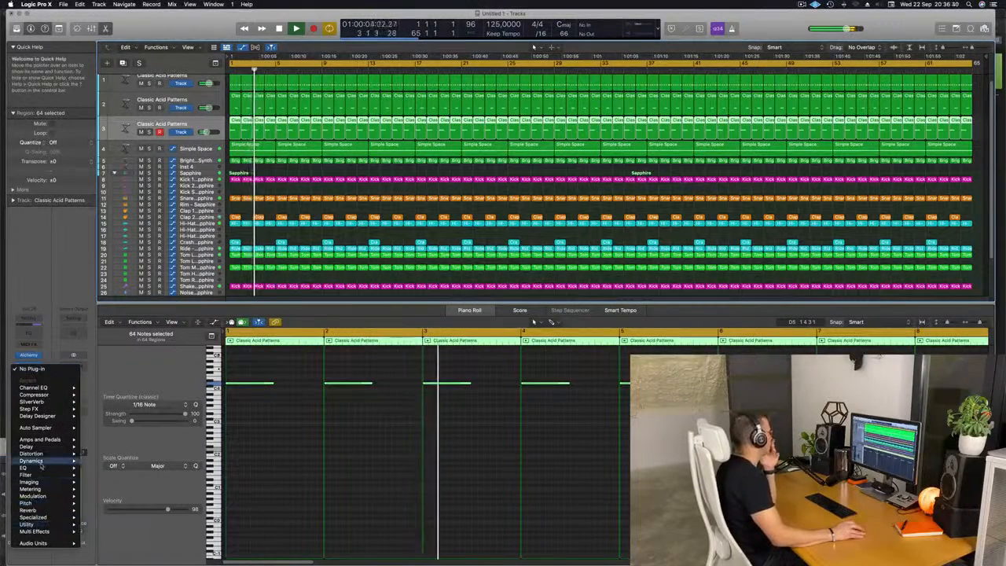
{"action": "mouse_move", "coordinate": [35, 498]}
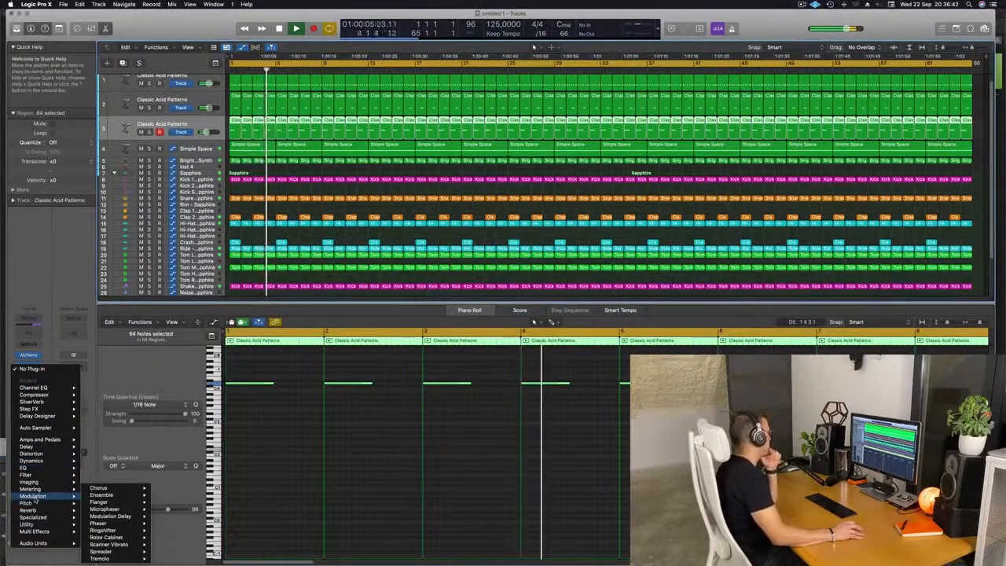
{"action": "mouse_move", "coordinate": [116, 558]}
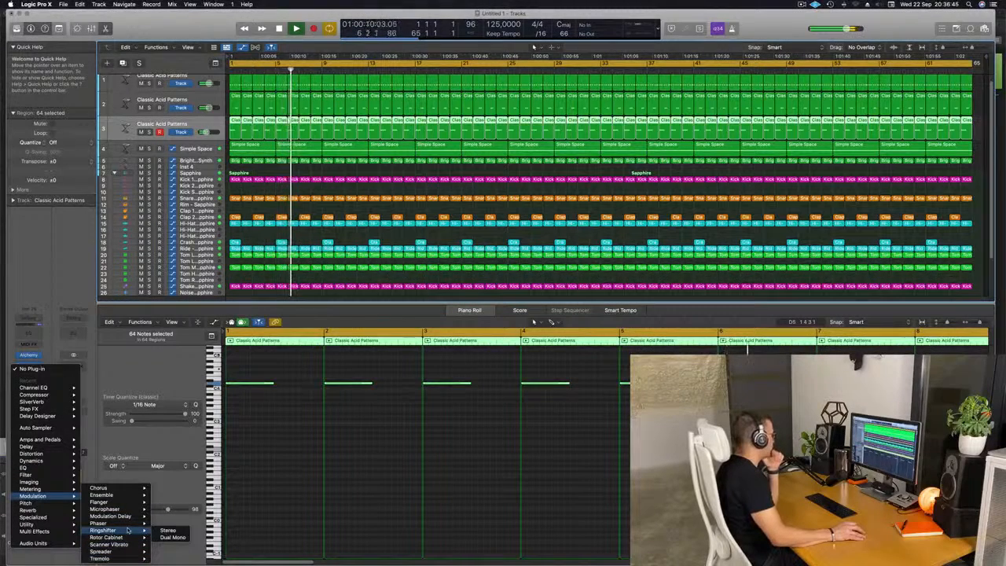
{"action": "left_click", "coordinate": [169, 531]}
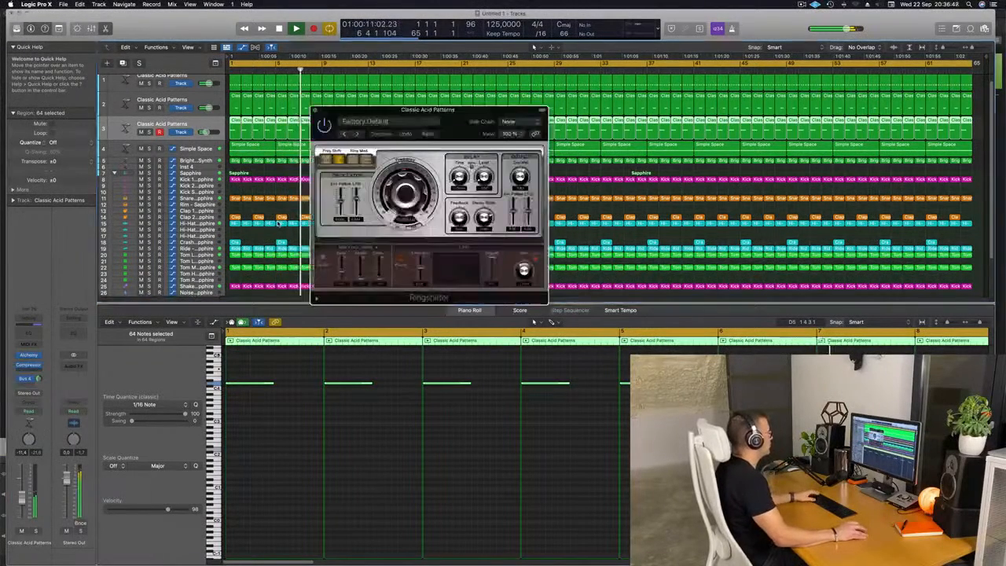
{"action": "left_click", "coordinate": [465, 96]}
{"action": "left_click_drag", "start_coordinate": [458, 116], "coordinate": [427, 138]}
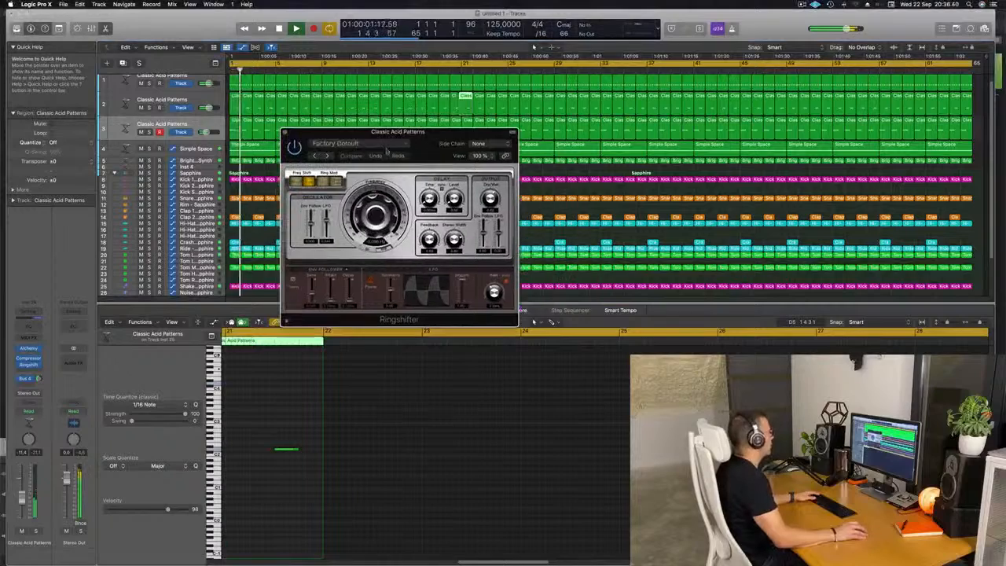
Step: Step forward through the Ringshifter presets to Groove Shadow 05
{"action": "left_click", "coordinate": [327, 155]}
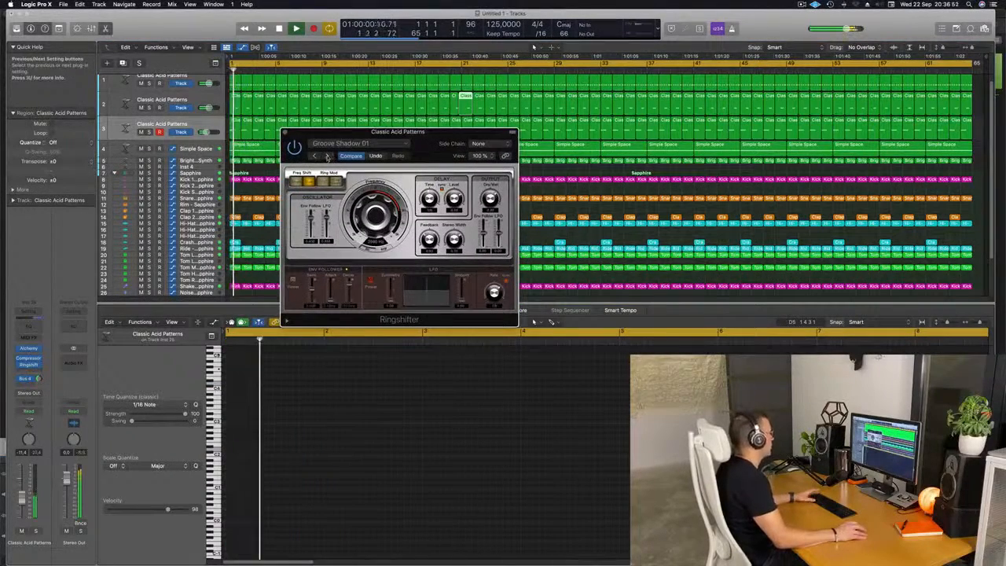
{"action": "left_click", "coordinate": [326, 156]}
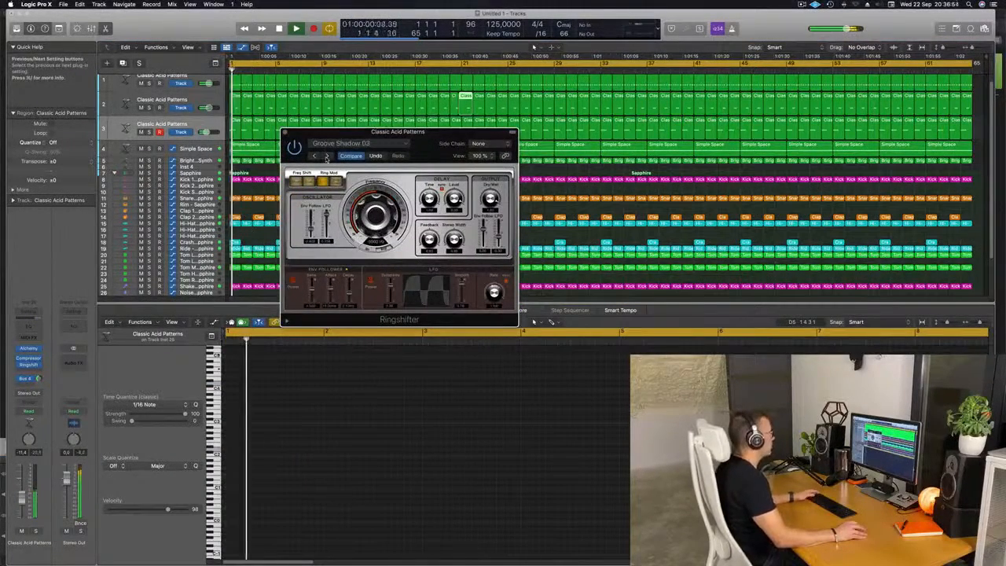
{"action": "left_click", "coordinate": [326, 156]}
{"action": "left_click", "coordinate": [327, 156]}
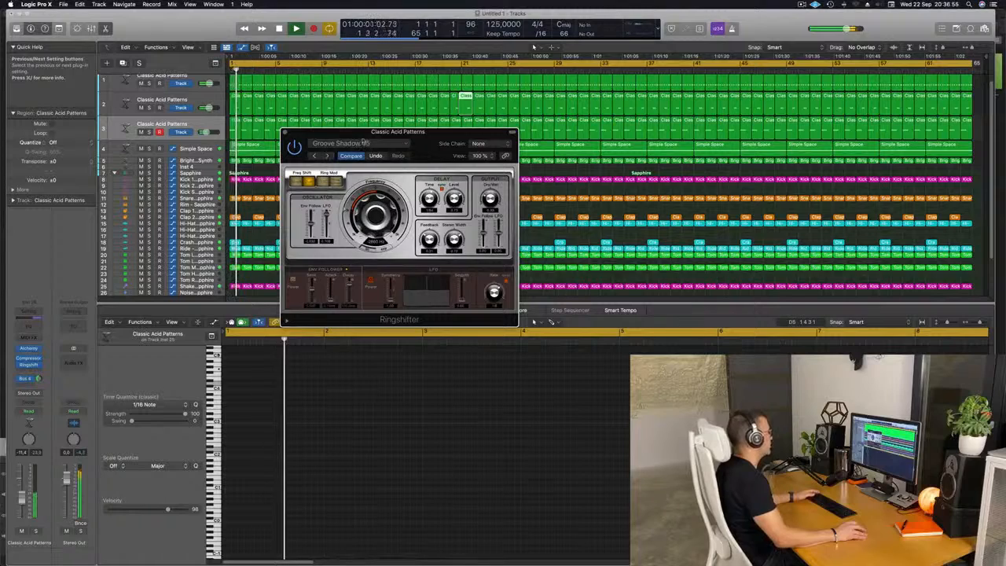
Step: Load the Double Mod preset from the Ringshifter's 03 Warped preset folder
{"action": "left_click", "coordinate": [364, 144]}
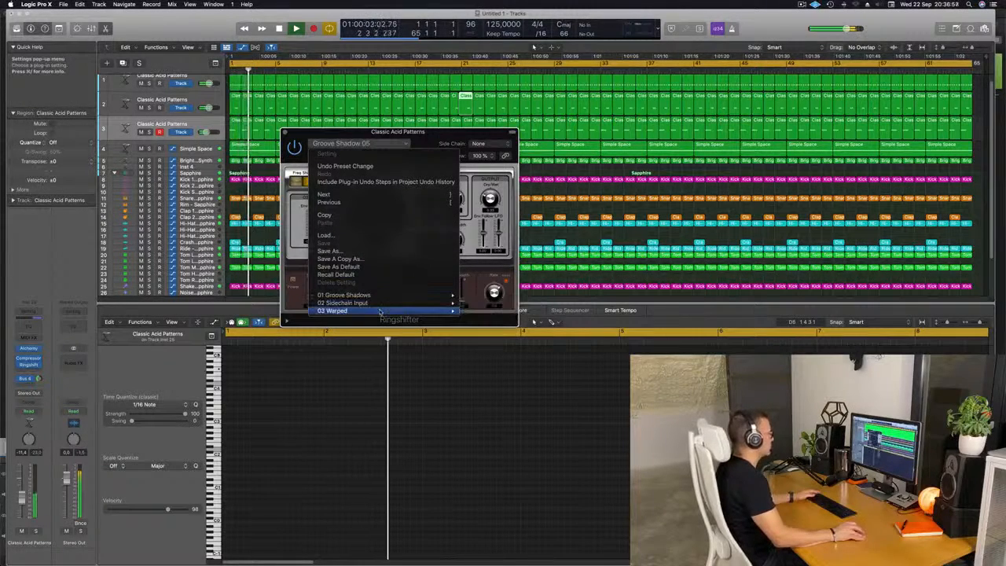
{"action": "mouse_move", "coordinate": [409, 311]}
{"action": "left_click", "coordinate": [485, 318]}
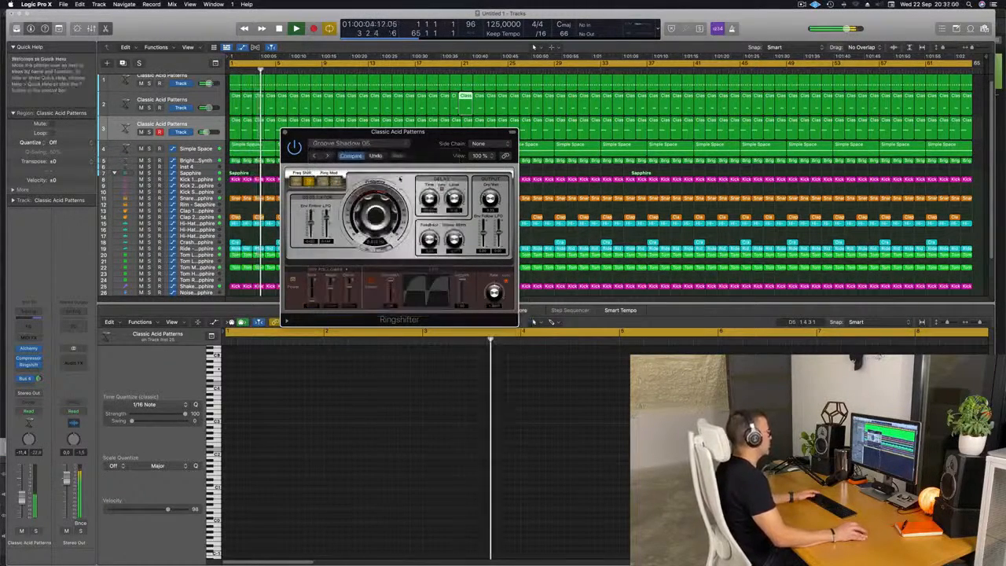
{"action": "left_click_drag", "start_coordinate": [424, 135], "coordinate": [413, 136]}
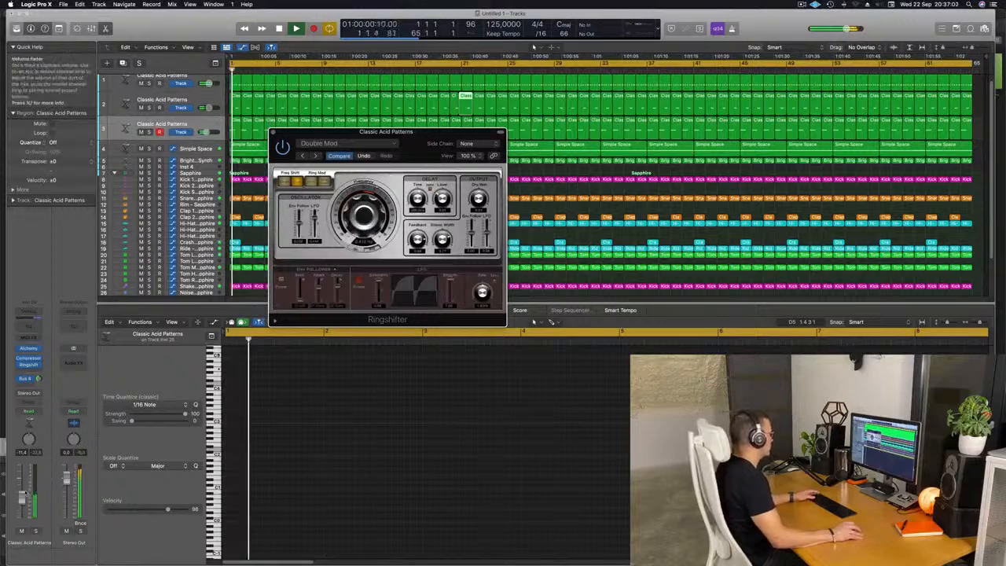
Step: Raise the third acid track's volume to about -8.8 dB
{"action": "left_click", "coordinate": [22, 493]}
{"action": "key", "text": "Return"}
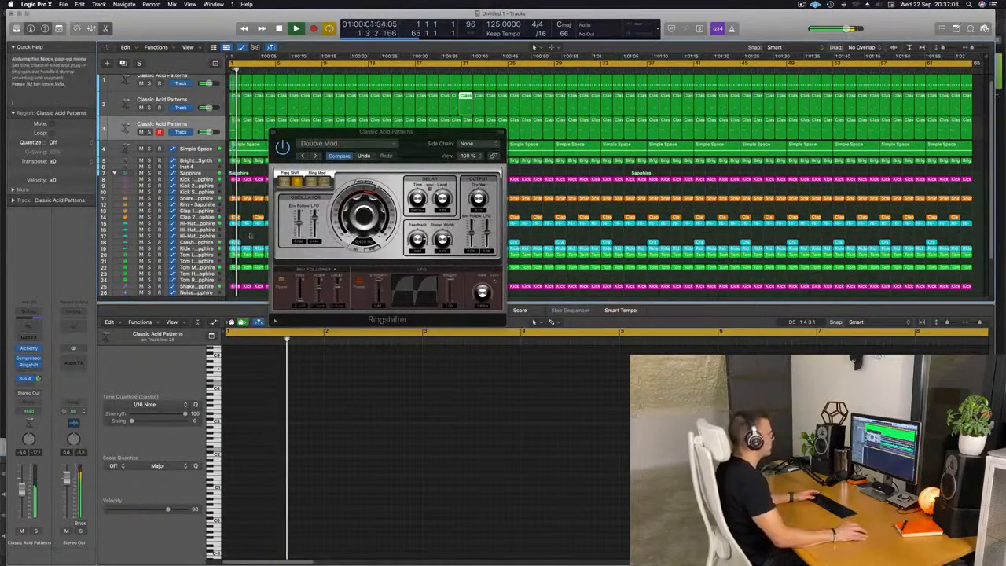
Step: Step back through the Ringshifter presets until Phasing Vocals is loaded
{"action": "left_click_drag", "start_coordinate": [420, 142], "coordinate": [413, 143]}
{"action": "left_click", "coordinate": [308, 156]}
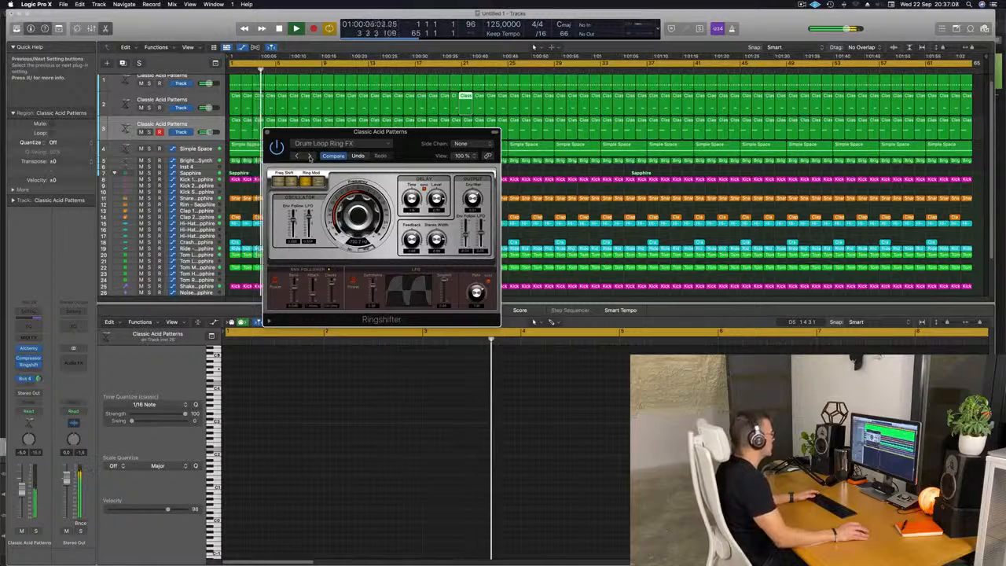
{"action": "left_click", "coordinate": [310, 158]}
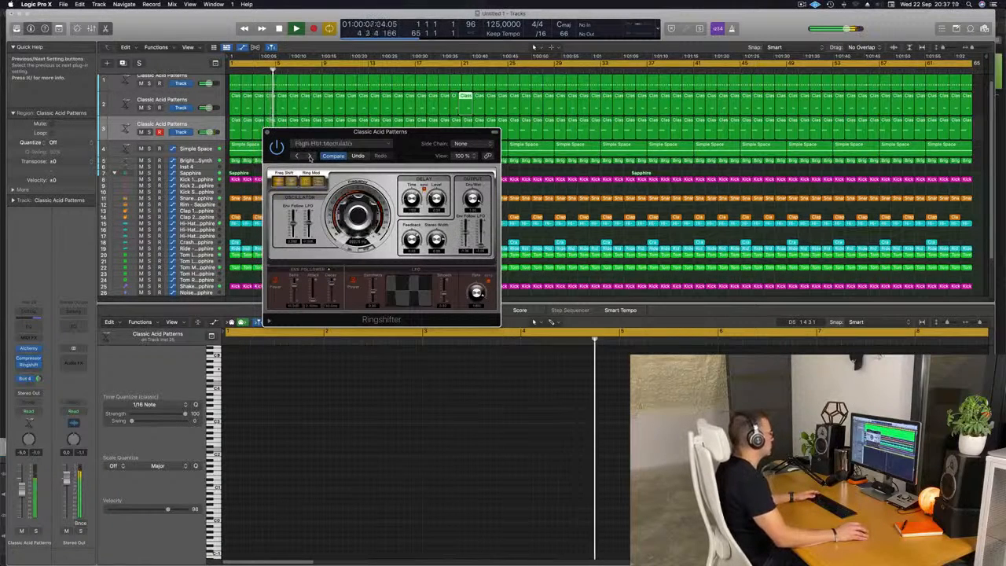
{"action": "left_click", "coordinate": [309, 156]}
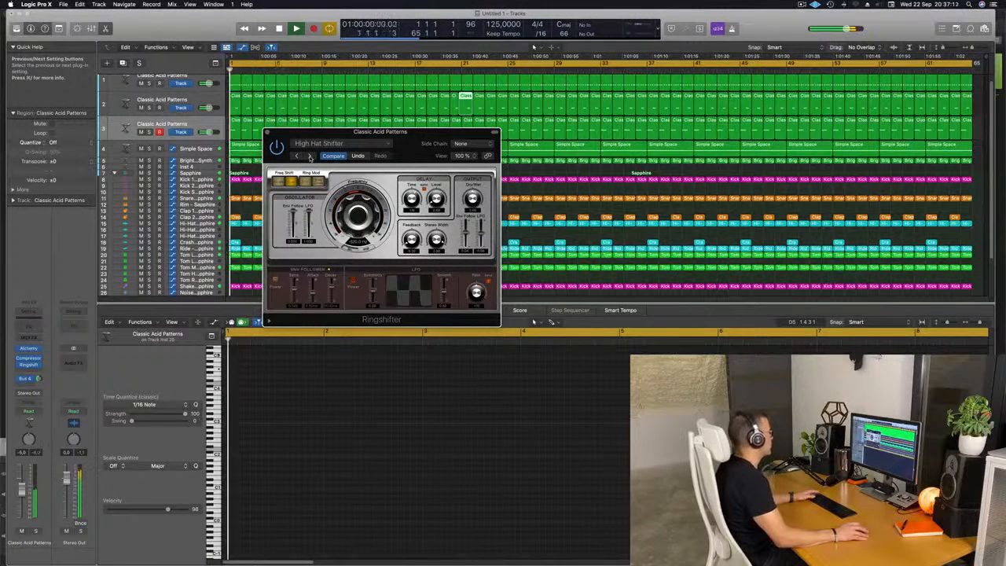
{"action": "left_click", "coordinate": [310, 156]}
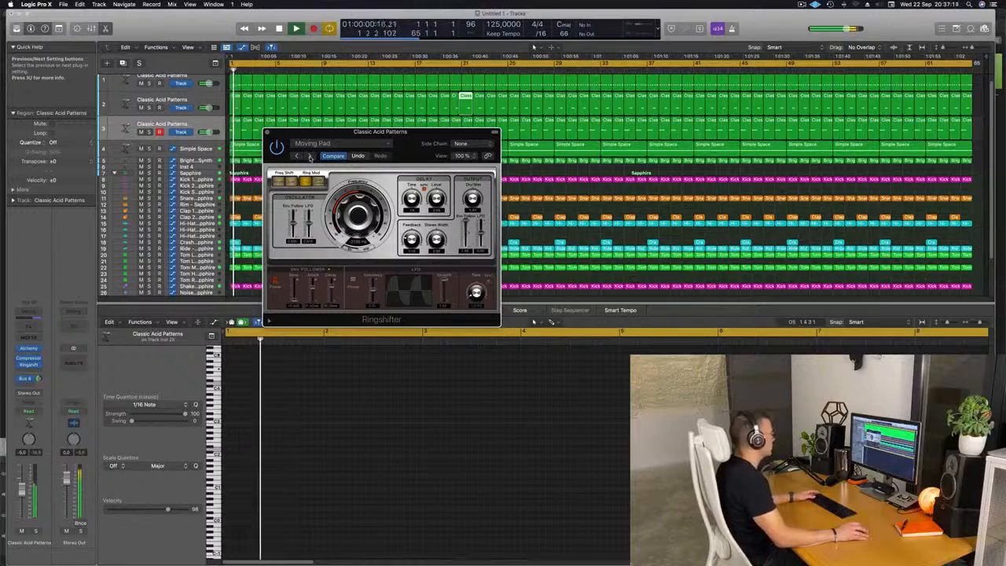
{"action": "left_click", "coordinate": [310, 156]}
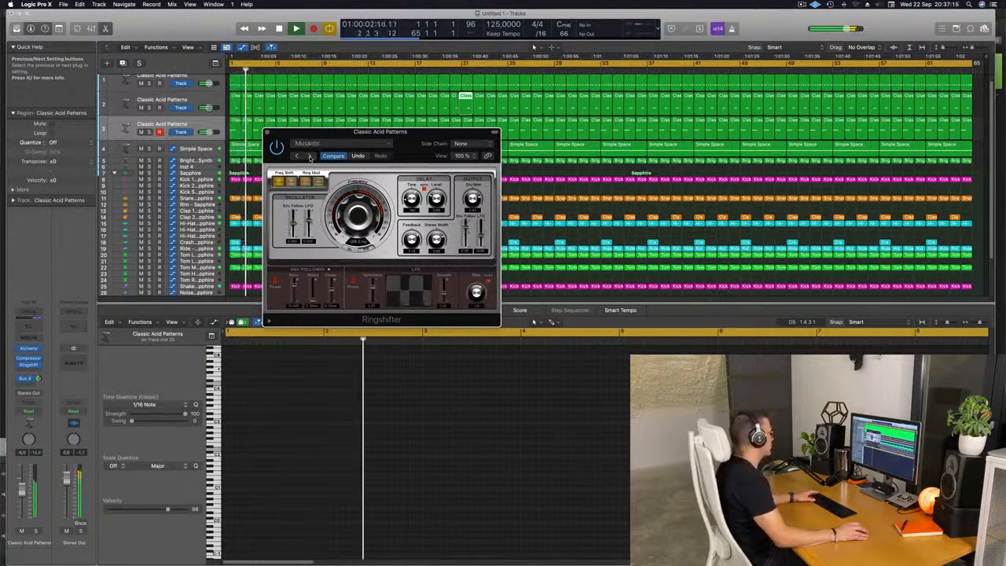
{"action": "left_click", "coordinate": [309, 156]}
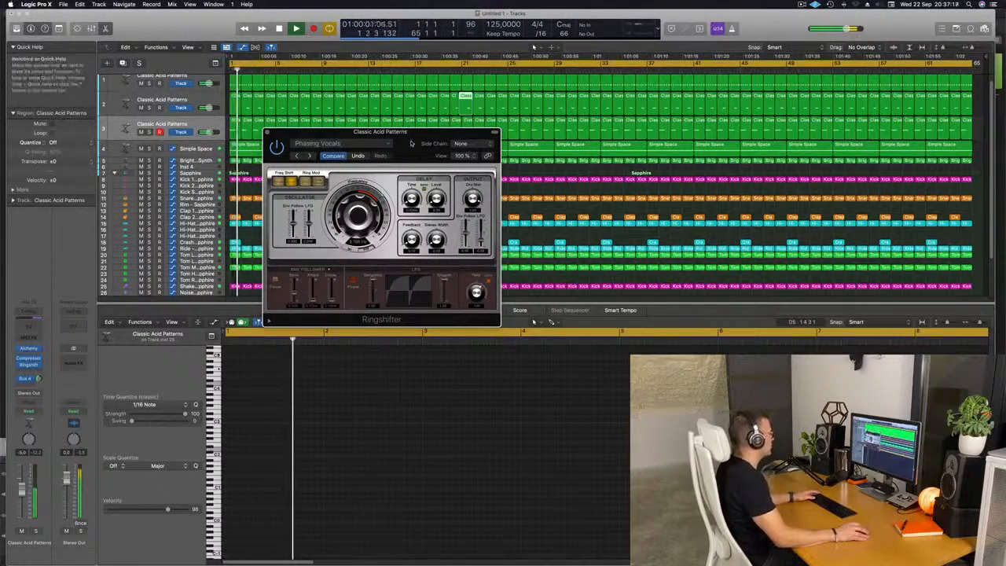
{"action": "left_click_drag", "start_coordinate": [411, 143], "coordinate": [400, 166]}
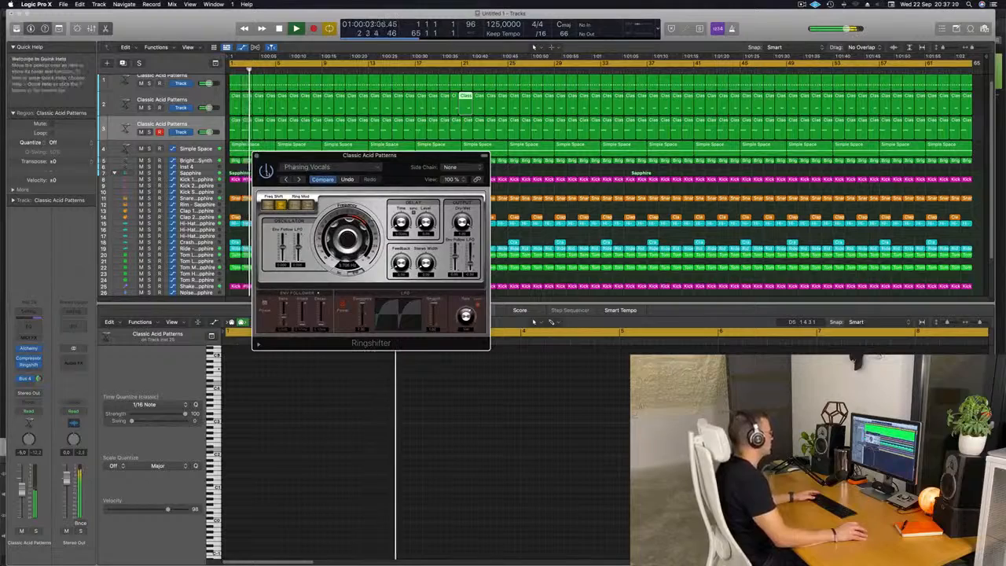
{"action": "left_click_drag", "start_coordinate": [402, 167], "coordinate": [391, 147]}
{"action": "key", "text": "Return"}
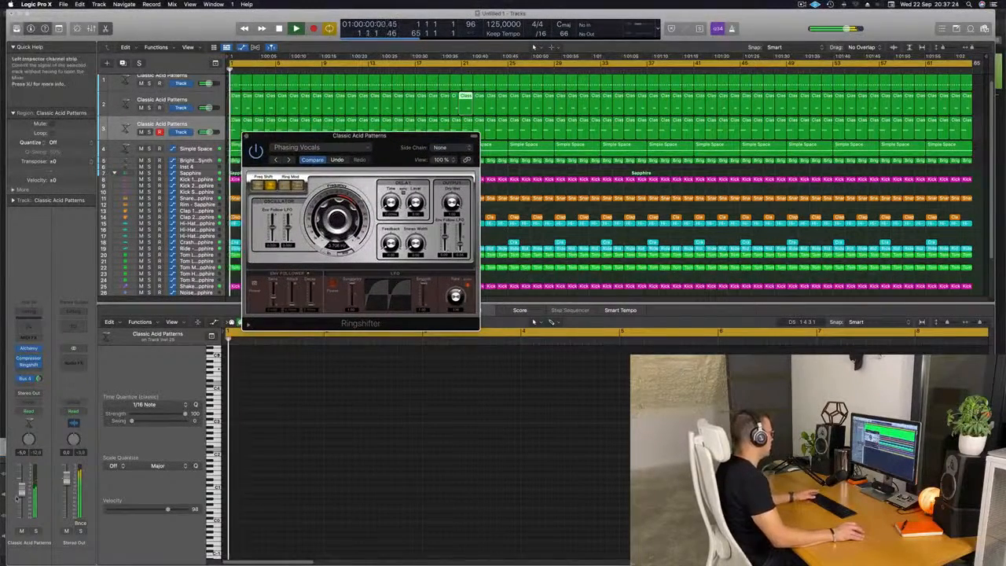
Step: Nudge the third acid track's volume up slightly and close the Ringshifter plug-in window
{"action": "left_click_drag", "start_coordinate": [22, 489], "coordinate": [22, 493]}
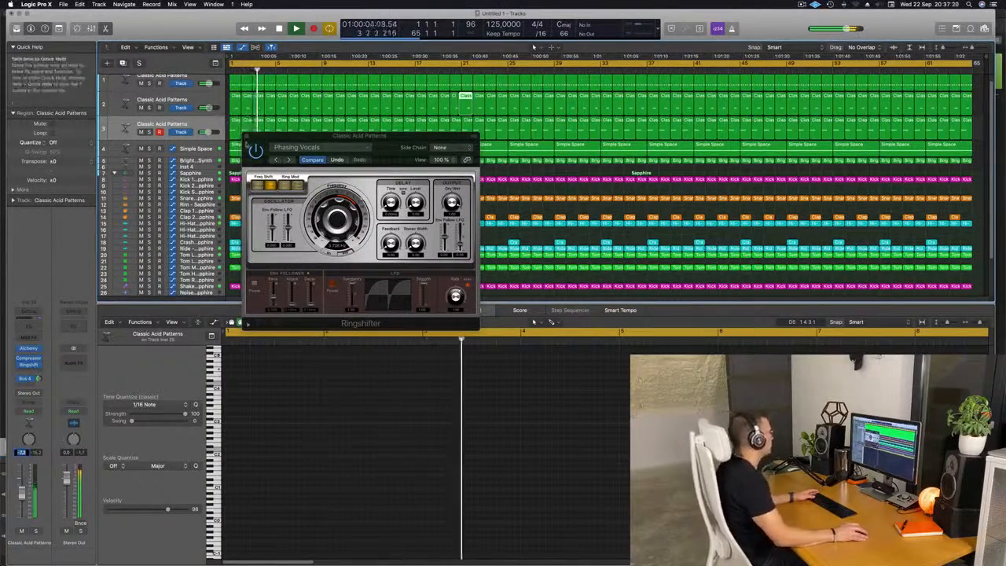
{"action": "left_click", "coordinate": [246, 136]}
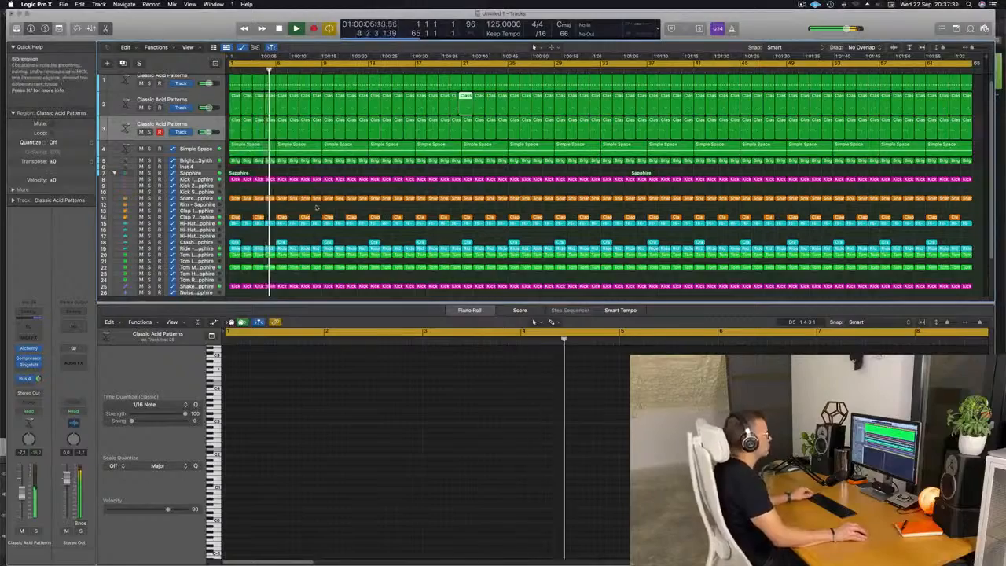